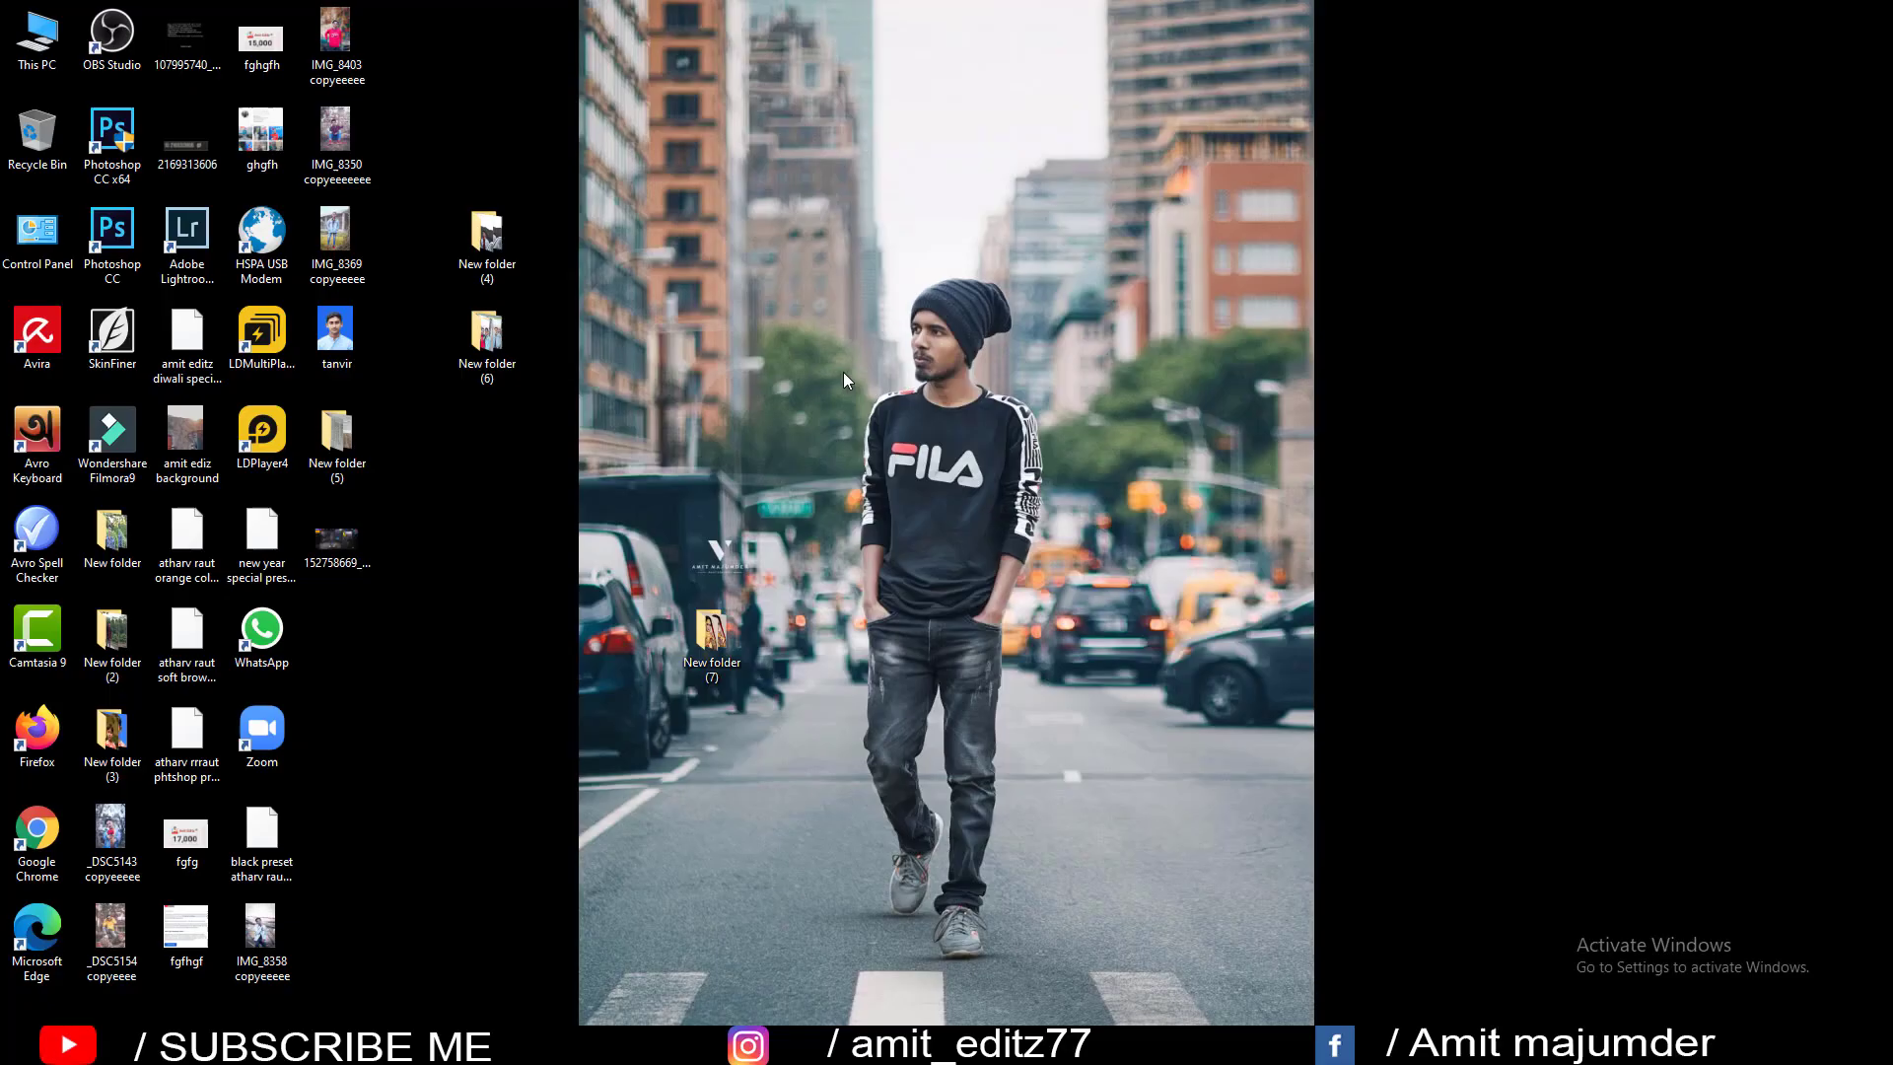
# Refresh the desktop several times from its context menu.
pyautogui.rightClick(813, 325)
pyautogui.click(844, 387)
pyautogui.rightClick(813, 325)
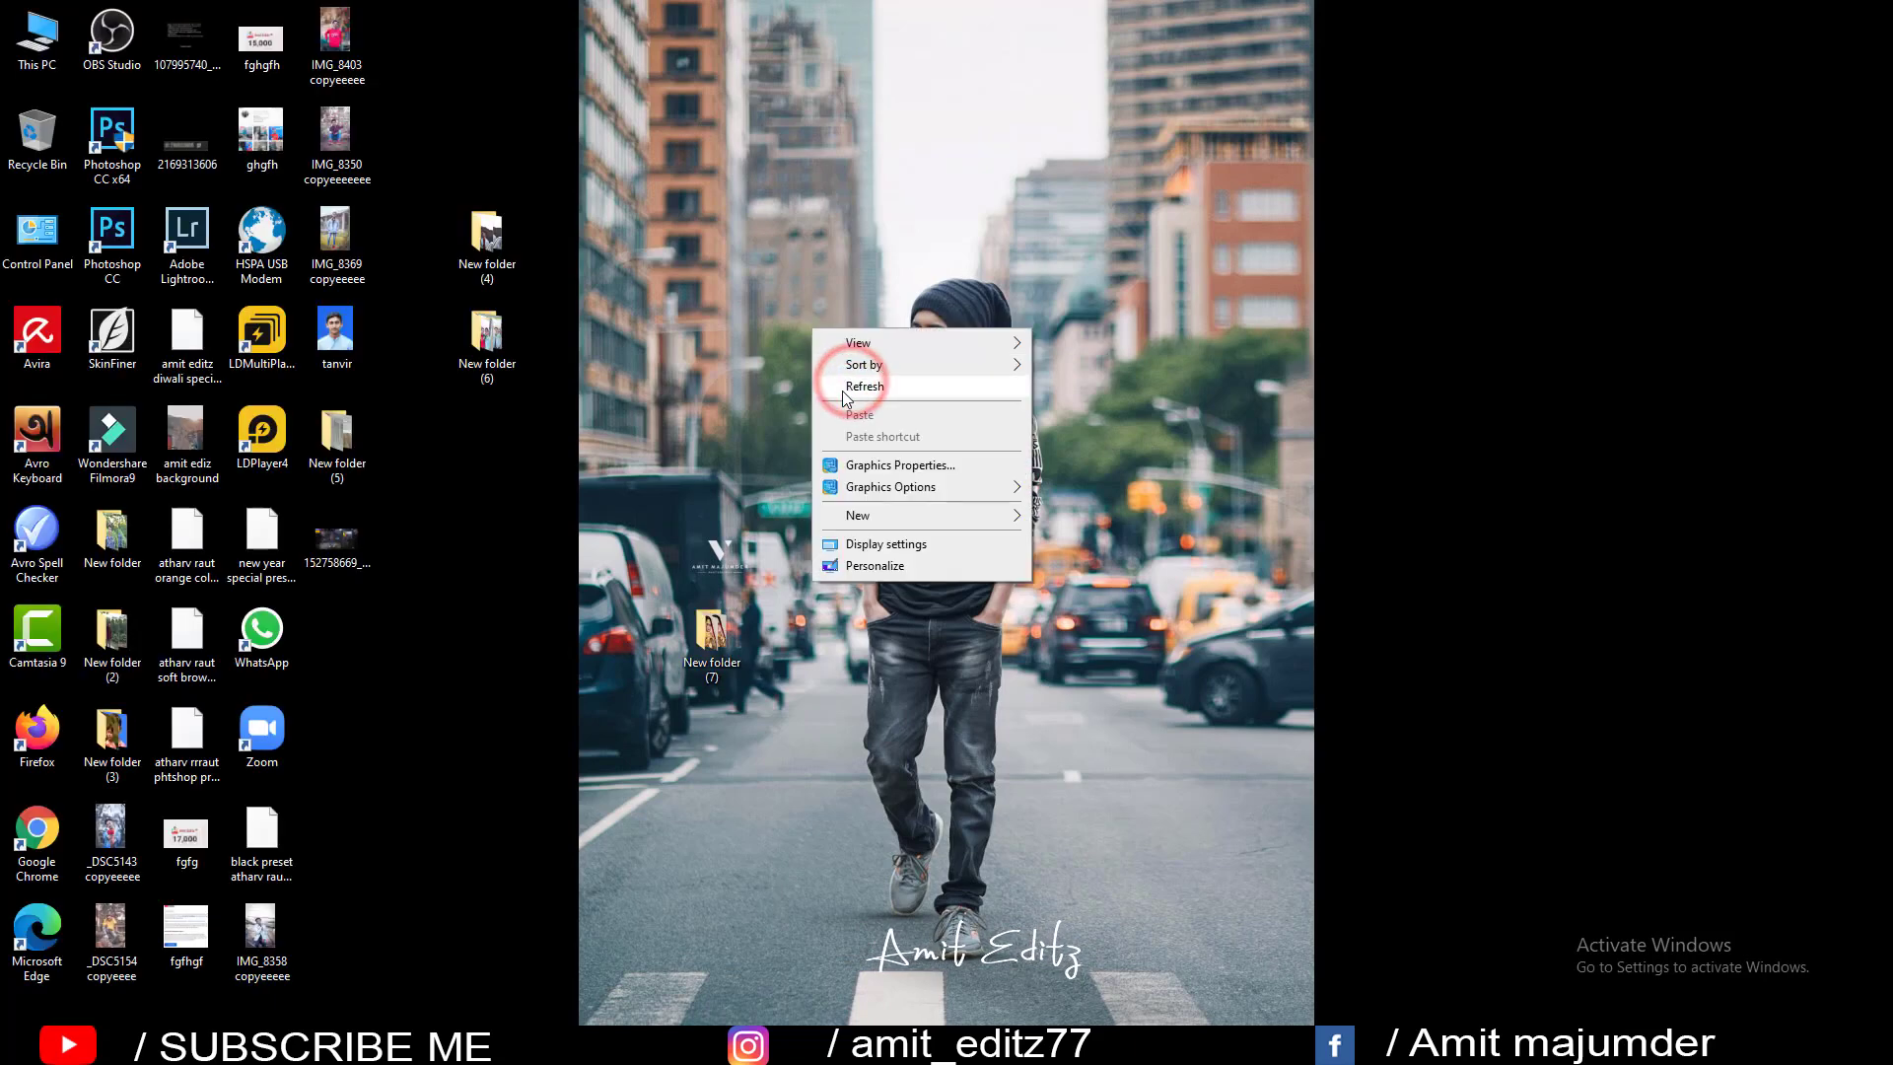
pyautogui.click(844, 390)
pyautogui.rightClick(848, 406)
pyautogui.click(863, 471)
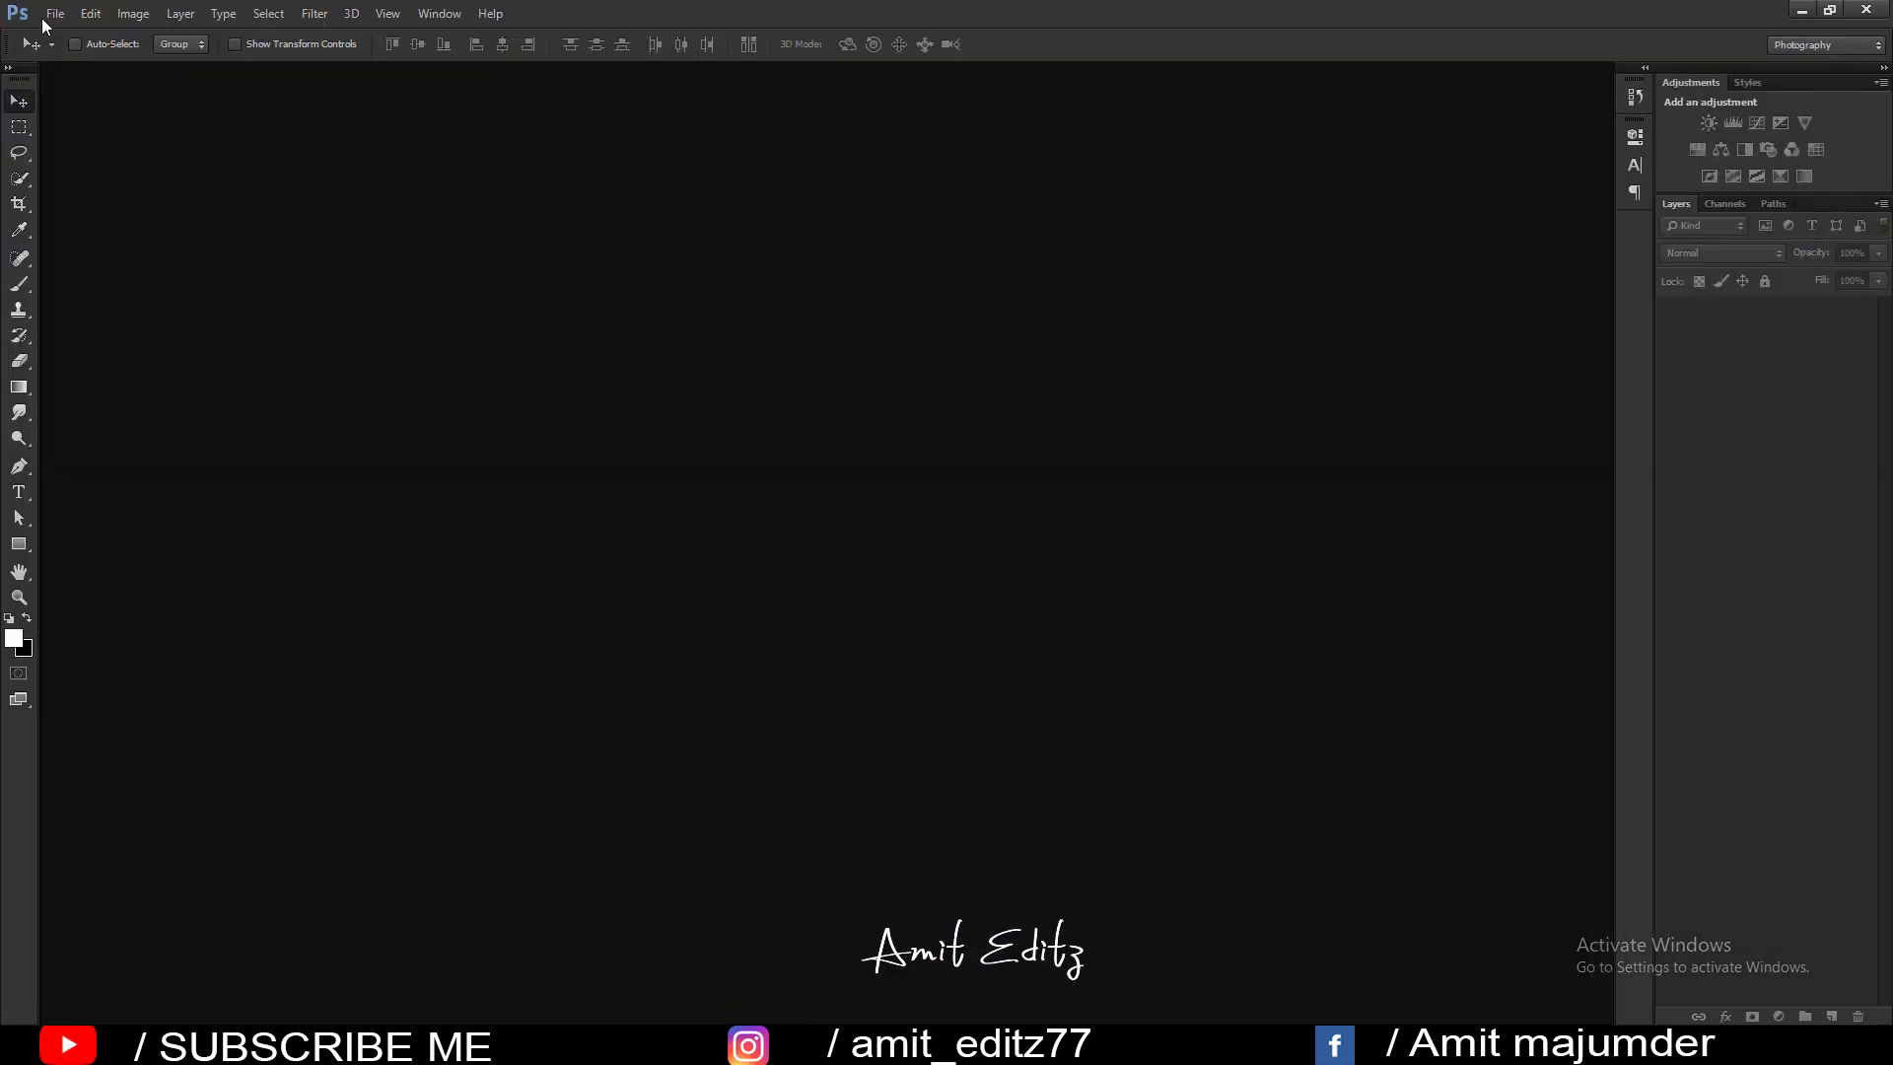
# Open ddsfsd copyaaaa.jpg in Photoshop and dock it as a tab.
pyautogui.click(49, 14)
pyautogui.click(61, 61)
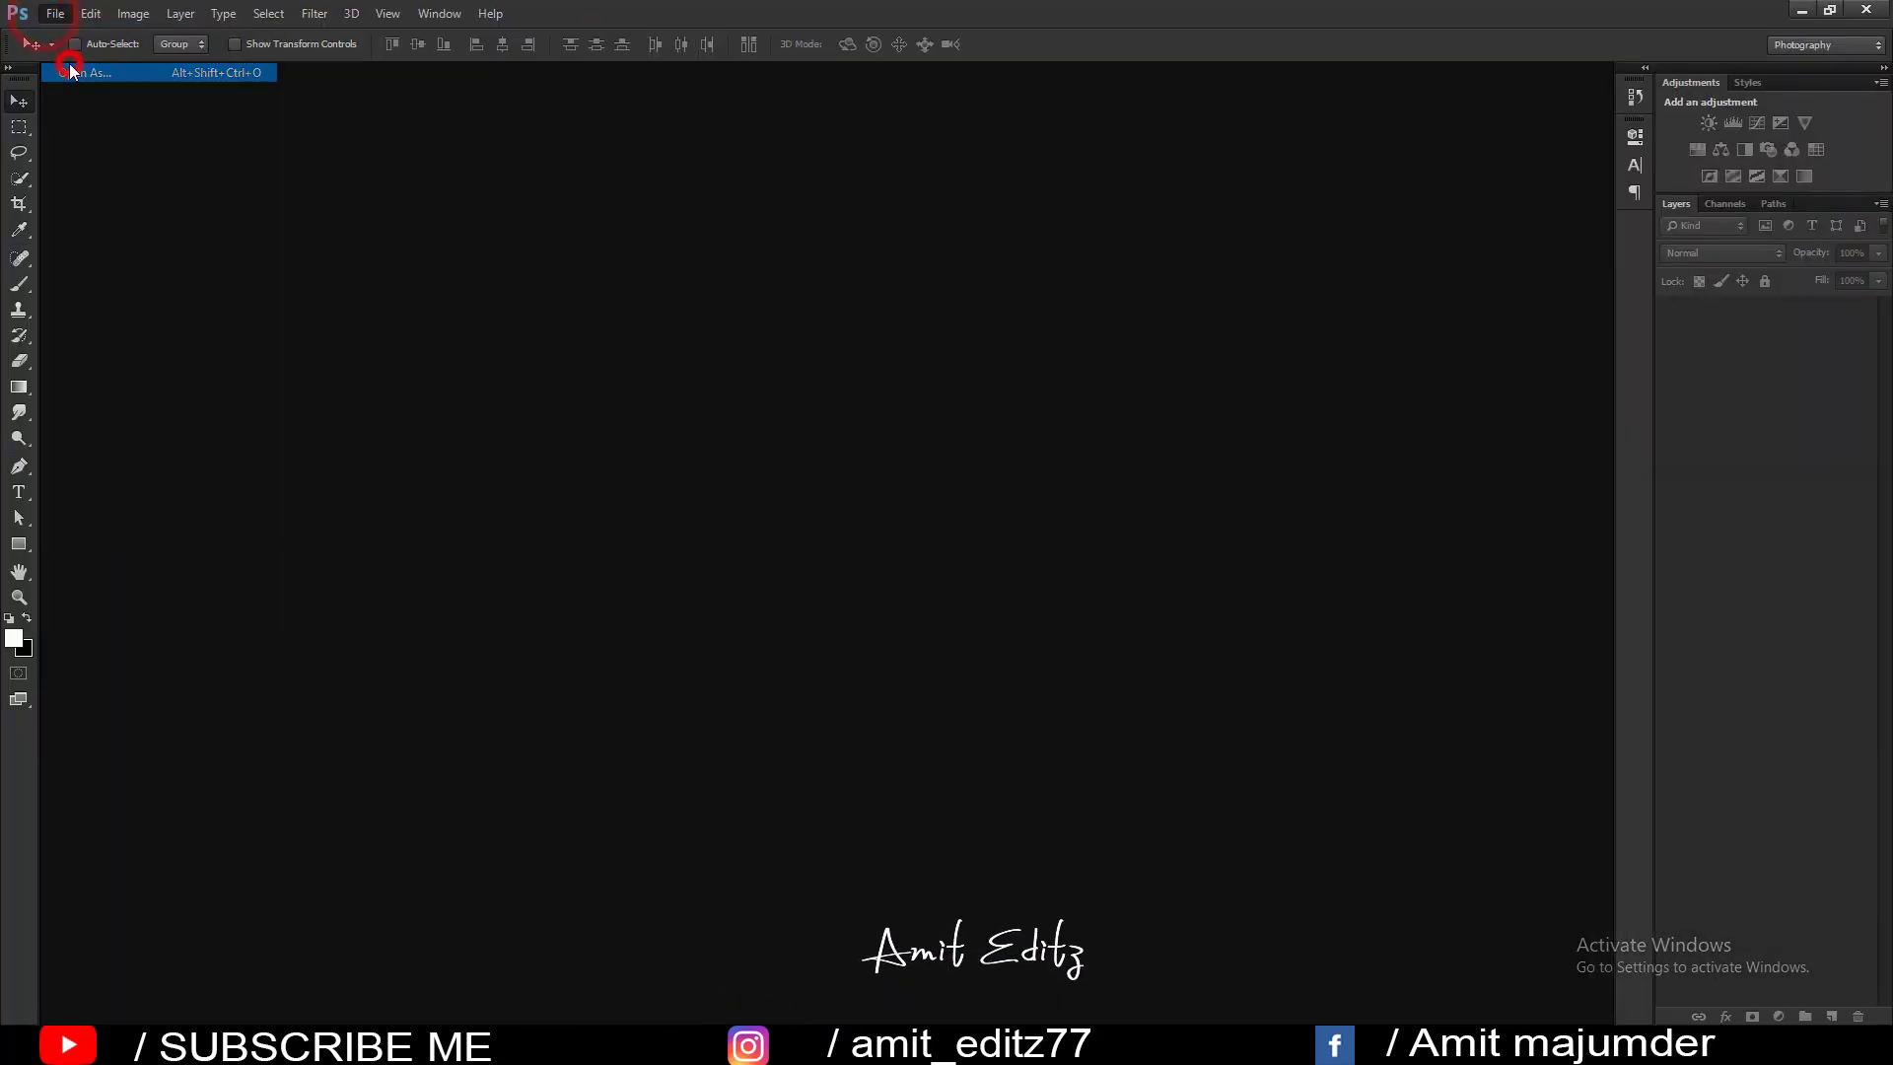
pyautogui.click(1216, 326)
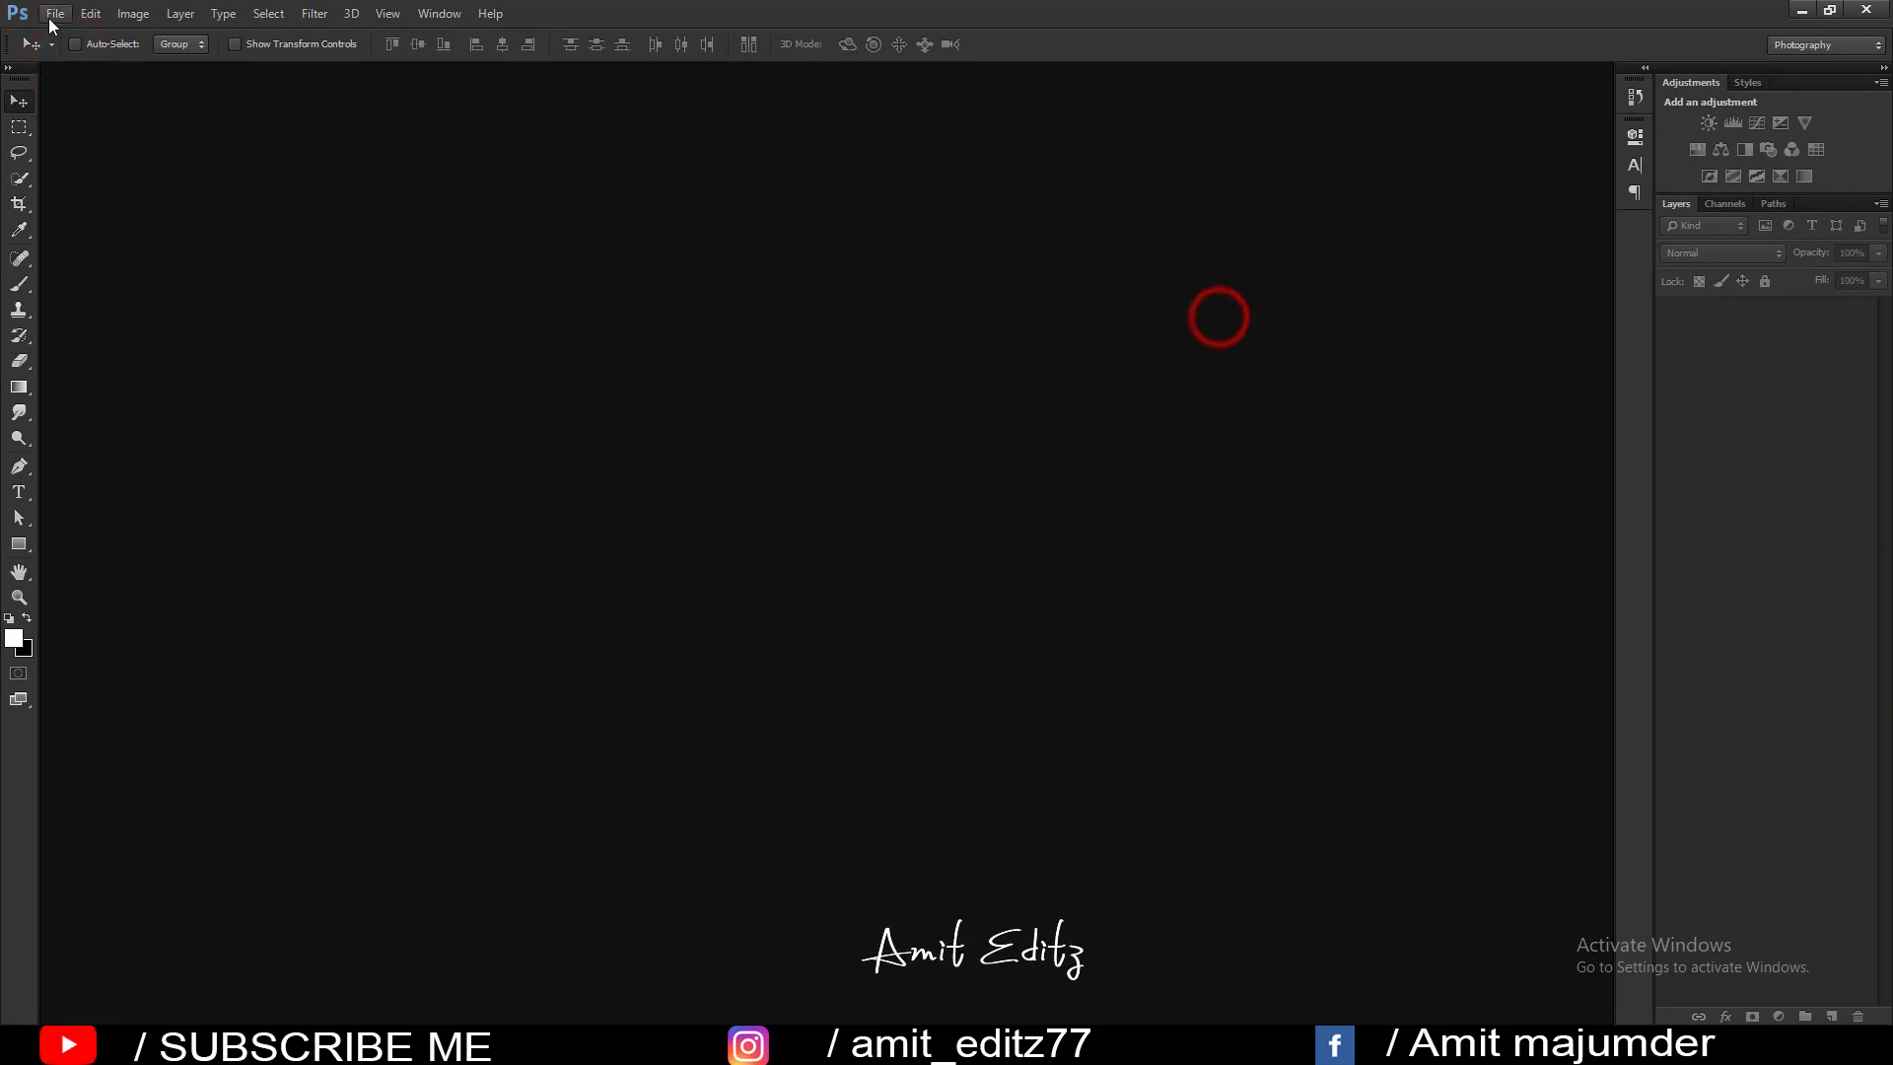
pyautogui.click(55, 14)
pyautogui.click(82, 59)
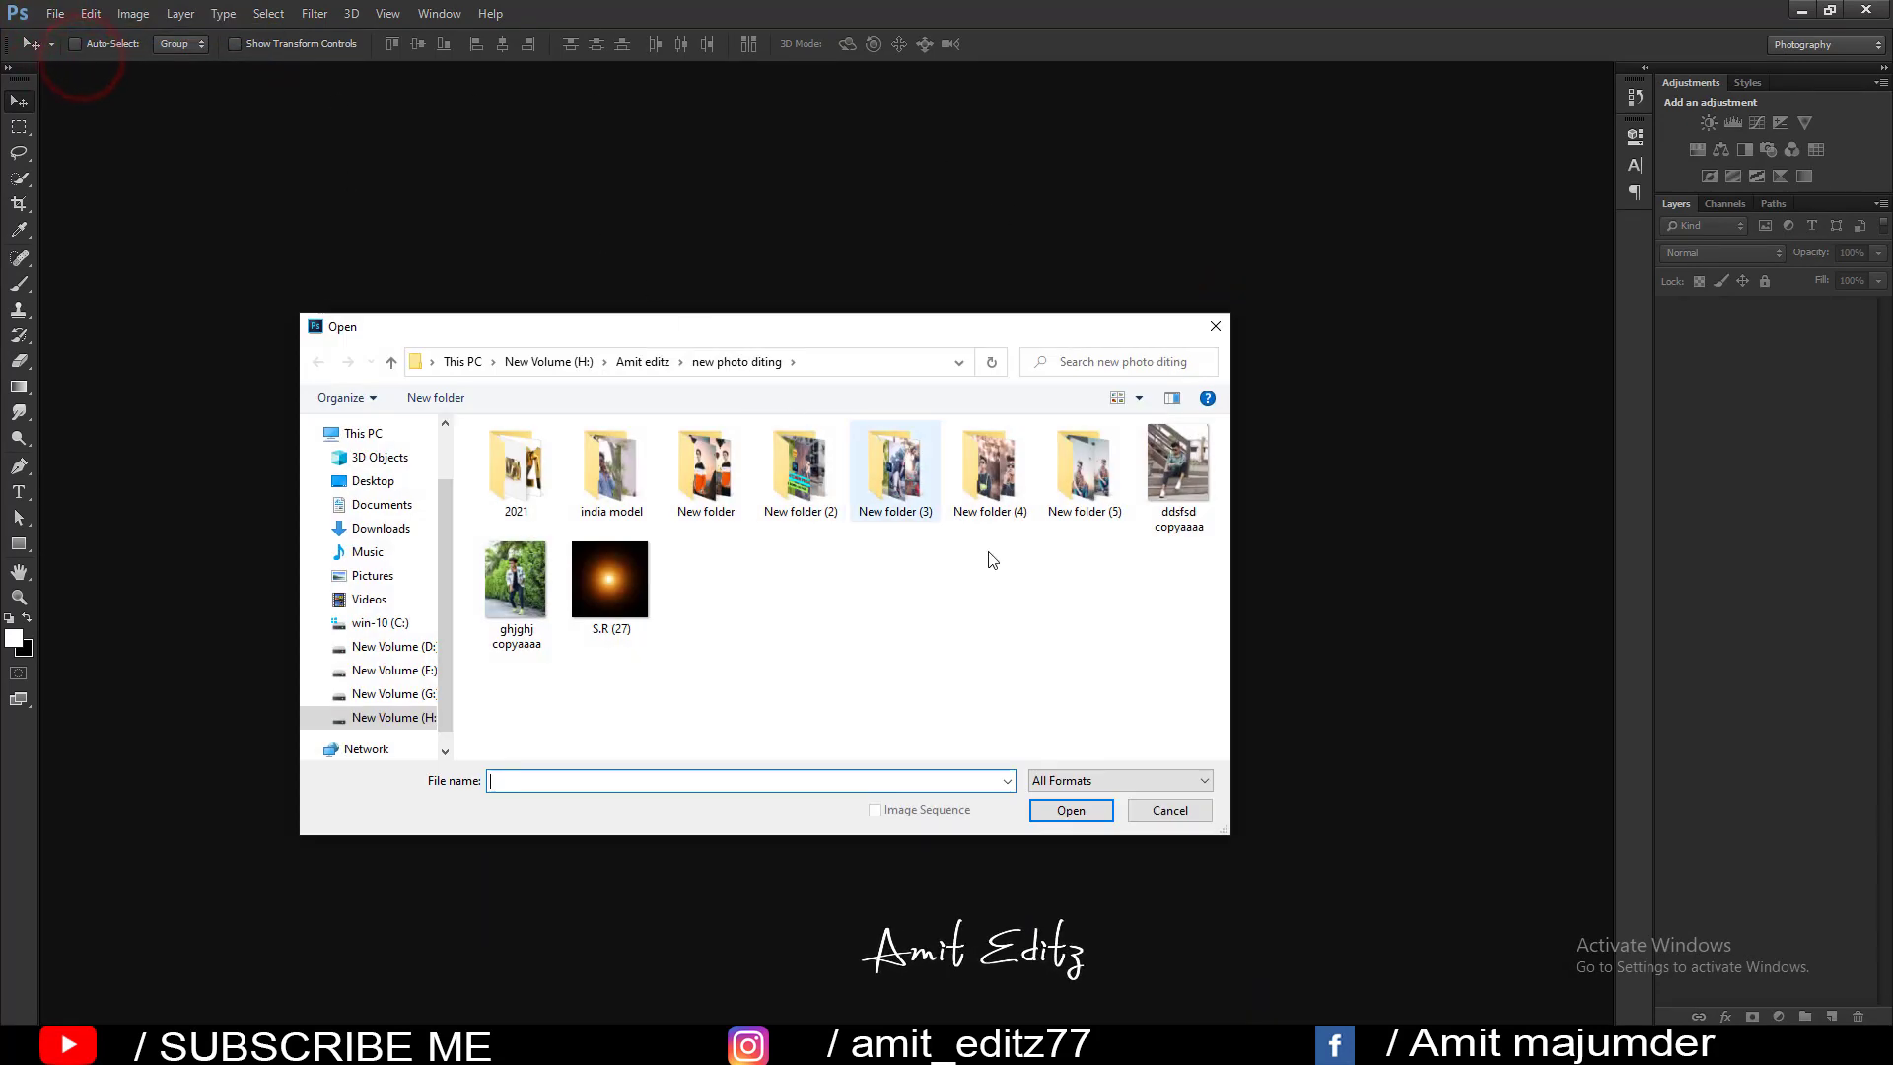
pyautogui.click(1021, 576)
pyautogui.click(1183, 461)
pyautogui.click(1068, 810)
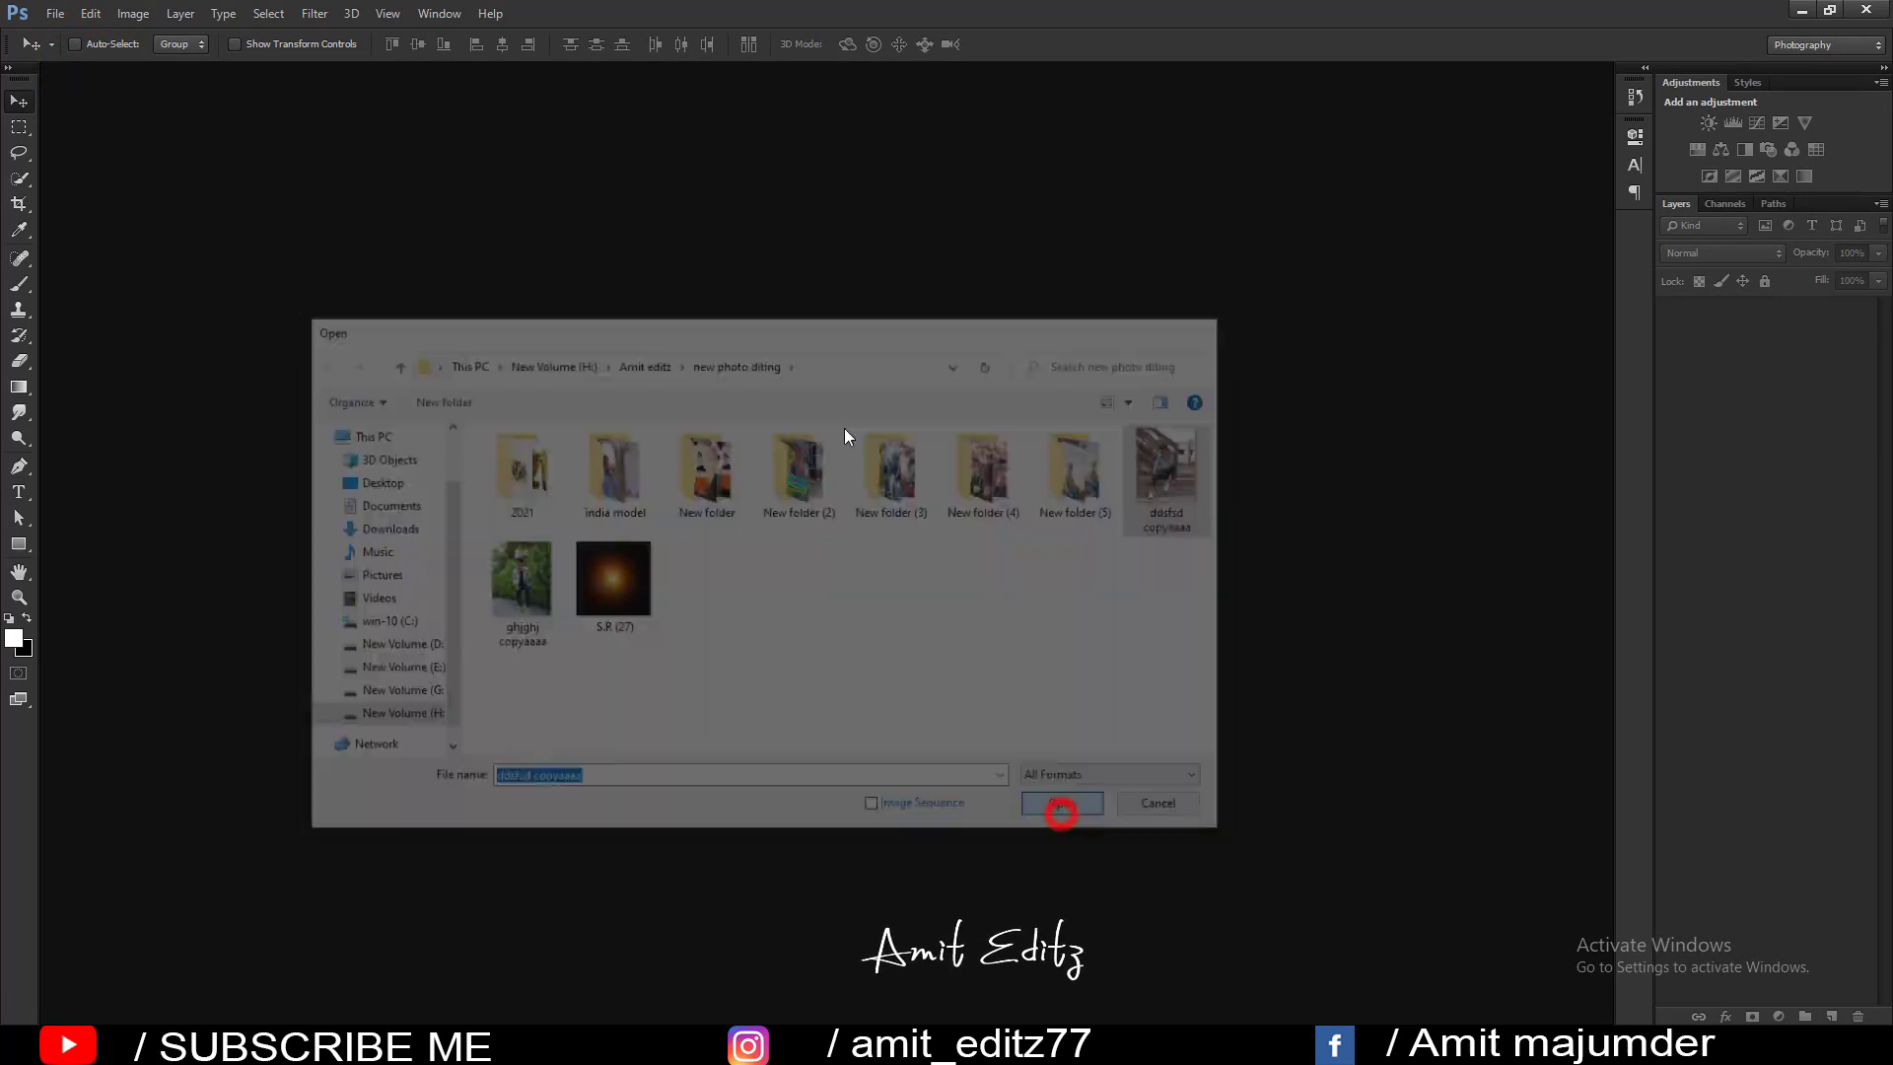
pyautogui.moveTo(447, 77); pyautogui.dragTo(538, 69)
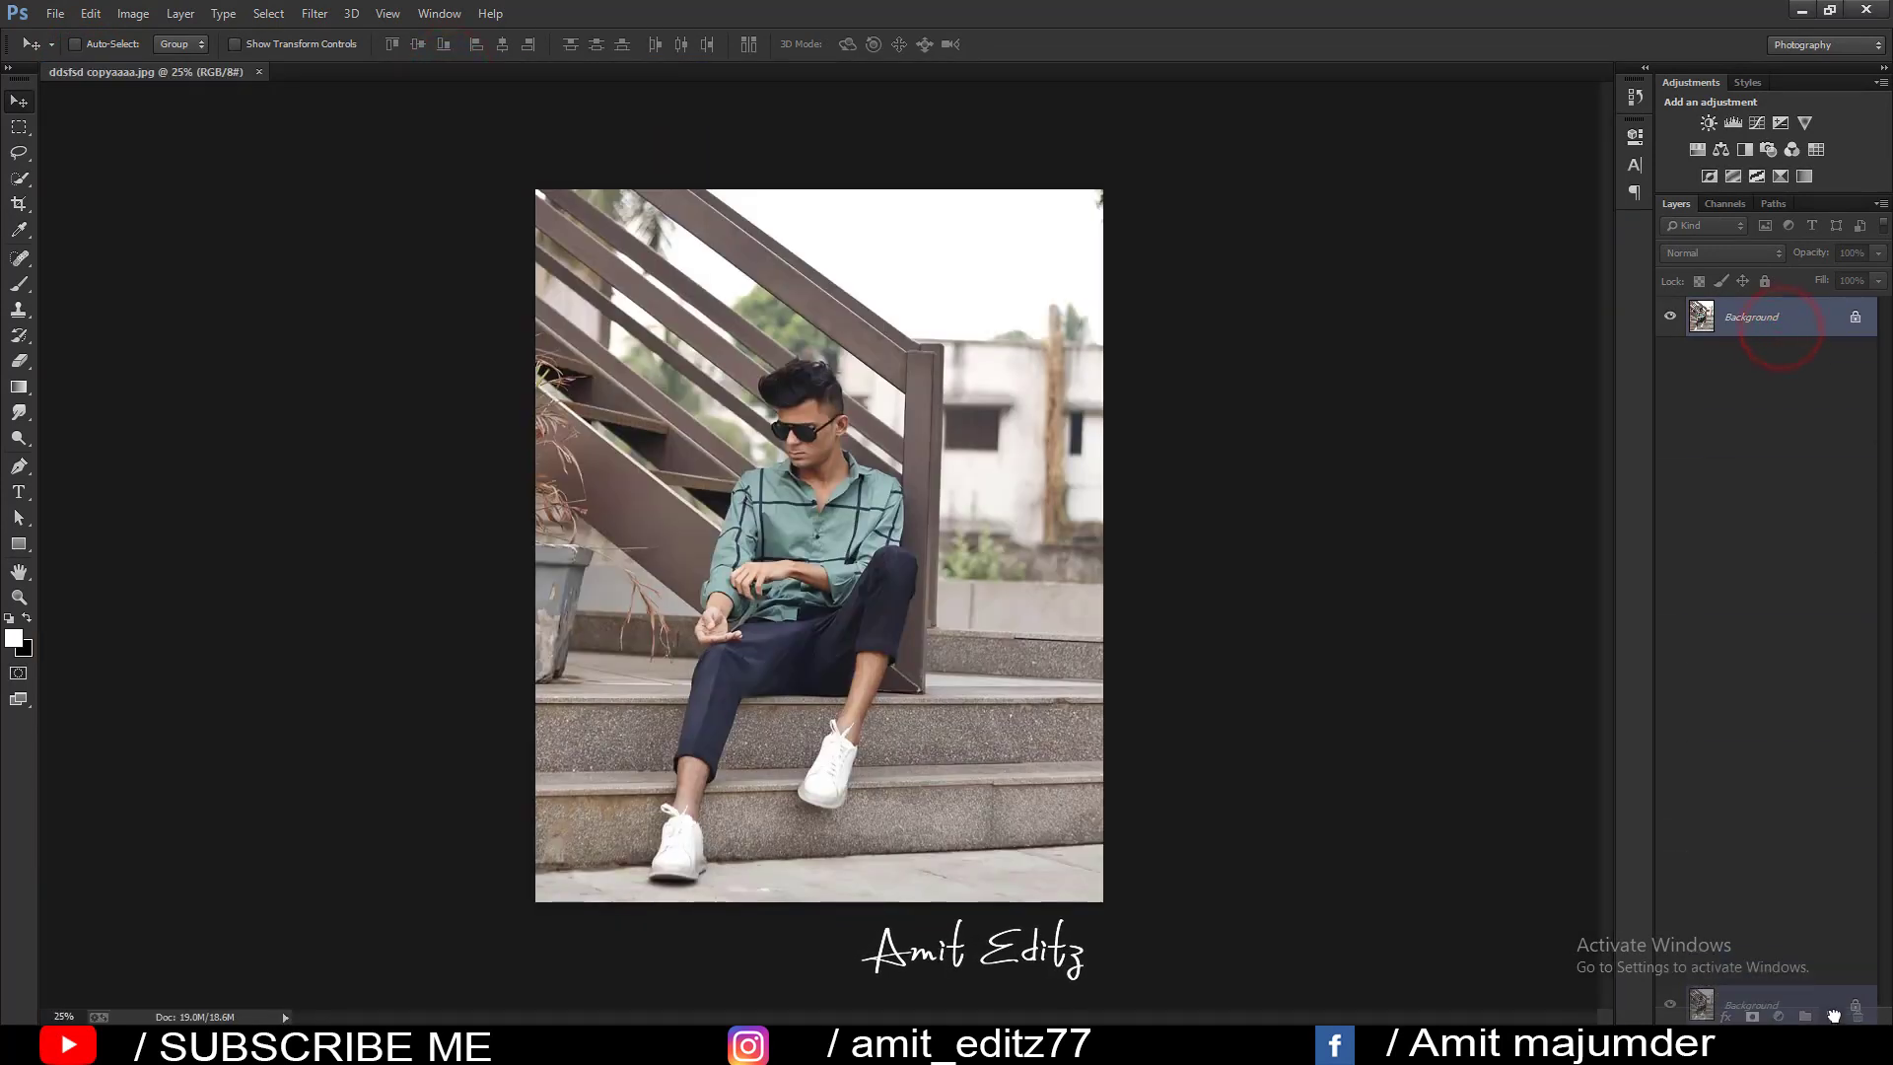
# Duplicate the Background layer and denoise the copy with Noiseware Professional.
pyautogui.moveTo(1787, 372); pyautogui.dragTo(1831, 1017)
pyautogui.click(317, 14)
pyautogui.moveTo(346, 503)
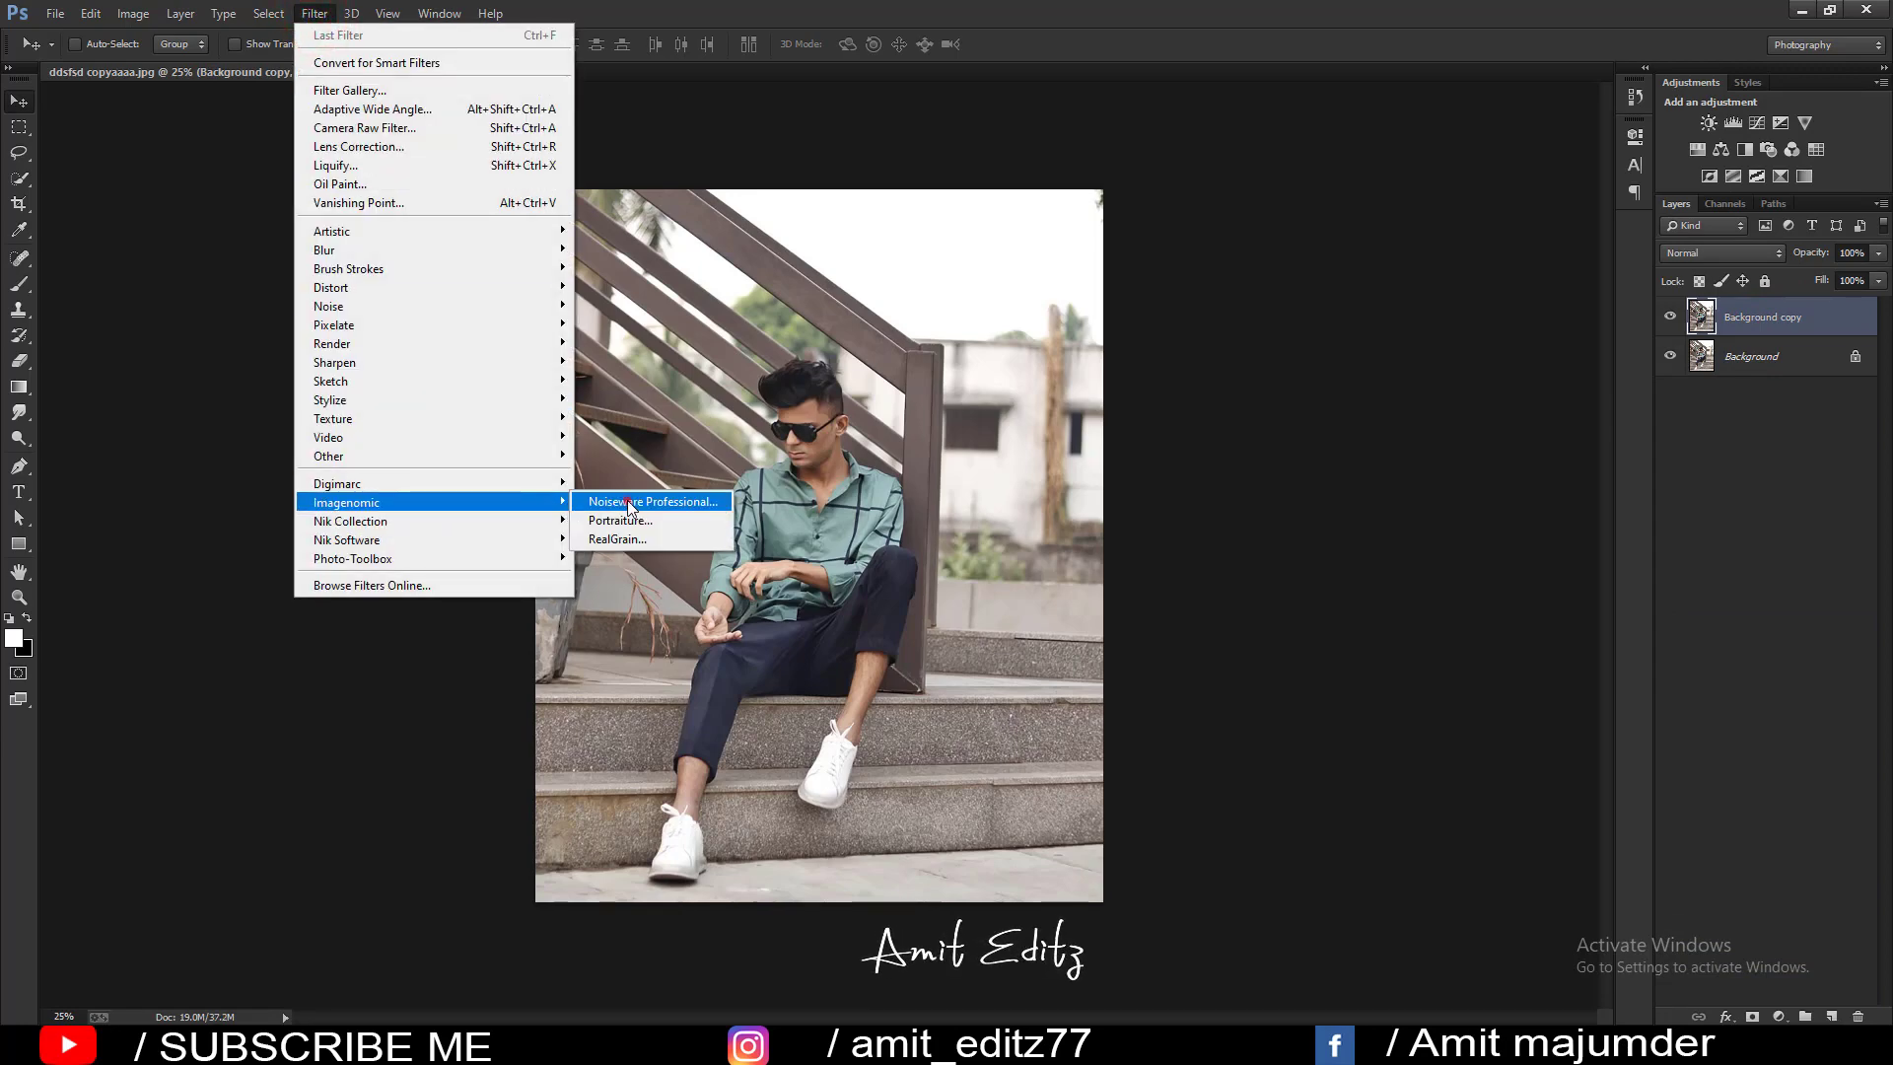
pyautogui.click(651, 500)
pyautogui.click(1315, 203)
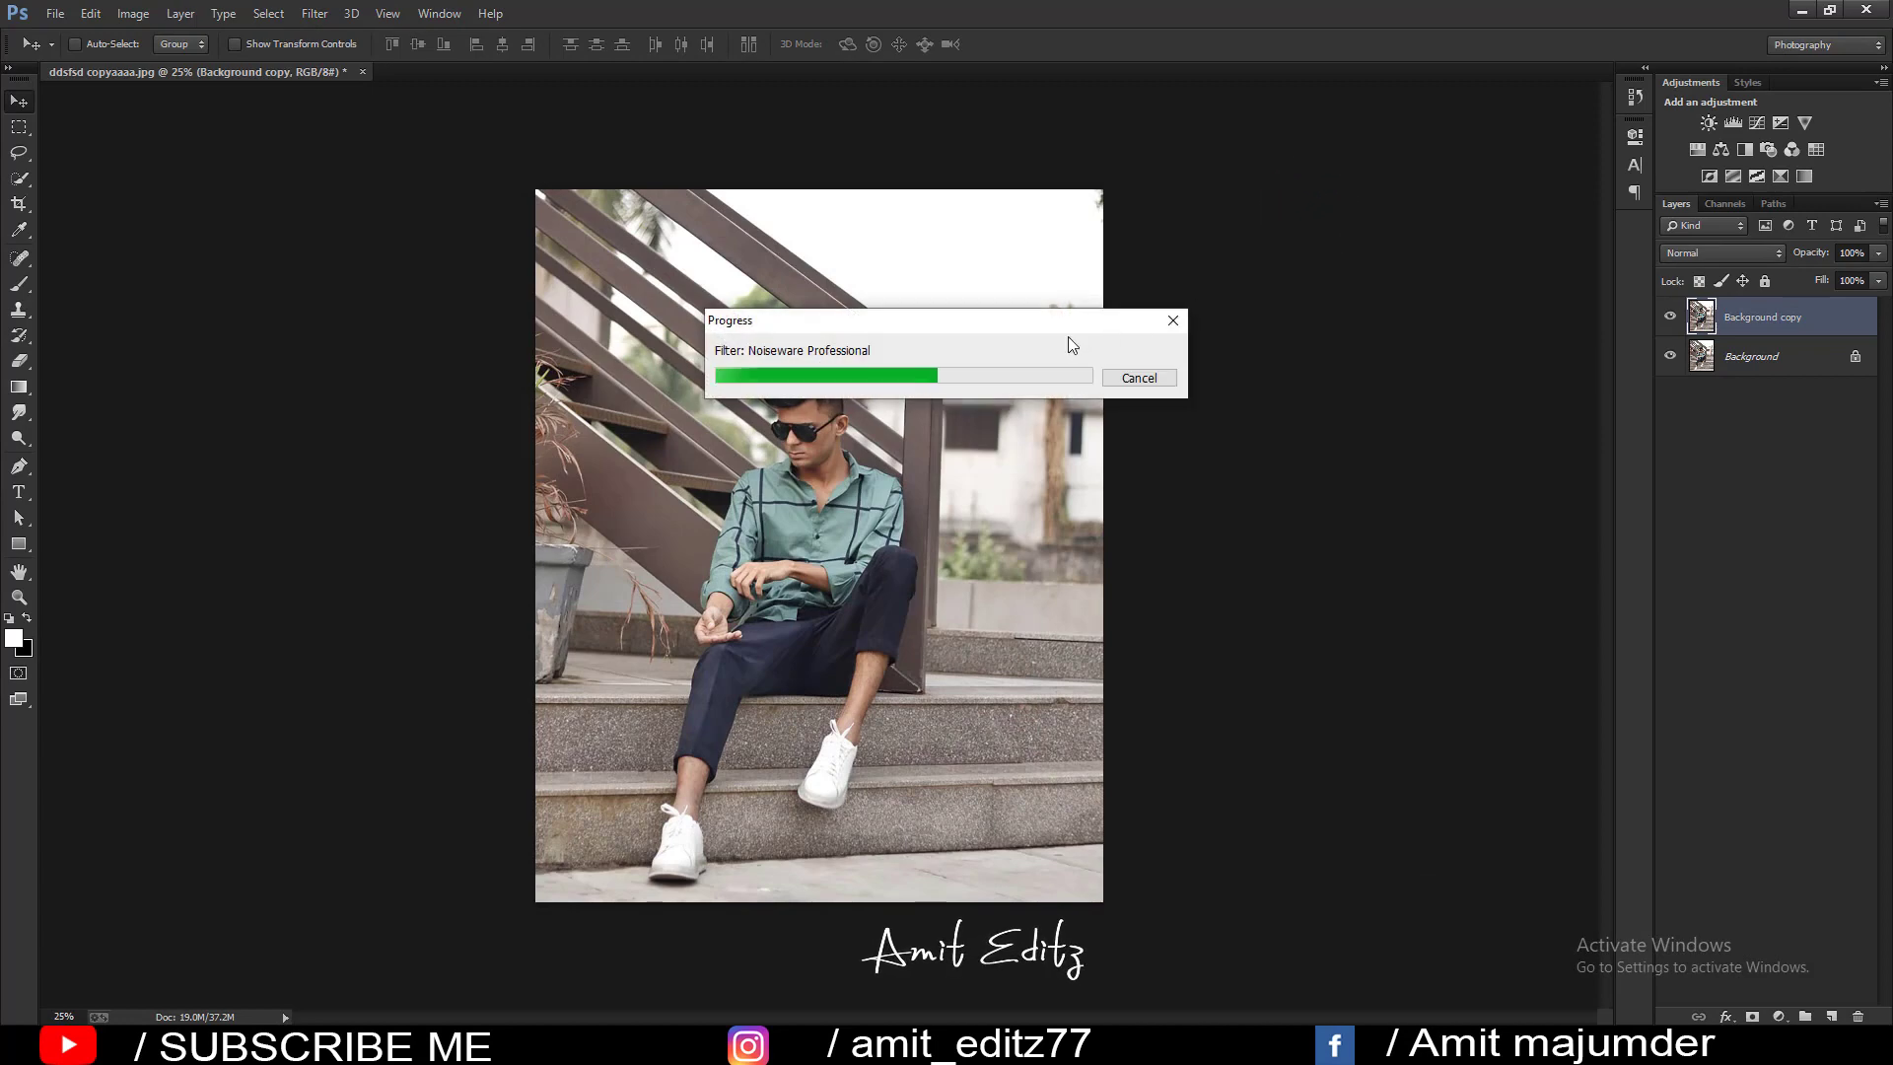
pyautogui.click(314, 14)
# In Camera Raw Basic, set Contrast +15, Tint +8, Shadows +20, Whites -11, Clarity -23, Saturation +23.
pyautogui.click(359, 127)
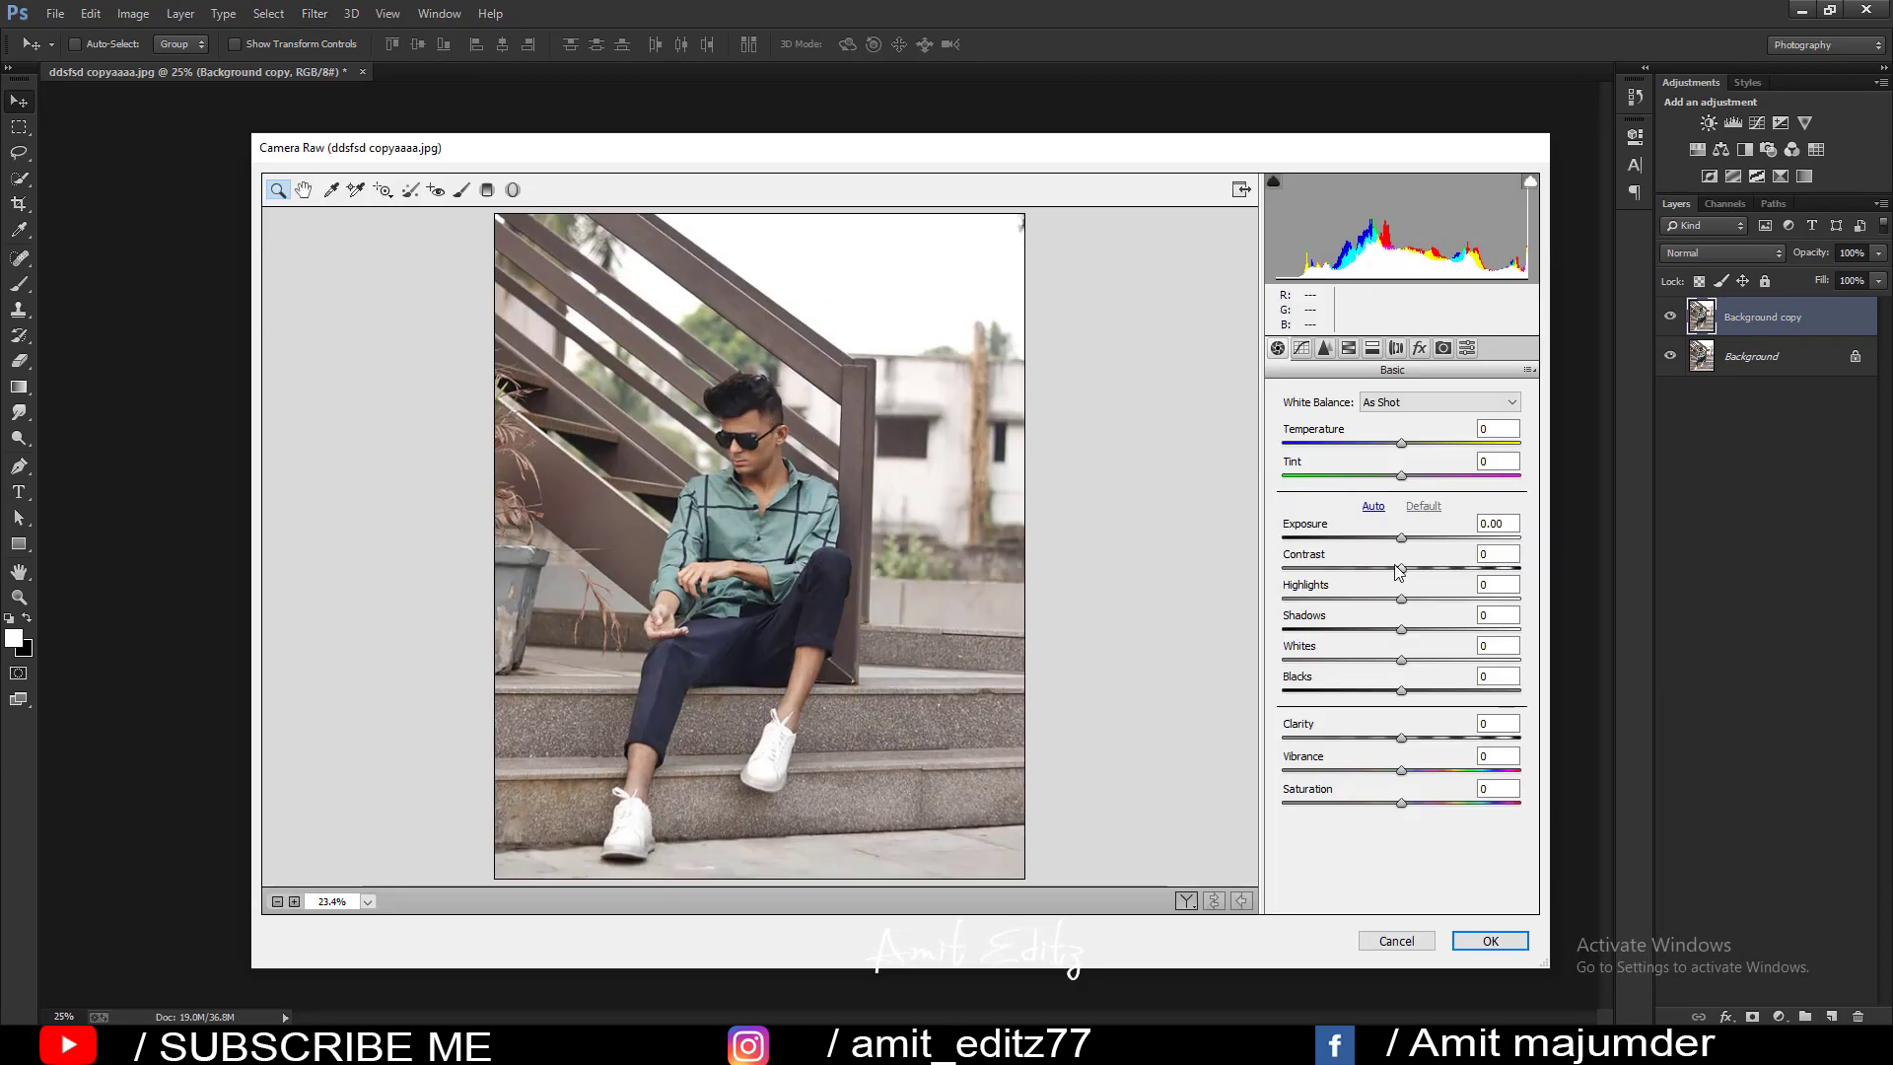
pyautogui.moveTo(1401, 568); pyautogui.dragTo(1418, 568)
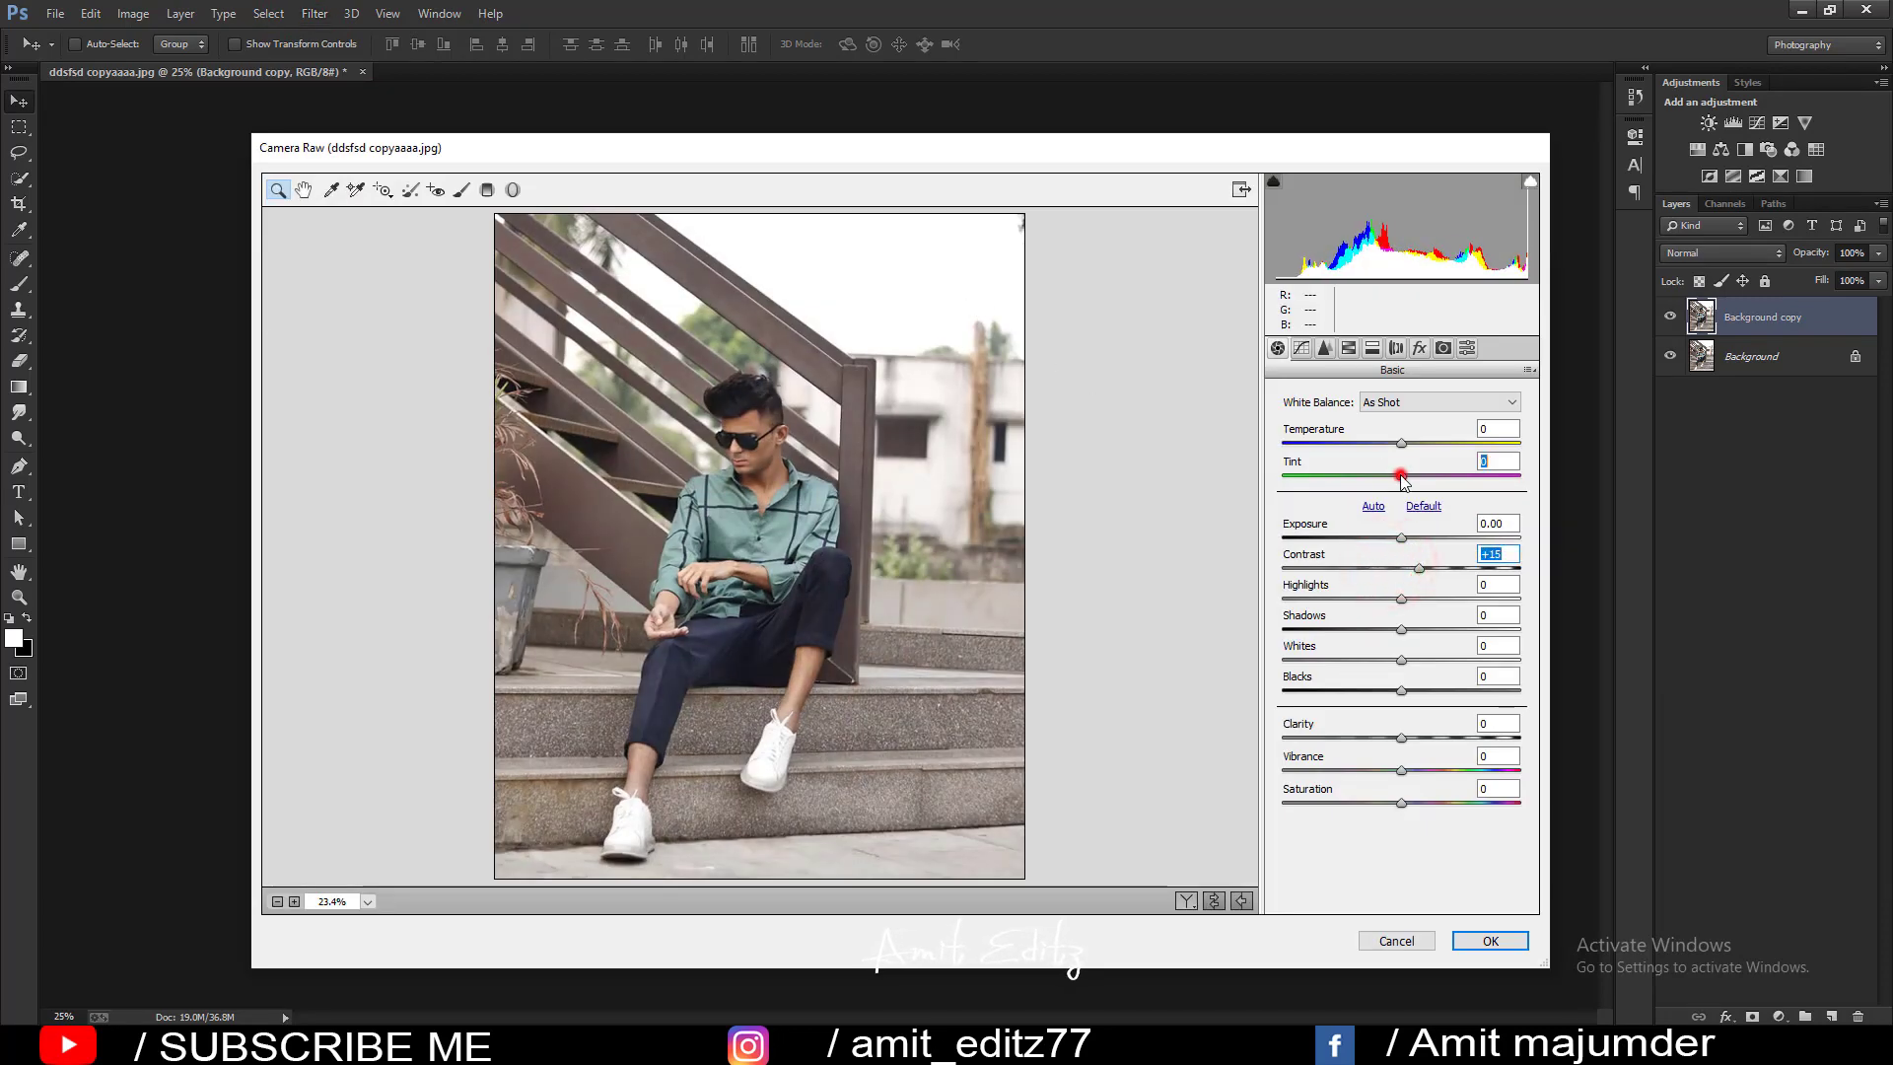
pyautogui.moveTo(1401, 476)
pyautogui.mouseDown()
pyautogui.moveTo(1417, 484)
pyautogui.moveTo(1395, 445)
pyautogui.mouseUp()
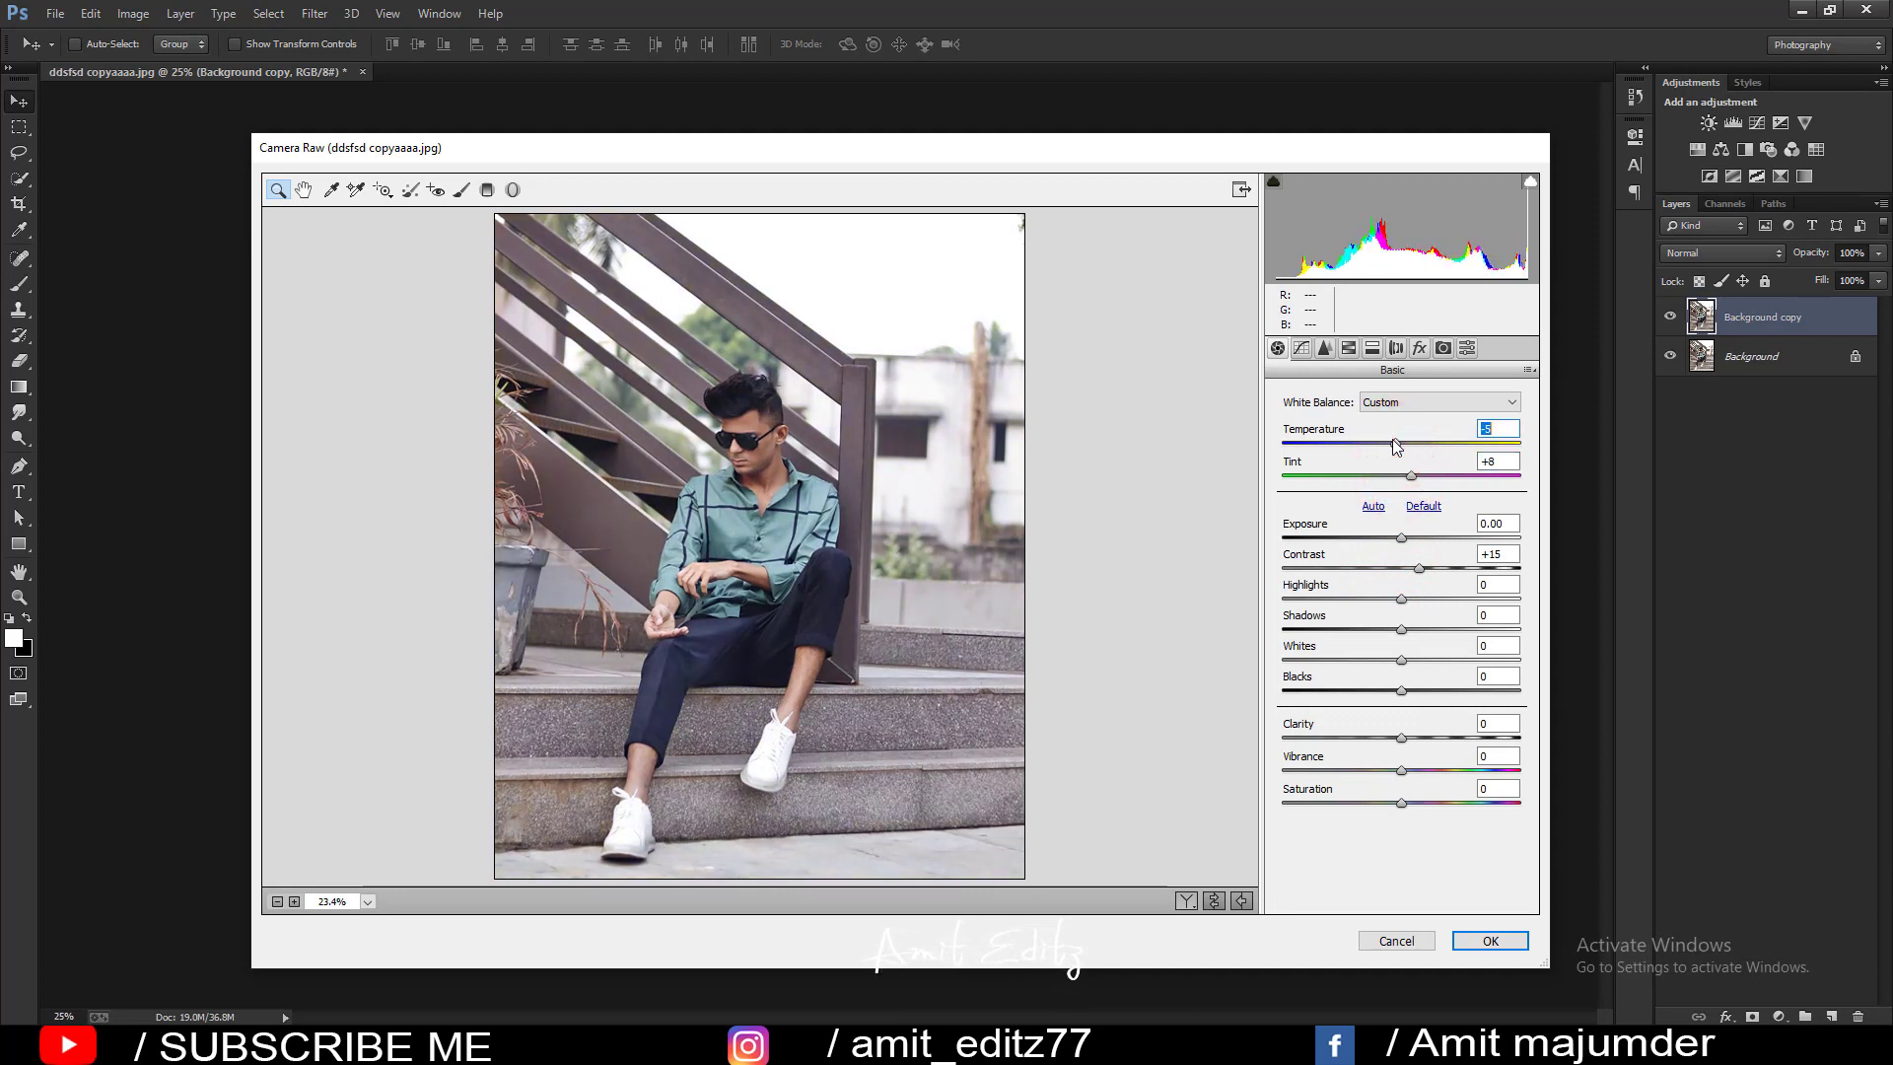
pyautogui.moveTo(1401, 629)
pyautogui.mouseDown()
pyautogui.moveTo(1424, 629)
pyautogui.moveTo(1283, 599)
pyautogui.mouseUp()
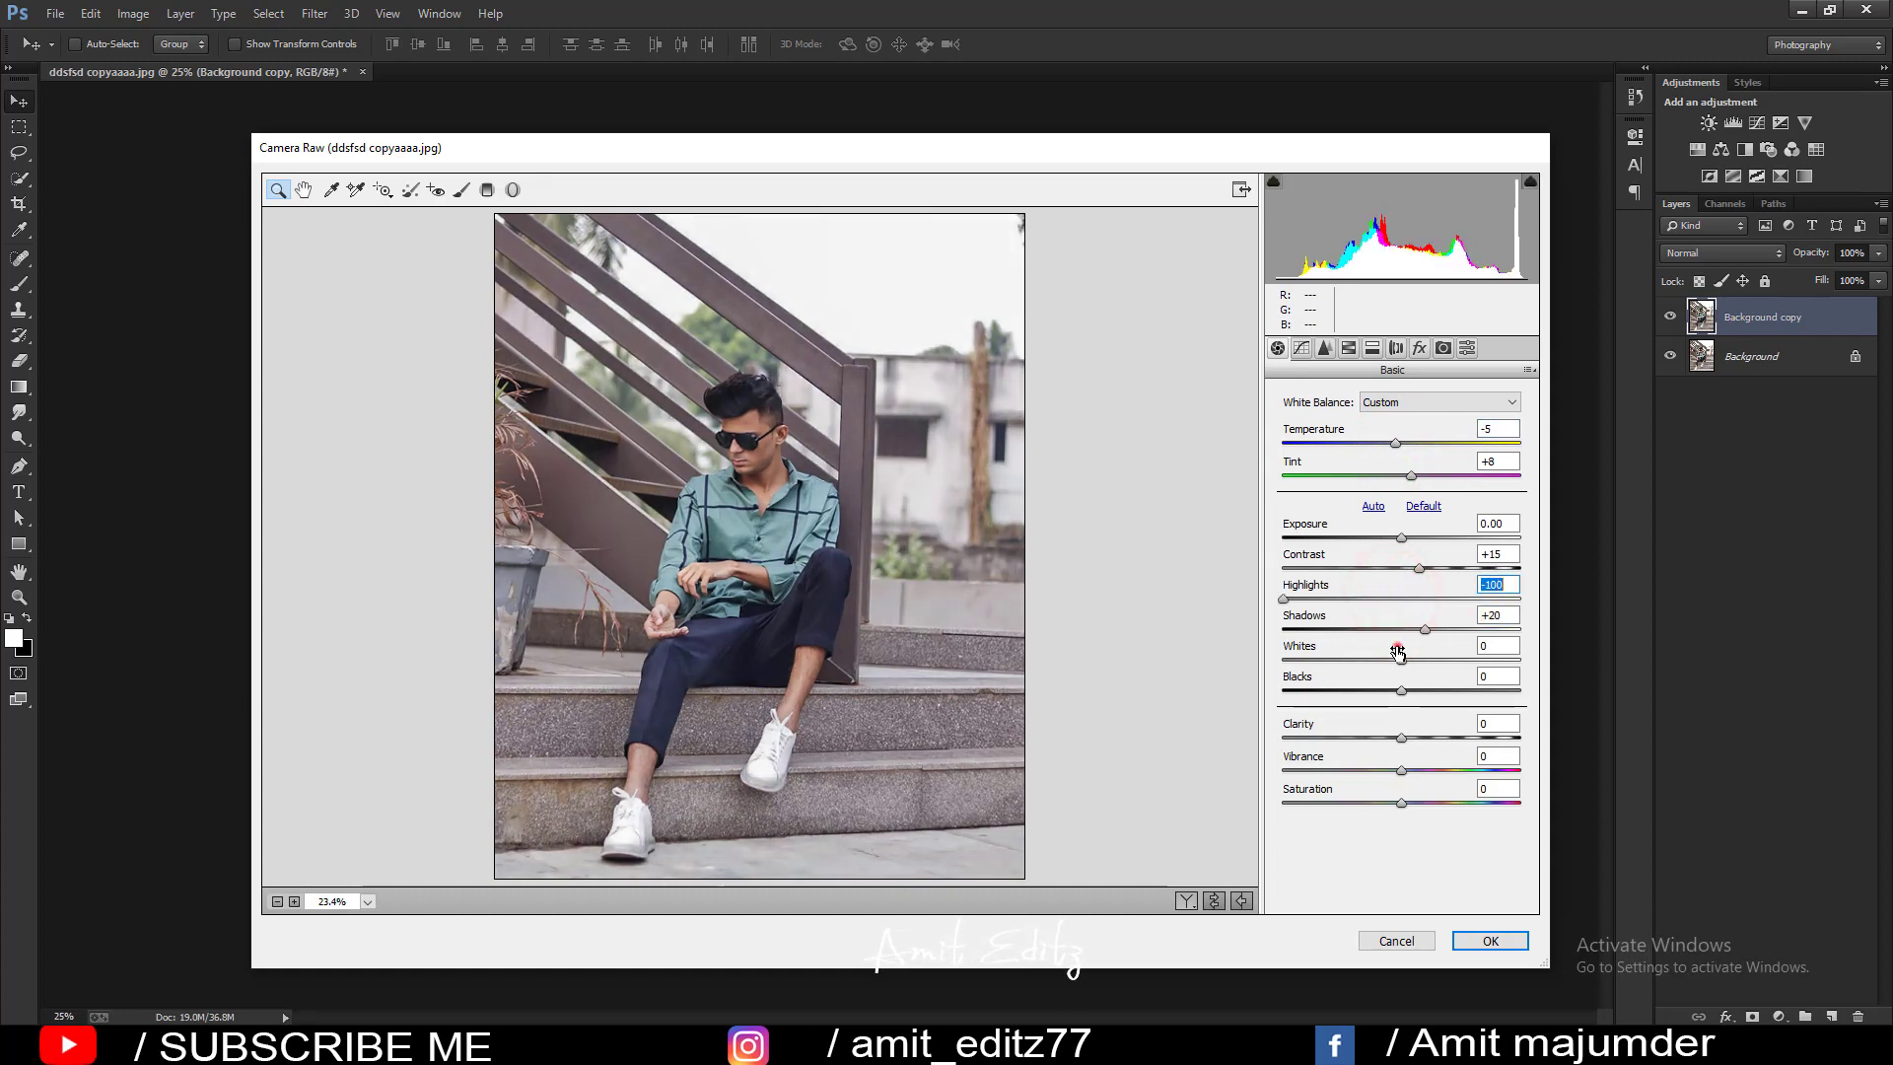
pyautogui.moveTo(1399, 658); pyautogui.dragTo(1338, 658)
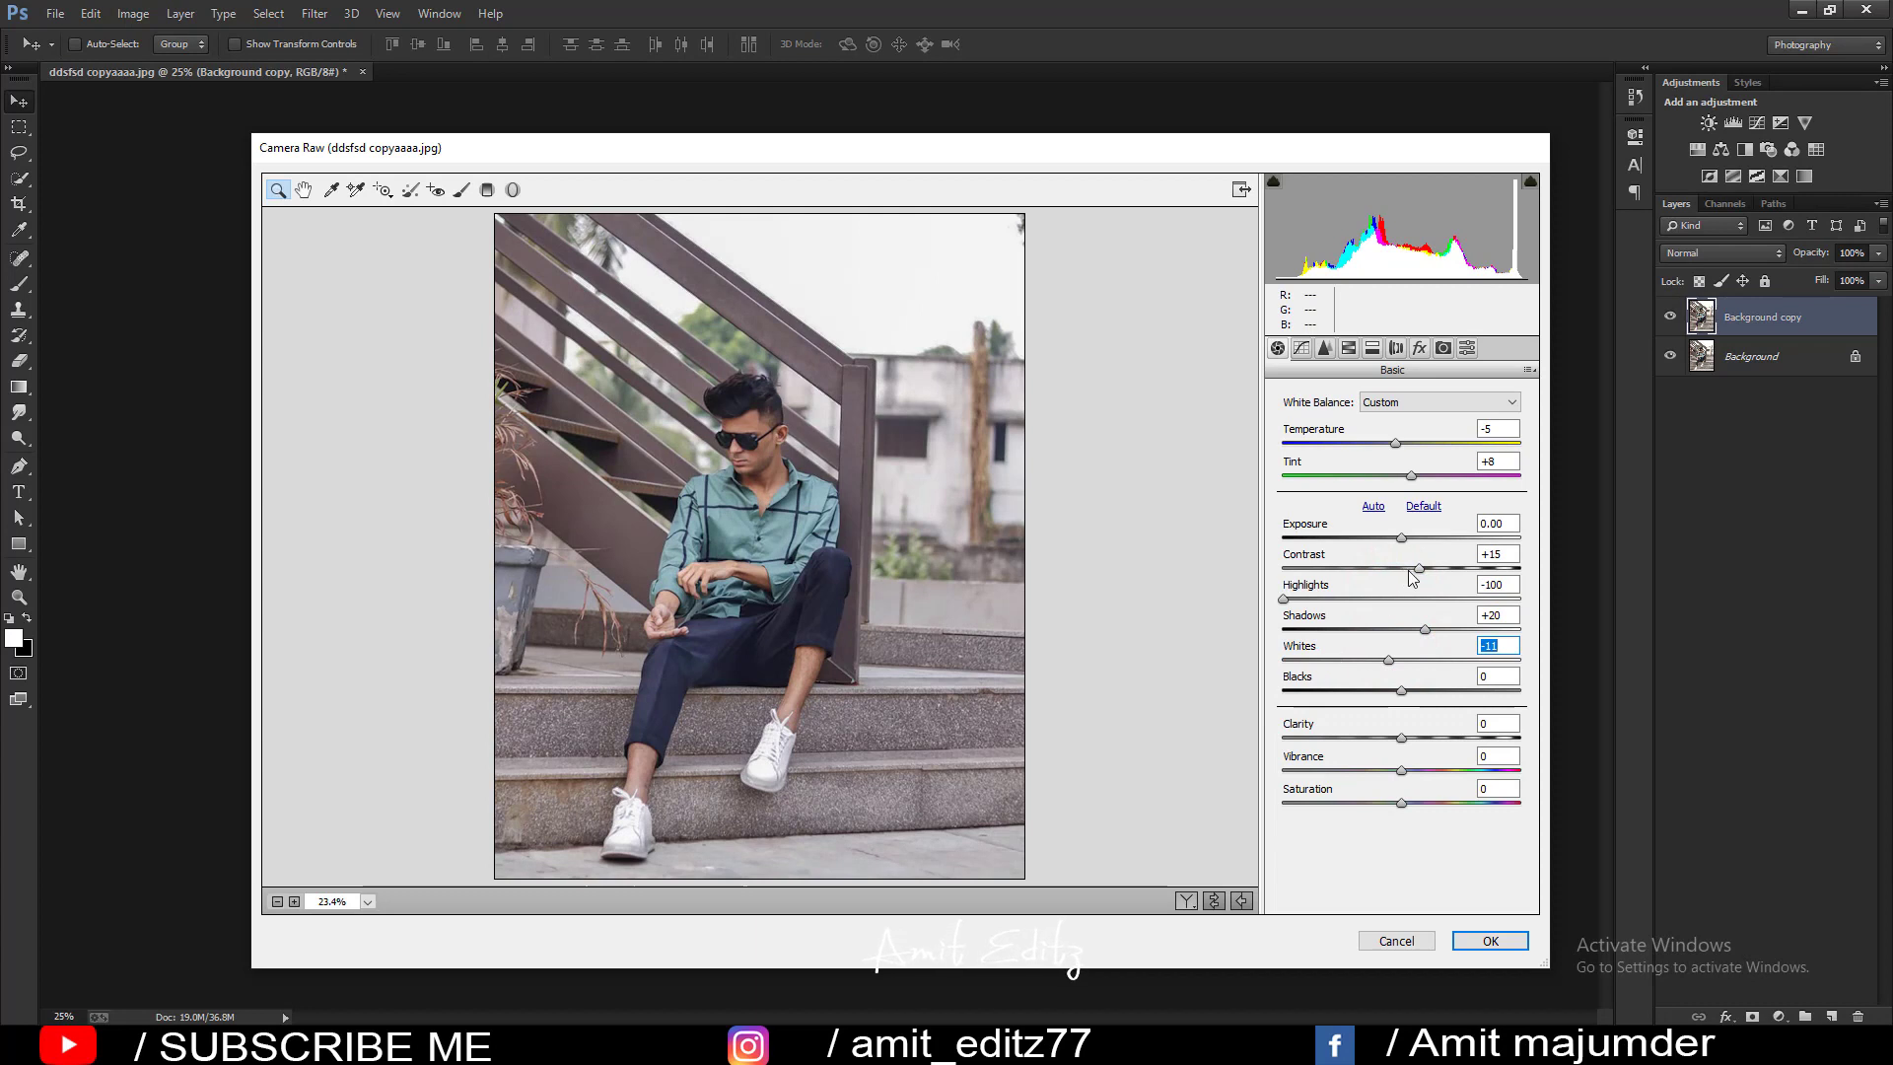
pyautogui.moveTo(1401, 737); pyautogui.dragTo(1374, 738)
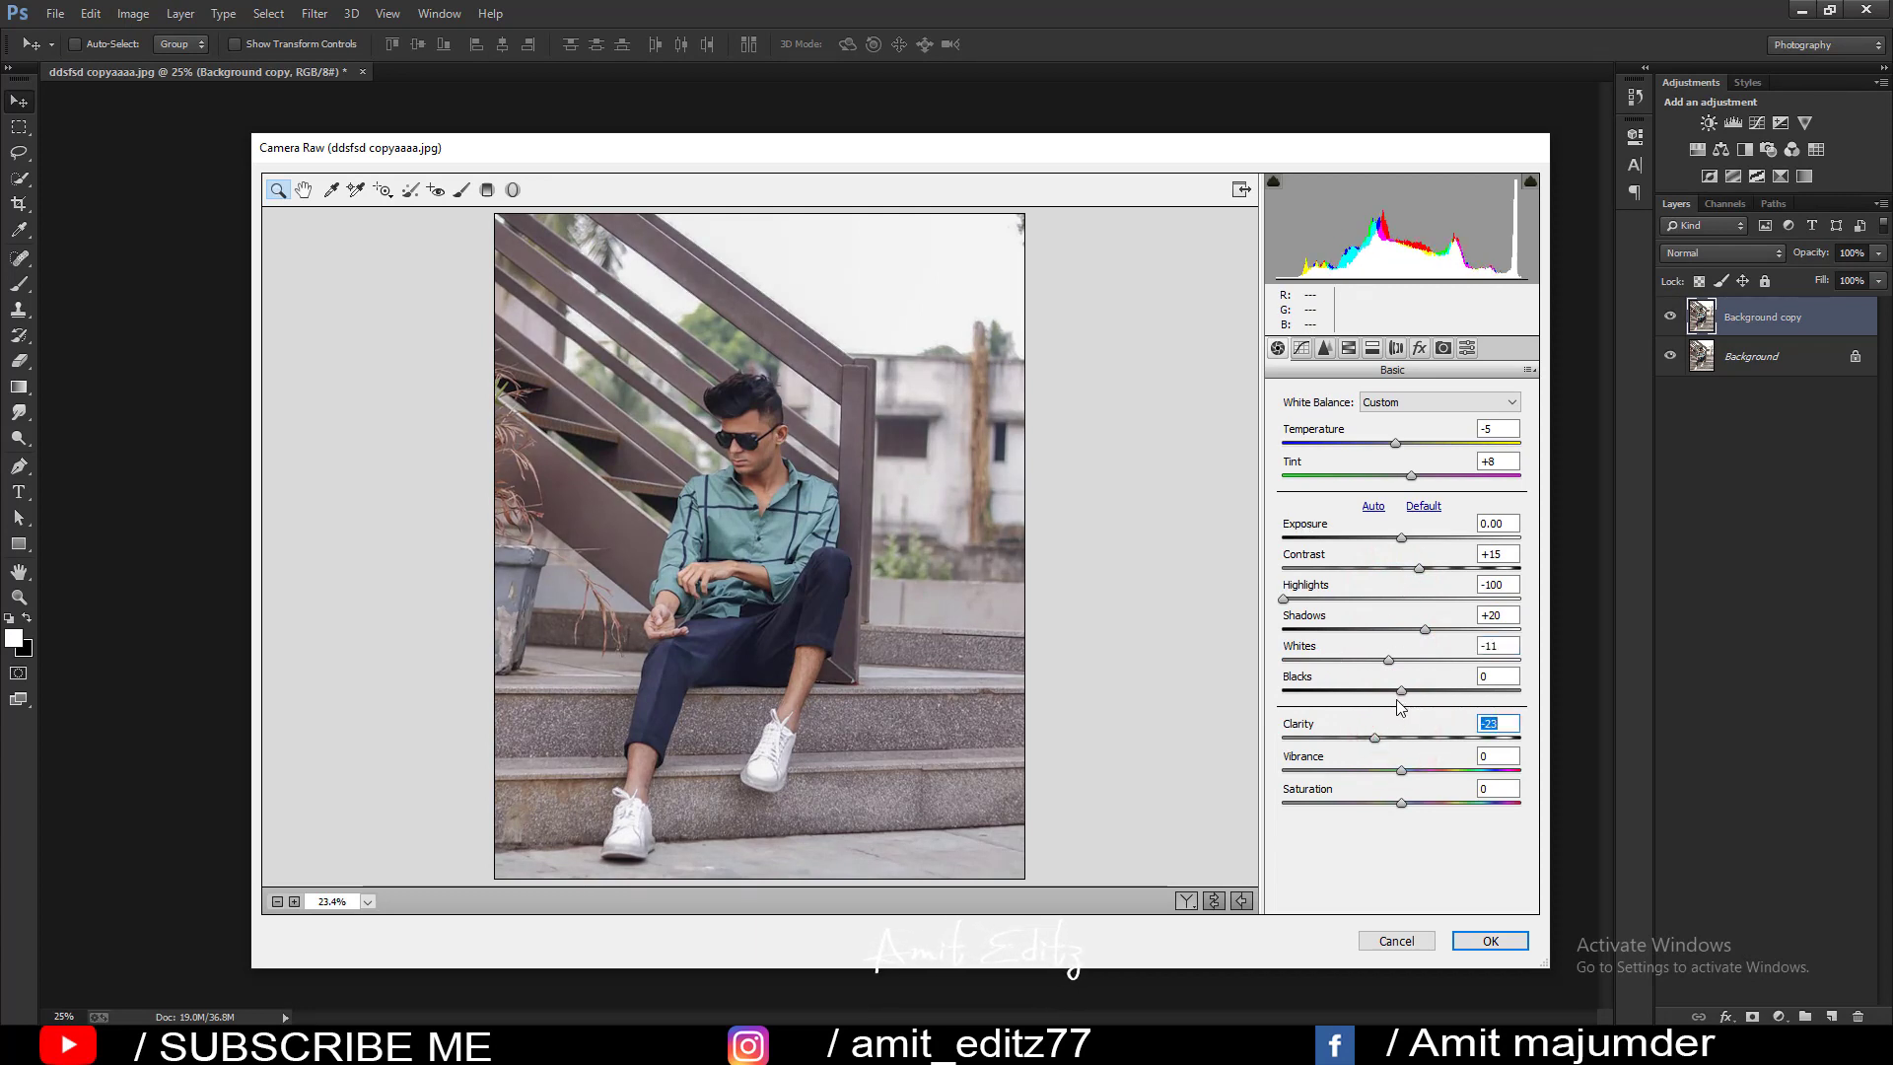
pyautogui.moveTo(1402, 798); pyautogui.dragTo(1429, 801)
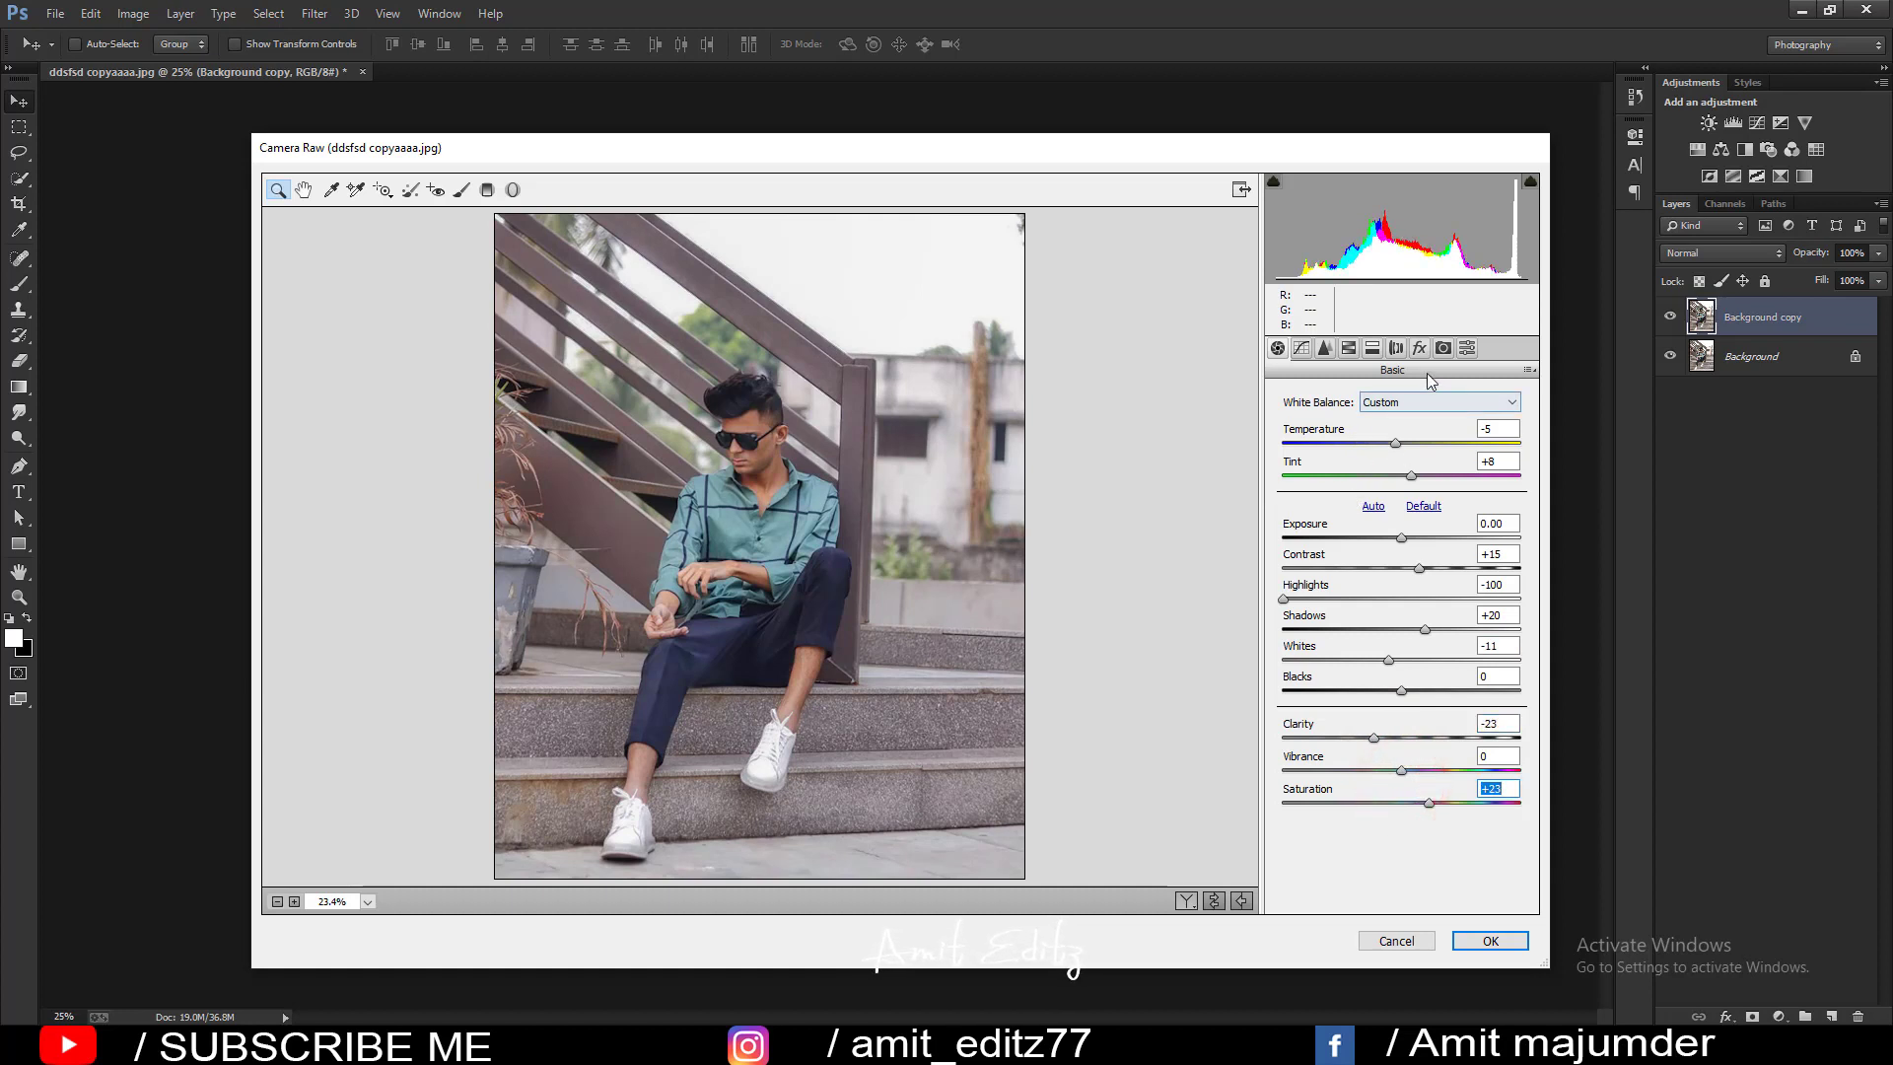
# Set Blue Primary Hue -18, Oranges luminance +43 and Shadows +48.
pyautogui.click(1442, 349)
pyautogui.moveTo(1401, 719); pyautogui.dragTo(1379, 718)
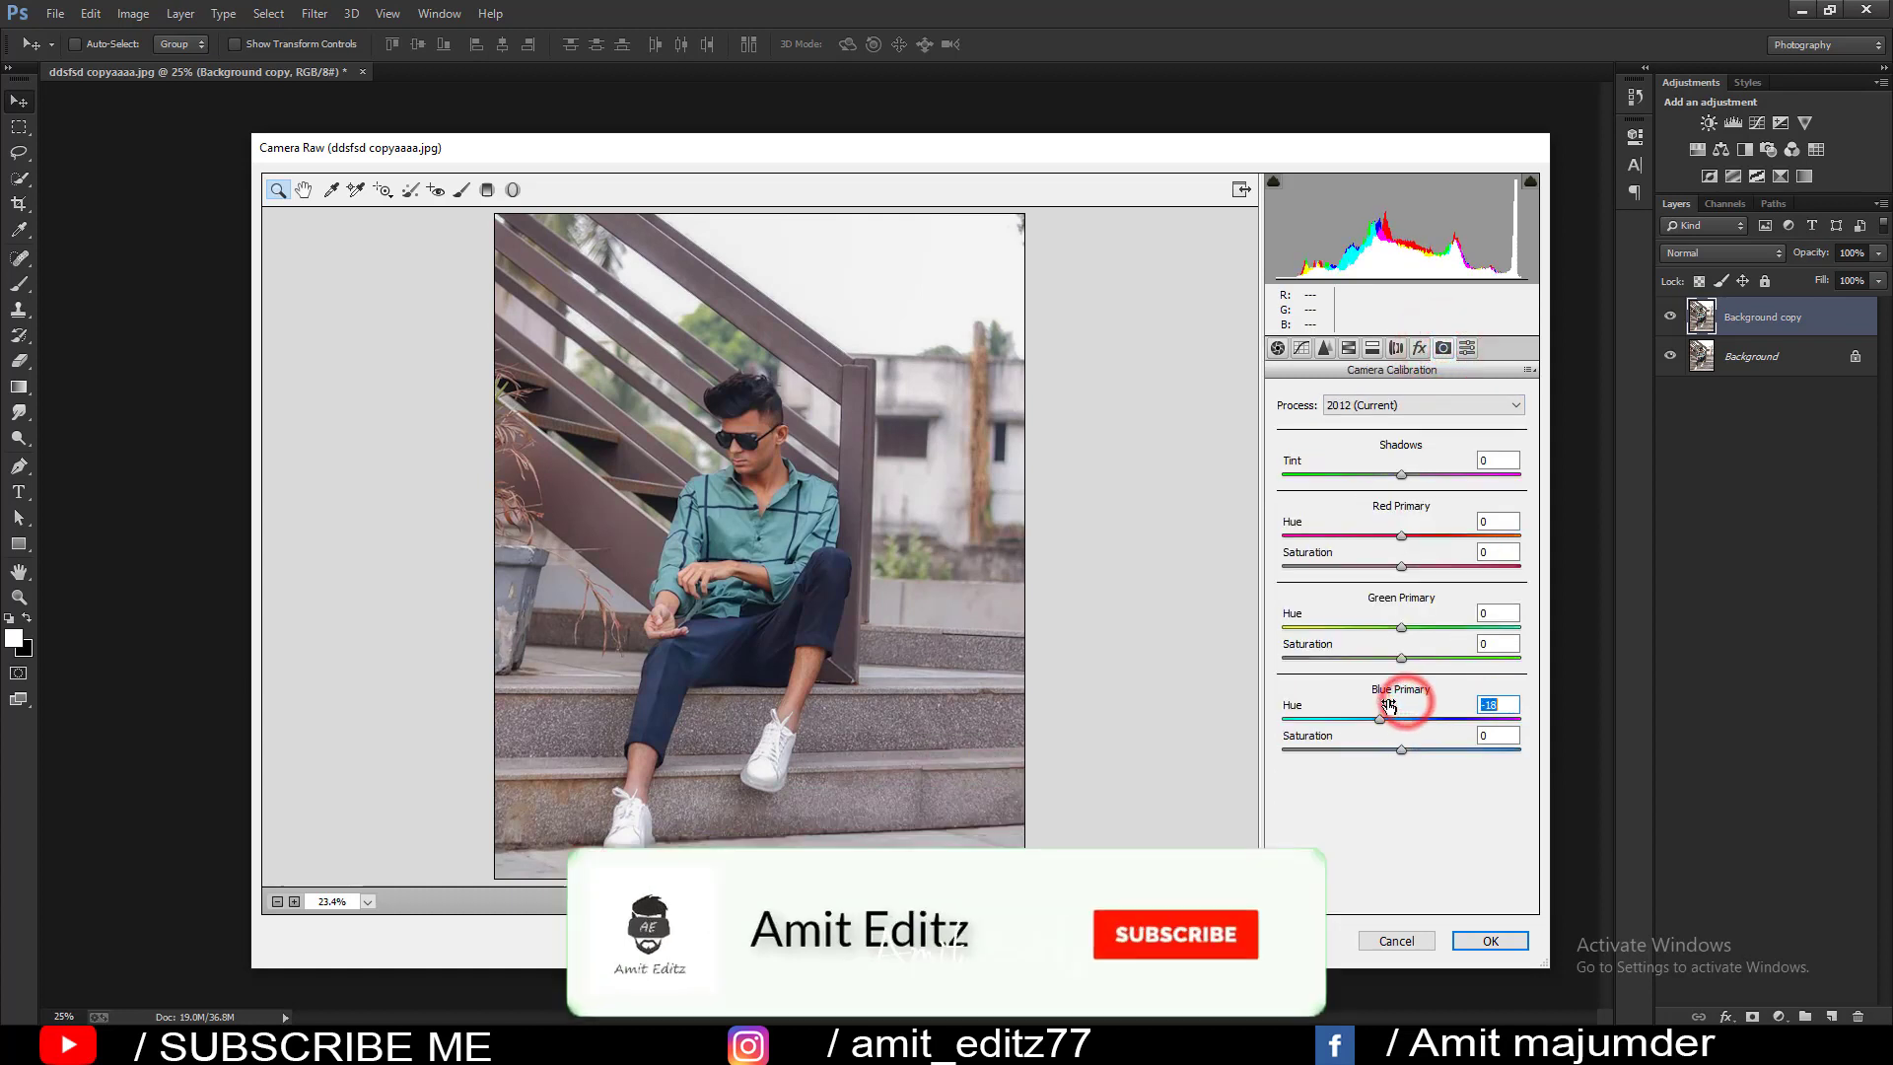
pyautogui.click(1348, 348)
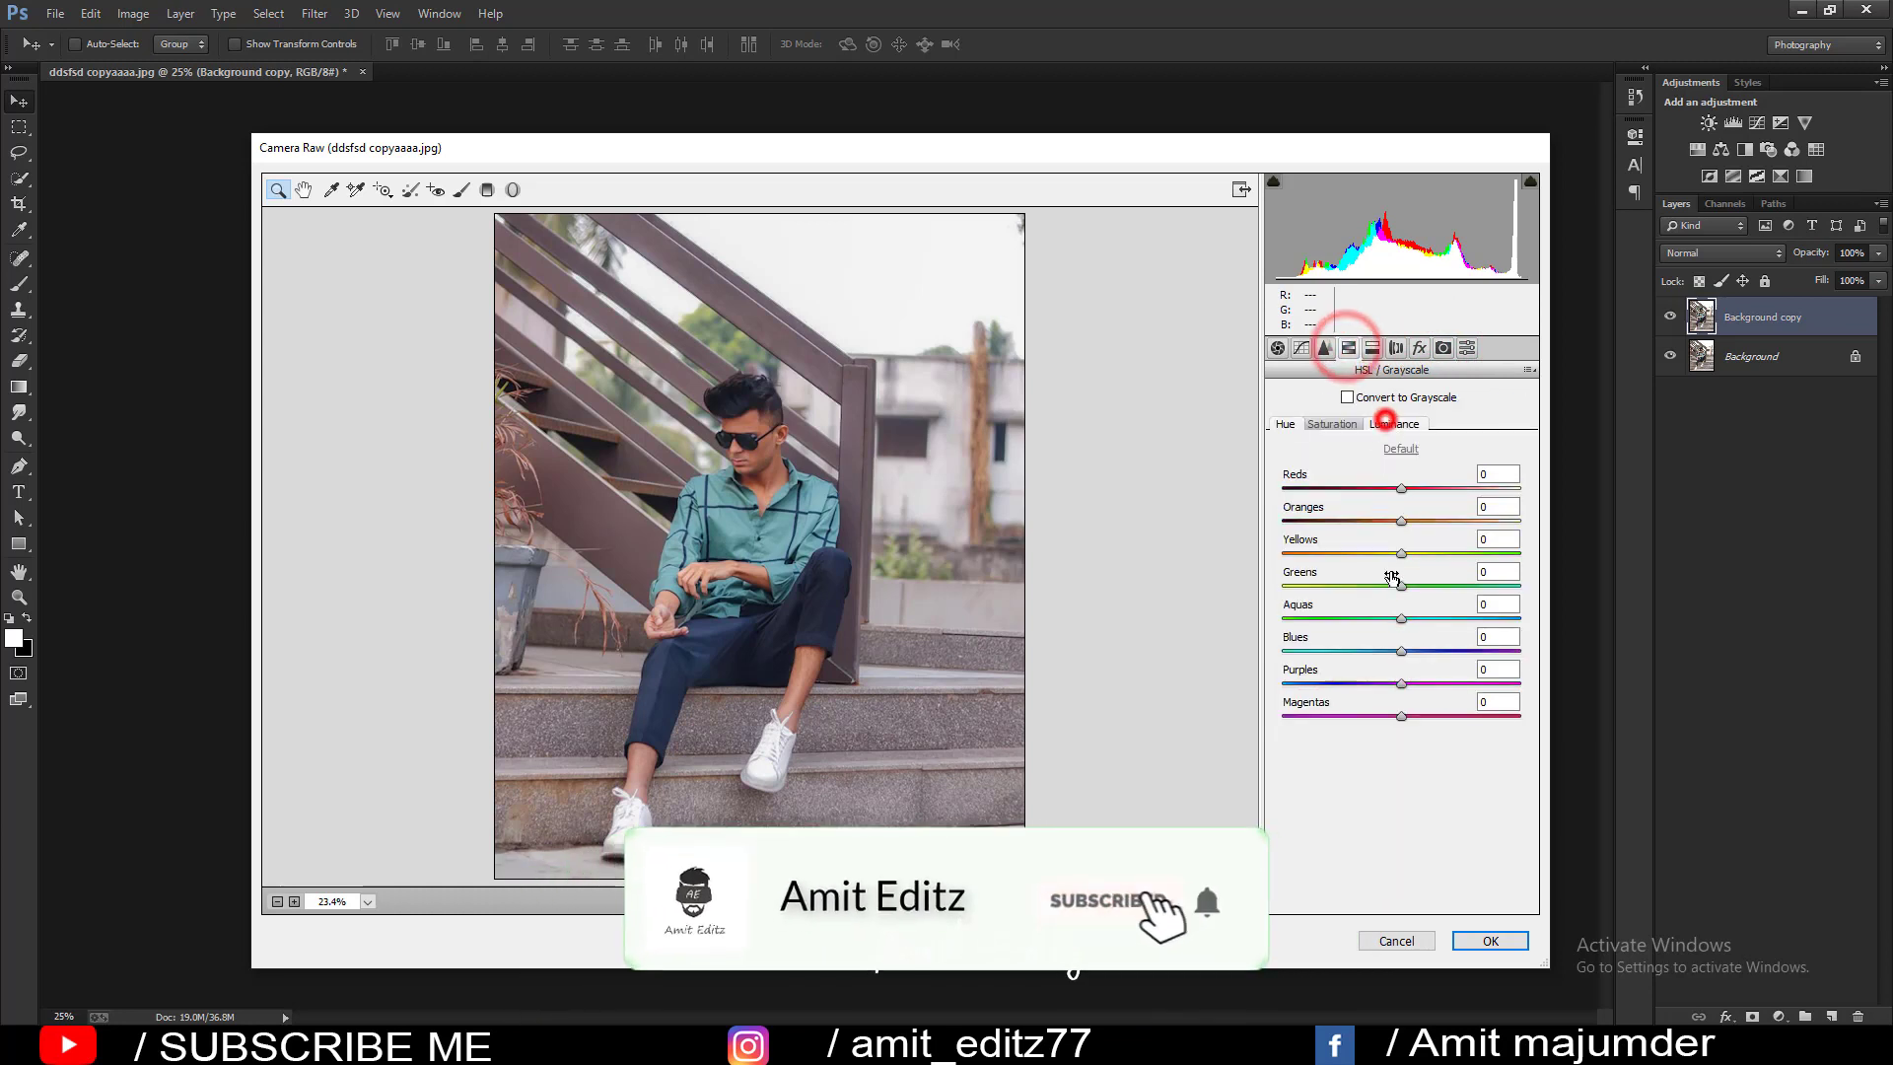
pyautogui.click(1393, 424)
pyautogui.moveTo(1401, 521); pyautogui.dragTo(1452, 520)
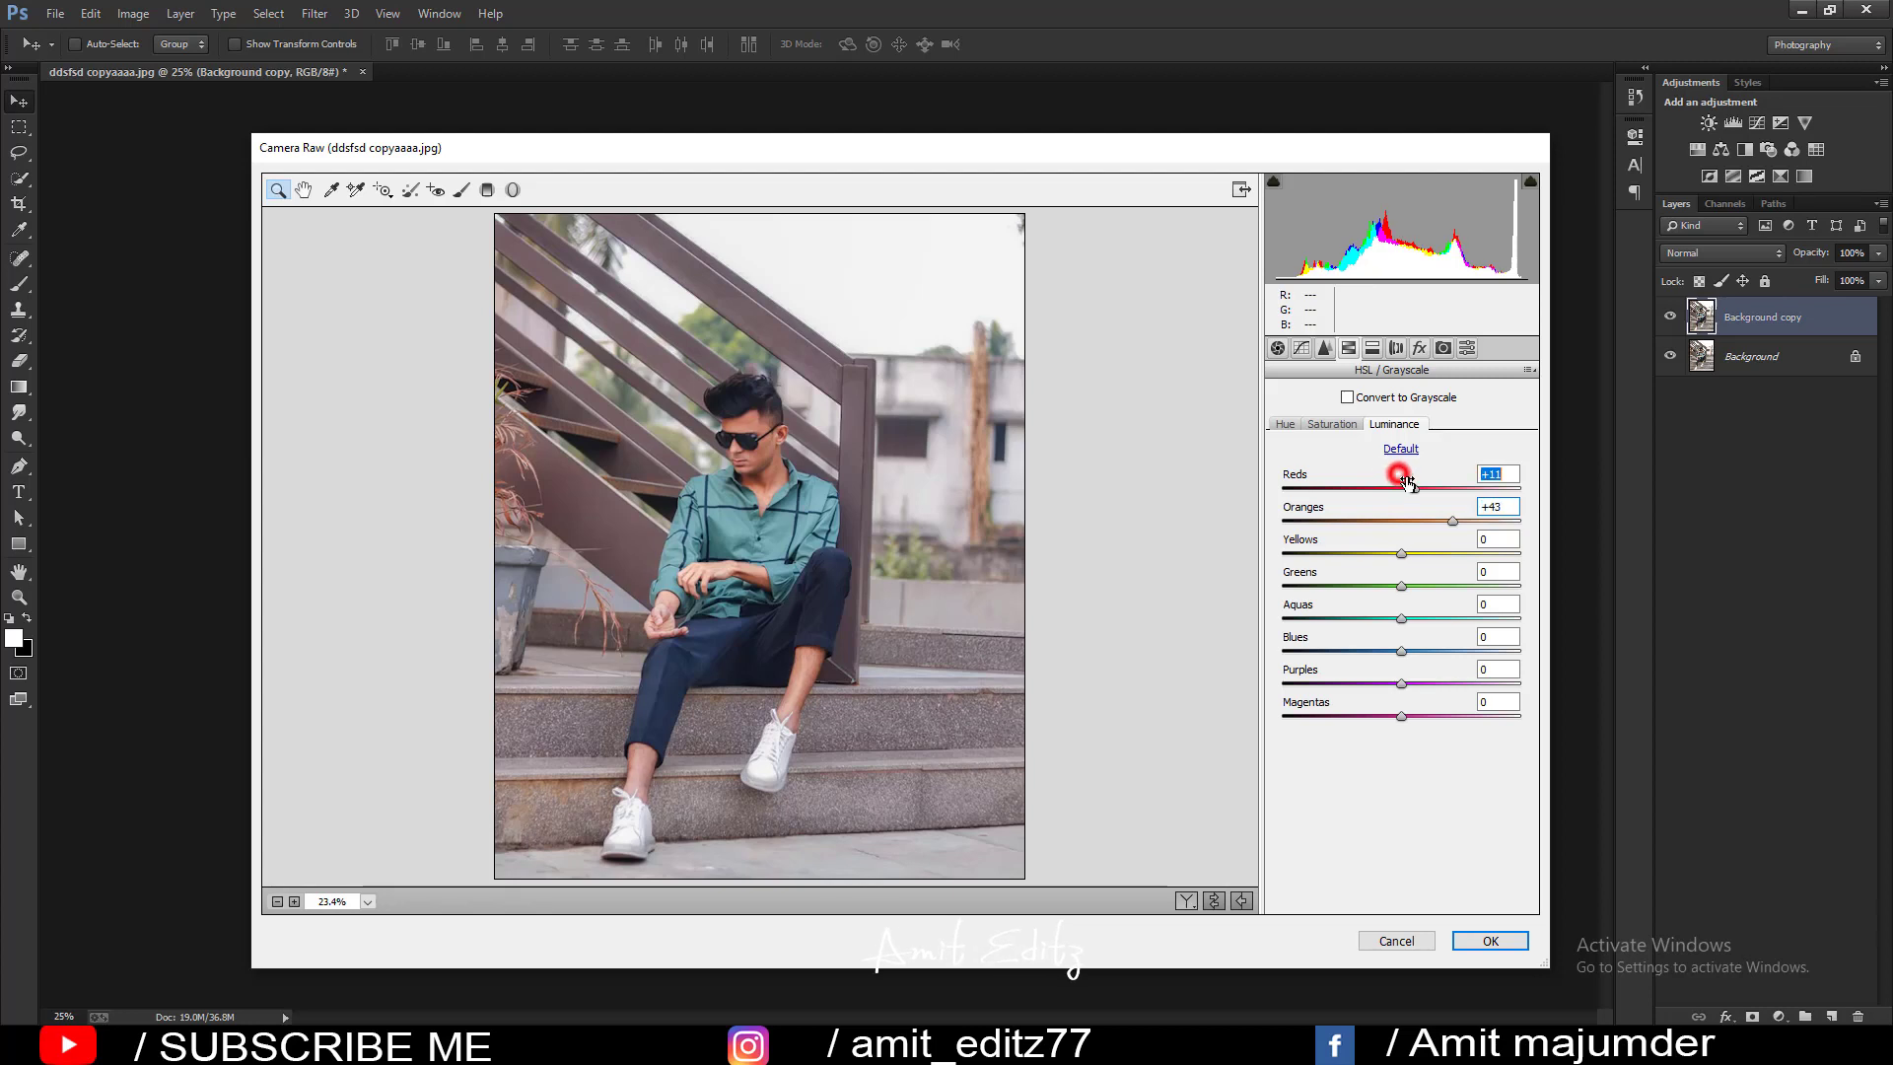
pyautogui.click(1278, 348)
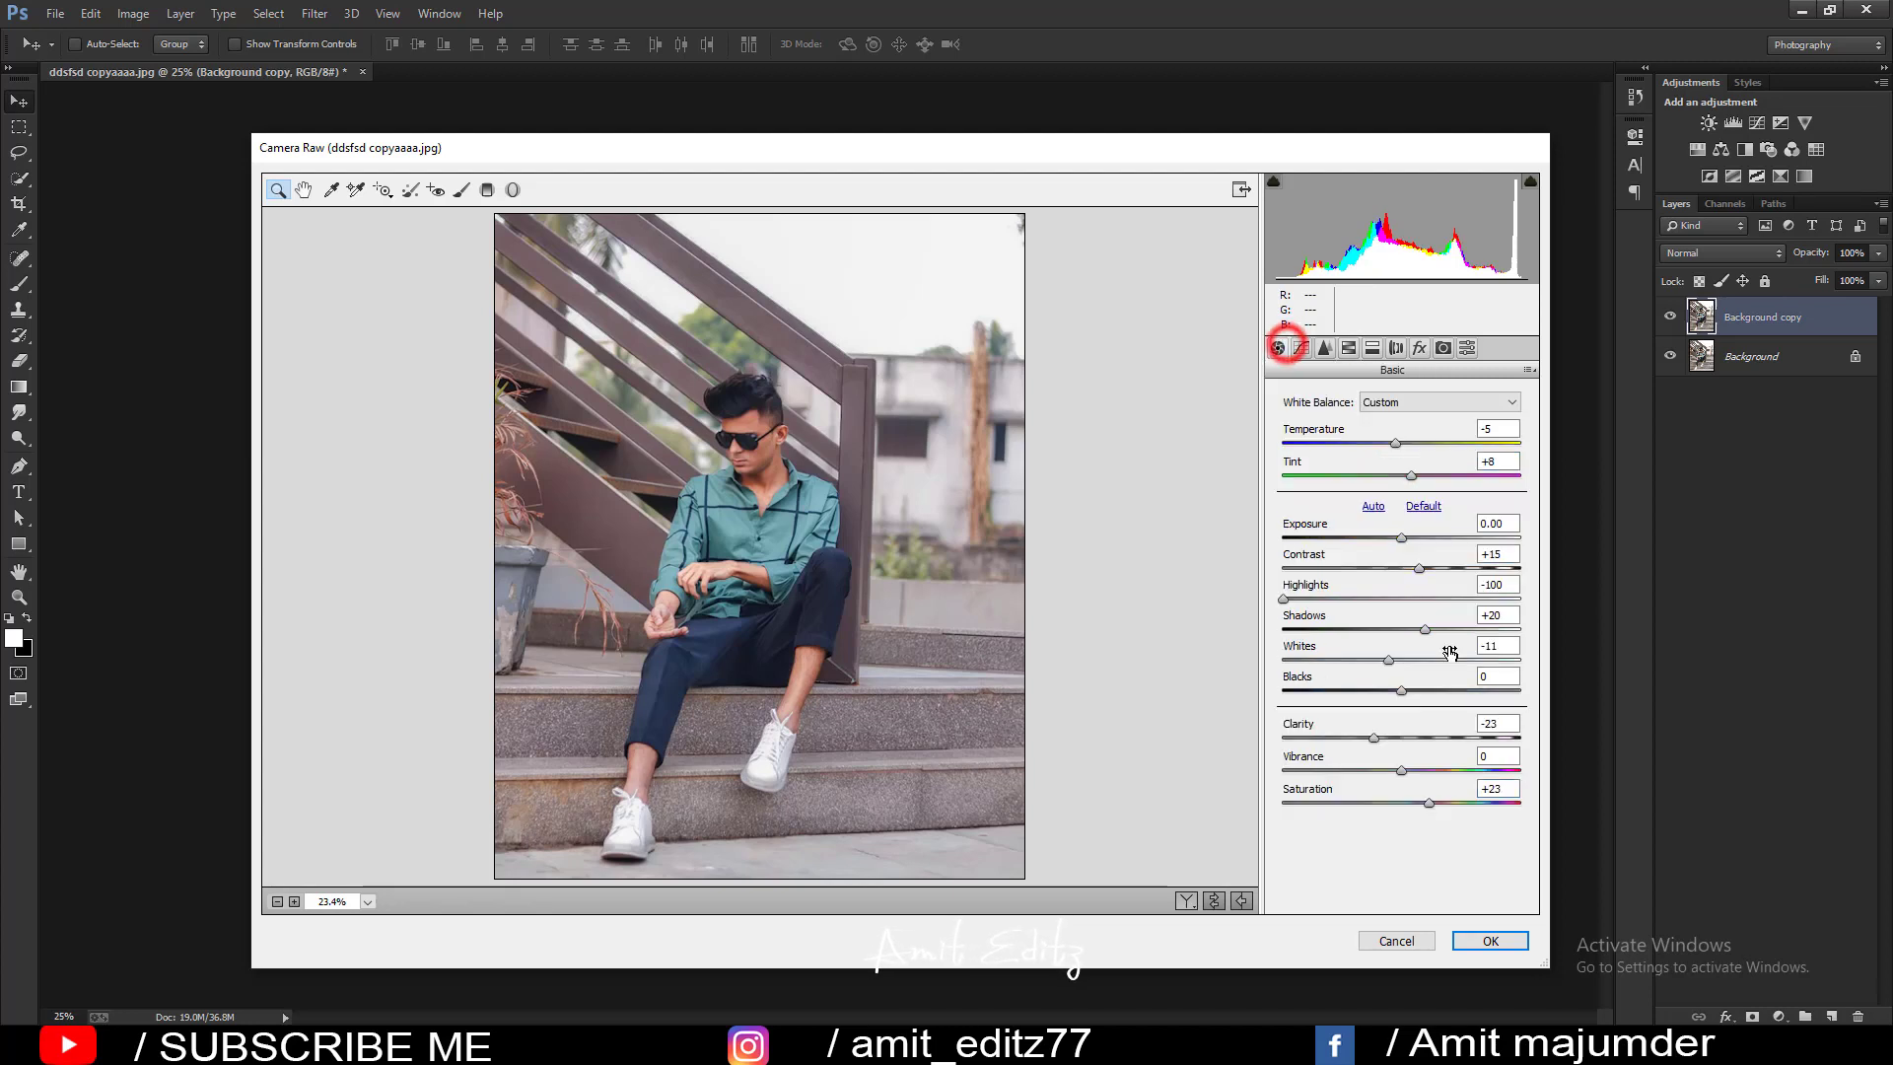
pyautogui.click(1436, 622)
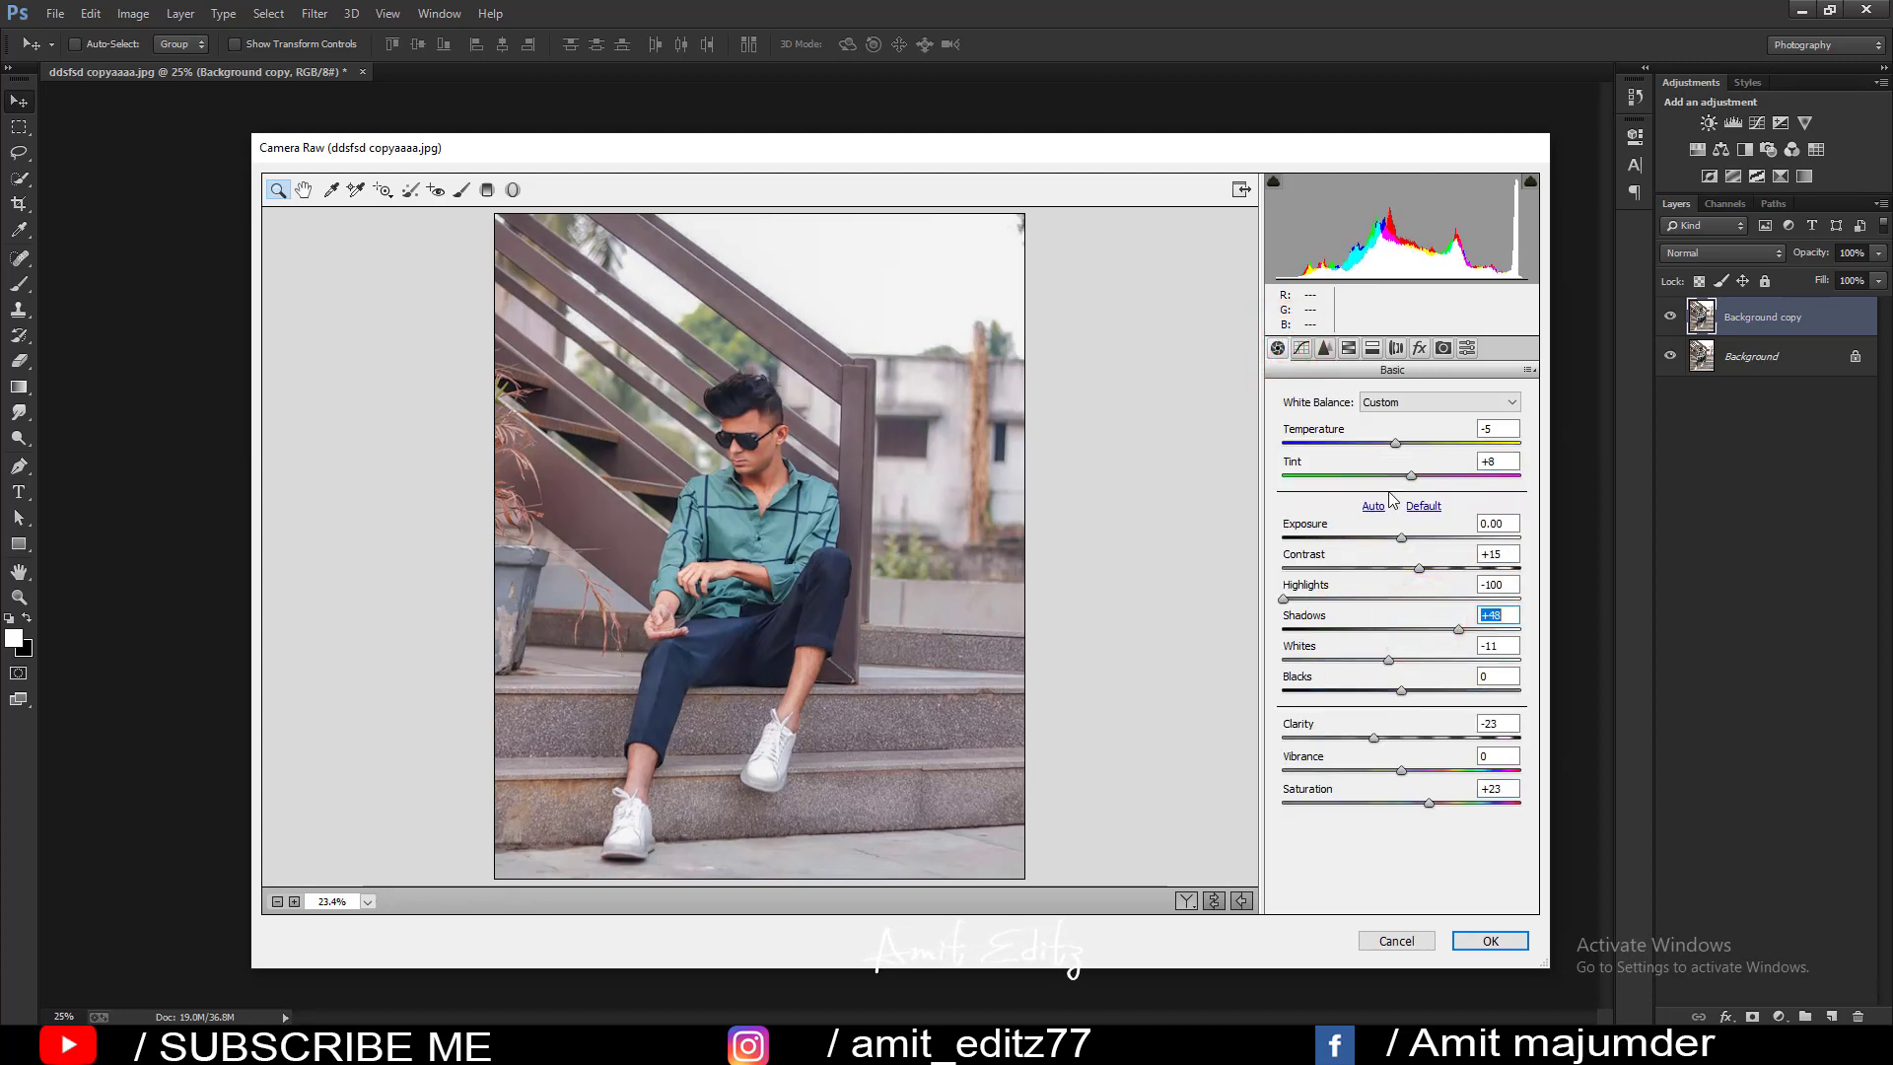
# Push the Yellows and Greens HSL hue sliders to -100.
pyautogui.click(1348, 348)
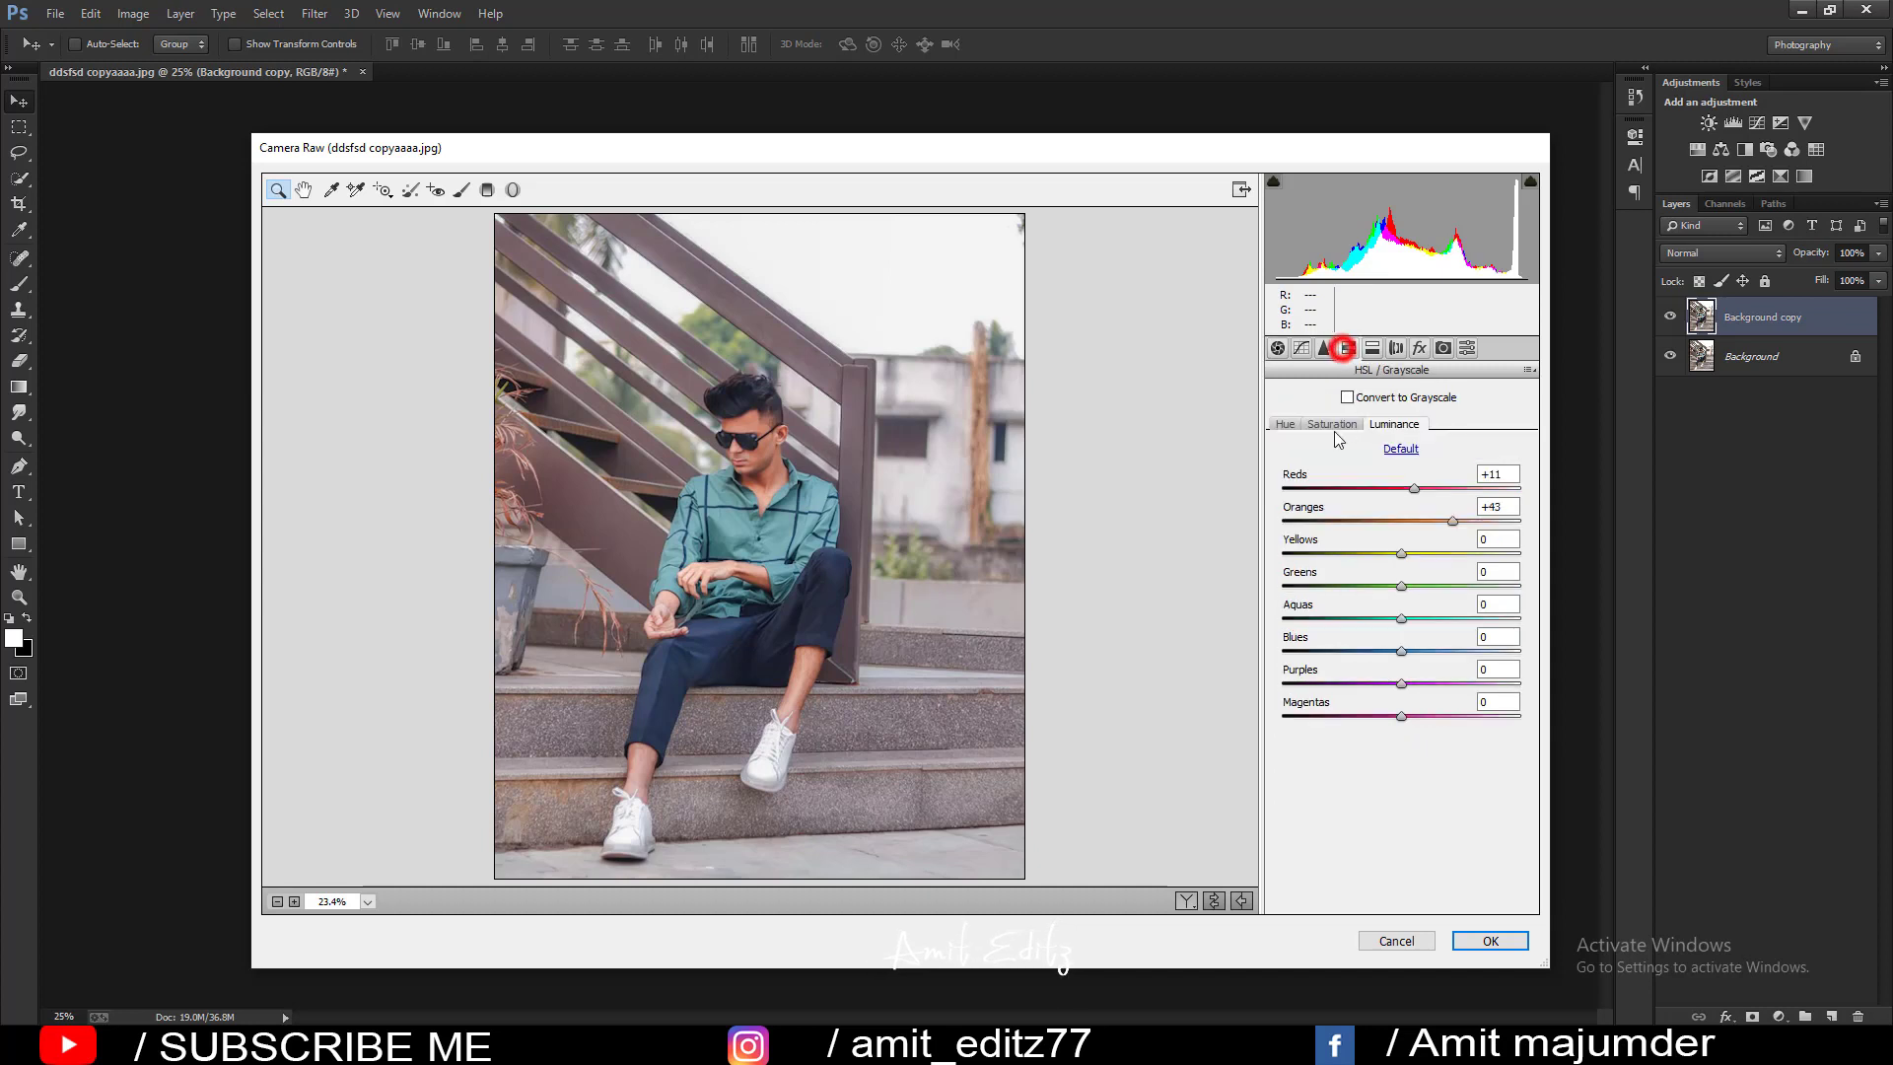
pyautogui.click(1285, 424)
pyautogui.moveTo(1391, 588); pyautogui.dragTo(1281, 586)
pyautogui.moveTo(1401, 553); pyautogui.dragTo(1312, 552)
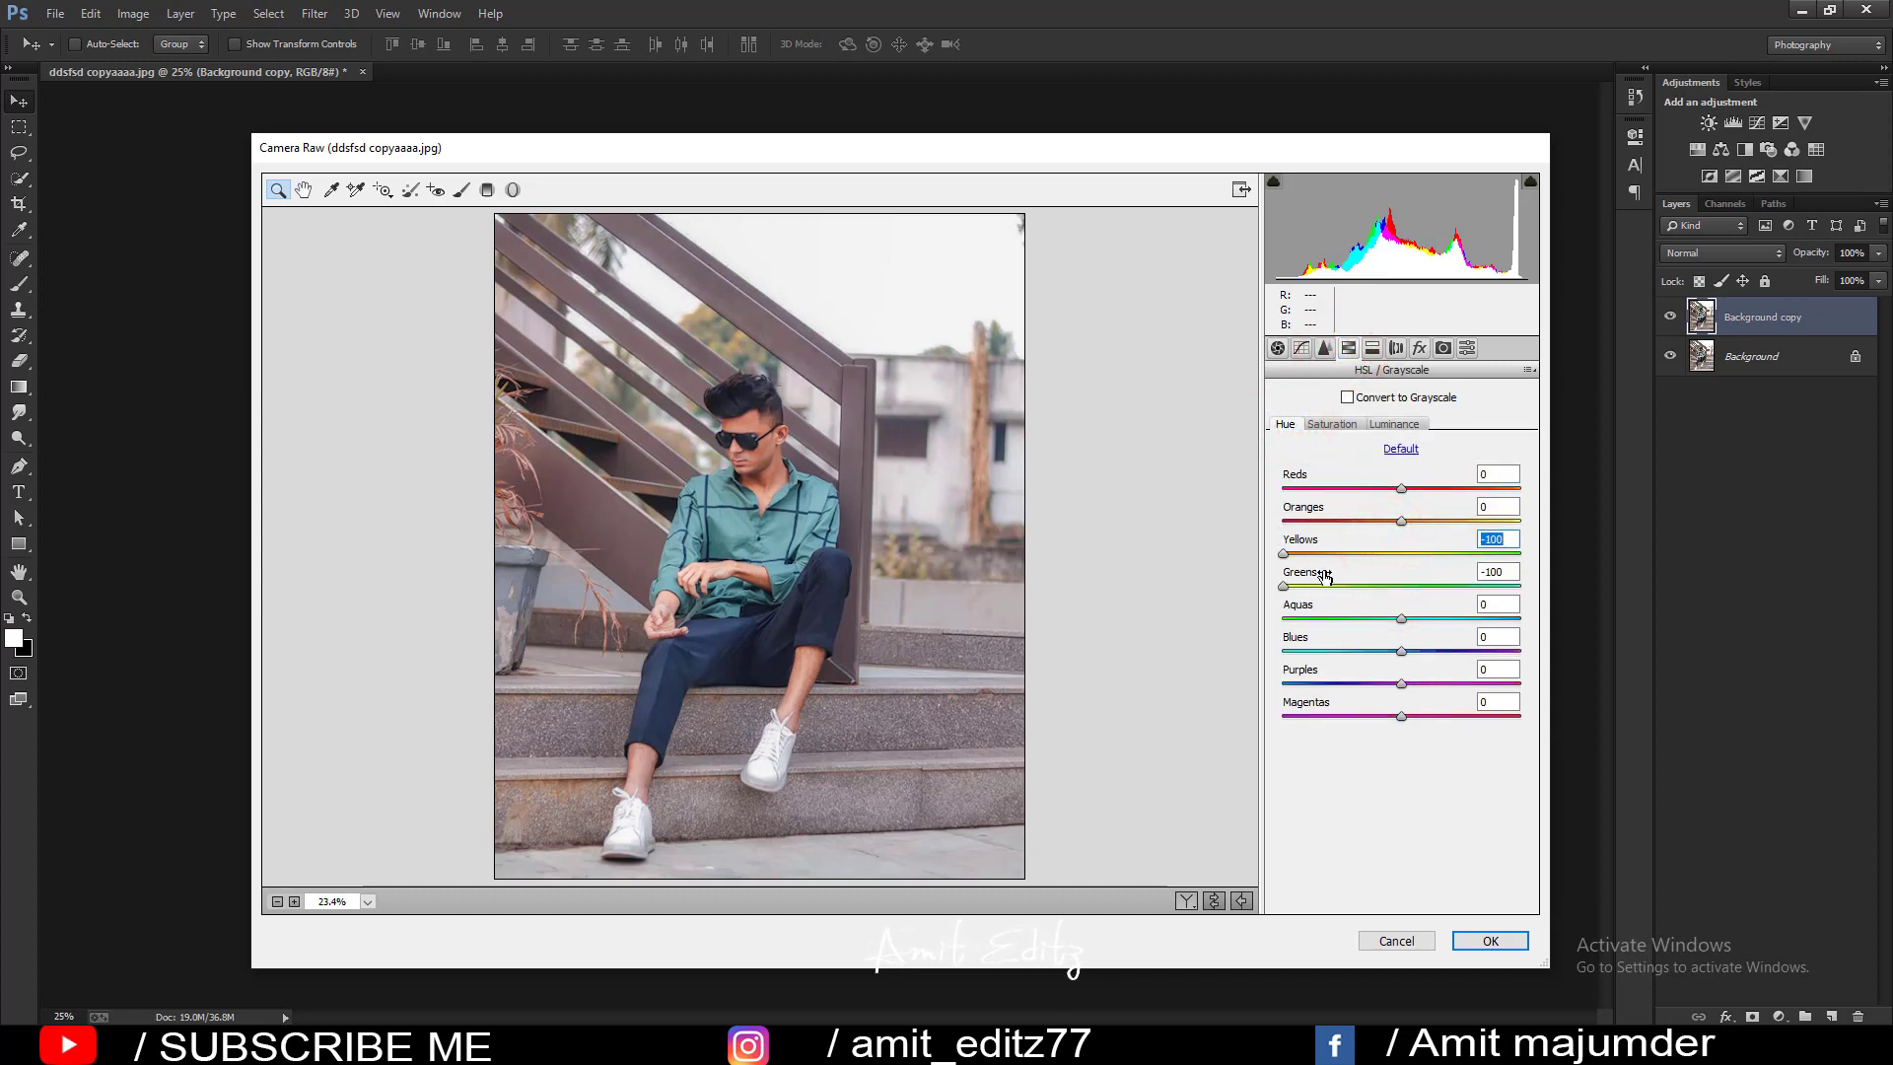
pyautogui.click(1372, 348)
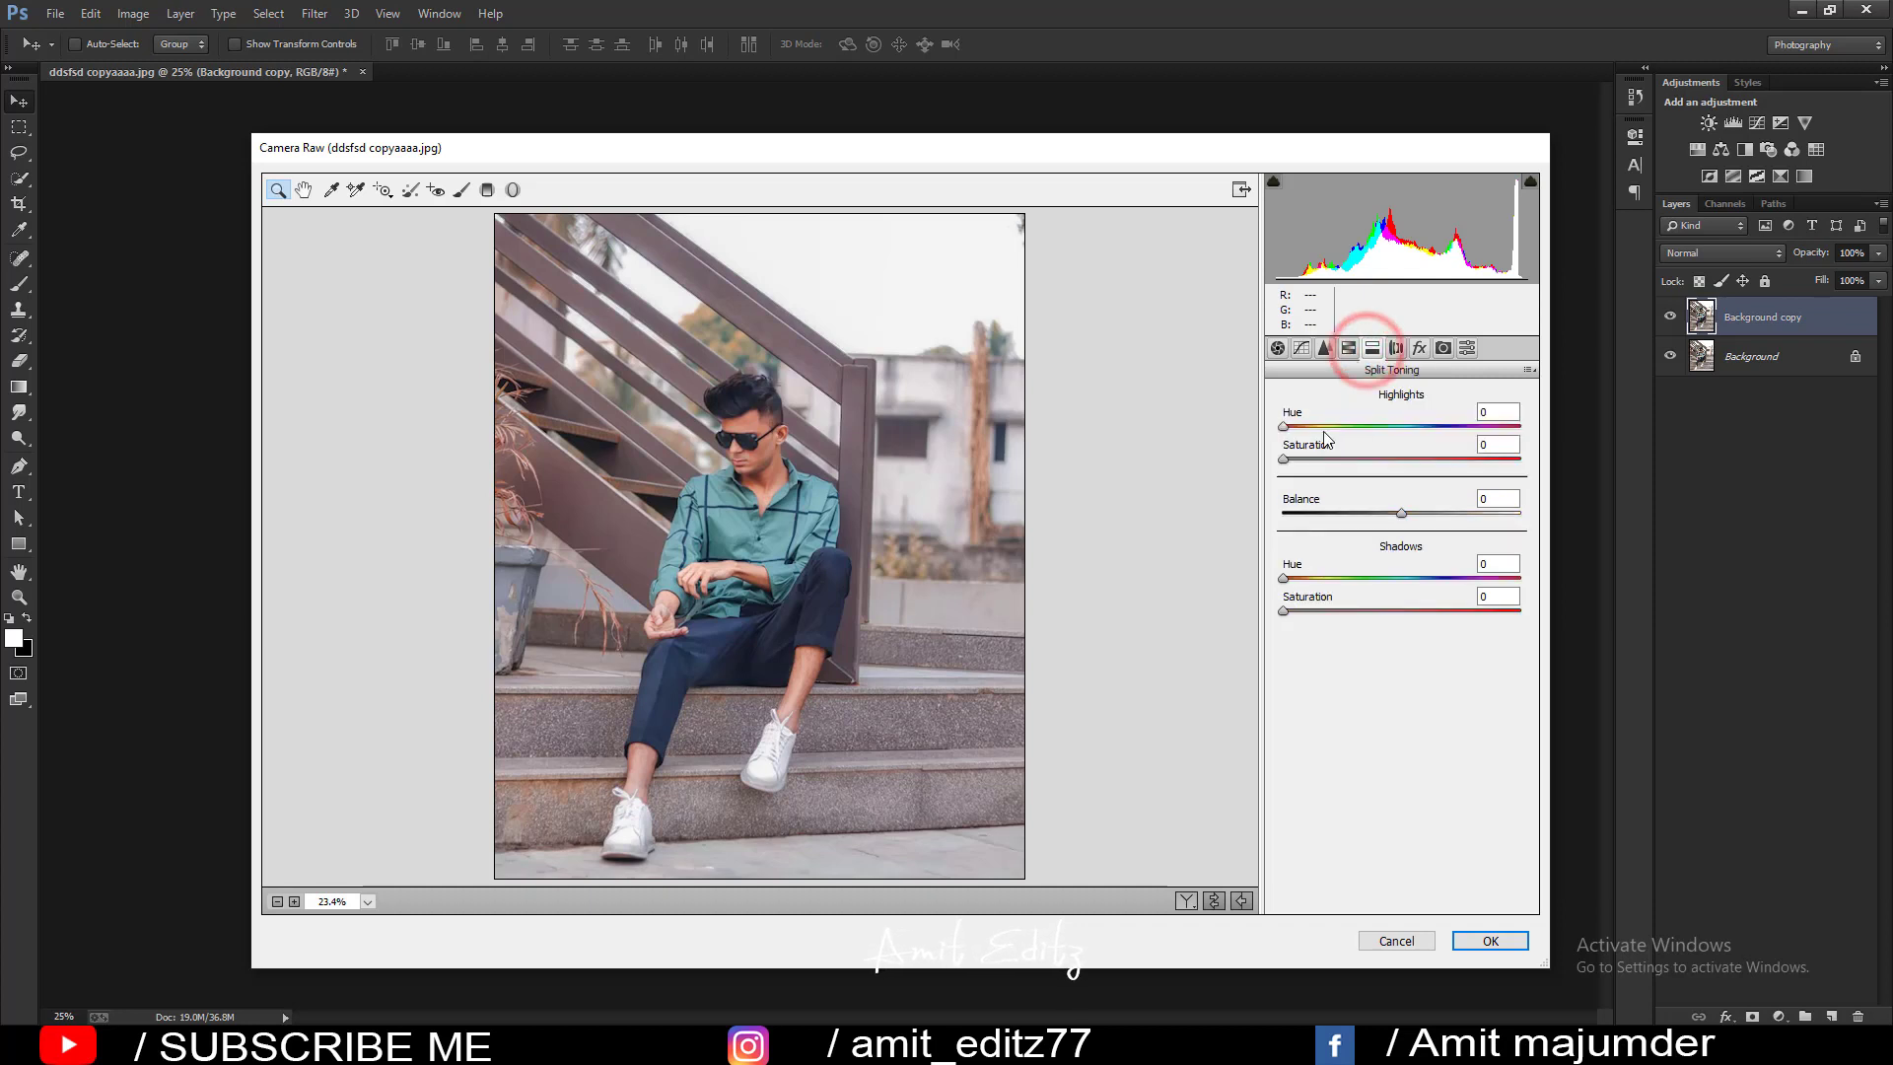
# In Split Toning, set Highlights Hue 243, Saturation 7 and Shadows Hue 248, Saturation 8.
pyautogui.click(1319, 425)
pyautogui.moveTo(1283, 458)
pyautogui.mouseDown()
pyautogui.moveTo(1497, 426)
pyautogui.moveTo(1480, 442)
pyautogui.mouseUp()
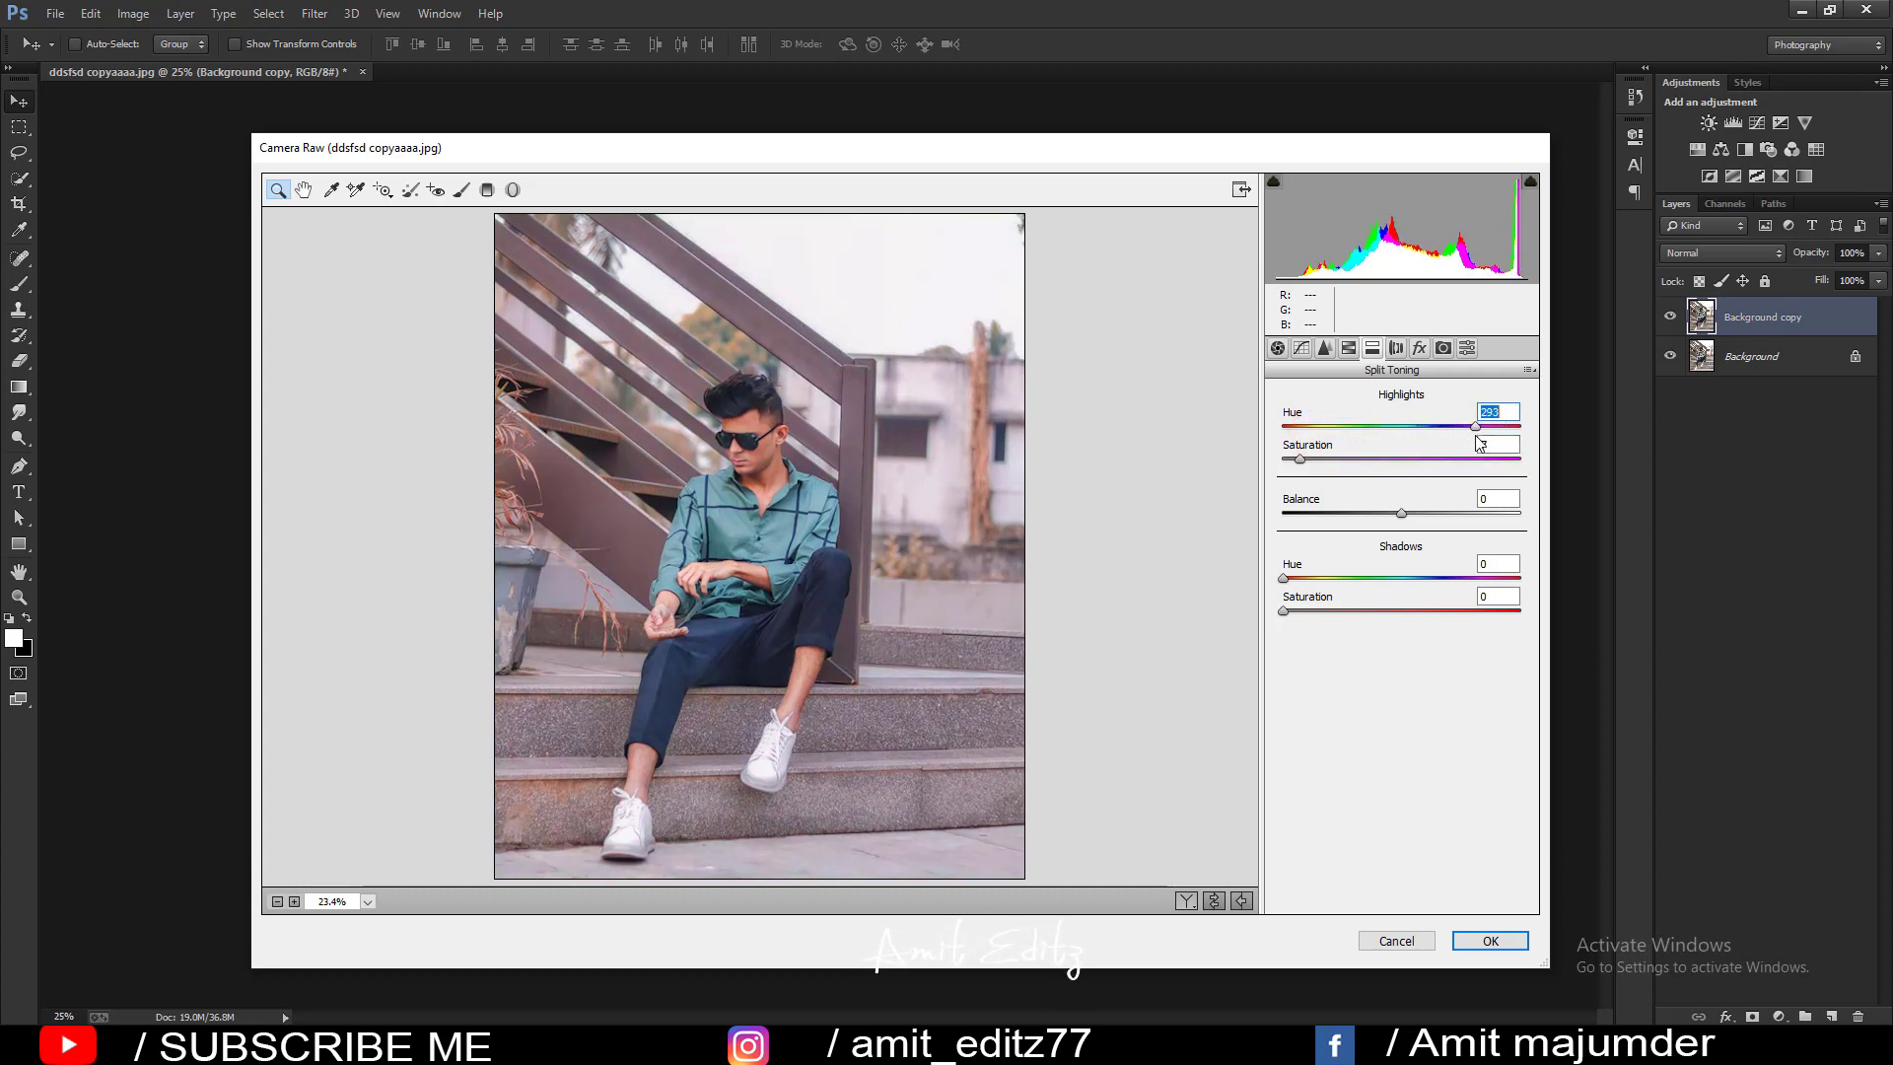
pyautogui.moveTo(1477, 426)
pyautogui.mouseDown()
pyautogui.moveTo(1304, 430)
pyautogui.moveTo(1439, 443)
pyautogui.moveTo(1420, 448)
pyautogui.mouseUp()
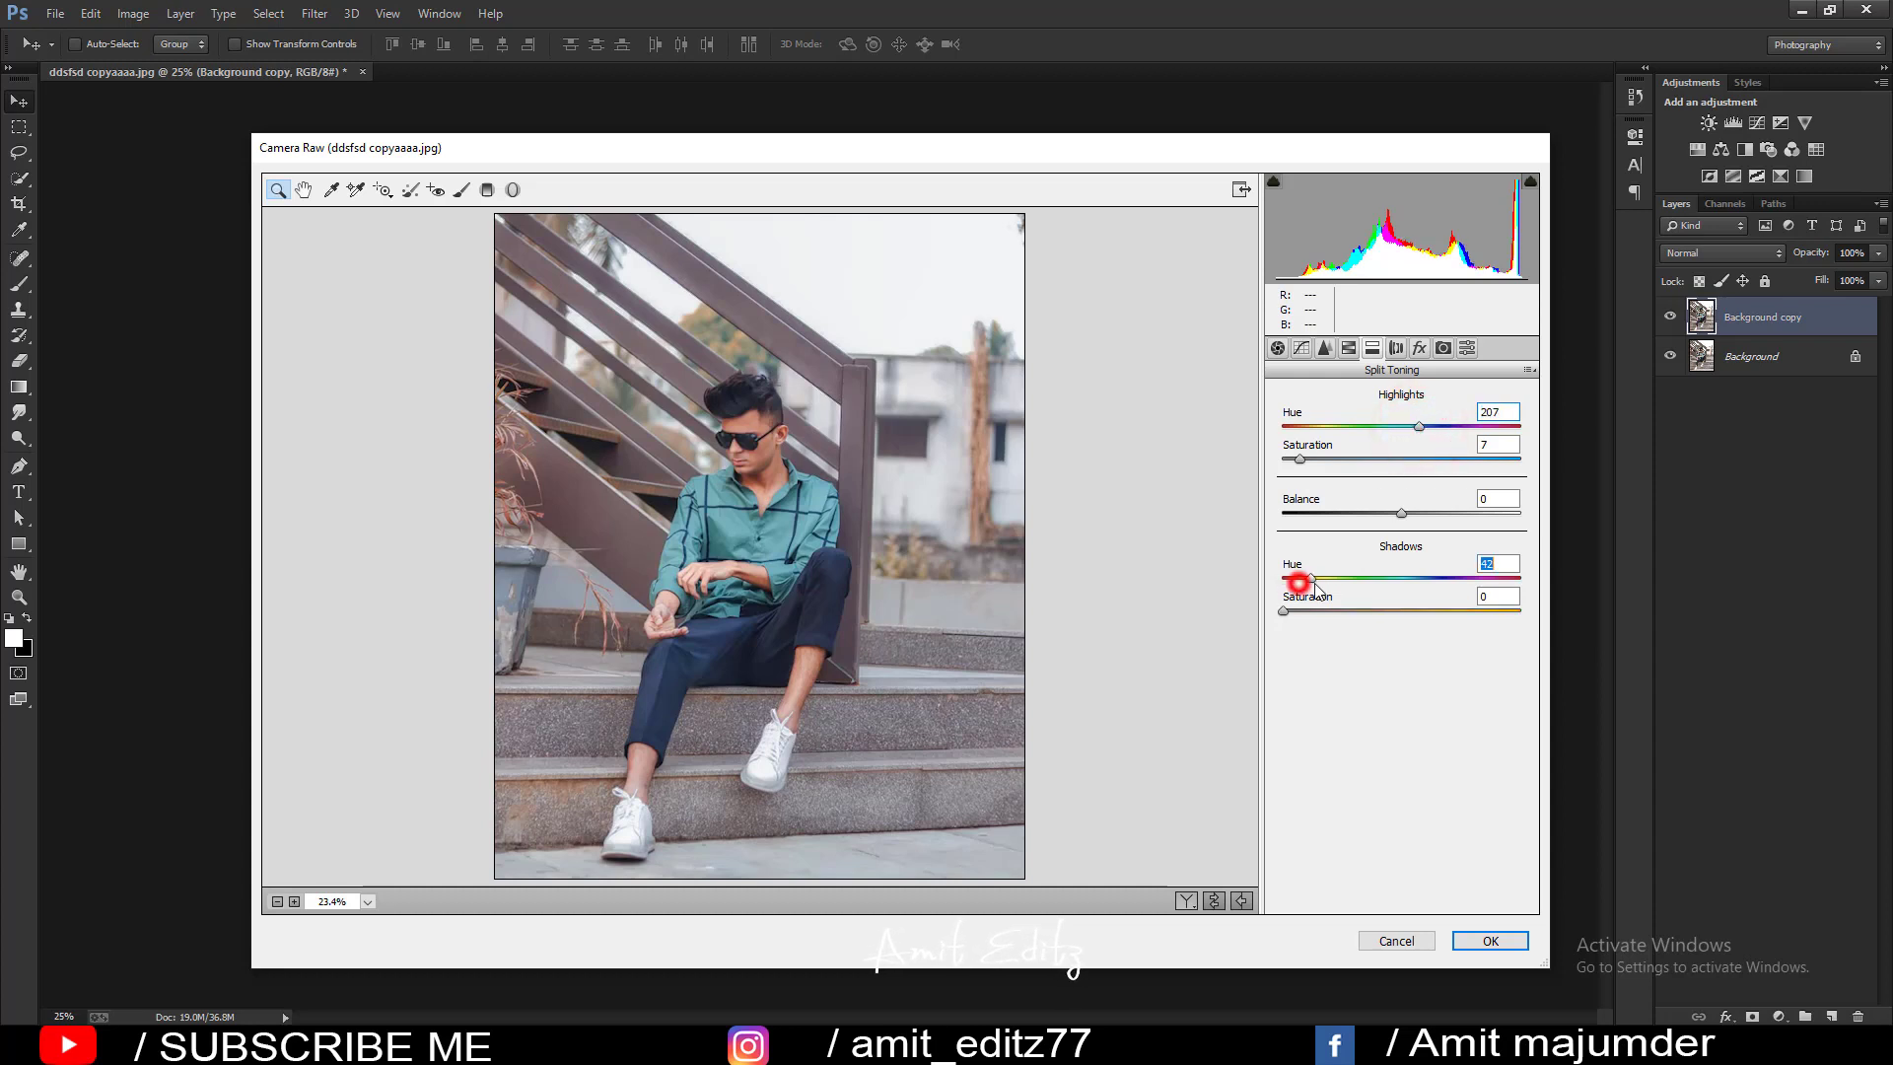
pyautogui.moveTo(1284, 578)
pyautogui.mouseDown()
pyautogui.moveTo(1315, 578)
pyautogui.moveTo(1302, 611)
pyautogui.moveTo(1396, 582)
pyautogui.moveTo(1450, 595)
pyautogui.mouseUp()
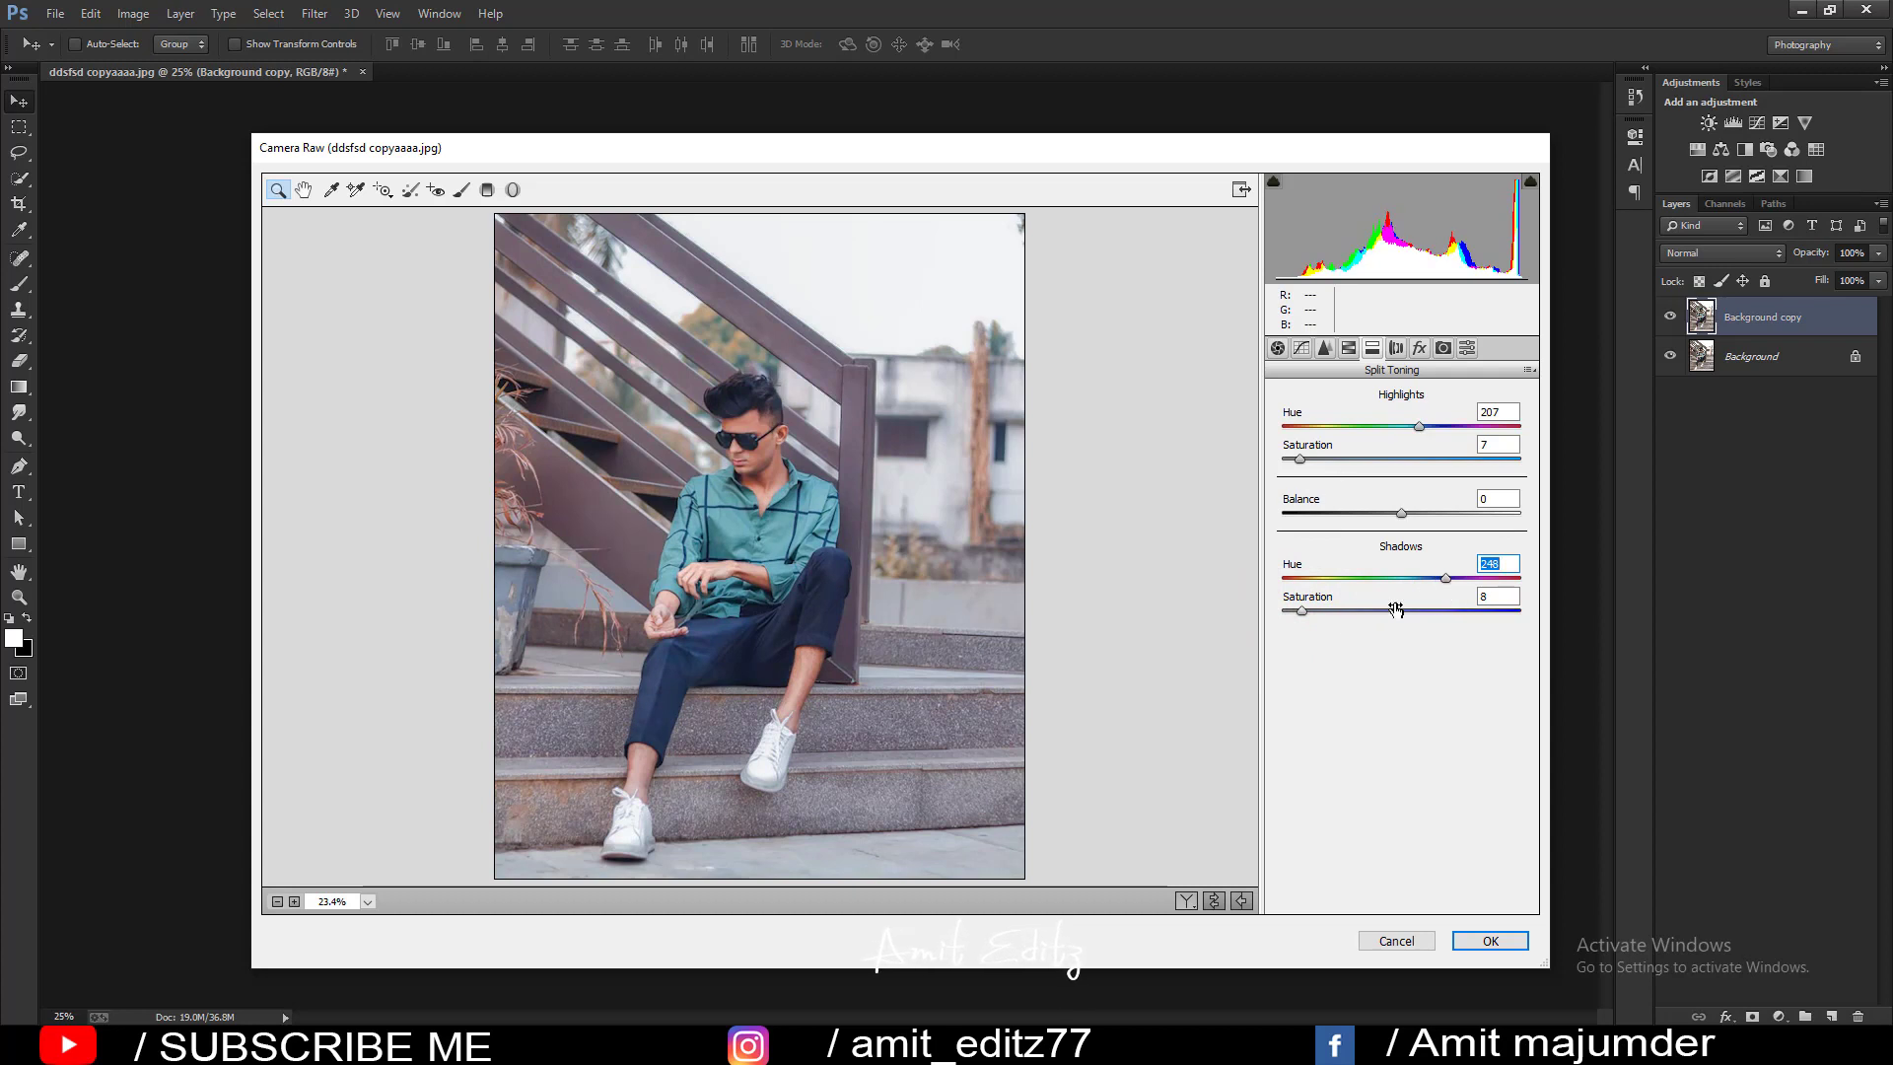
pyautogui.moveTo(1427, 437); pyautogui.dragTo(1445, 440)
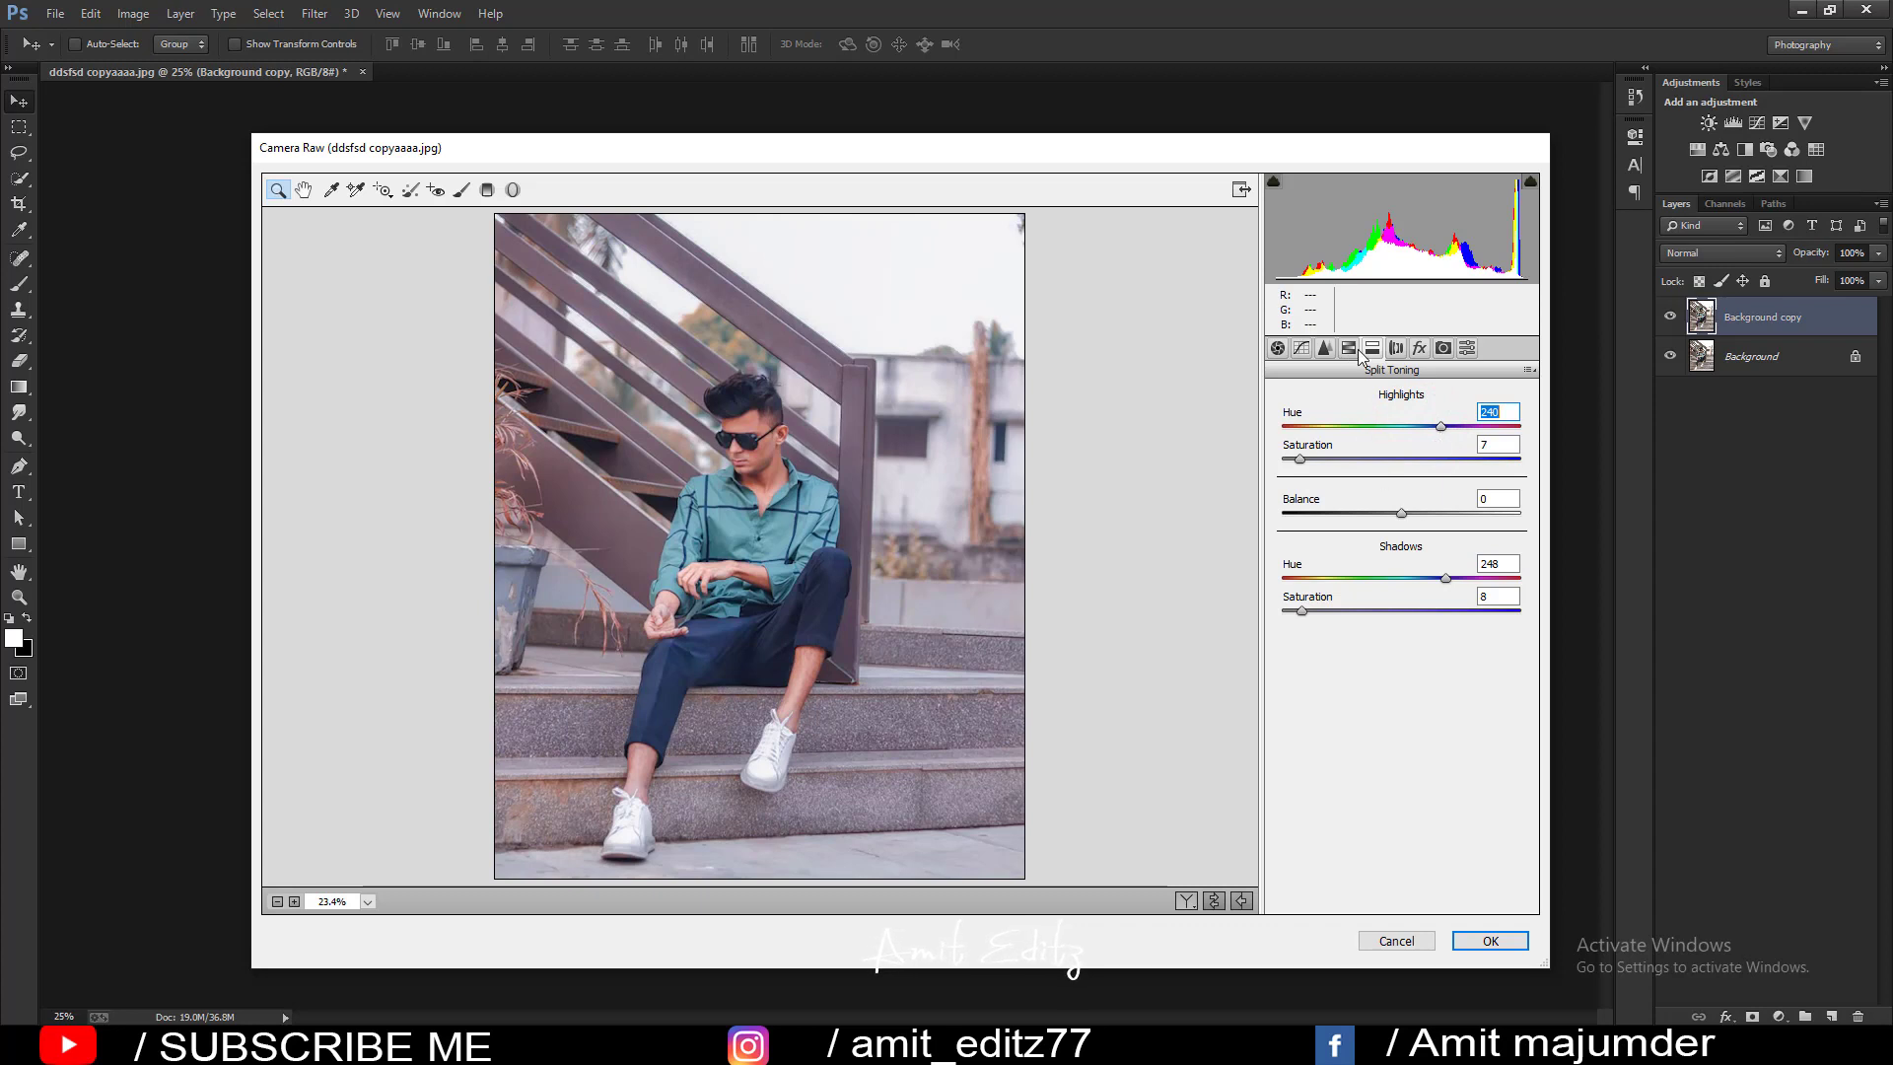
# Desaturate Yellows and Greens to -100 and shift both split-toning hues to about 57.
pyautogui.click(1325, 347)
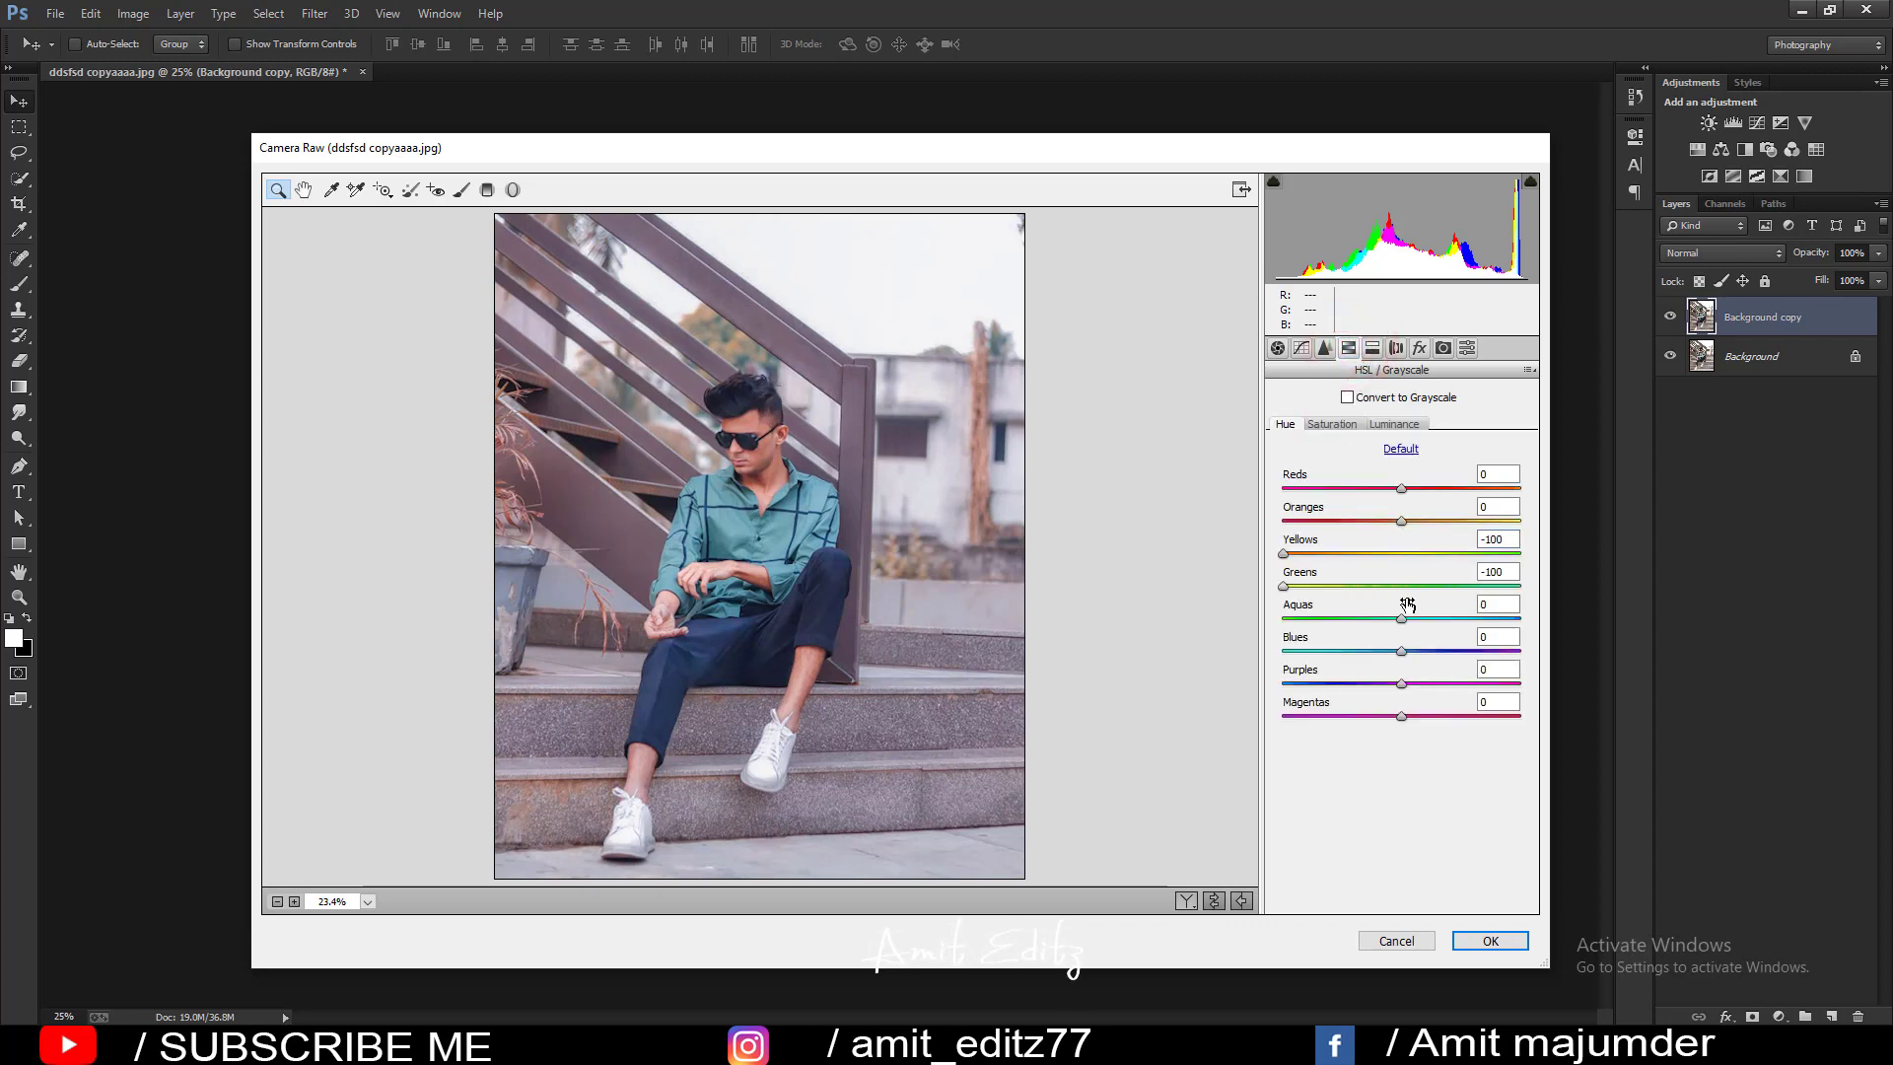
pyautogui.click(1349, 424)
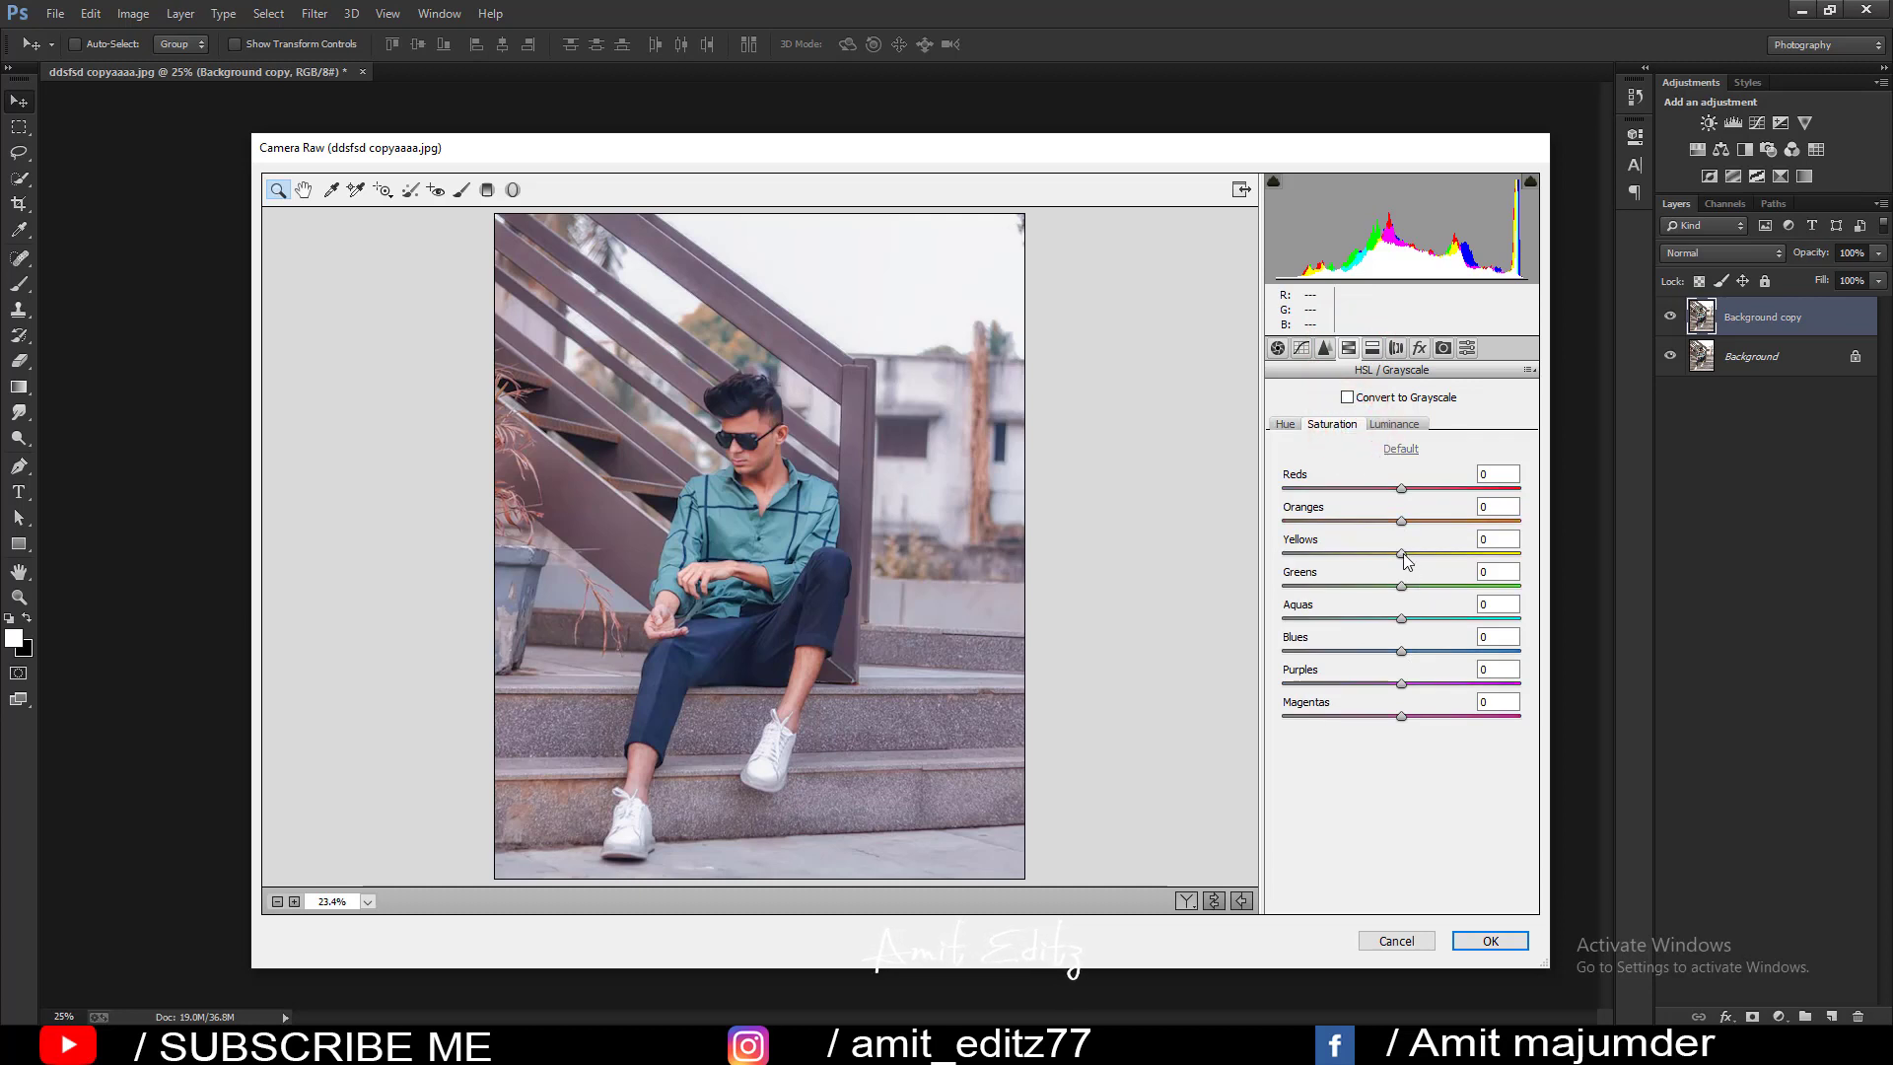
pyautogui.moveTo(1401, 553)
pyautogui.mouseDown()
pyautogui.moveTo(1222, 560)
pyautogui.moveTo(1403, 555)
pyautogui.mouseUp()
pyautogui.moveTo(1401, 586); pyautogui.dragTo(1232, 576)
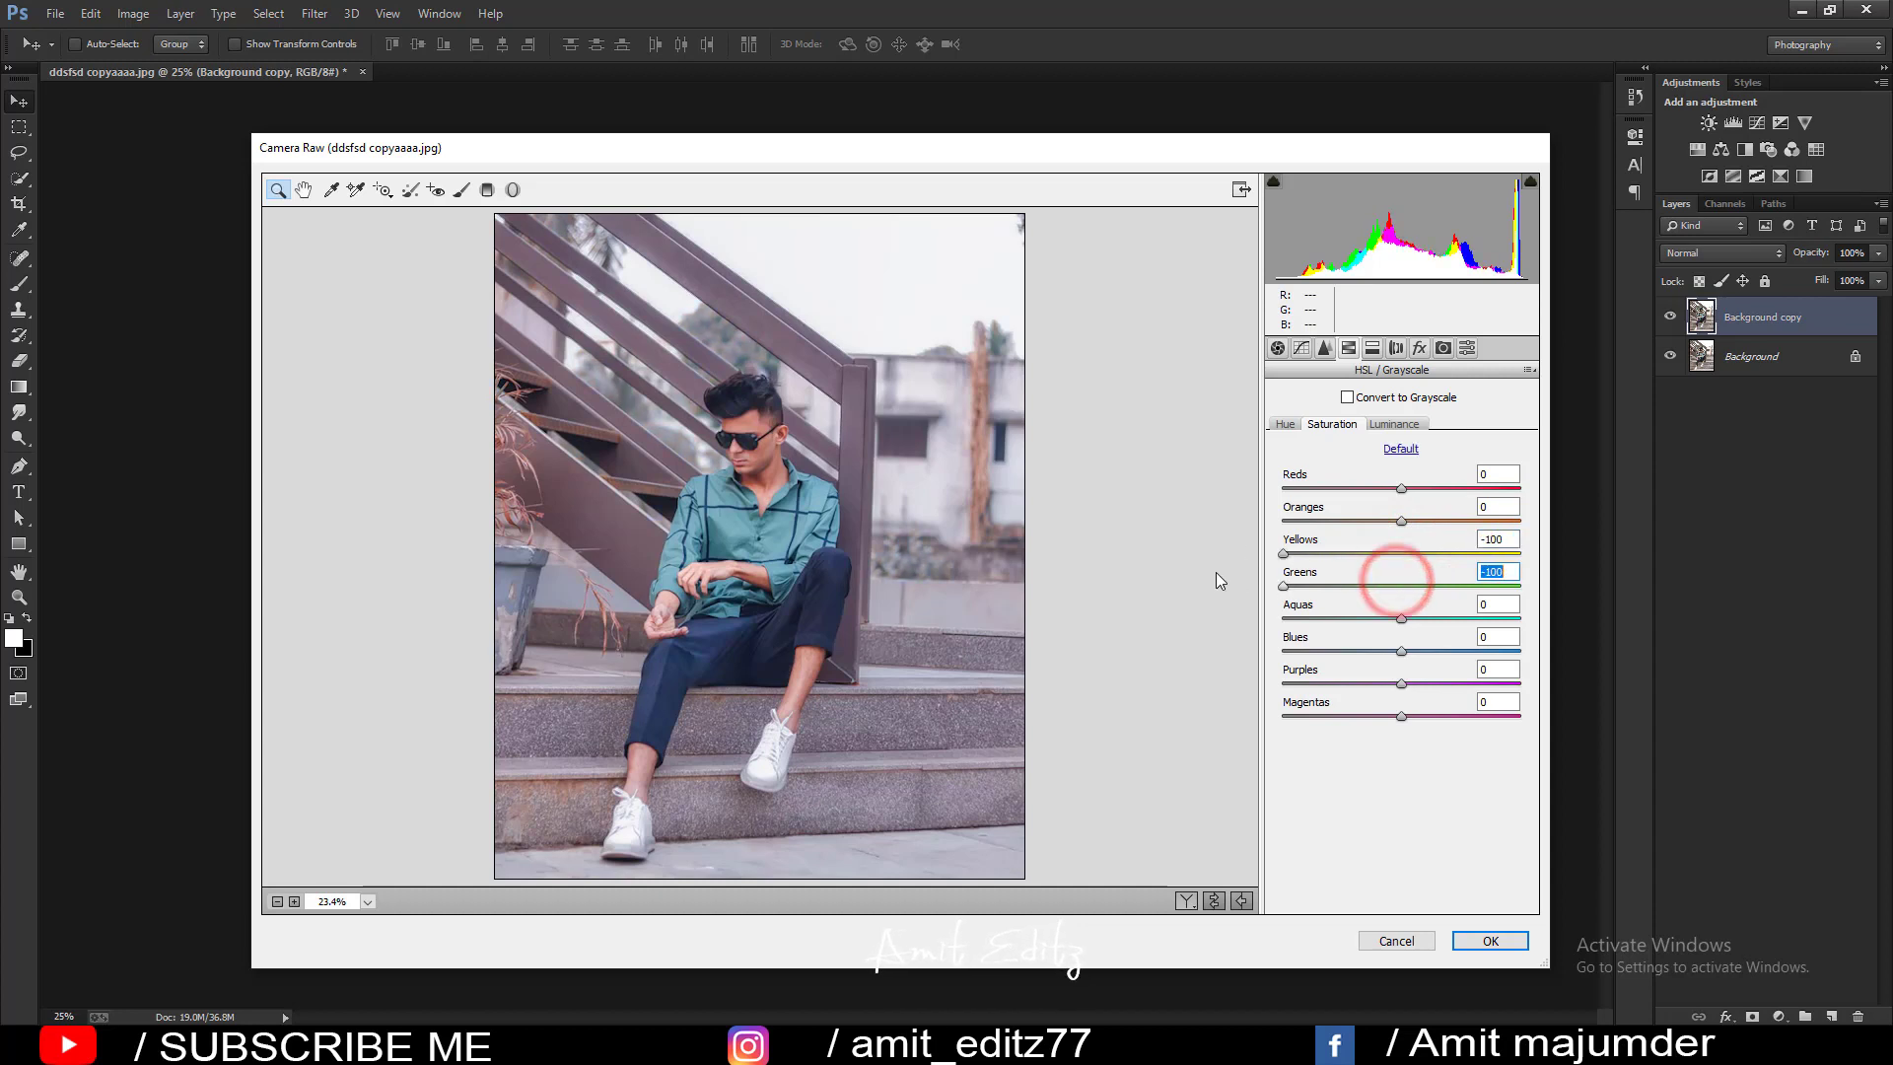
pyautogui.click(1396, 348)
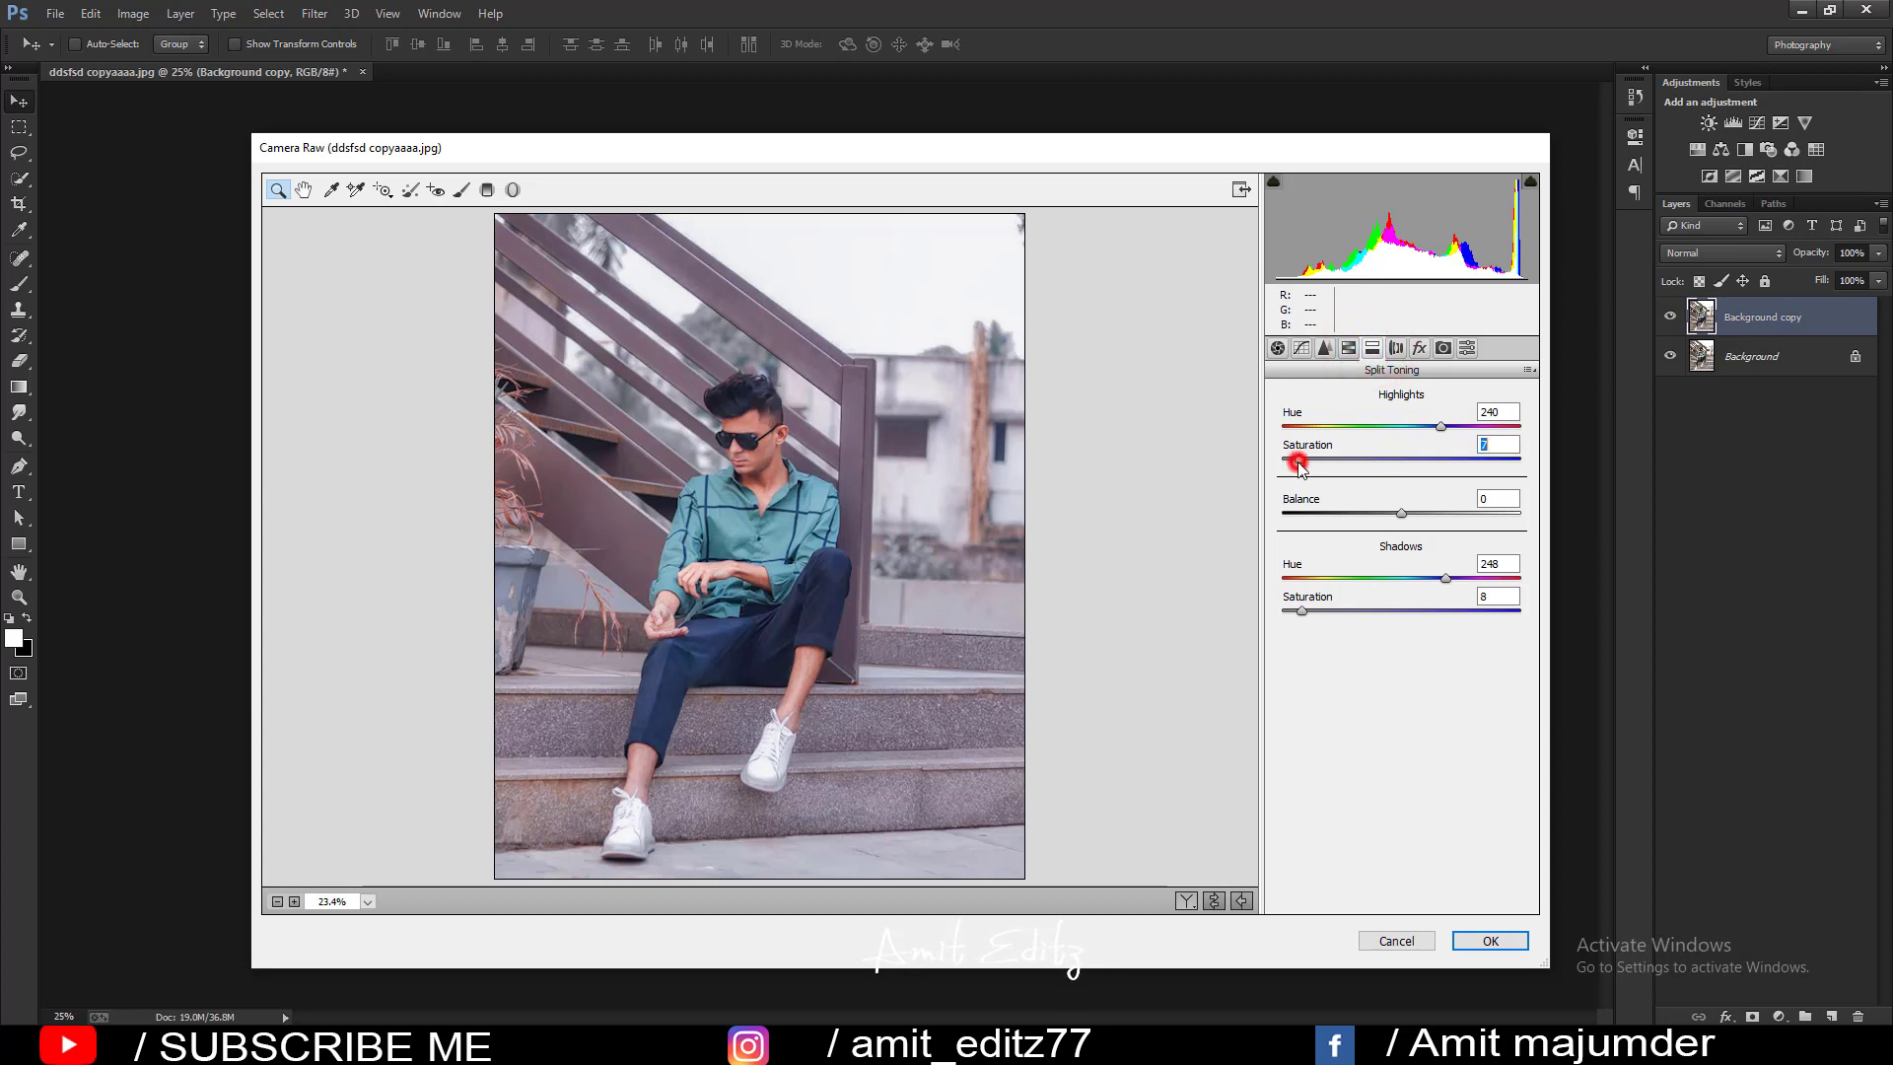
pyautogui.moveTo(1441, 426); pyautogui.dragTo(1317, 434)
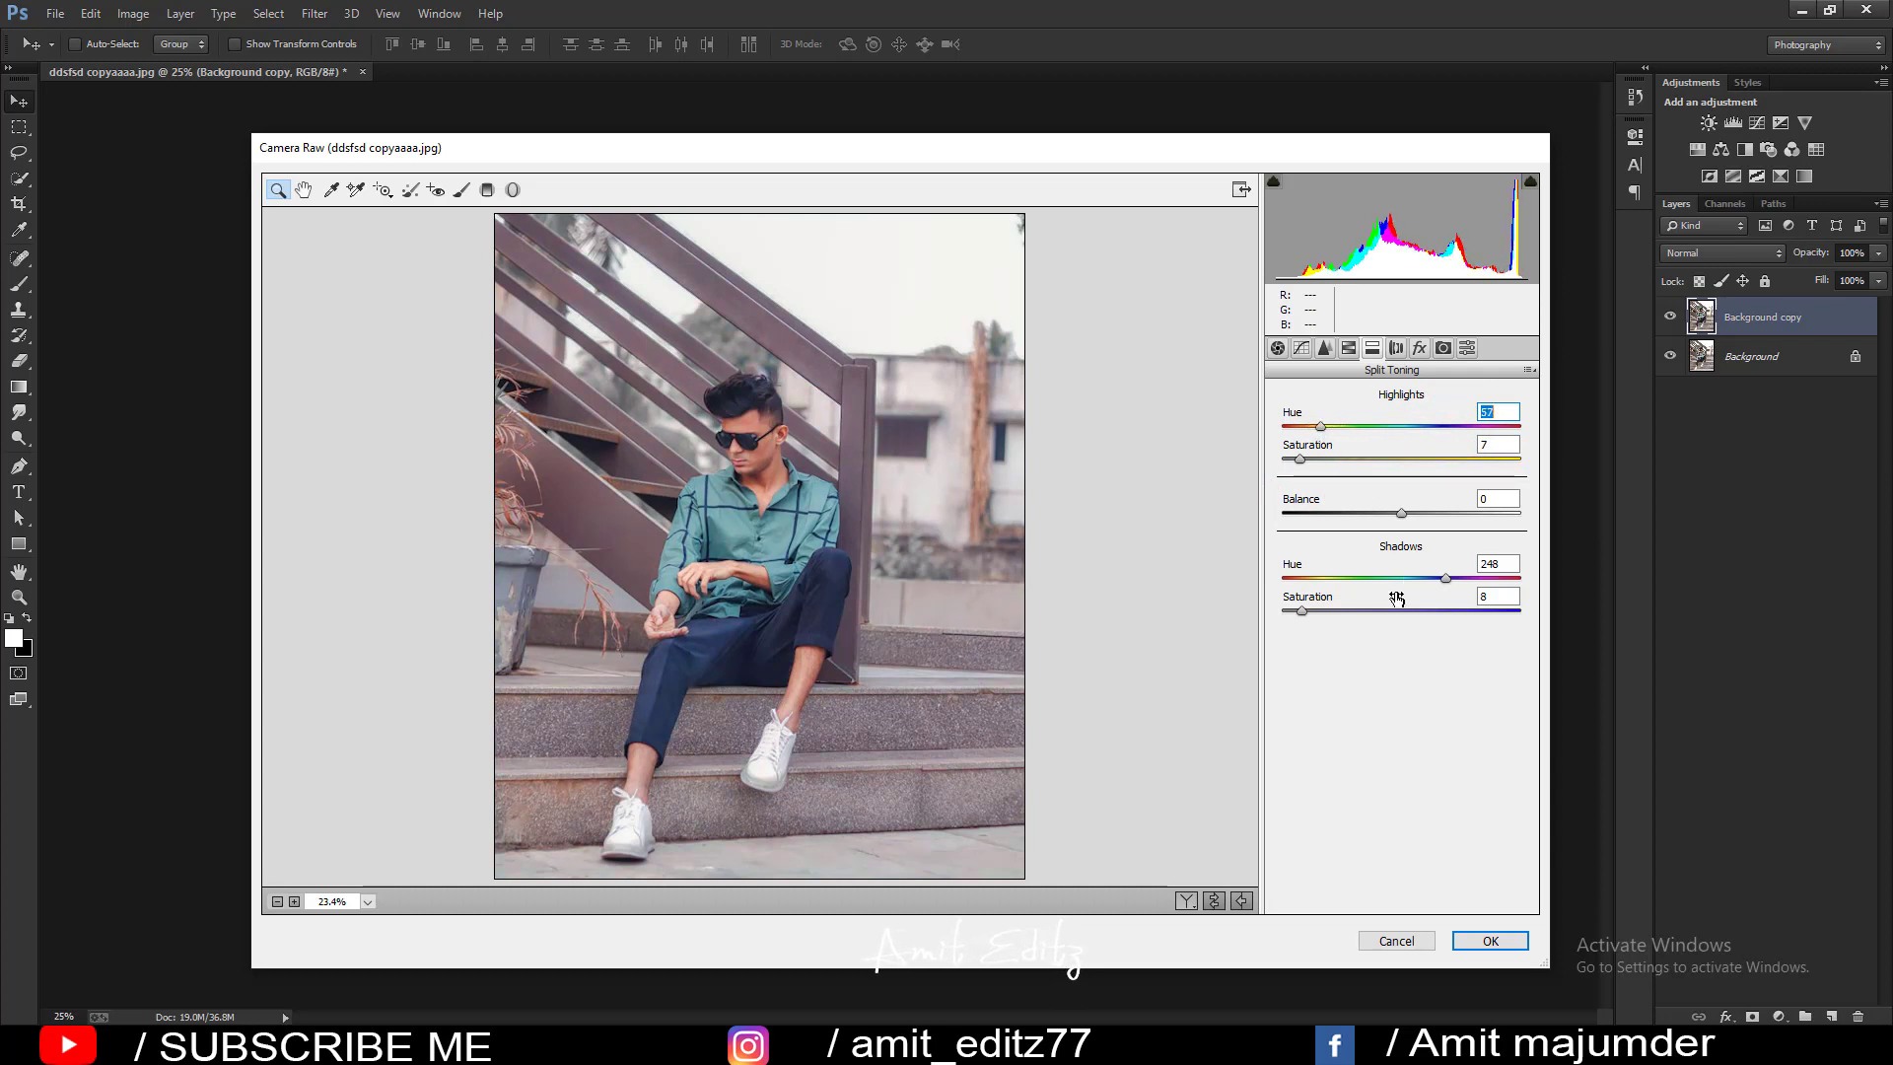
pyautogui.moveTo(1435, 579); pyautogui.dragTo(1318, 583)
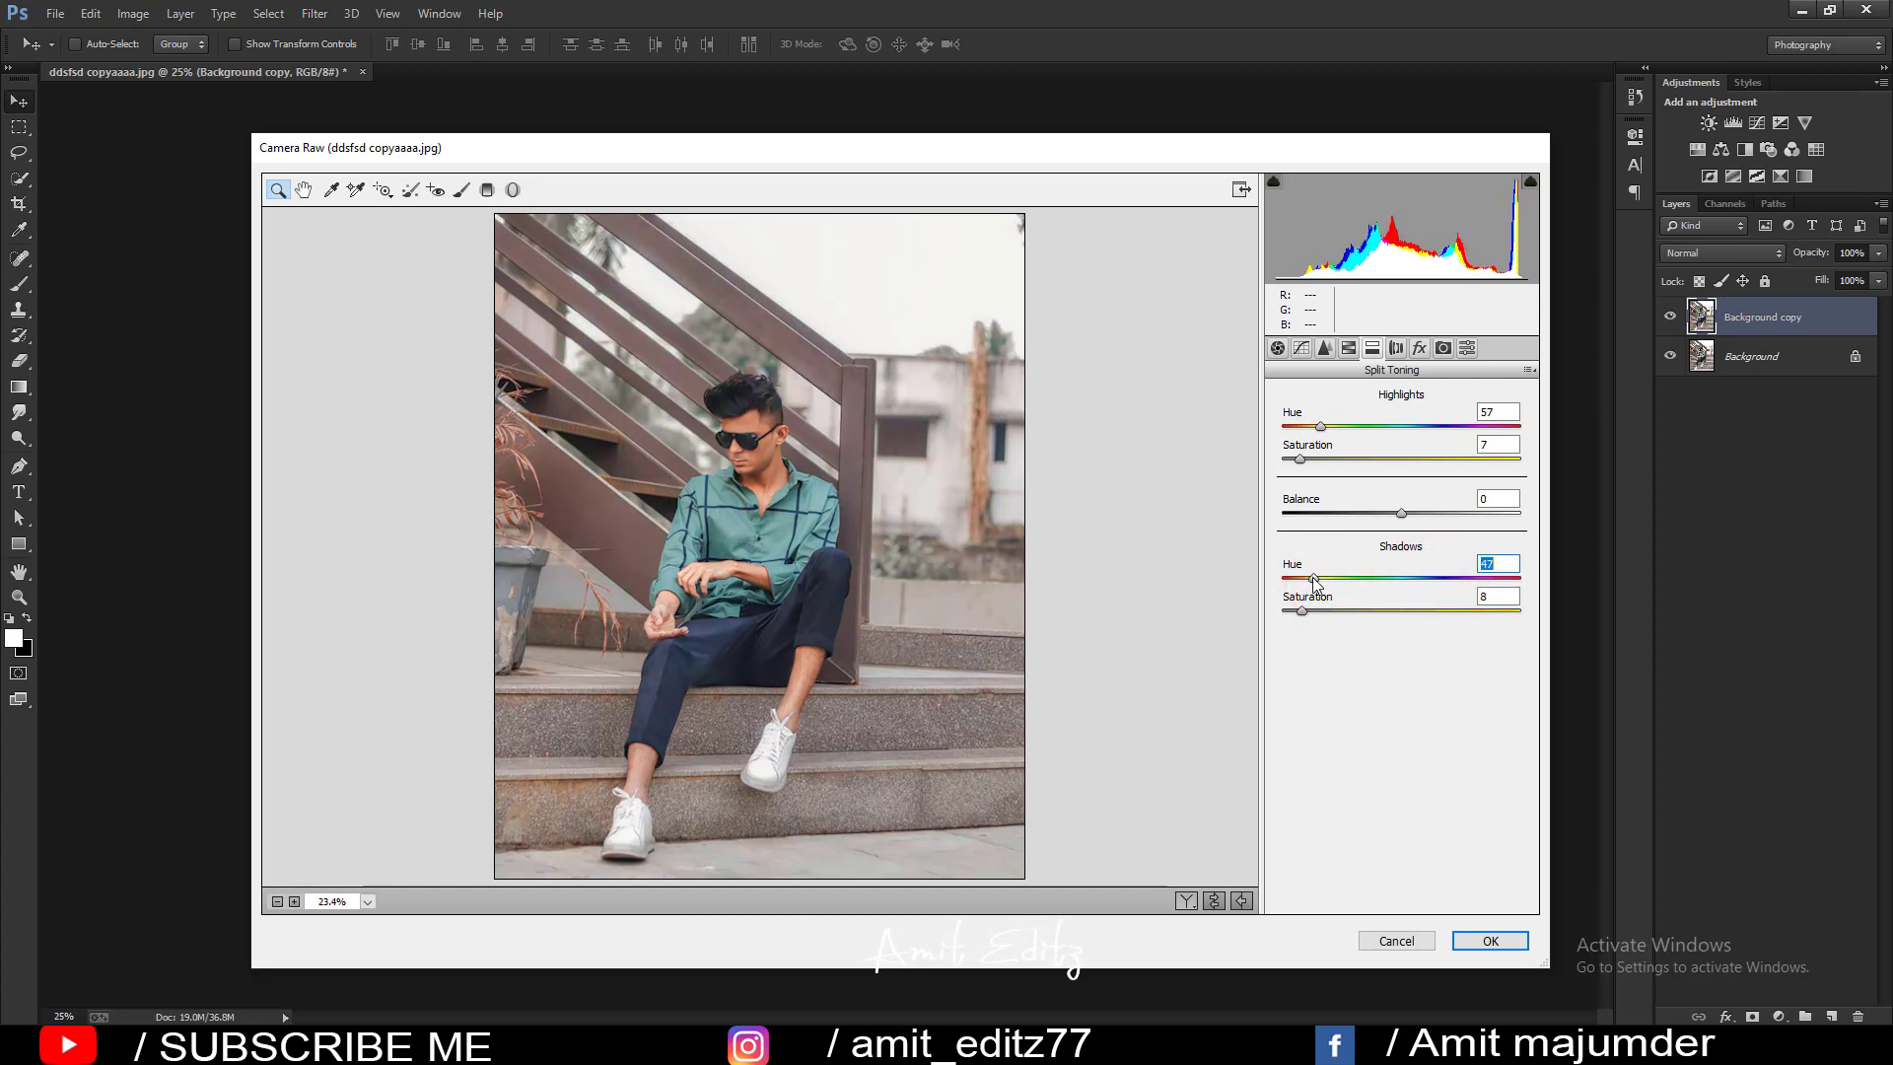
# Raise Basic Contrast to +34 and lower Clarity to -34.
pyautogui.click(1277, 348)
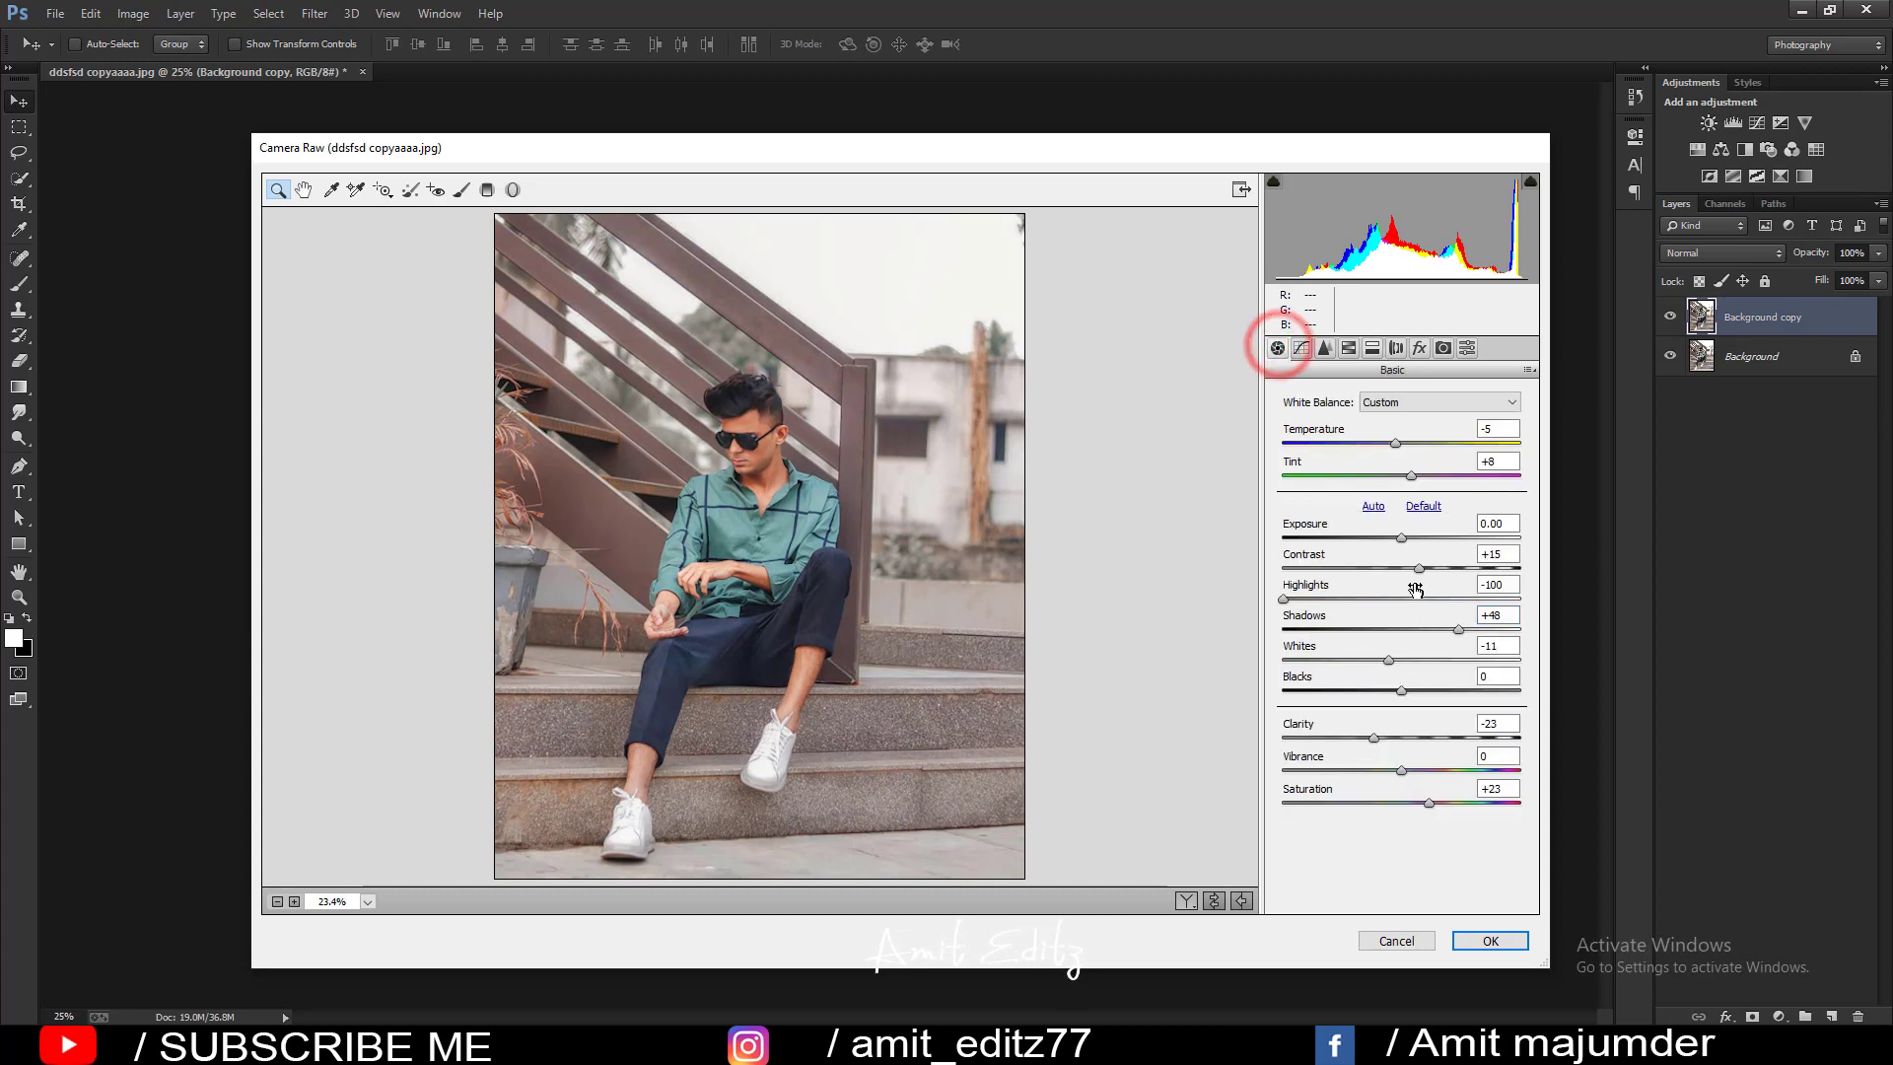
pyautogui.moveTo(1426, 567)
pyautogui.mouseDown()
pyautogui.moveTo(1368, 567)
pyautogui.moveTo(1445, 565)
pyautogui.mouseUp()
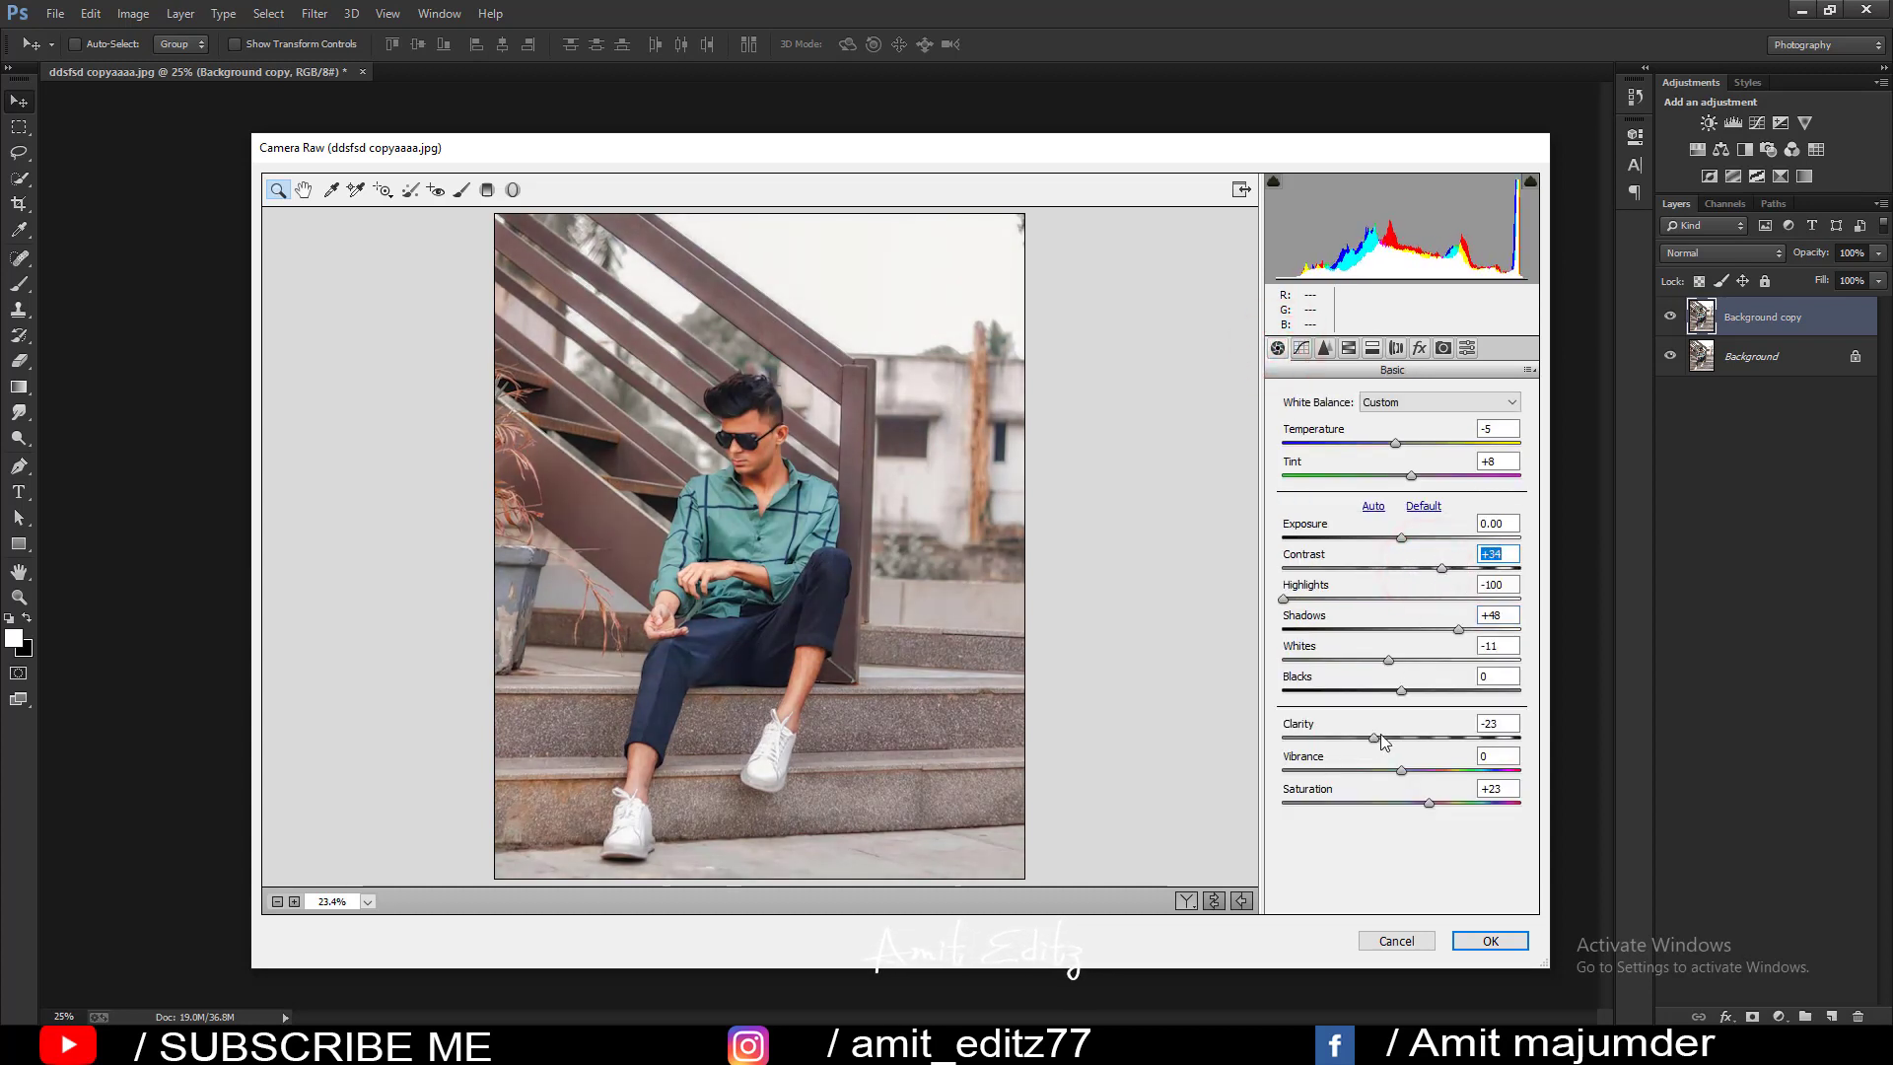
pyautogui.moveTo(1373, 738); pyautogui.dragTo(1361, 738)
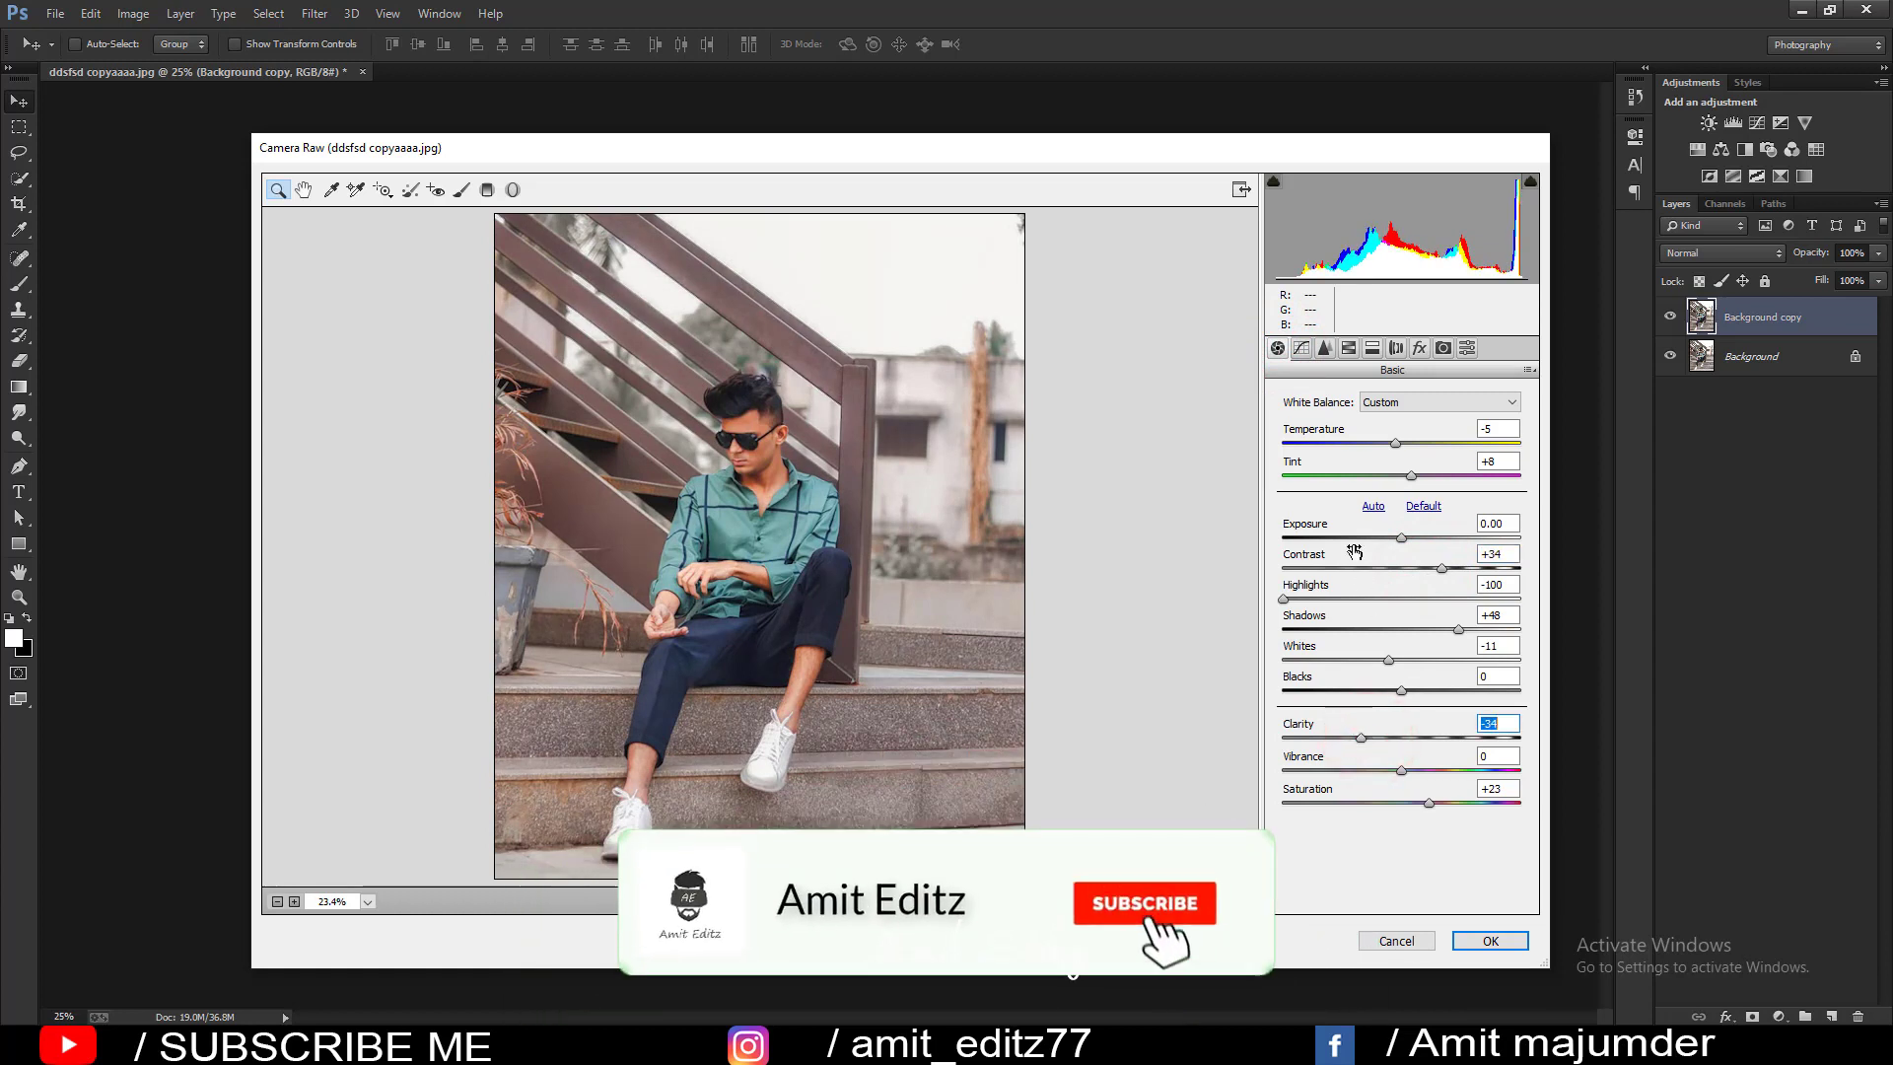
pyautogui.click(1302, 348)
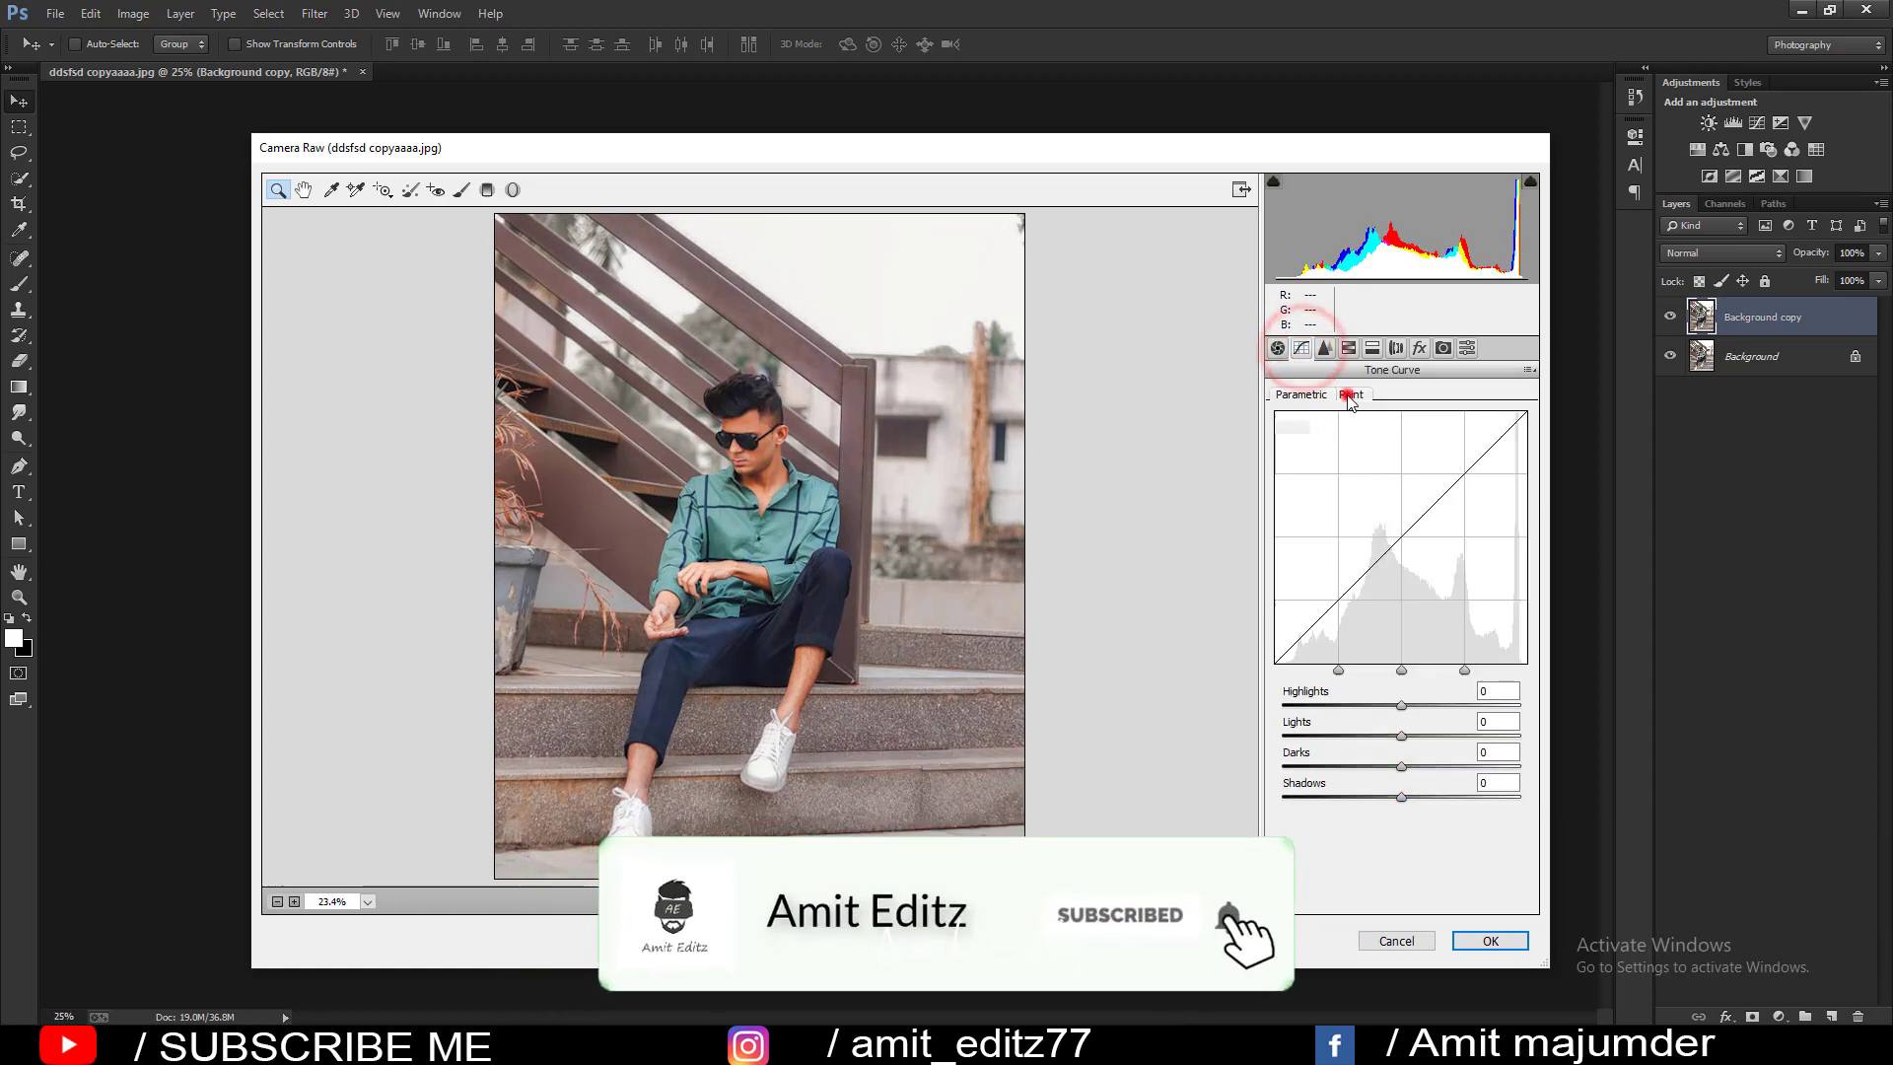
# Lift the RGB point curve's black point, add a midtone point, and adjust the Red highlights endpoint.
pyautogui.click(1351, 395)
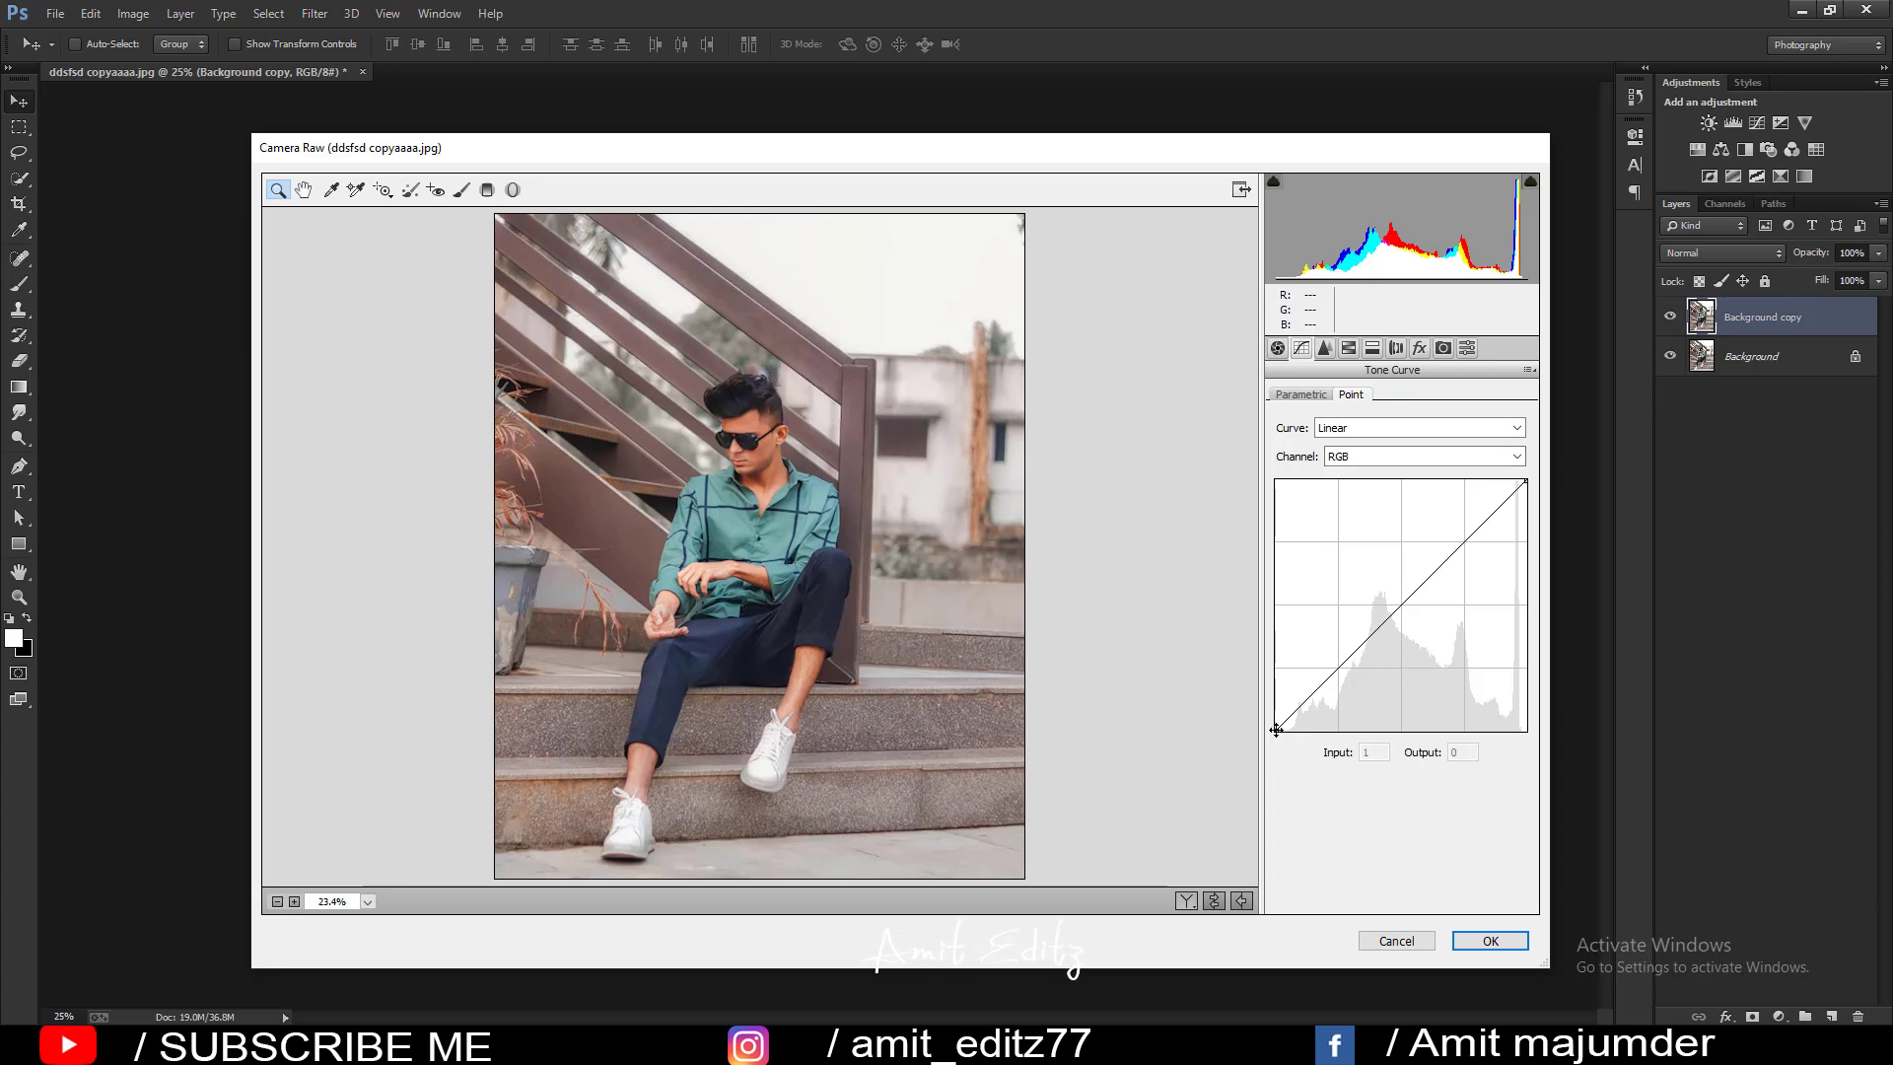
pyautogui.moveTo(1276, 730); pyautogui.dragTo(1277, 715)
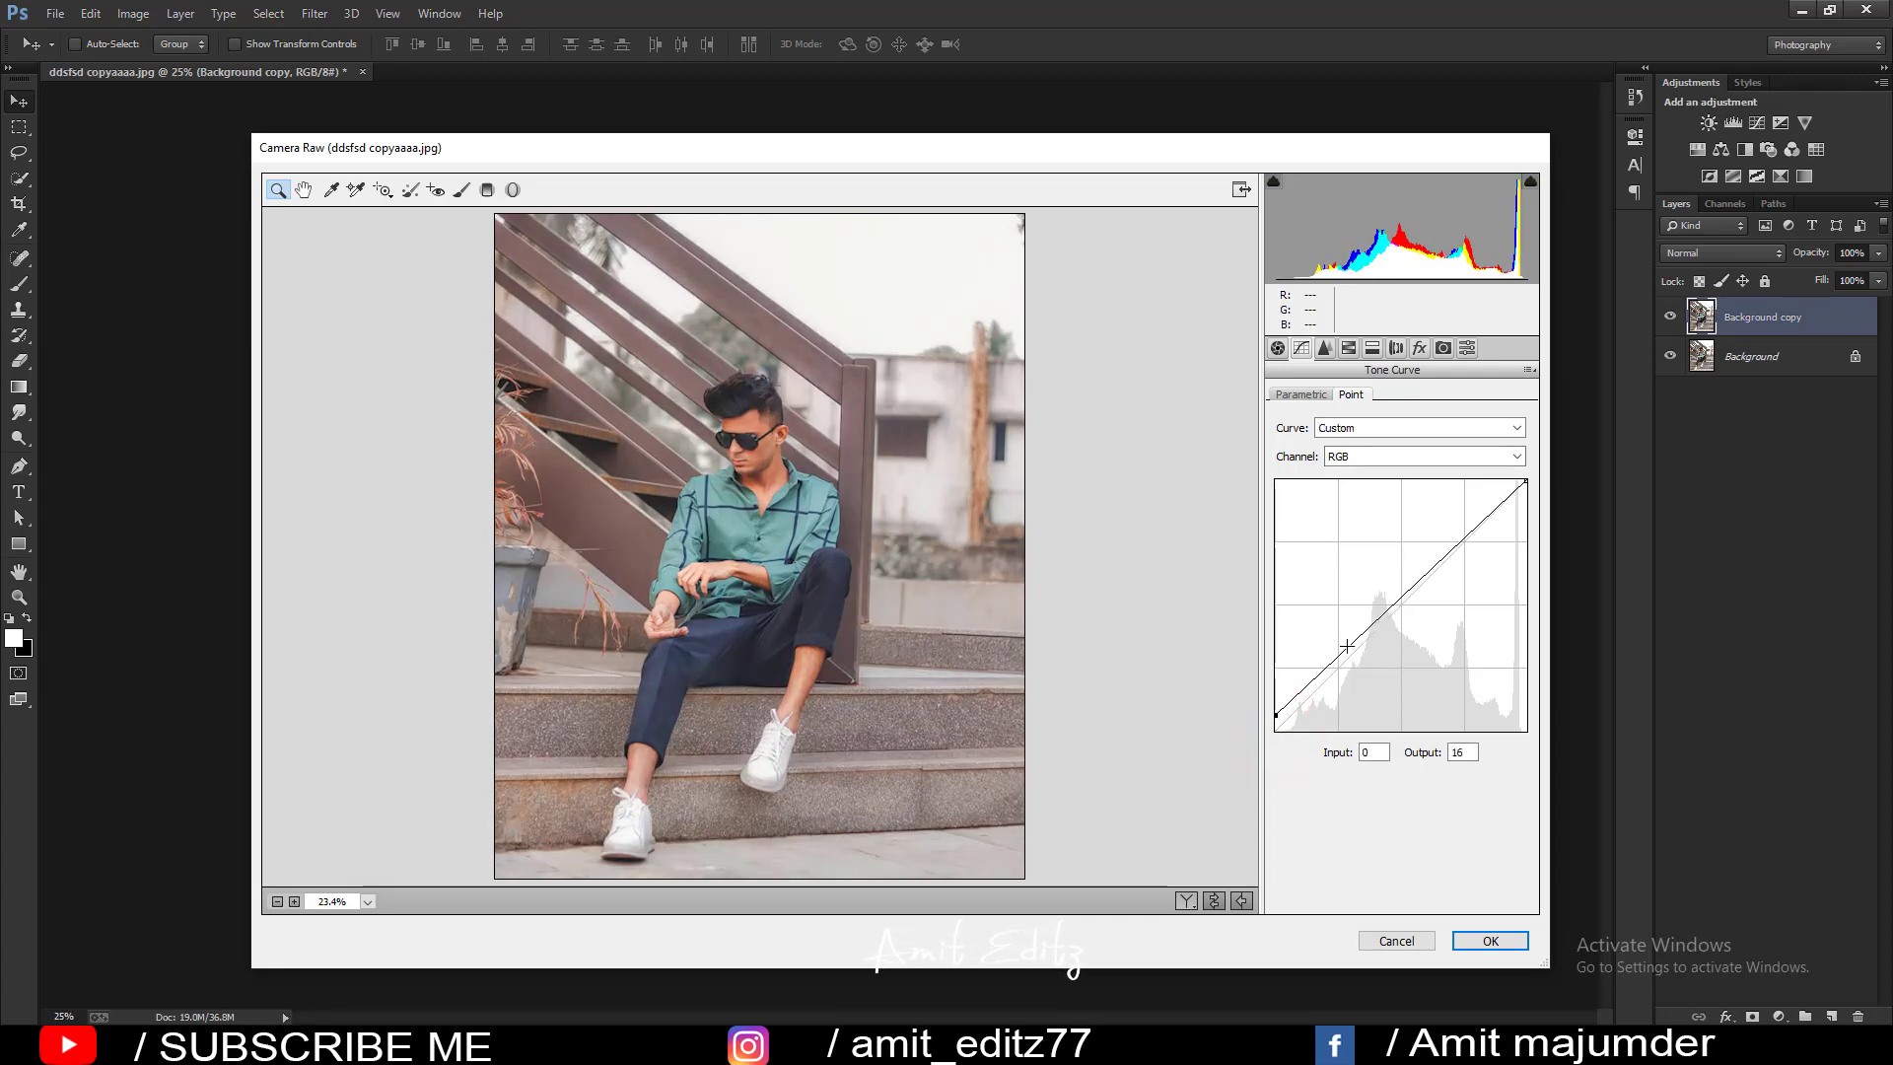
pyautogui.moveTo(1343, 649); pyautogui.dragTo(1329, 670)
pyautogui.click(1360, 455)
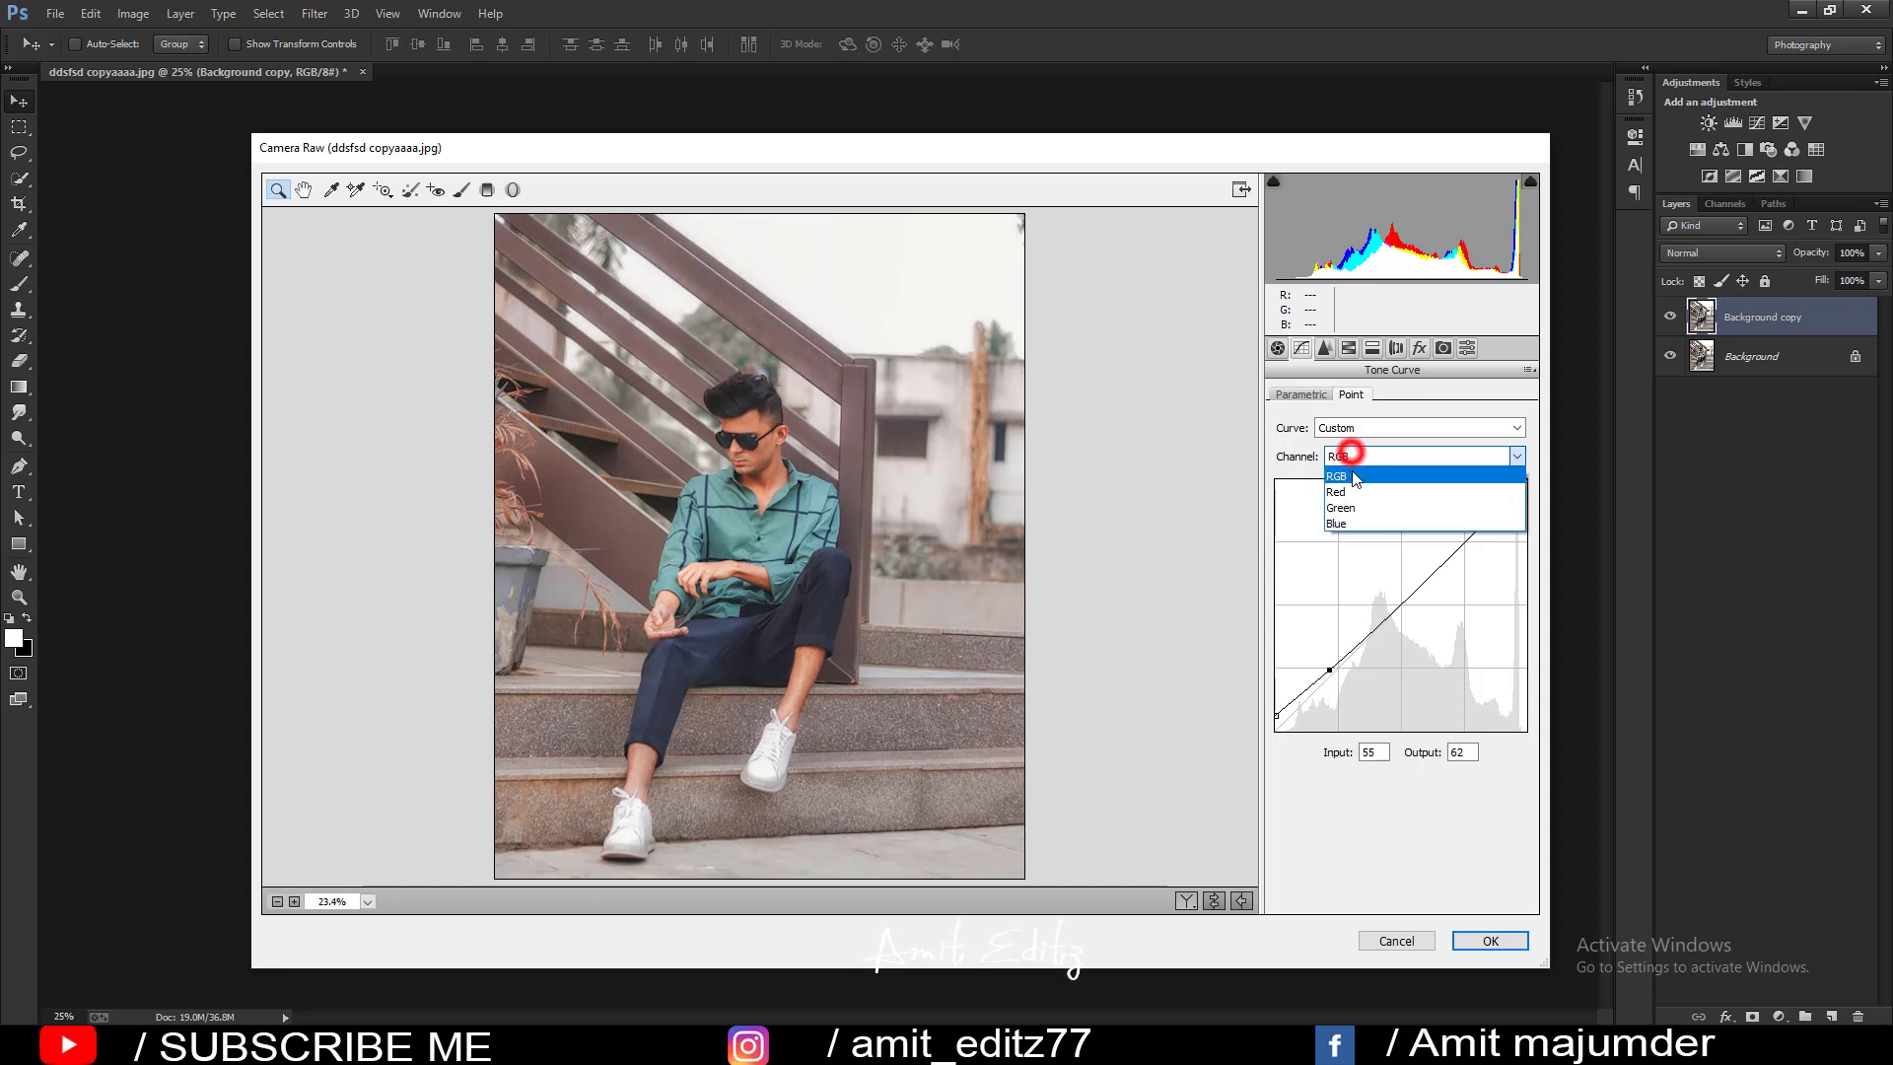
pyautogui.click(1358, 483)
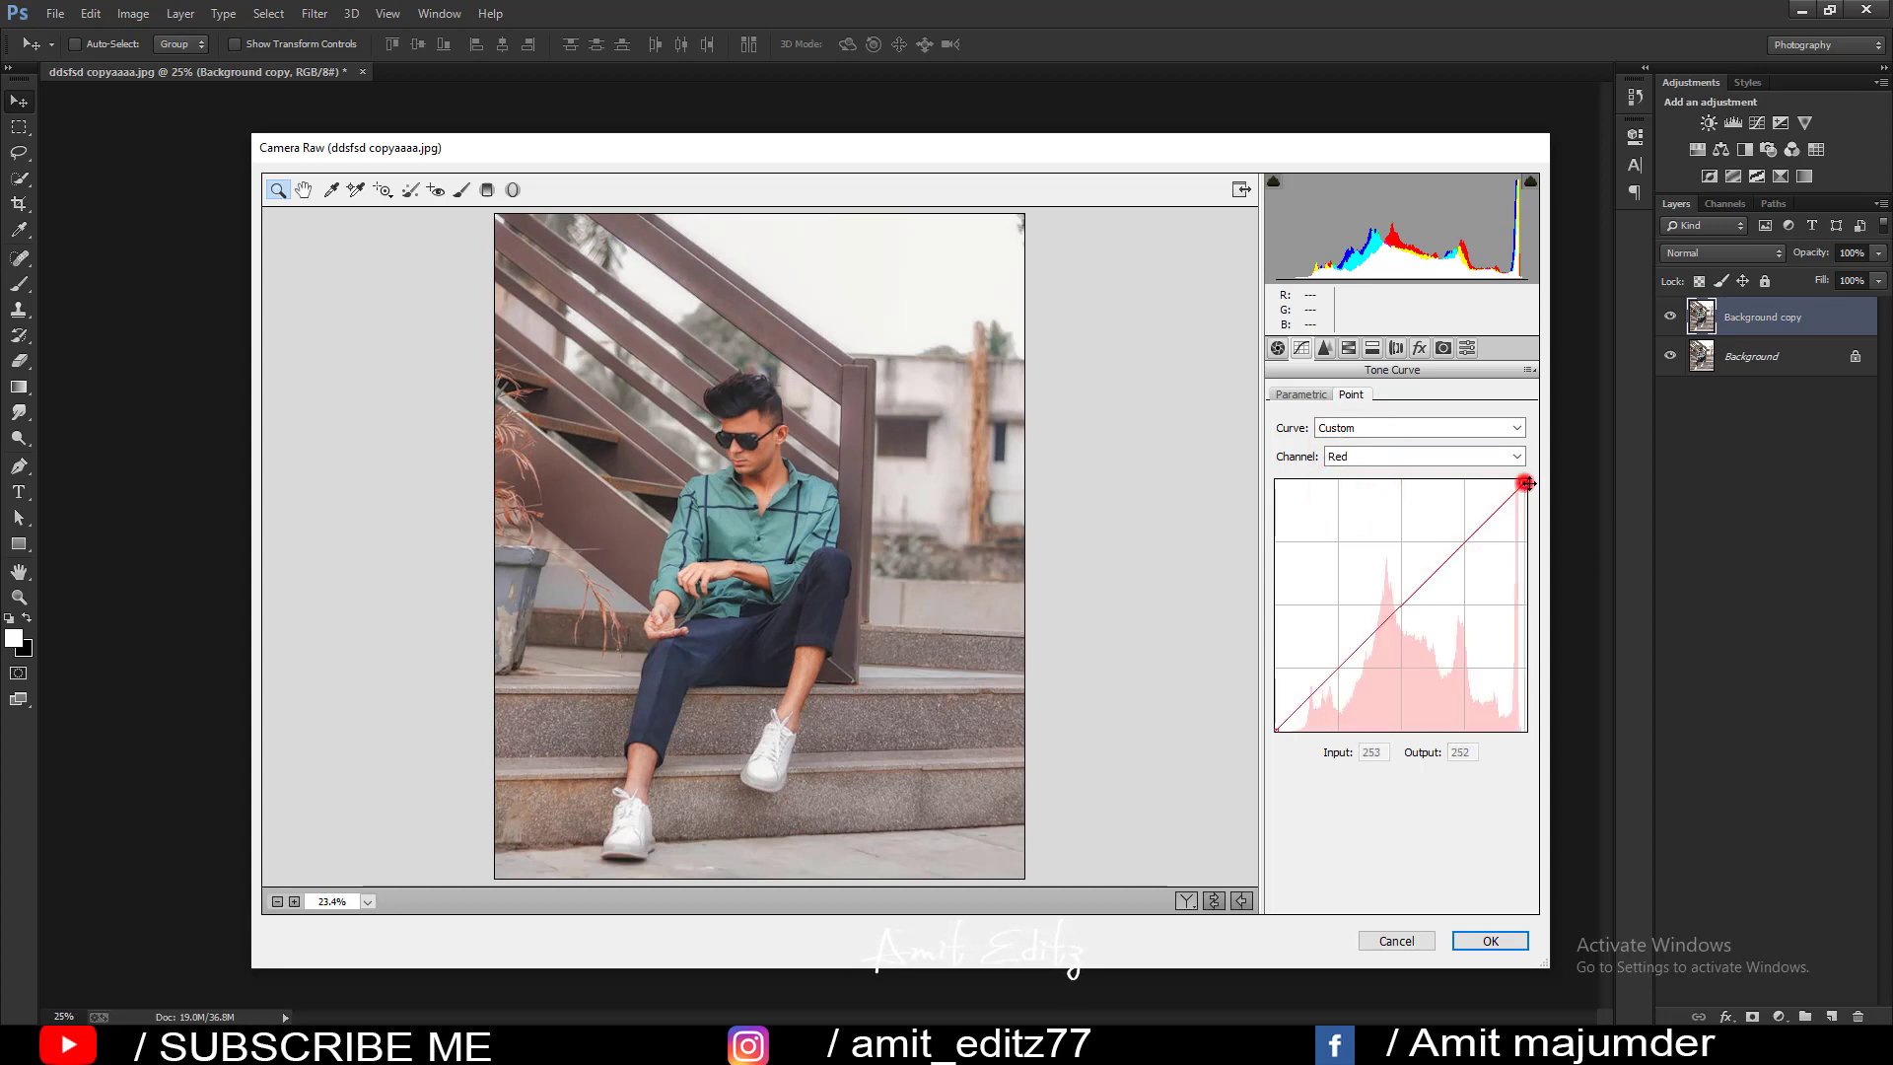
pyautogui.moveTo(1524, 484); pyautogui.dragTo(1539, 493)
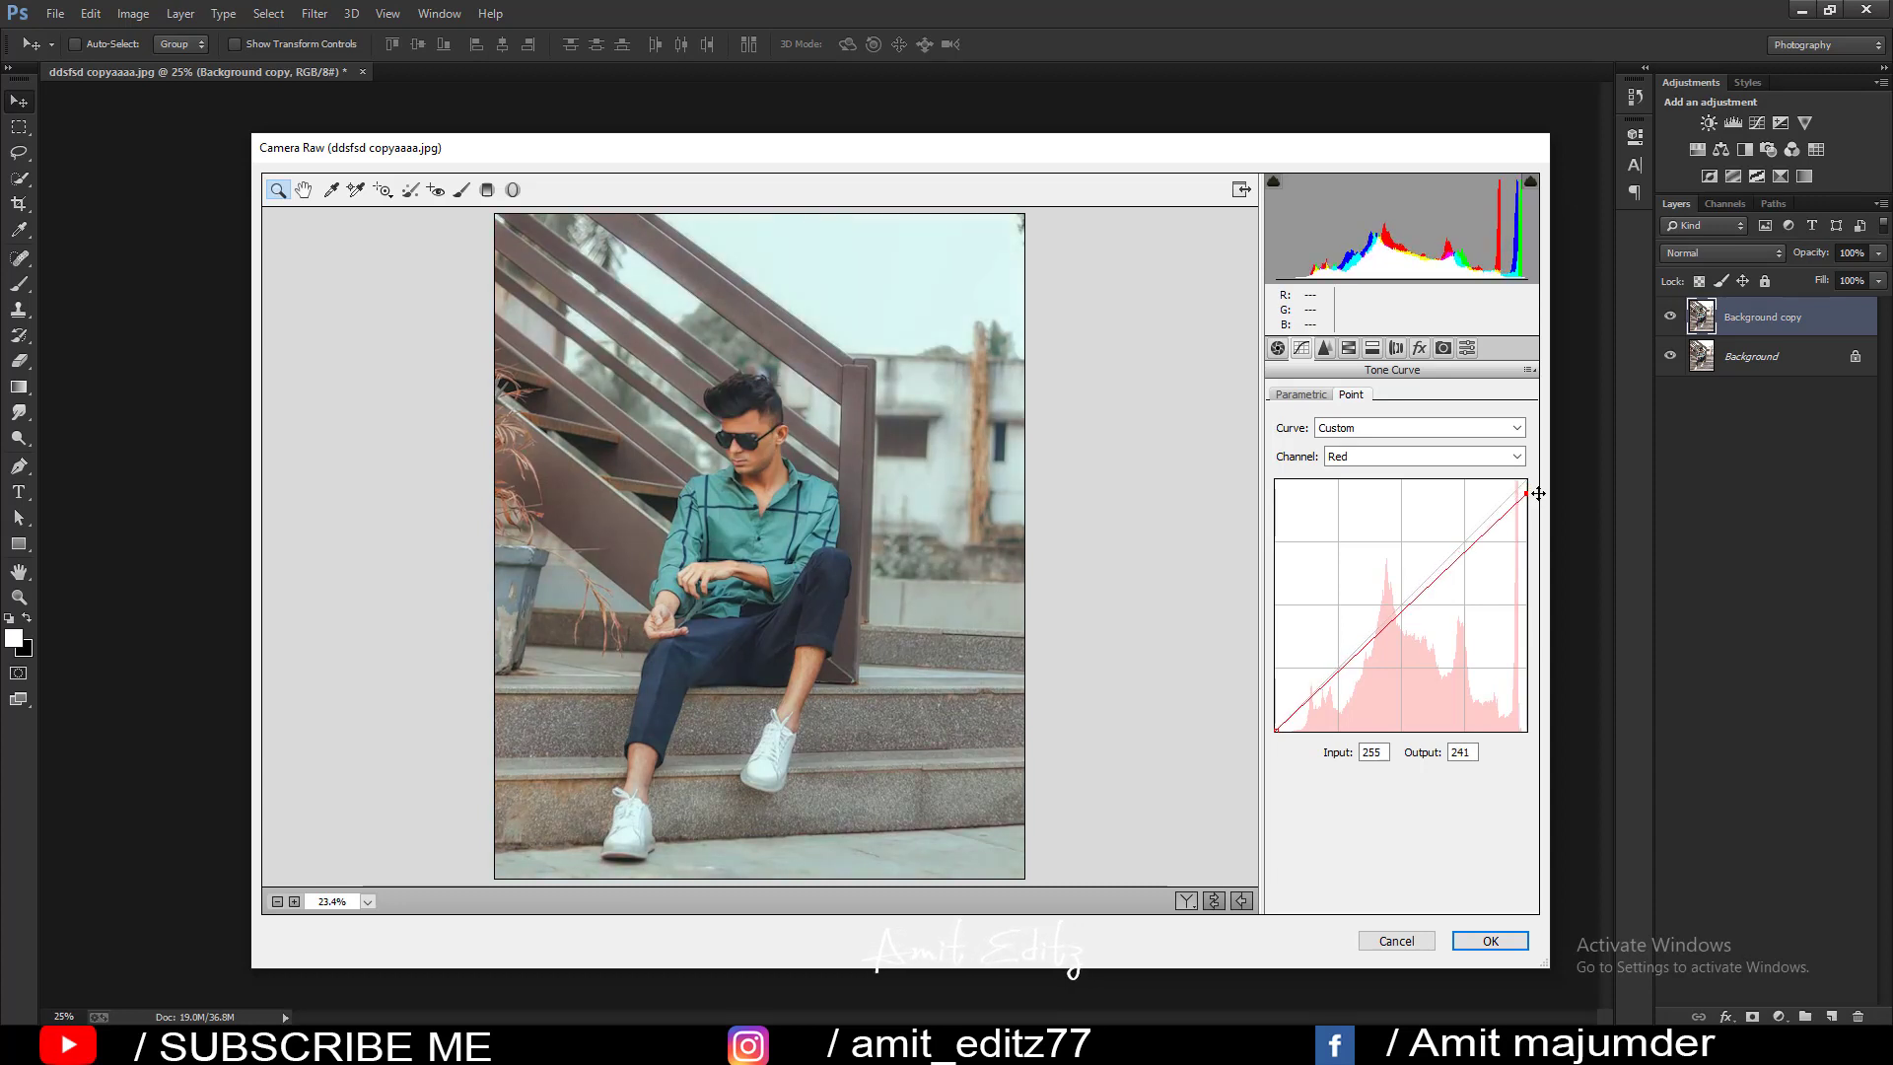
pyautogui.moveTo(1539, 491); pyautogui.dragTo(1527, 483)
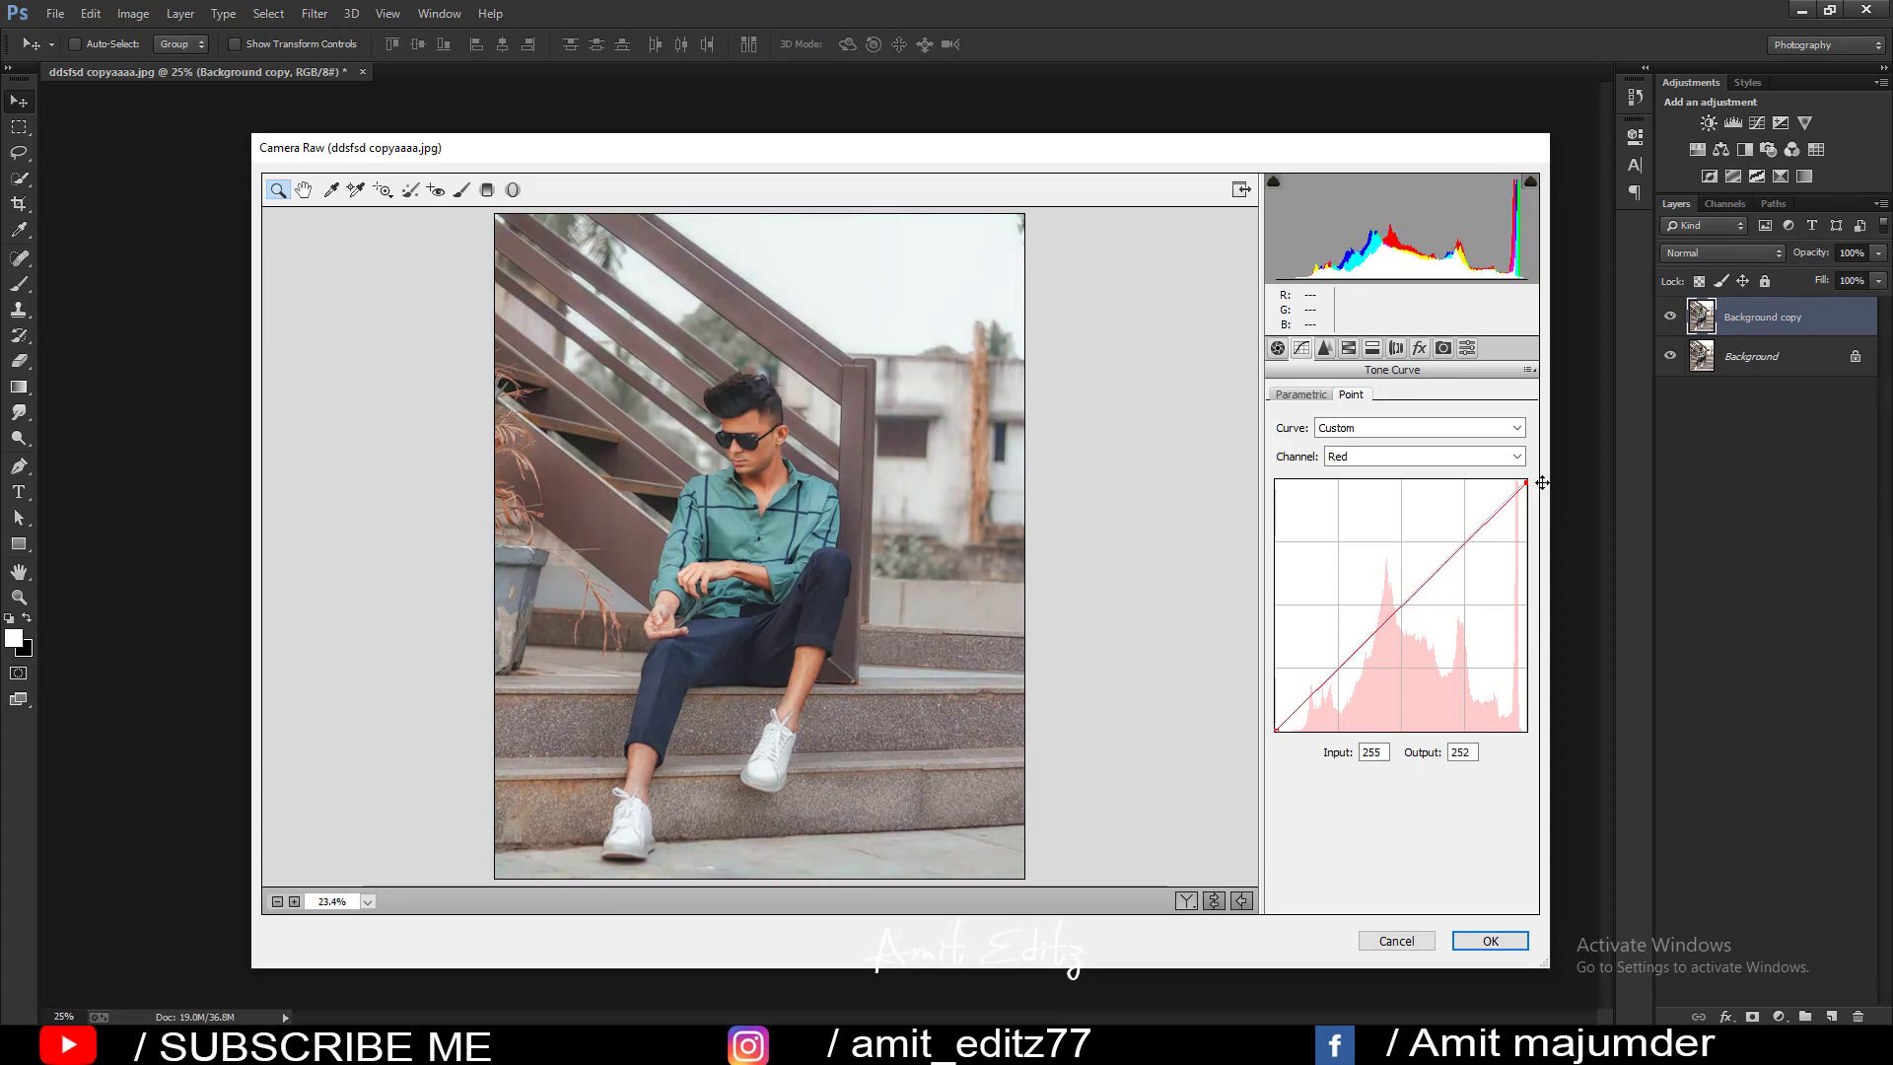
# Boost green in the brightest tones and lift the Blue curve's shadows to output 10.
pyautogui.click(1416, 455)
pyautogui.click(1391, 507)
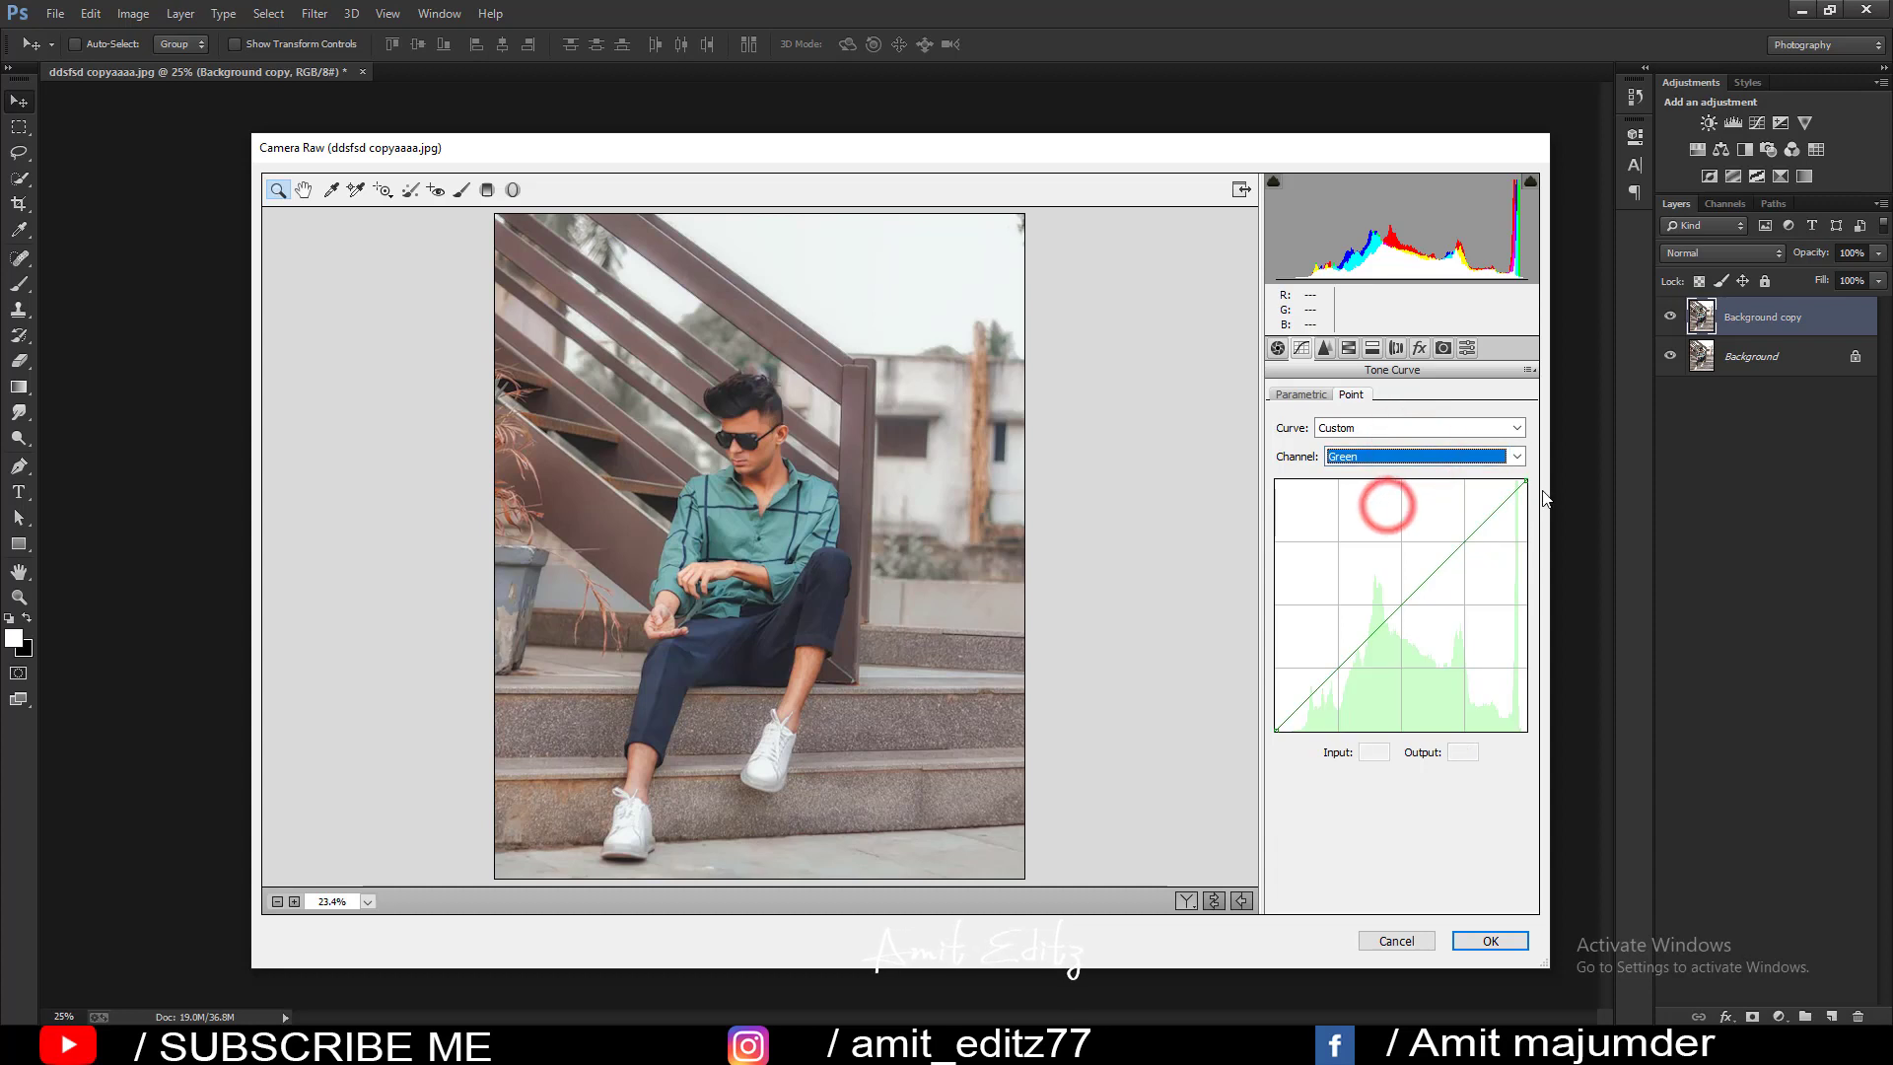
pyautogui.moveTo(1523, 484); pyautogui.dragTo(1562, 464)
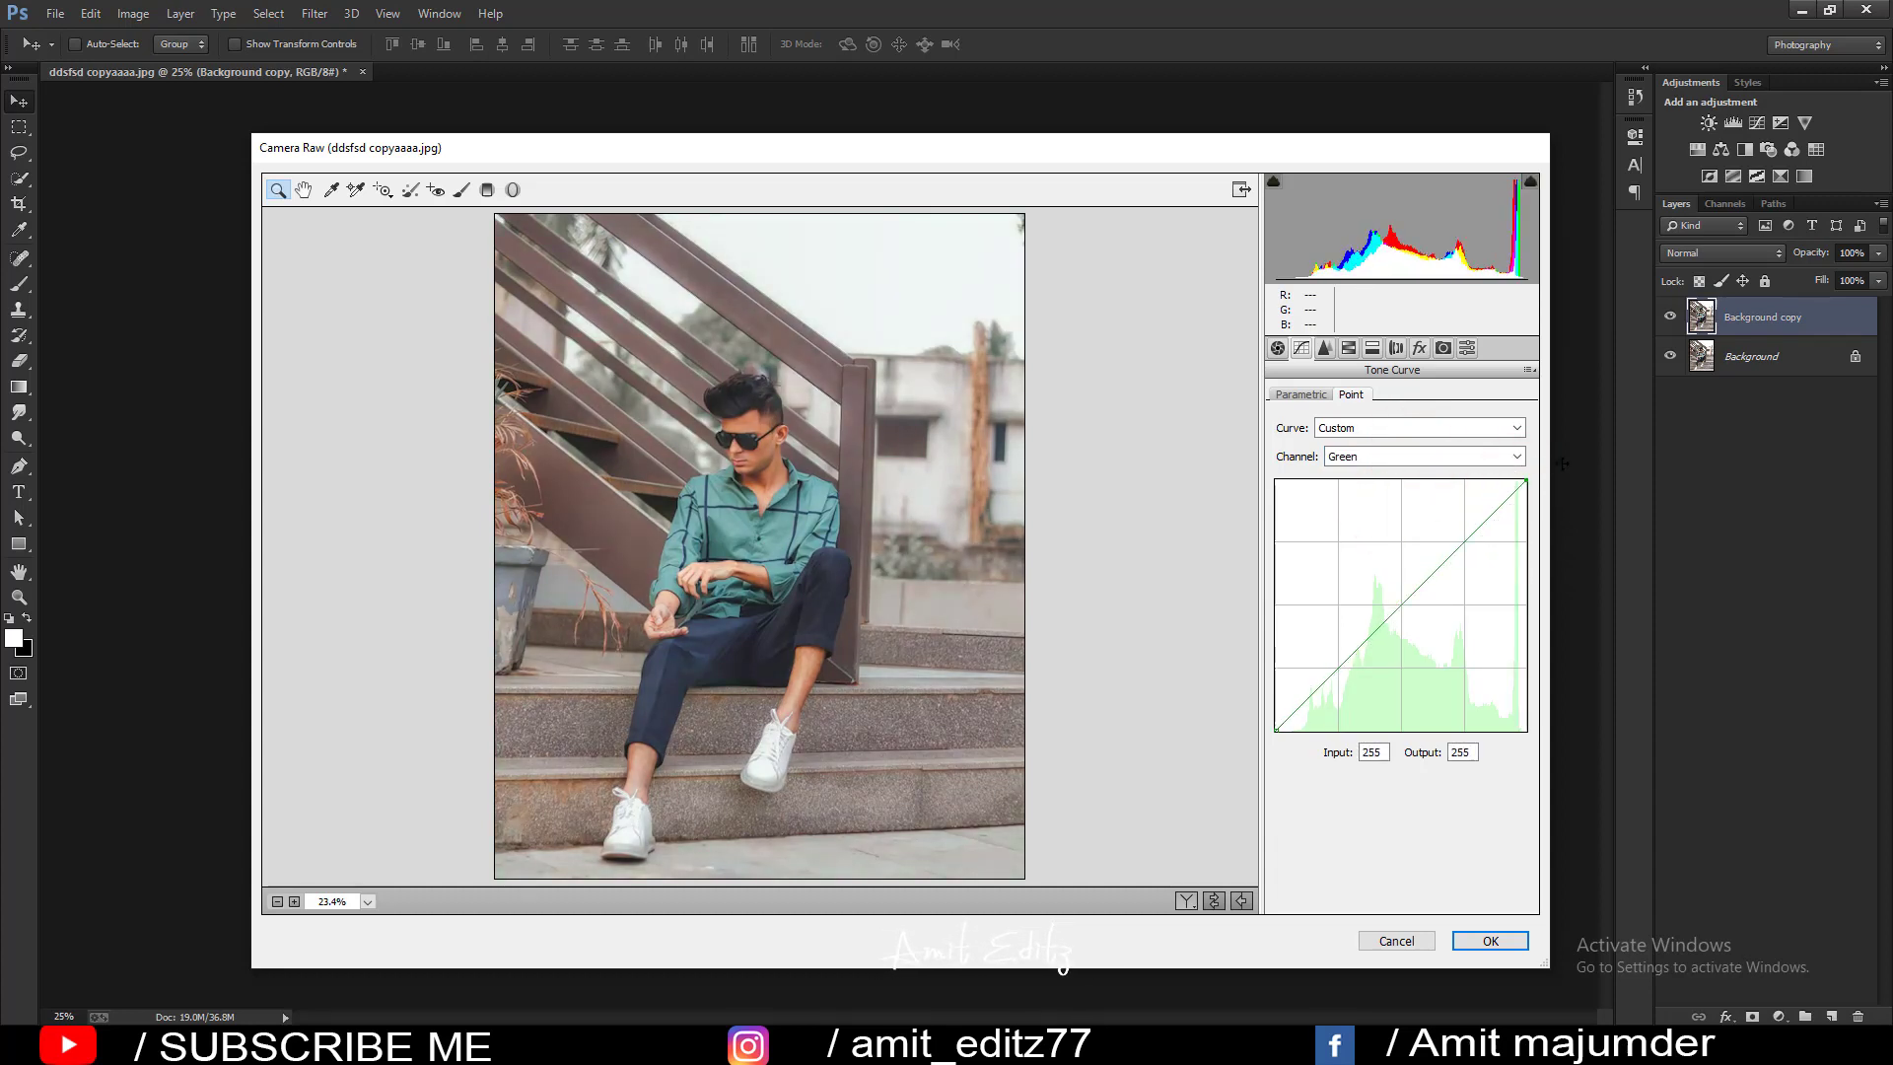
pyautogui.click(1428, 456)
pyautogui.click(1385, 521)
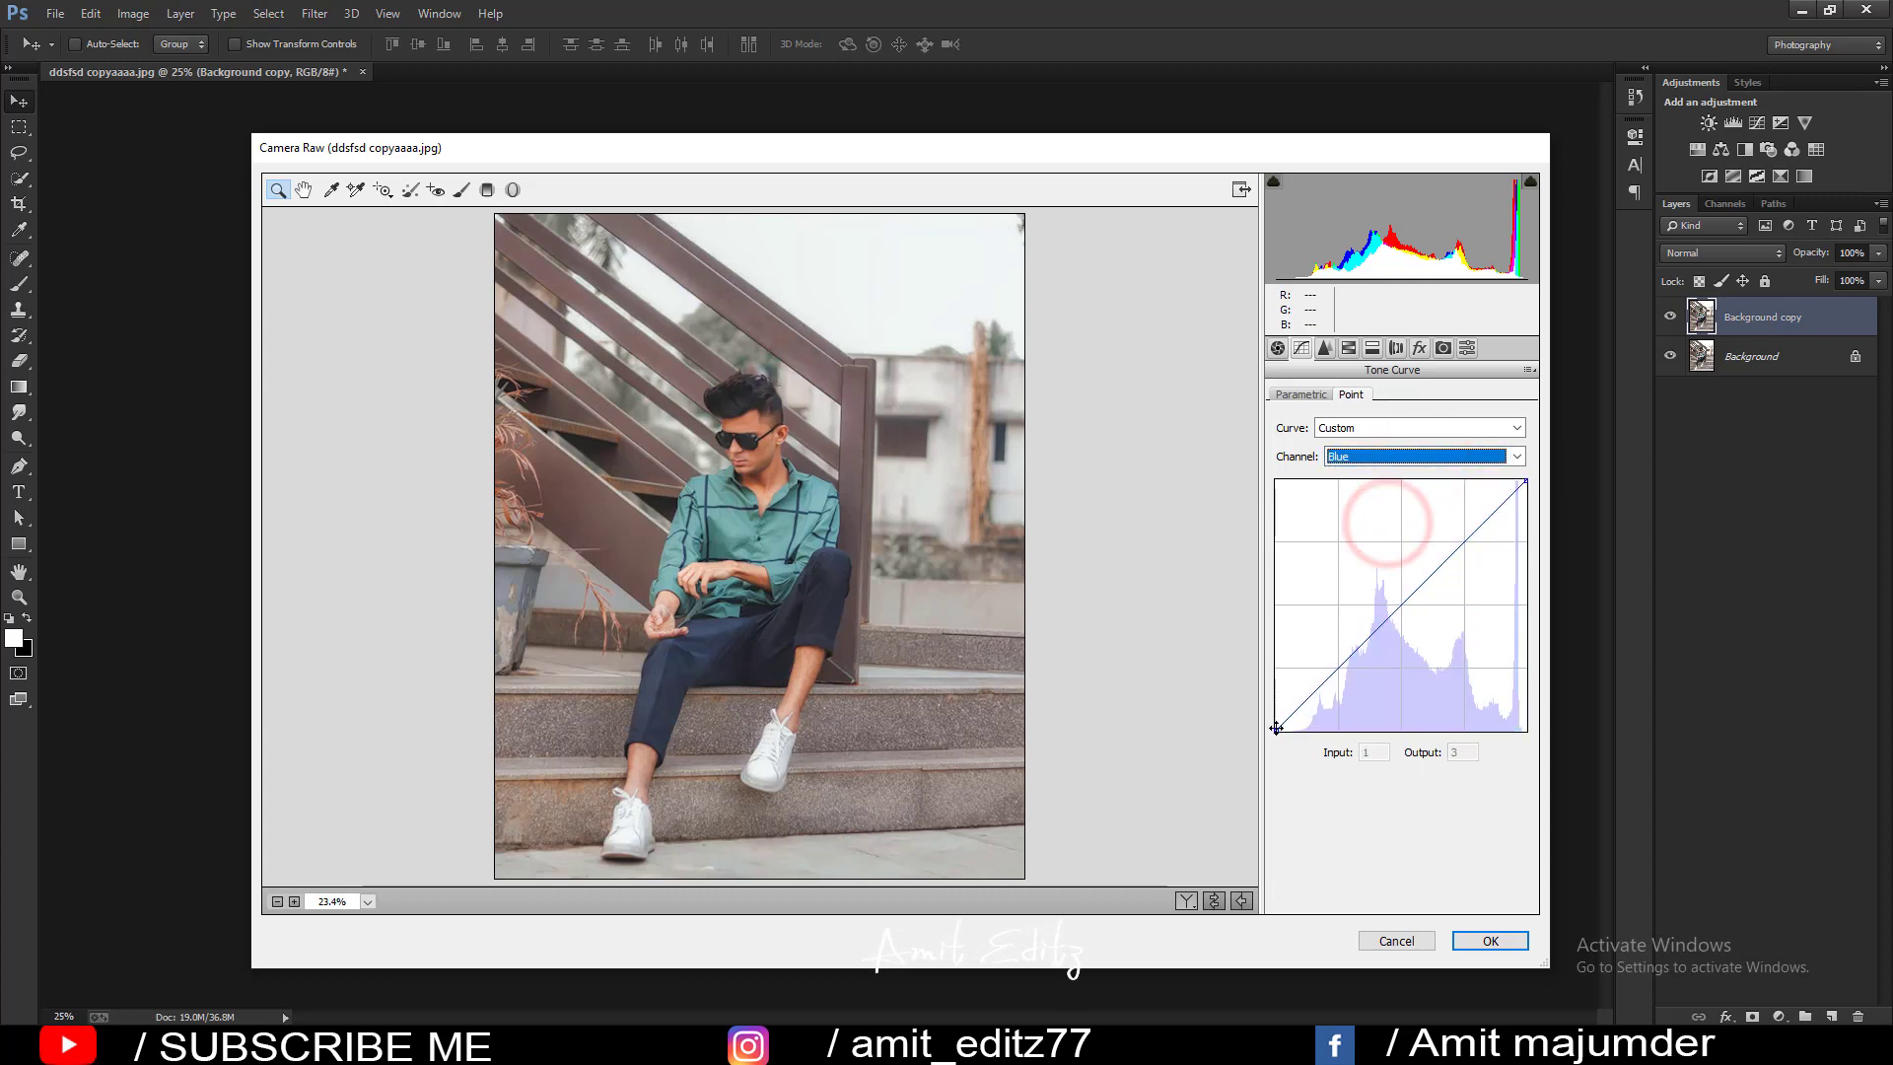
pyautogui.moveTo(1276, 728); pyautogui.dragTo(1262, 721)
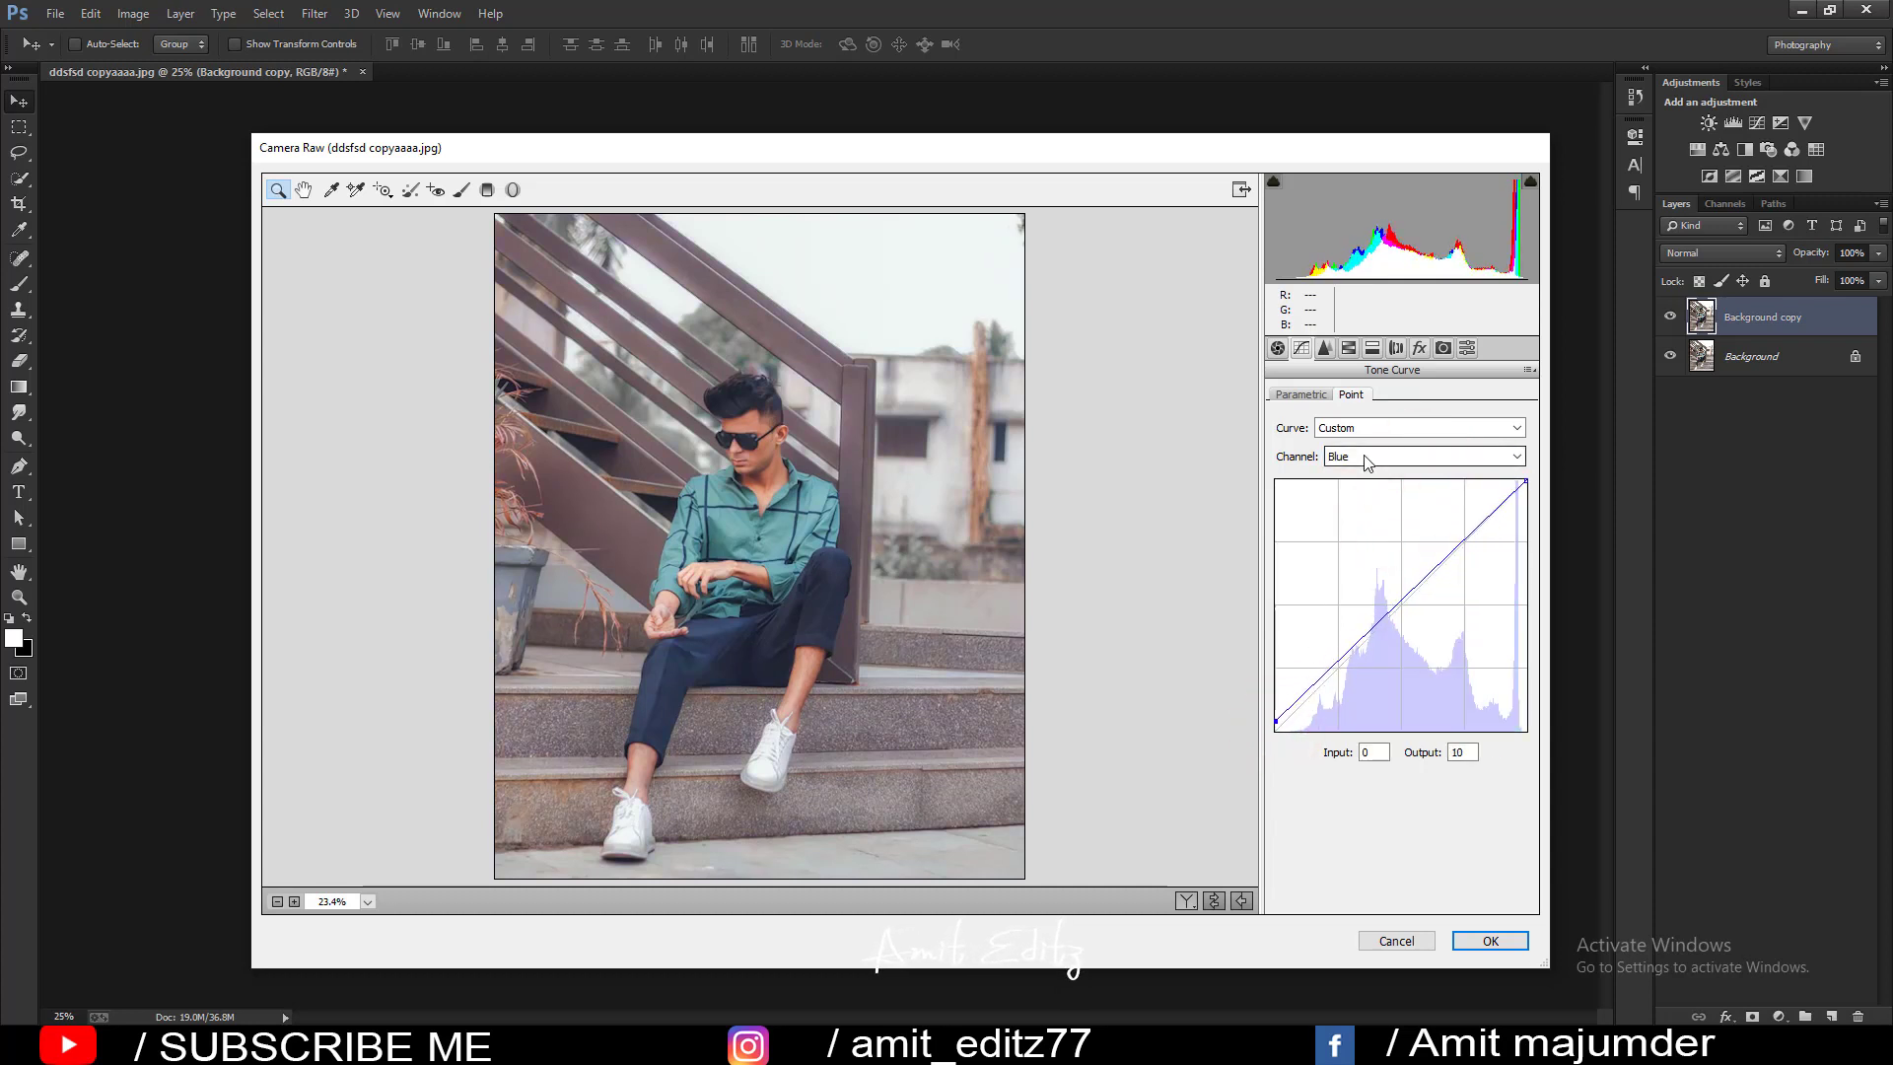
pyautogui.click(1369, 464)
# Set the Parametric curve to Highlights -55, Lights 0, Darks +22 and Shadows -20.
pyautogui.click(1300, 393)
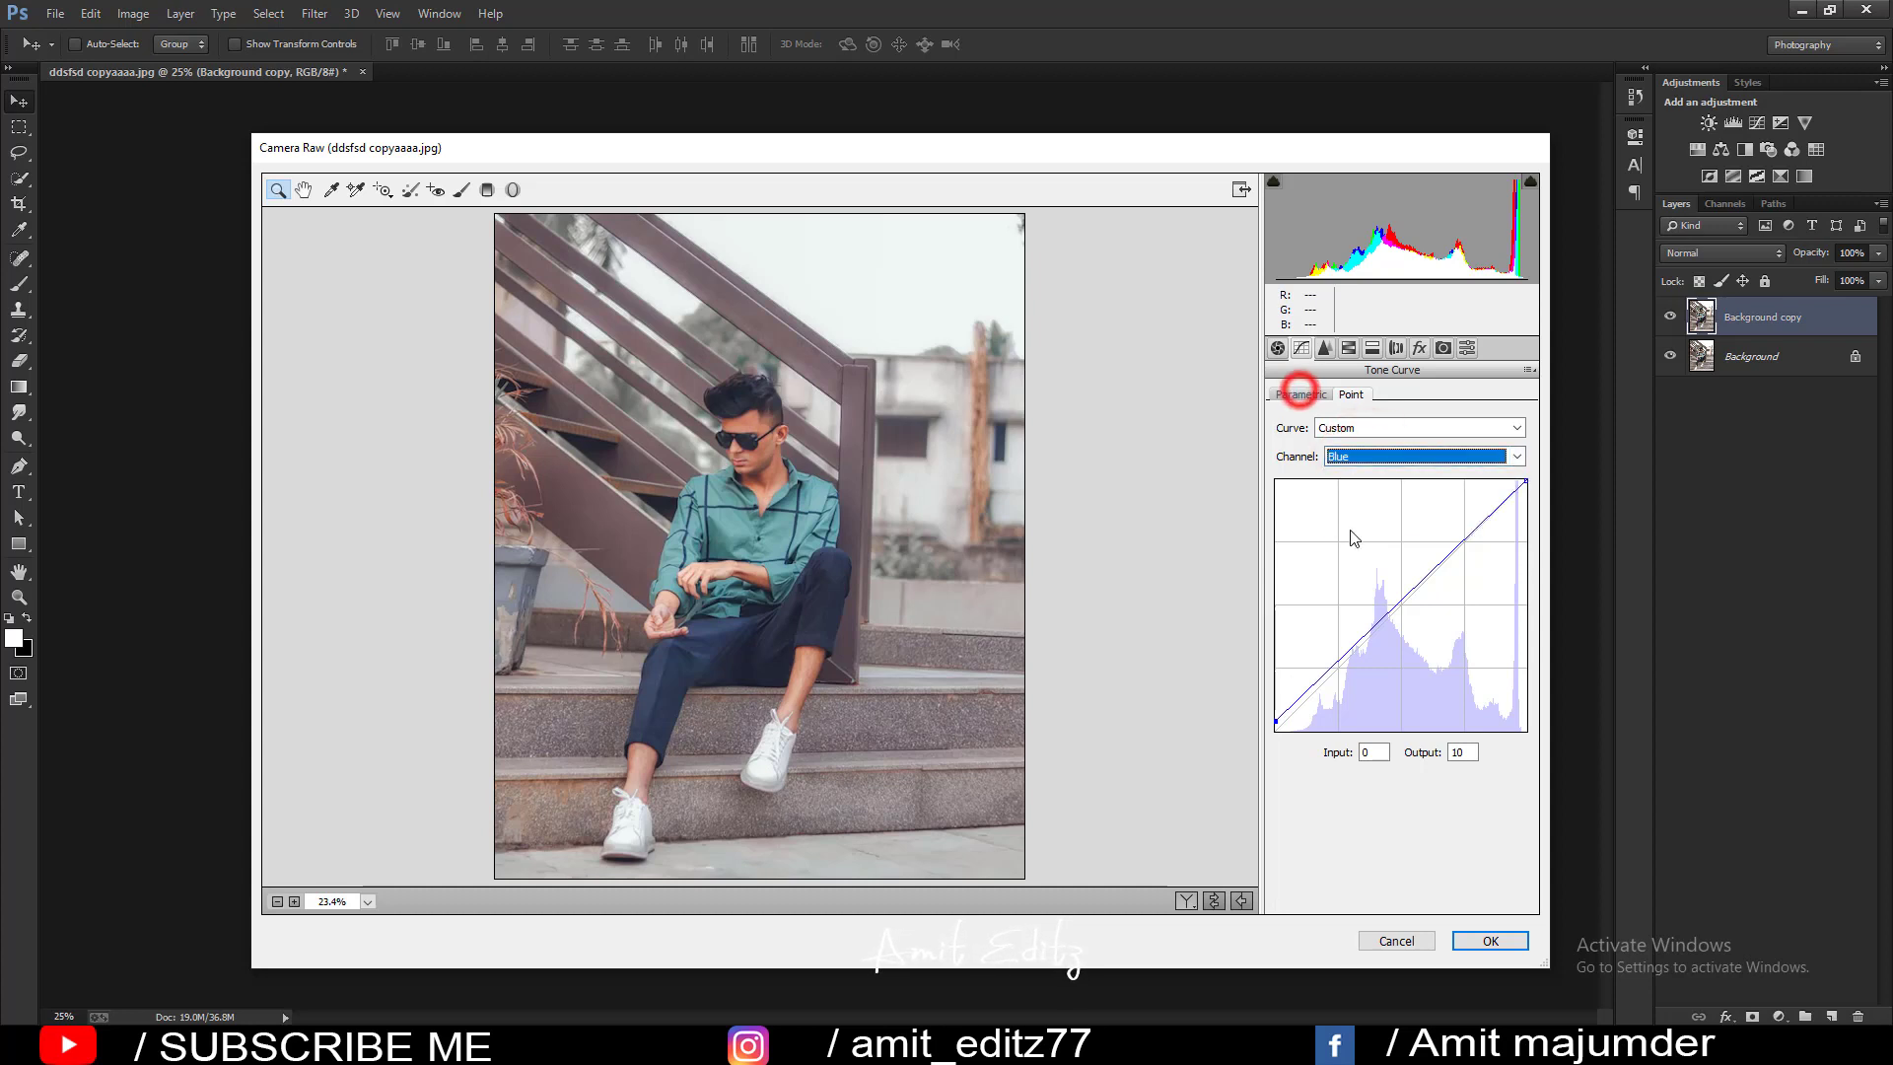
pyautogui.moveTo(1401, 704)
pyautogui.mouseDown()
pyautogui.moveTo(1348, 702)
pyautogui.moveTo(1486, 706)
pyautogui.moveTo(1299, 690)
pyautogui.moveTo(1346, 698)
pyautogui.mouseUp()
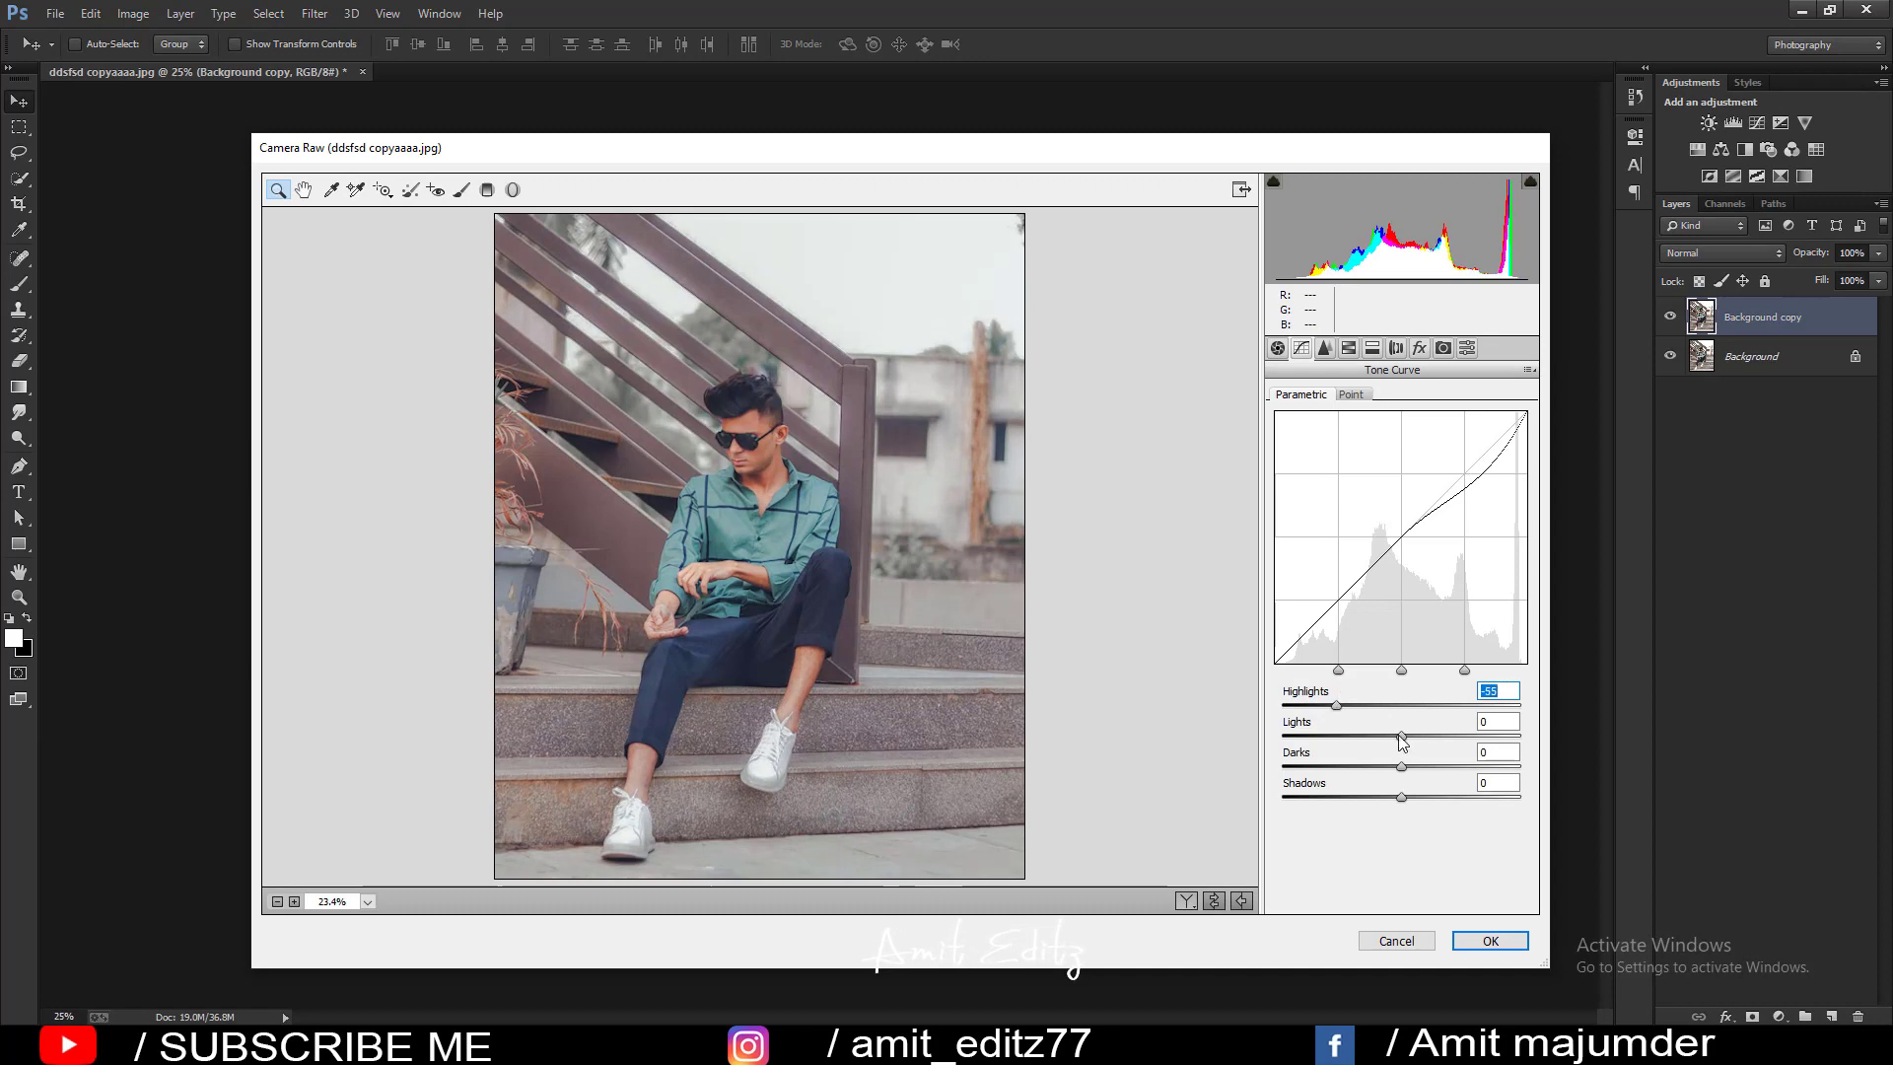
pyautogui.moveTo(1398, 735); pyautogui.dragTo(1368, 734)
pyautogui.moveTo(1366, 734); pyautogui.dragTo(1405, 742)
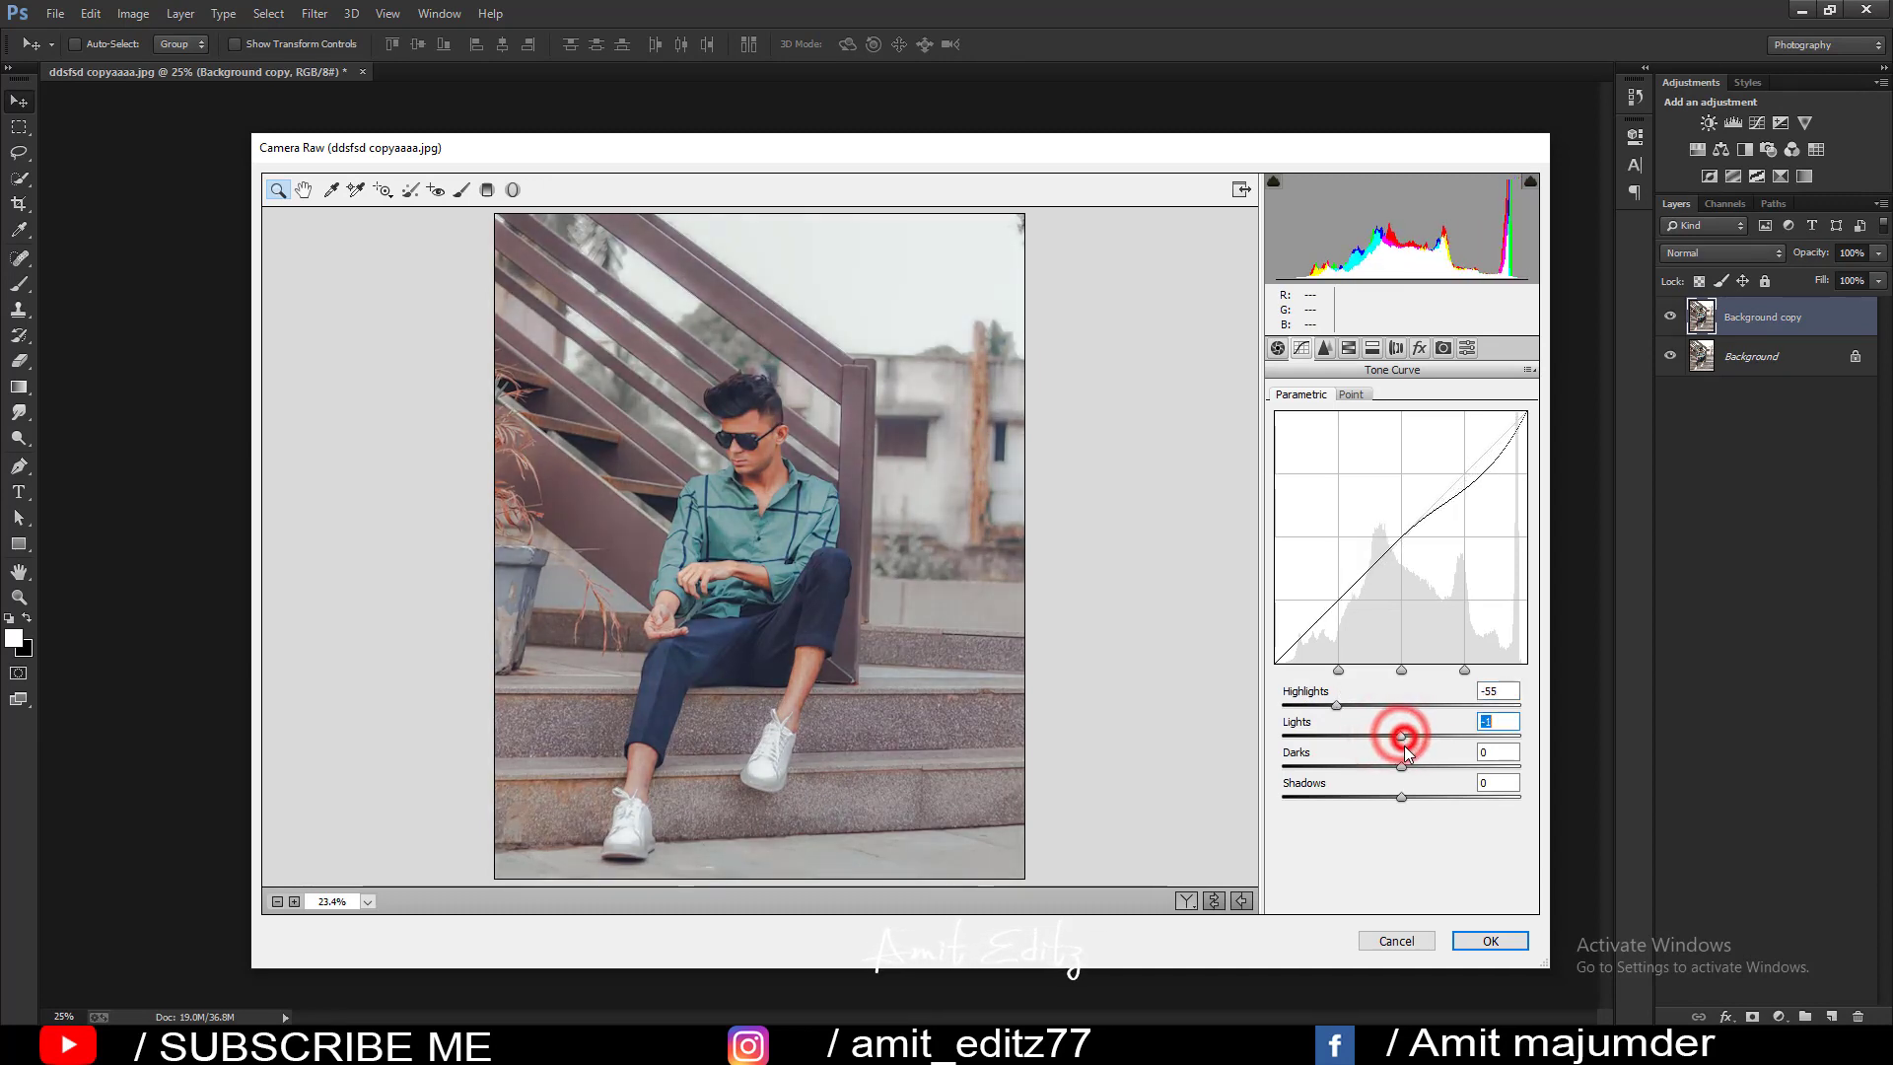
pyautogui.doubleClick(1405, 740)
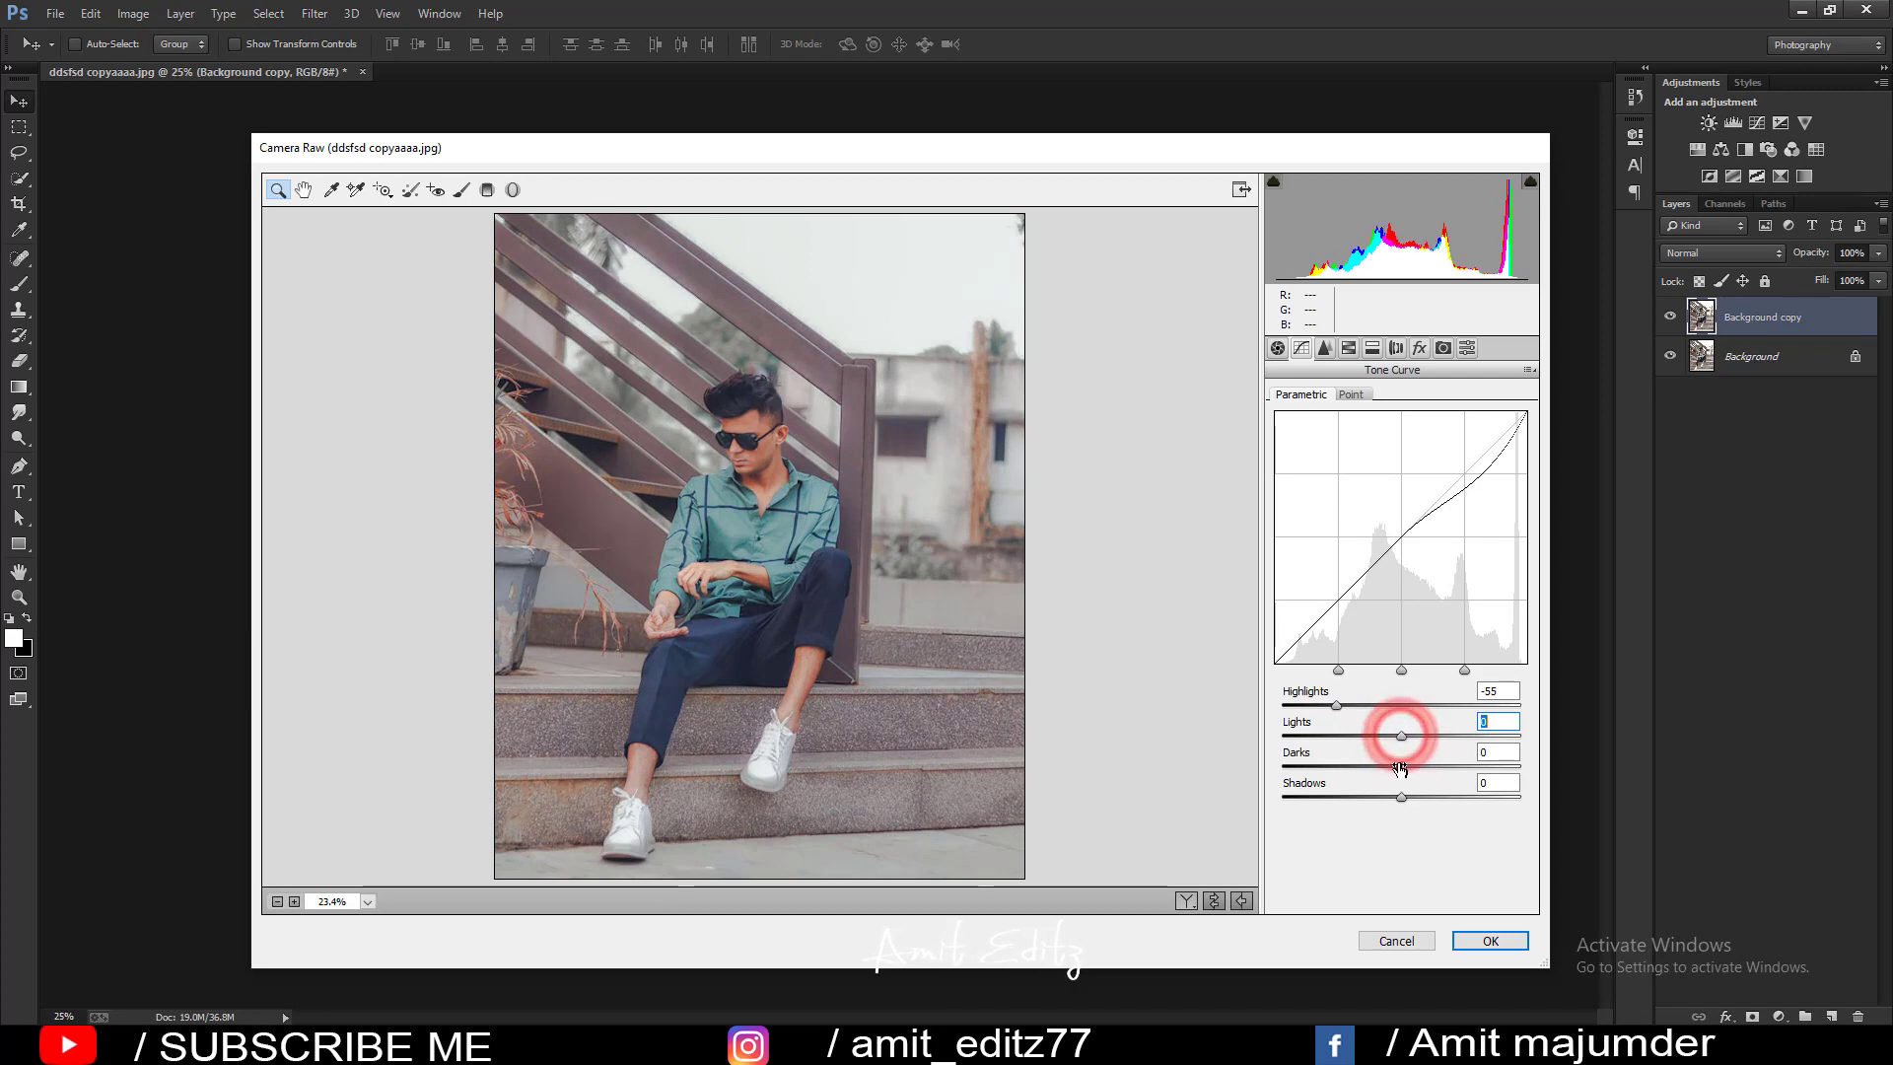
pyautogui.moveTo(1399, 766)
pyautogui.mouseDown()
pyautogui.moveTo(1446, 766)
pyautogui.moveTo(1374, 795)
pyautogui.moveTo(1430, 796)
pyautogui.moveTo(1349, 784)
pyautogui.moveTo(1377, 797)
pyautogui.mouseUp()
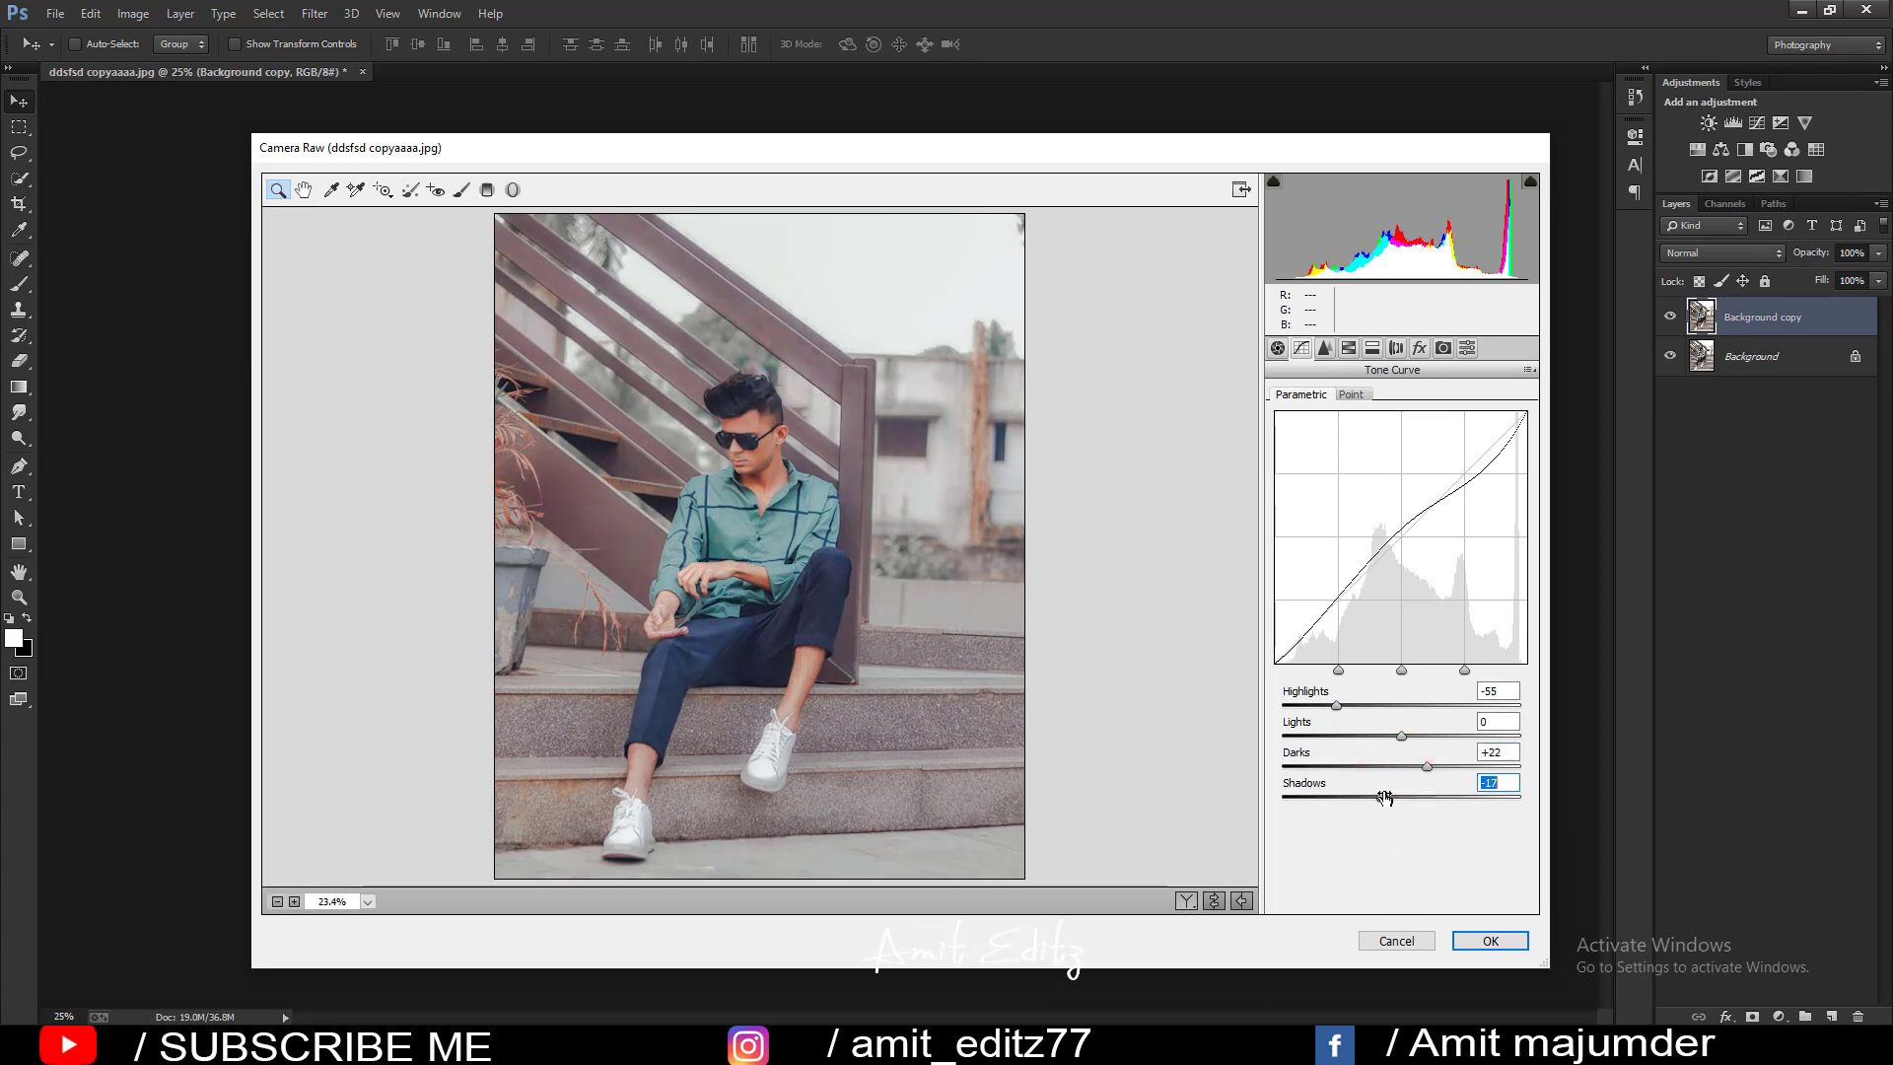
pyautogui.click(1324, 349)
# Set sharpening Amount 28, Radius 1.6, add luminance noise reduction, and raise Green Primary Hue to +24.
pyautogui.click(1320, 428)
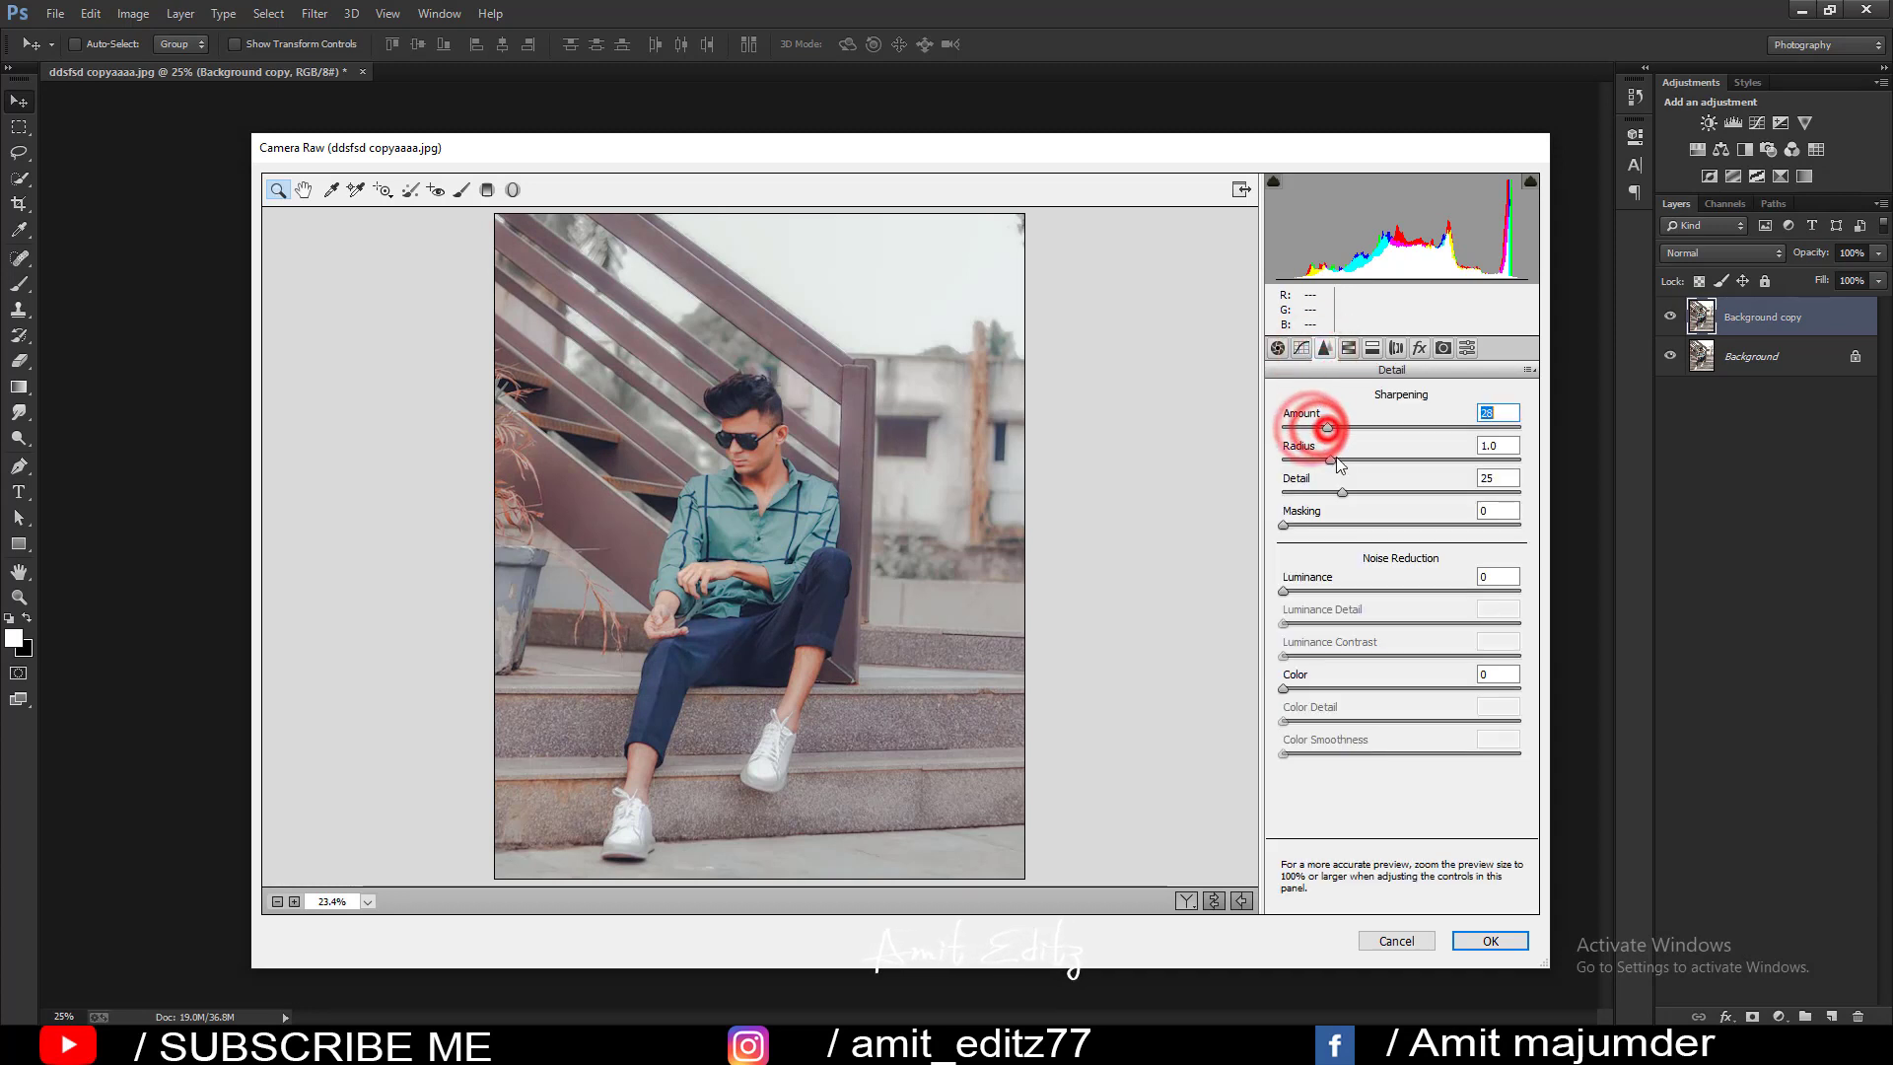
pyautogui.moveTo(1331, 460); pyautogui.dragTo(1388, 460)
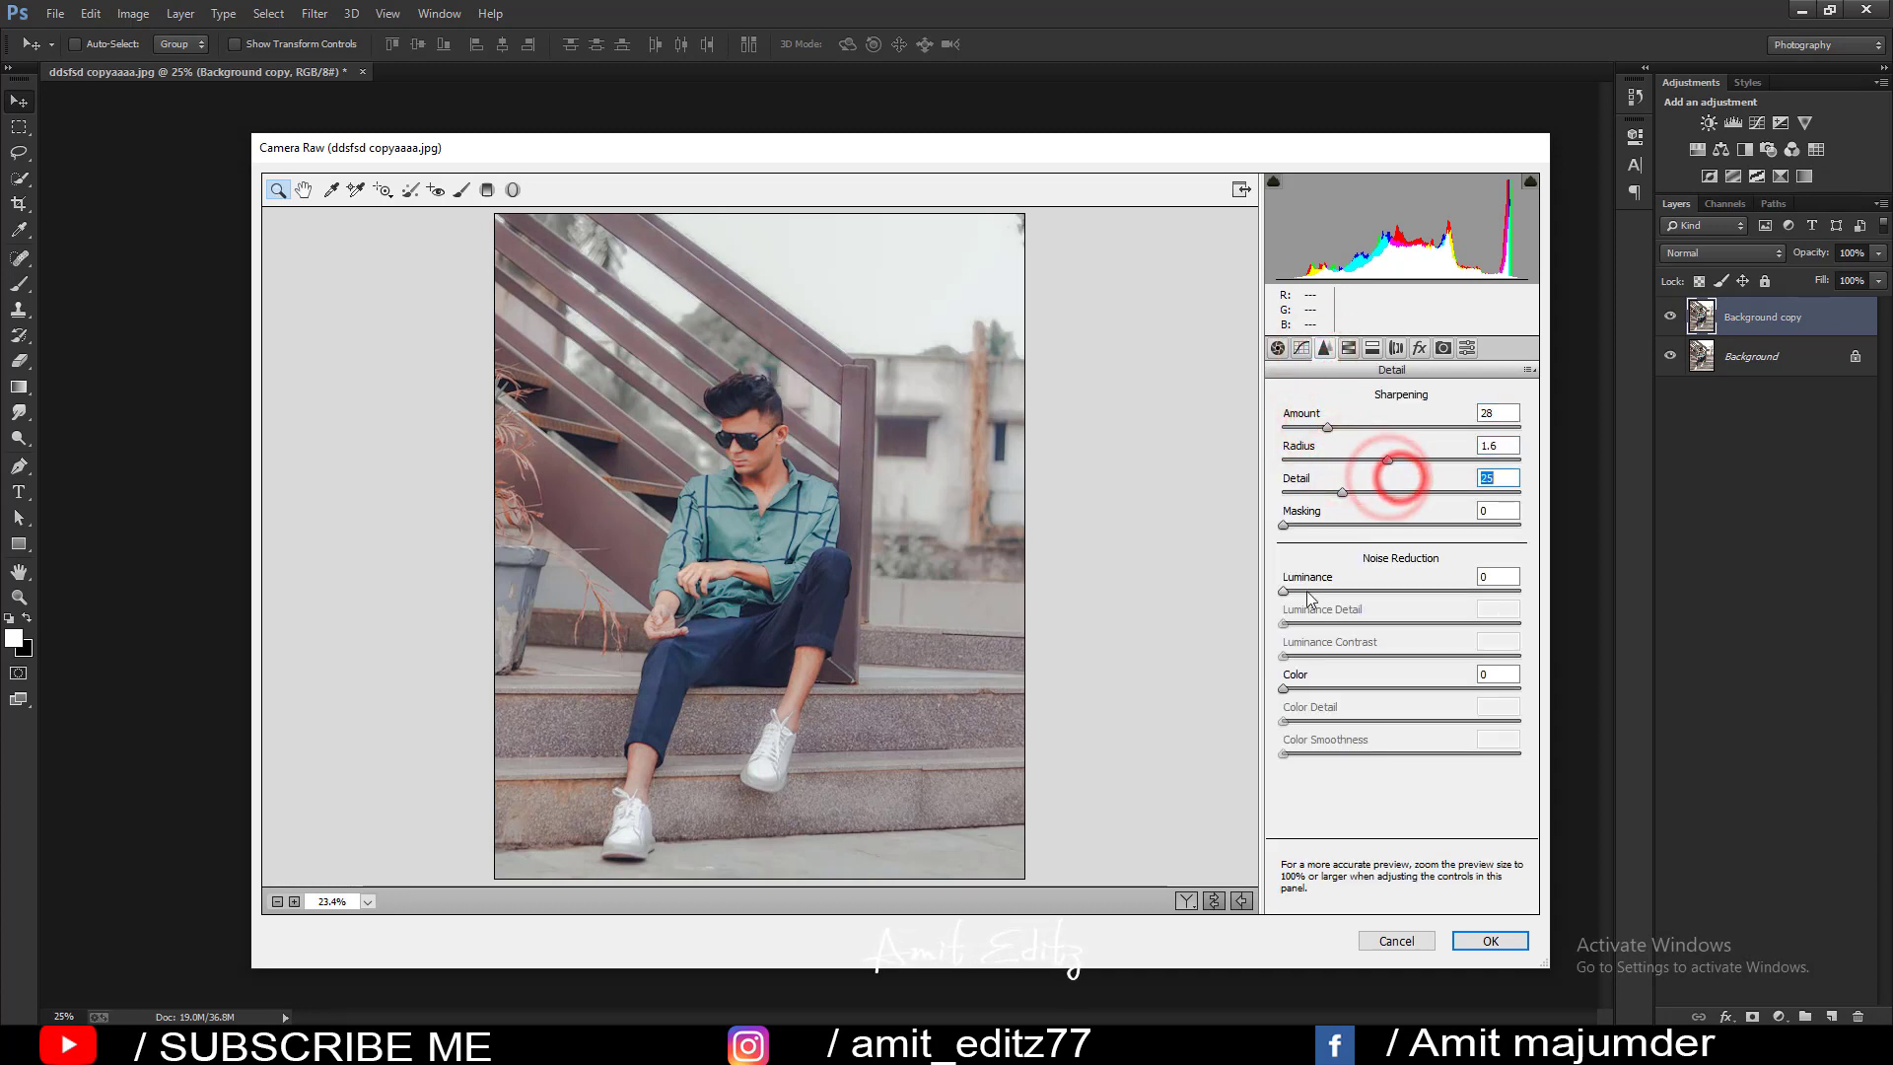
pyautogui.moveTo(1283, 592); pyautogui.dragTo(1320, 591)
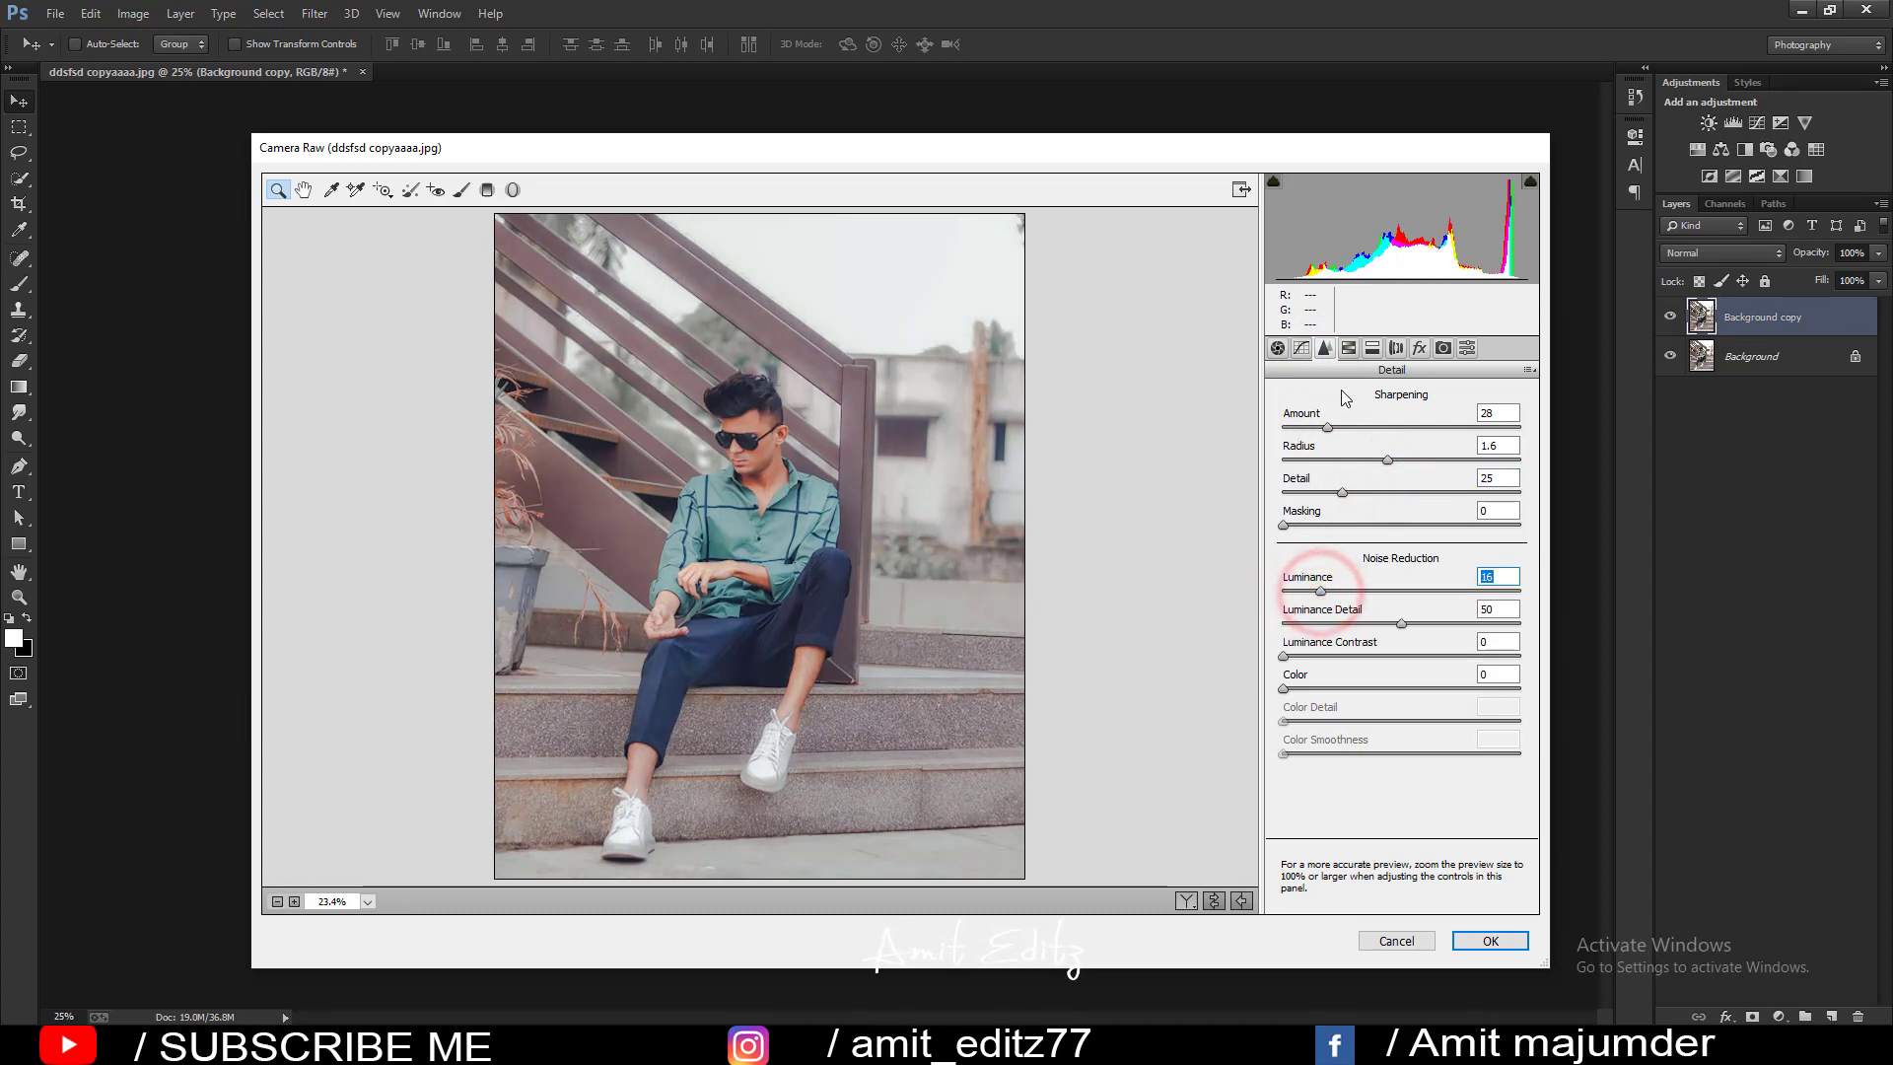
pyautogui.click(1444, 348)
pyautogui.moveTo(1401, 628)
pyautogui.mouseDown()
pyautogui.moveTo(1336, 627)
pyautogui.moveTo(1489, 627)
pyautogui.mouseUp()
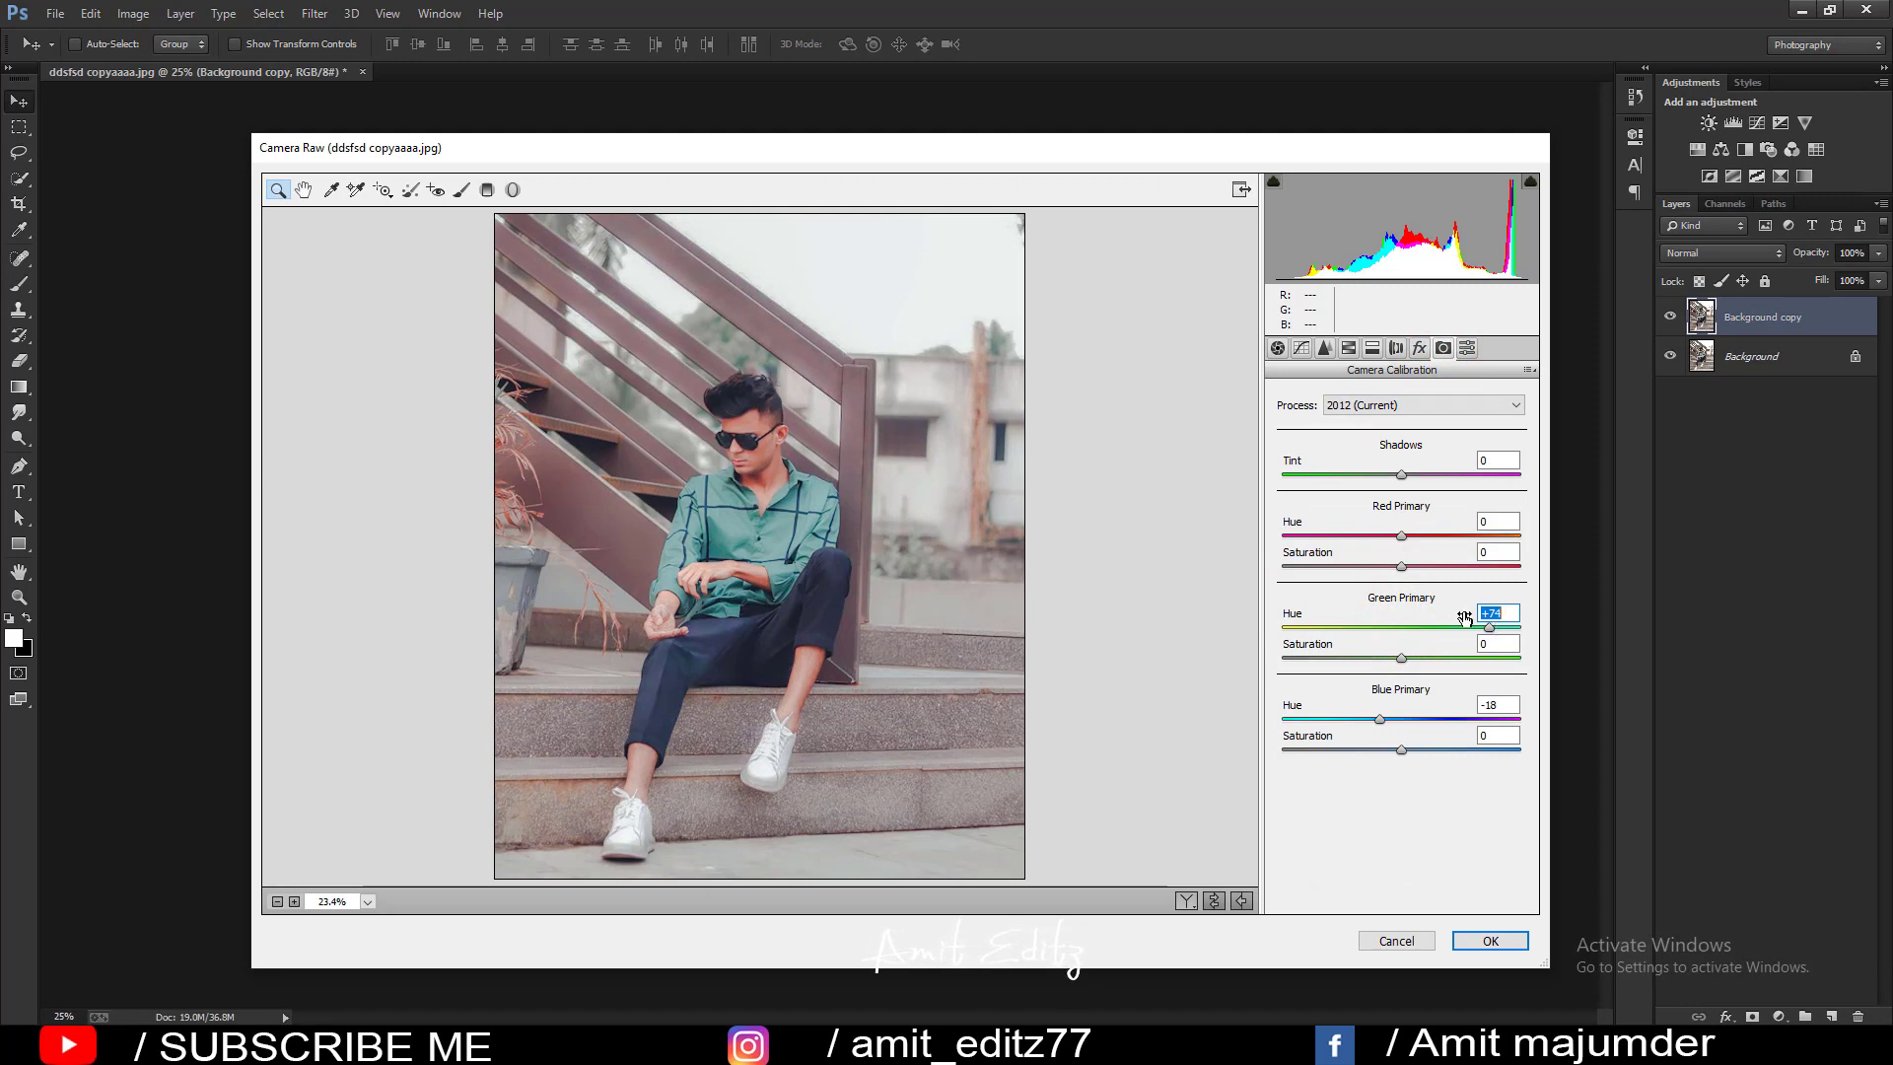
# Set Red Primary Hue +34, Green Primary Hue +29 with Saturation +12, and Blue Primary Hue -28.
pyautogui.moveTo(1487, 627); pyautogui.dragTo(1453, 627)
pyautogui.moveTo(1401, 536); pyautogui.dragTo(1516, 535)
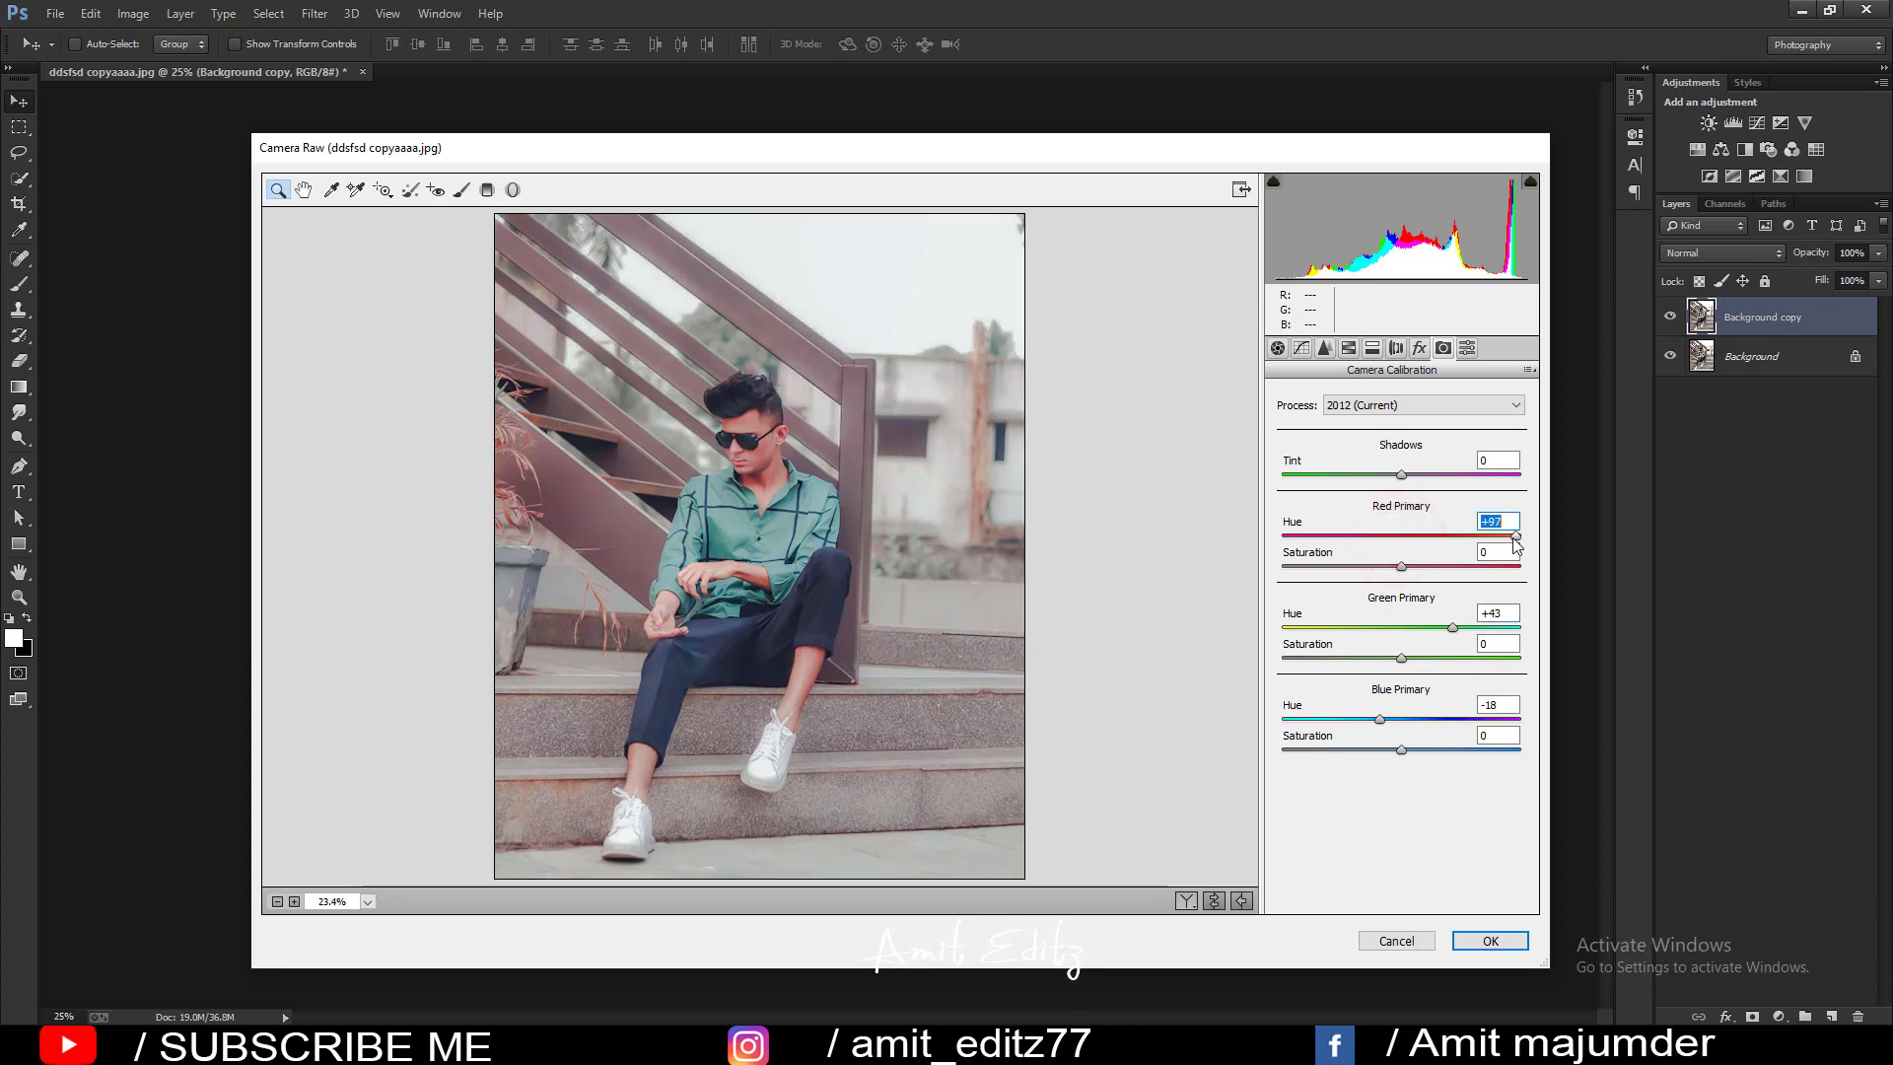
pyautogui.moveTo(1460, 538); pyautogui.dragTo(1436, 537)
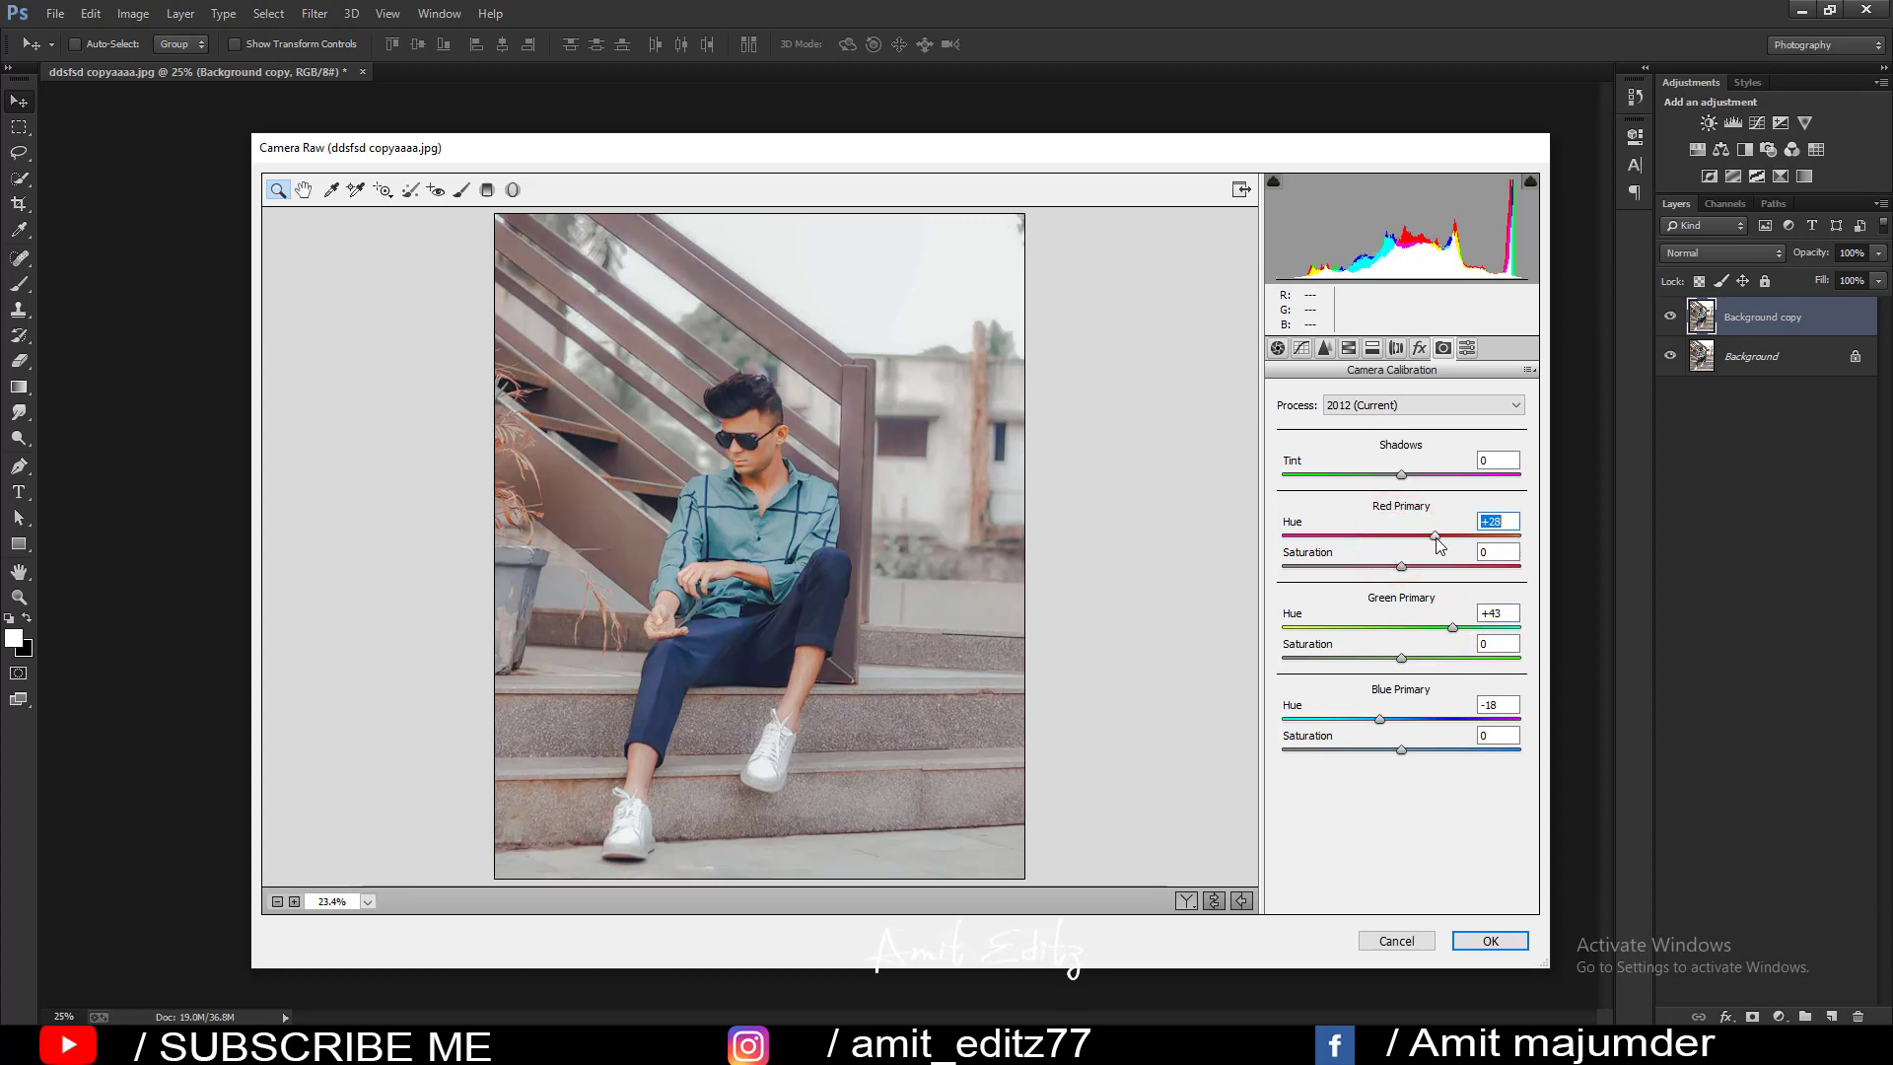
pyautogui.moveTo(1401, 658); pyautogui.dragTo(1463, 658)
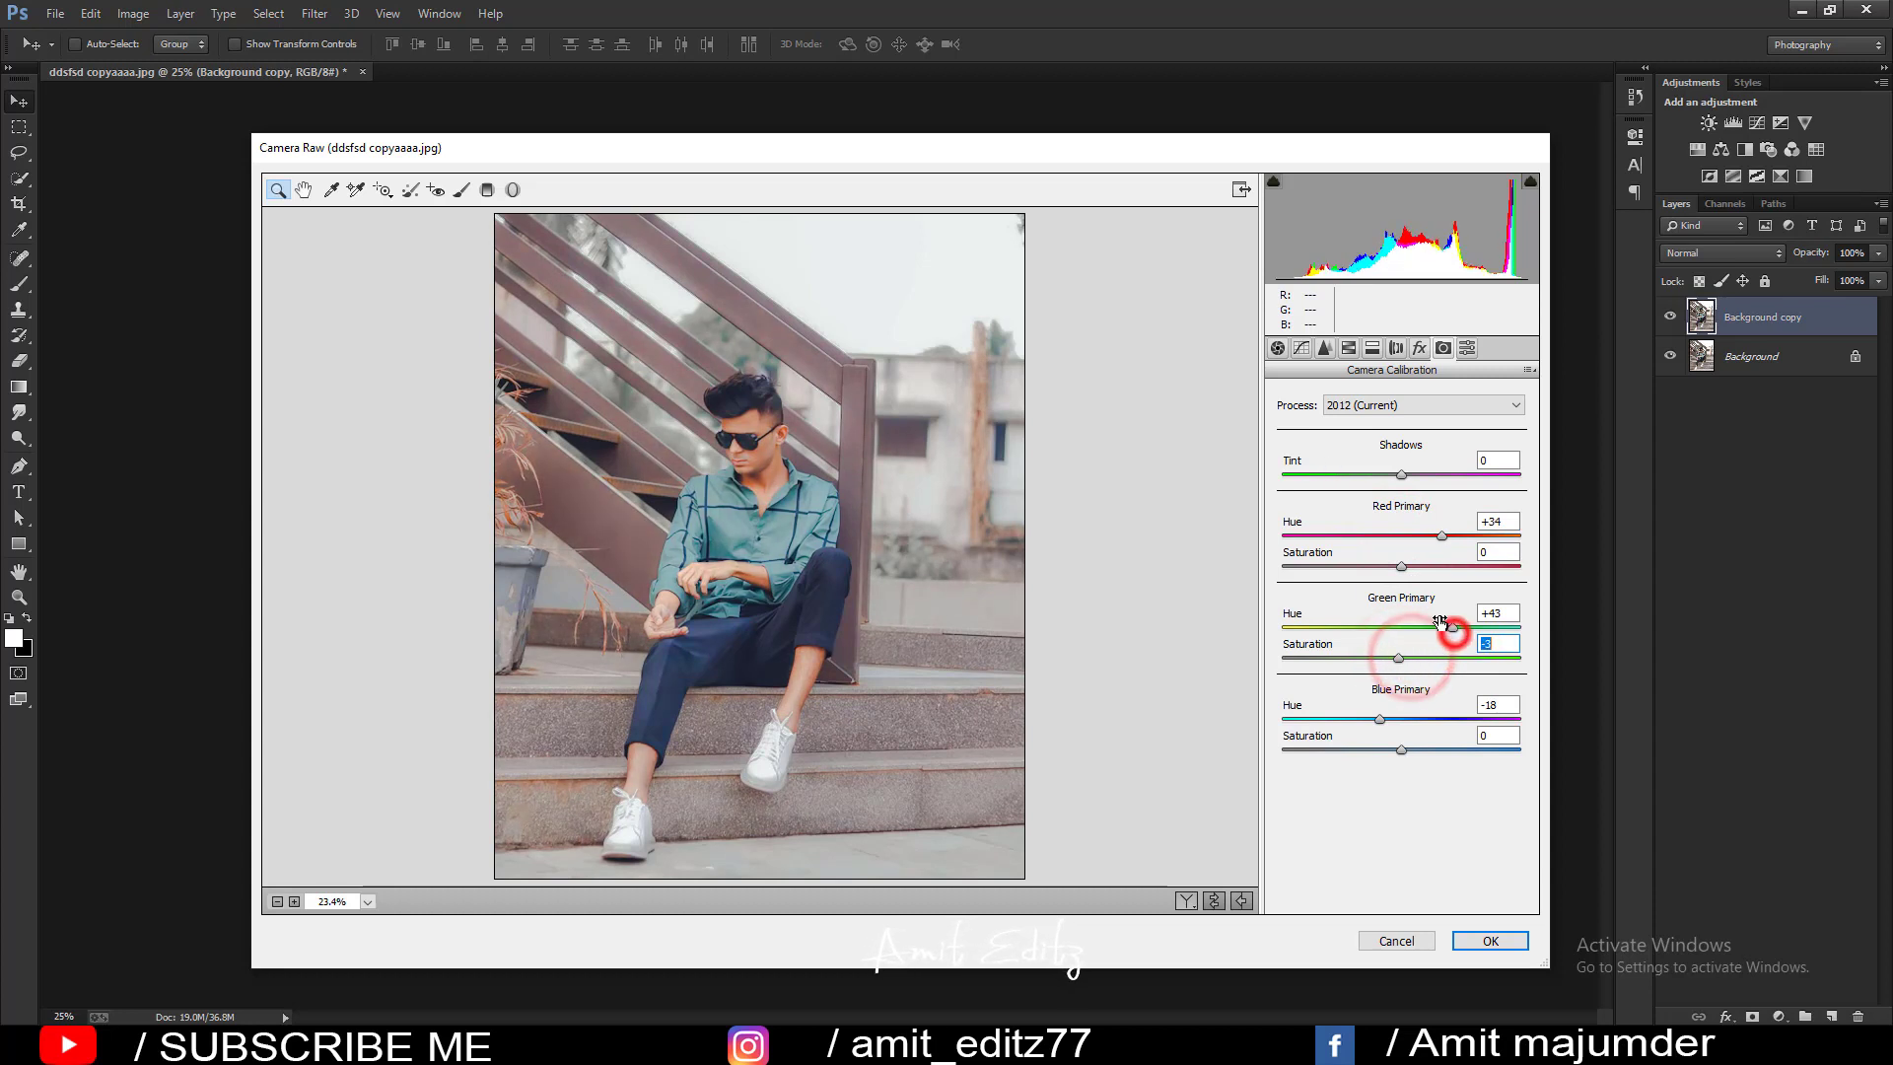
pyautogui.moveTo(1412, 663); pyautogui.dragTo(1415, 658)
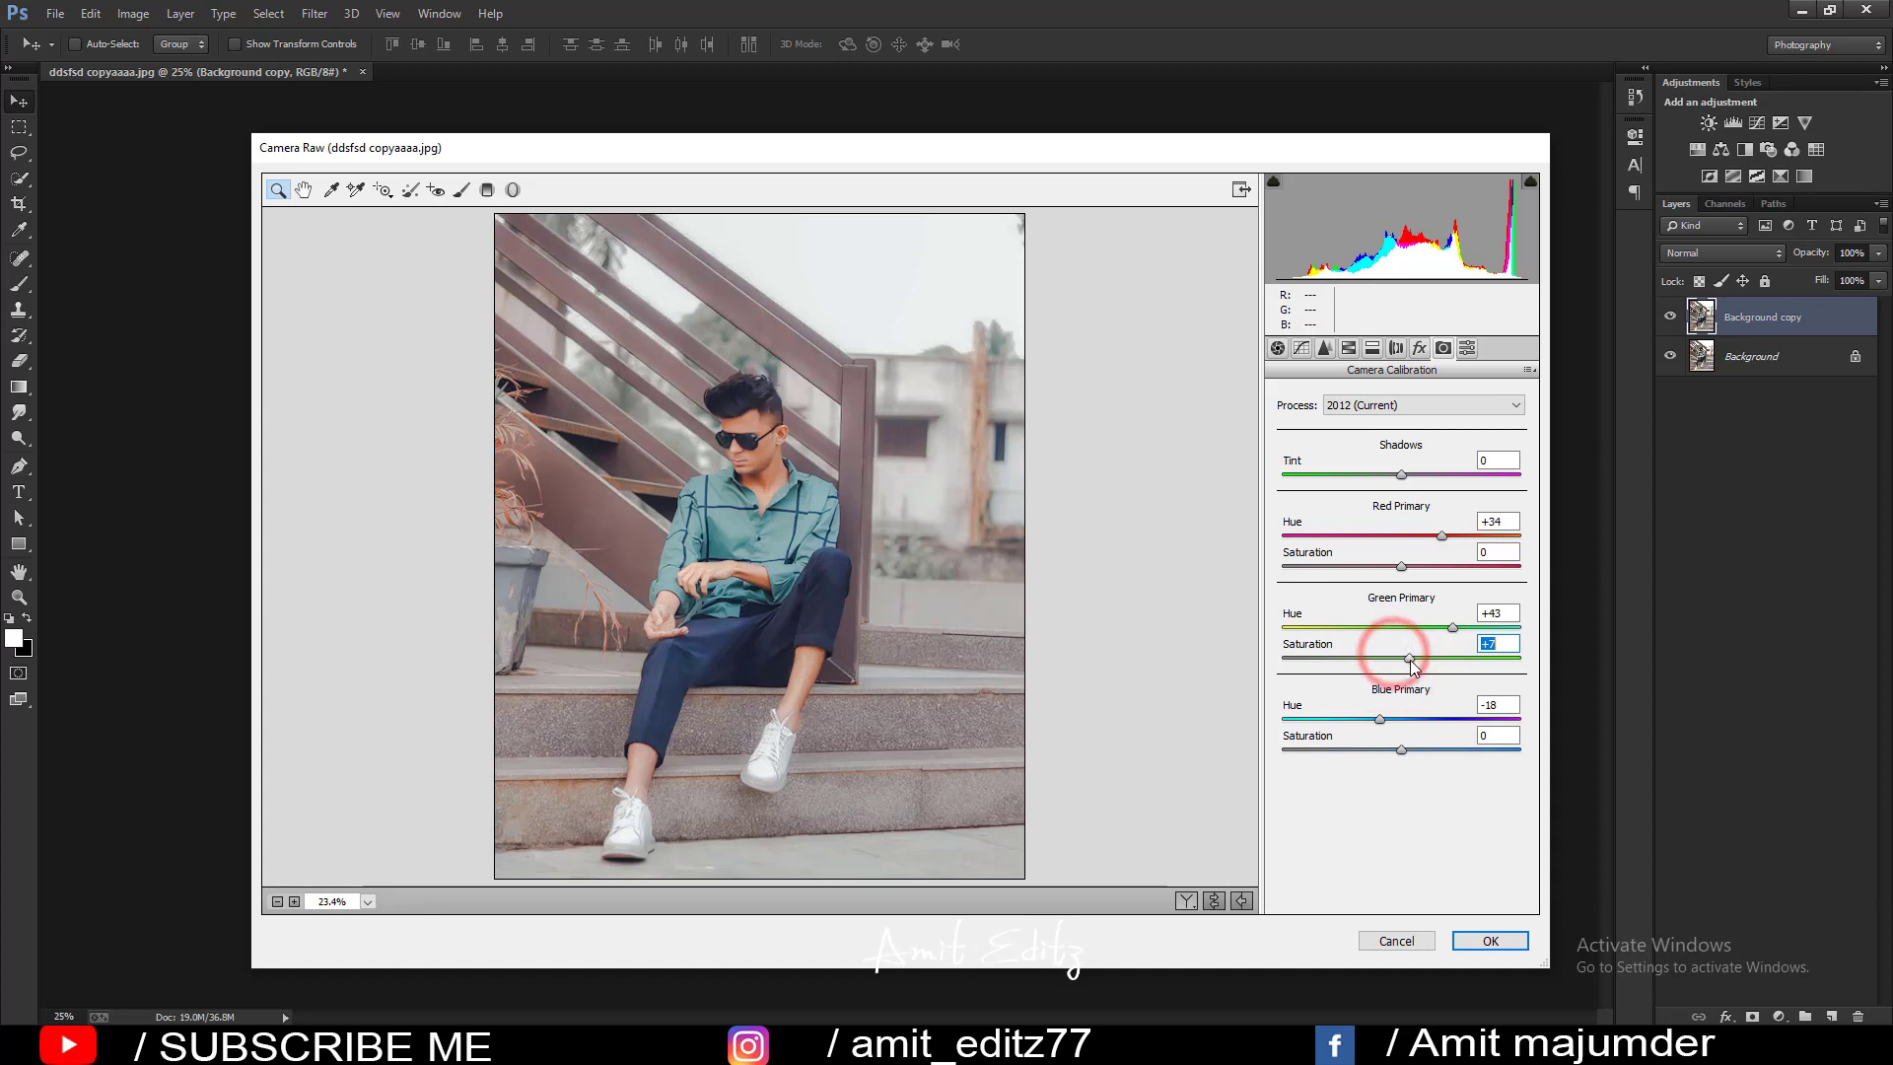
pyautogui.moveTo(1379, 719)
pyautogui.mouseDown()
pyautogui.moveTo(1324, 707)
pyautogui.moveTo(1368, 707)
pyautogui.mouseUp()
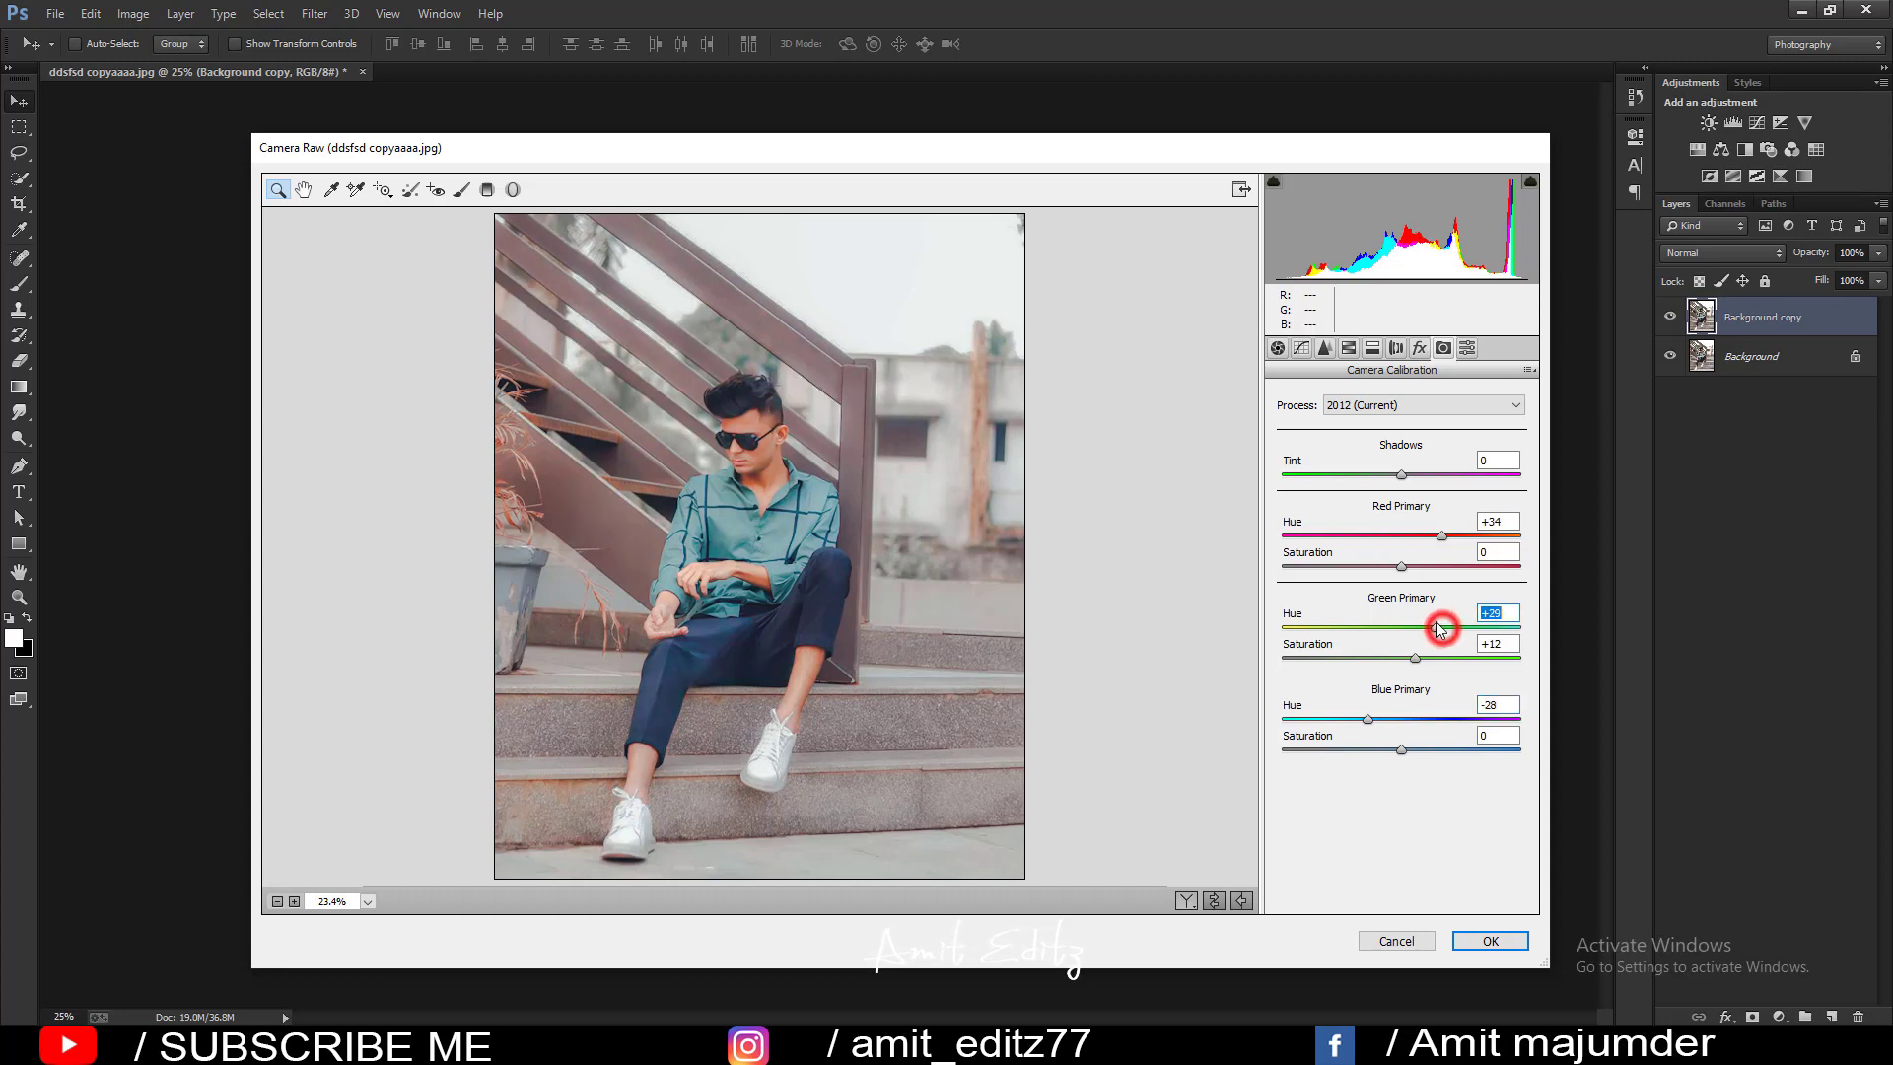
# Raise Oranges luminance, set Detail sharpening Amount to 54, and set Basic Contrast to +46.
pyautogui.click(1348, 348)
pyautogui.click(1392, 424)
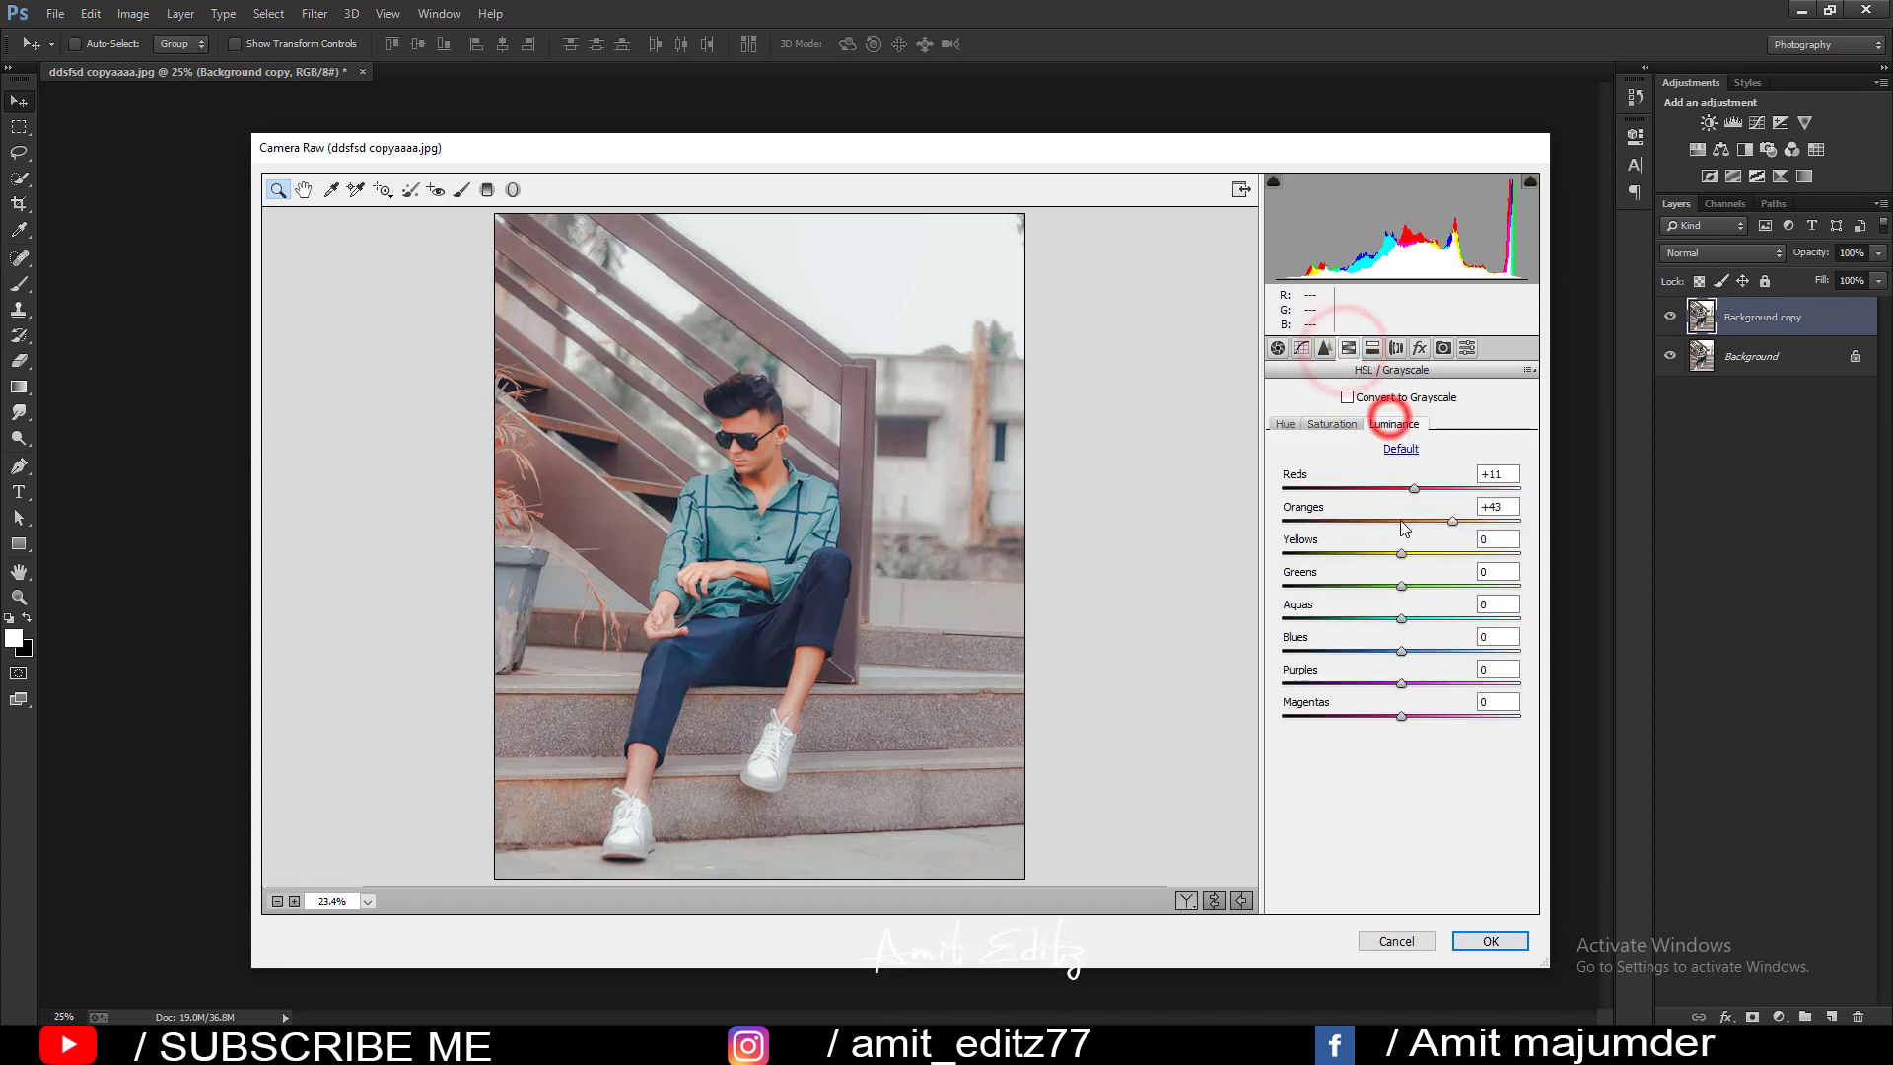
pyautogui.moveTo(1401, 488); pyautogui.dragTo(1472, 520)
pyautogui.click(1325, 348)
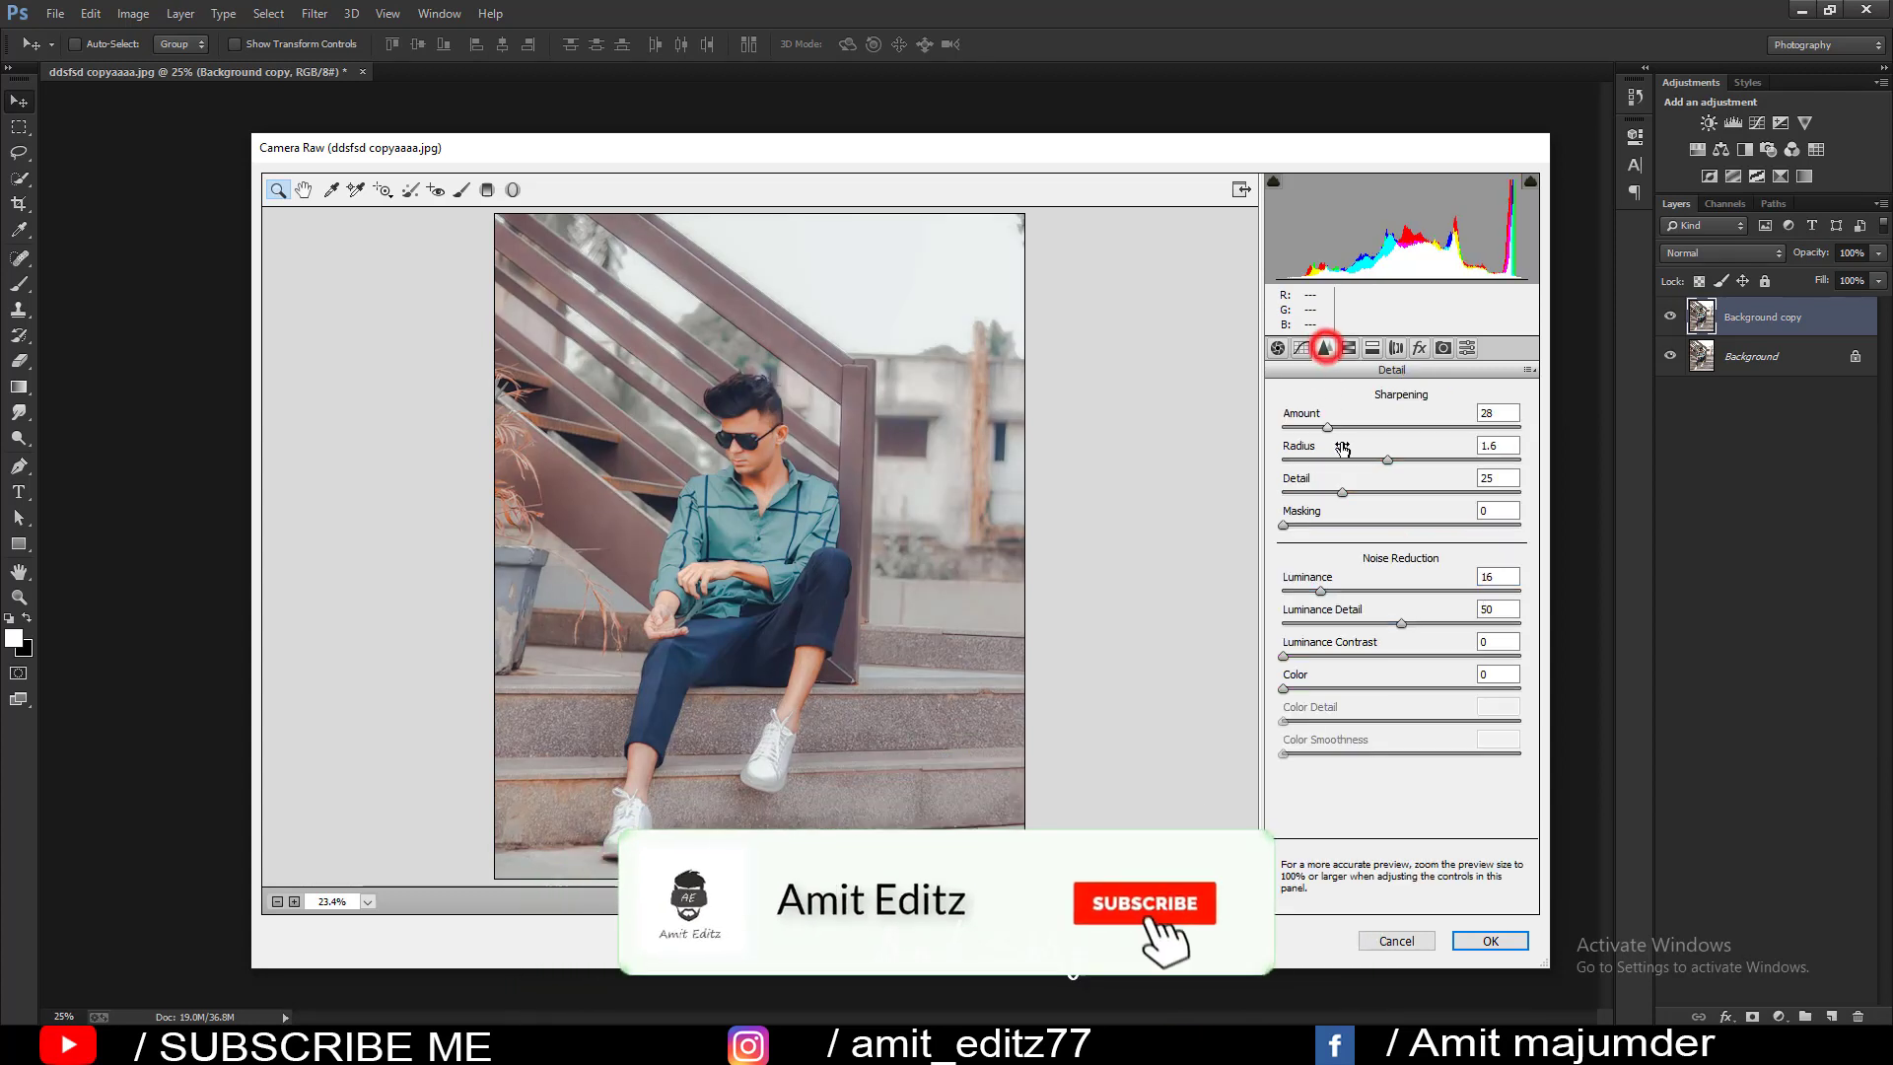
pyautogui.moveTo(1322, 426)
pyautogui.mouseDown()
pyautogui.moveTo(1368, 425)
pyautogui.moveTo(1387, 459)
pyautogui.mouseUp()
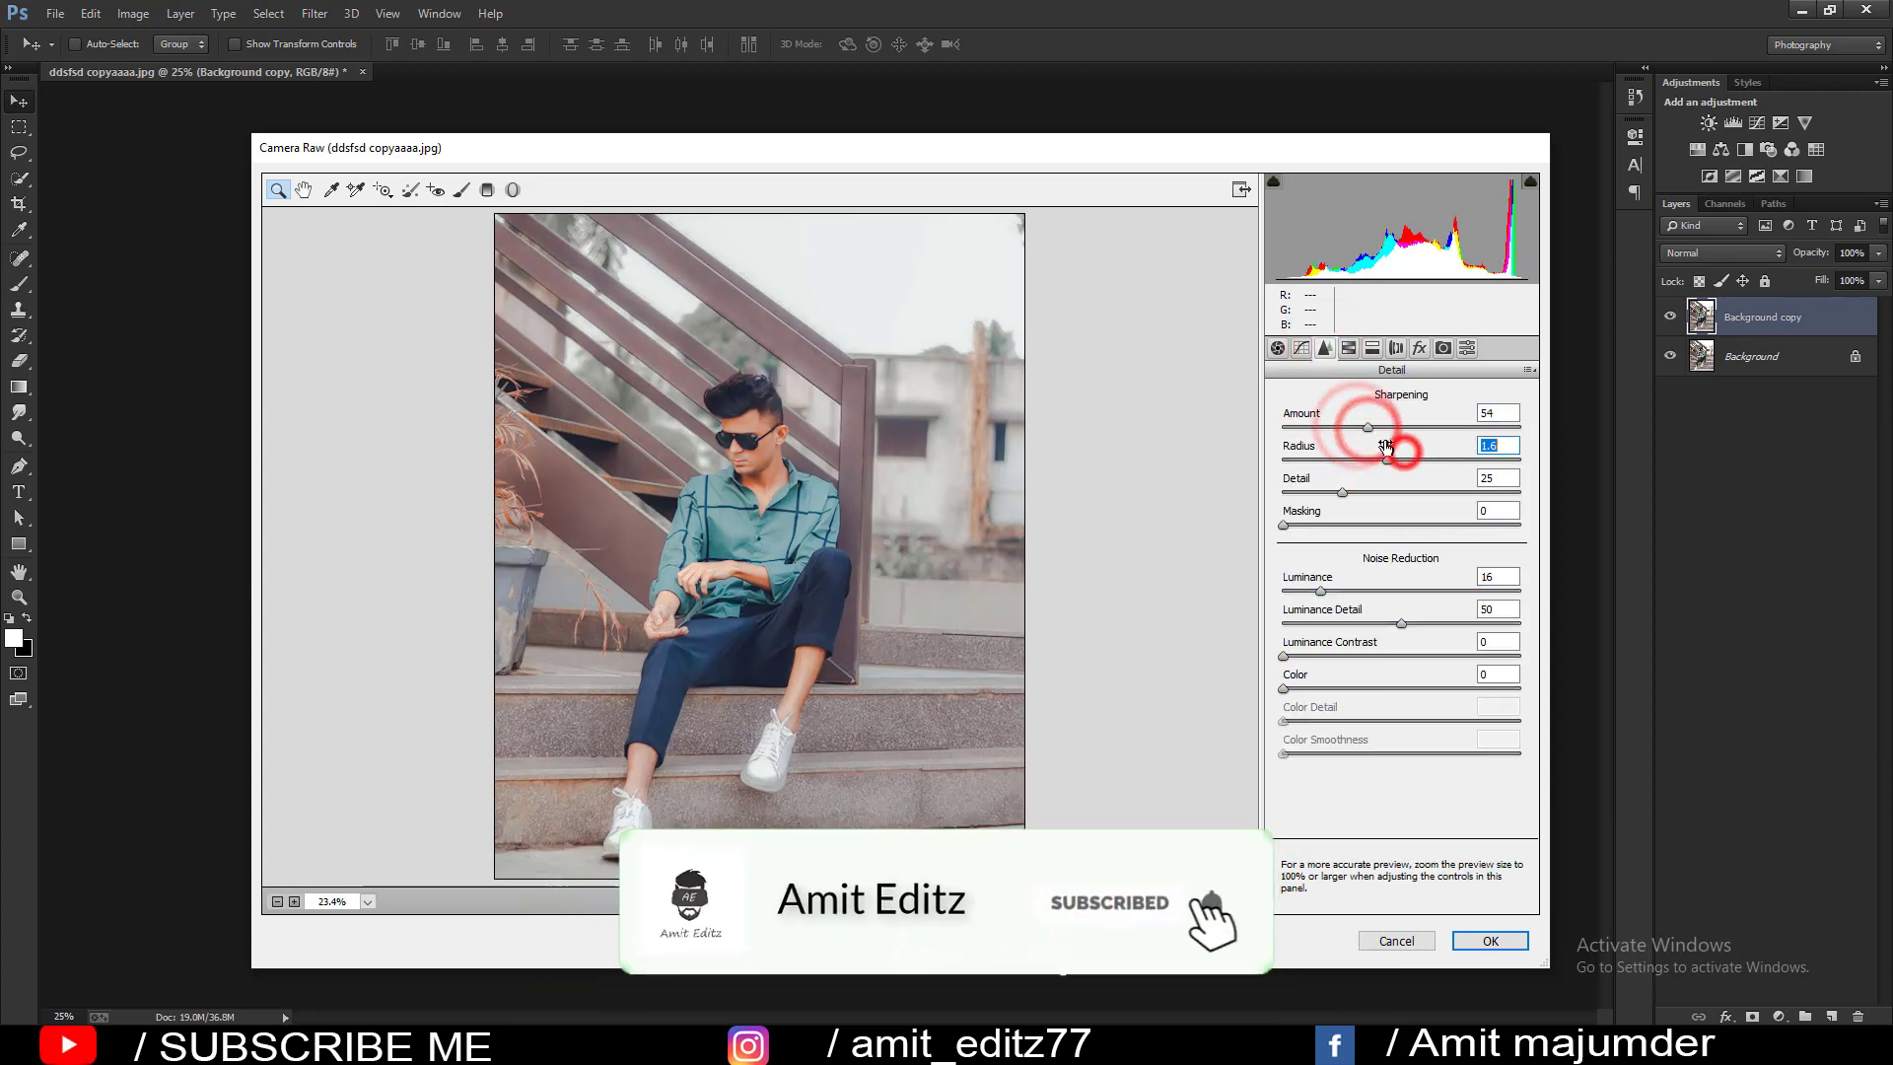
pyautogui.click(1278, 348)
pyautogui.moveTo(1438, 567); pyautogui.dragTo(1449, 569)
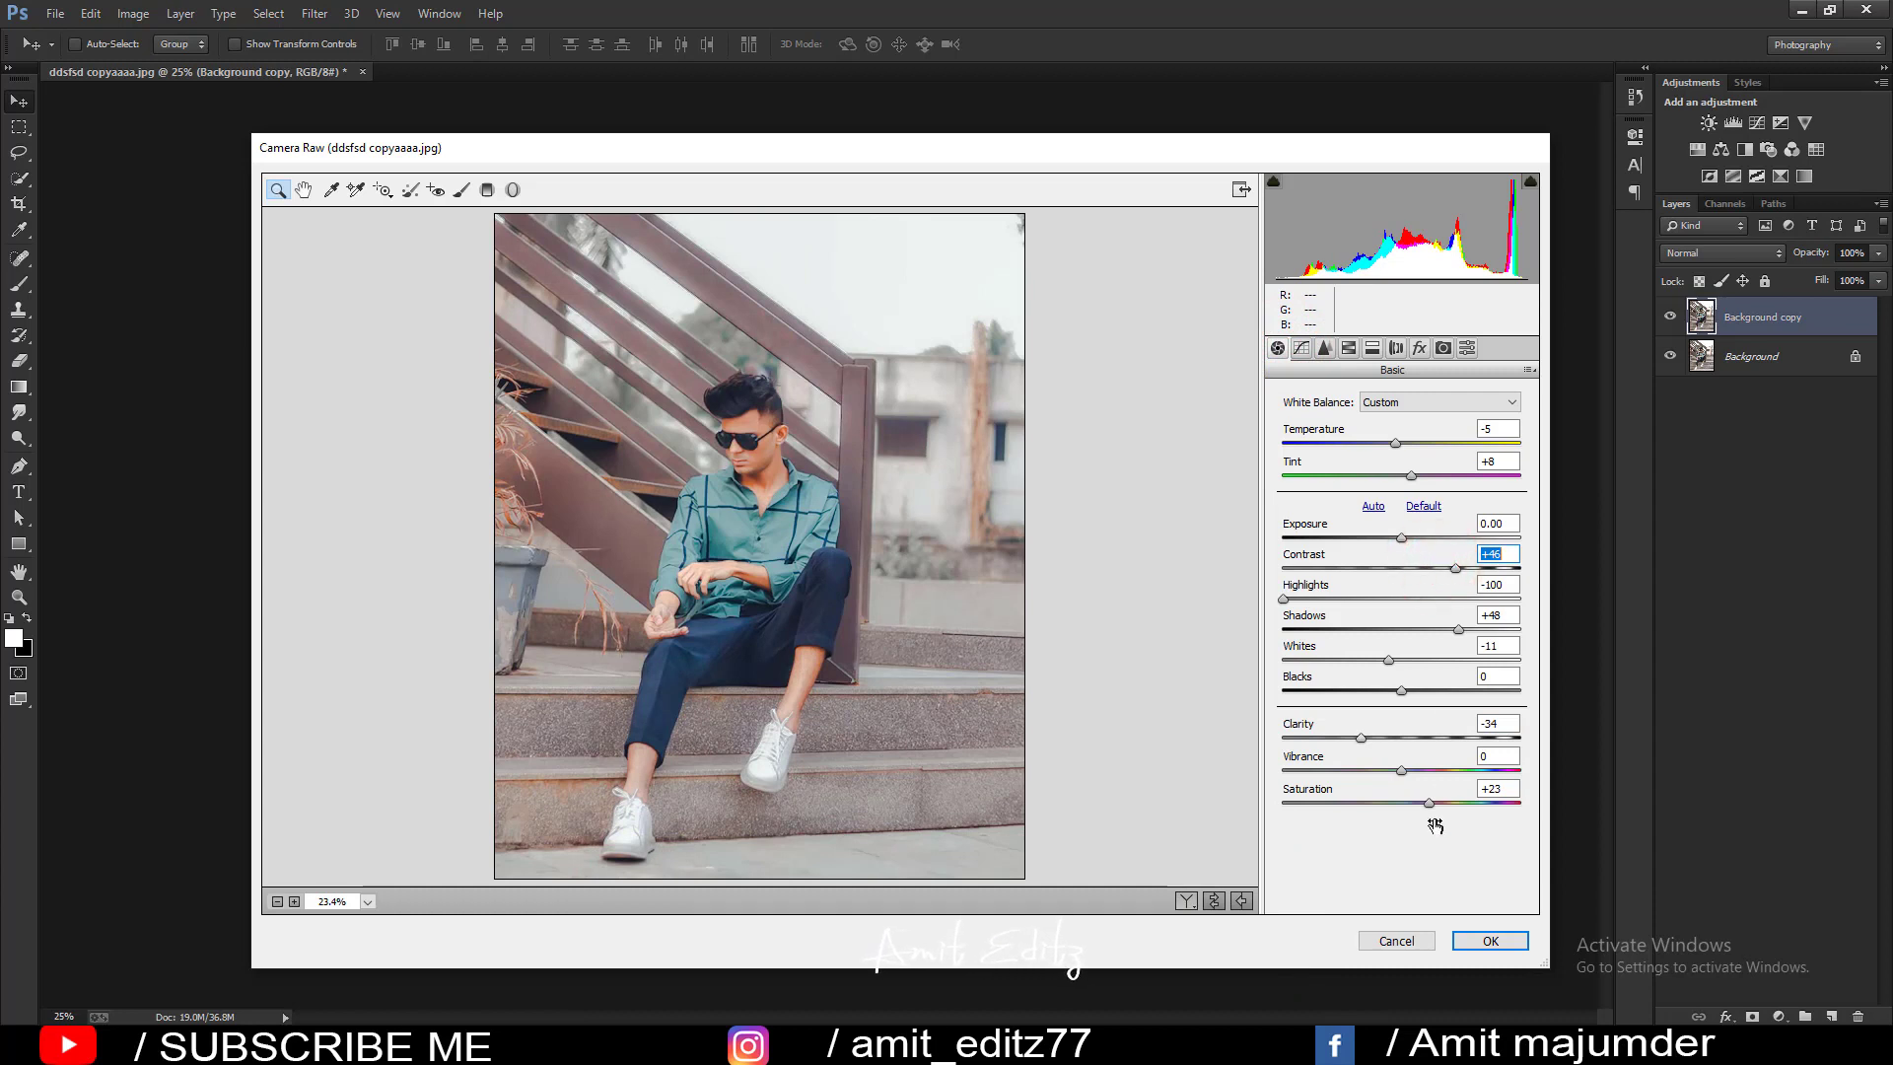
# Add a post-crop vignette with Amount -23, Midpoint 43, Roundness -8.
pyautogui.click(1420, 348)
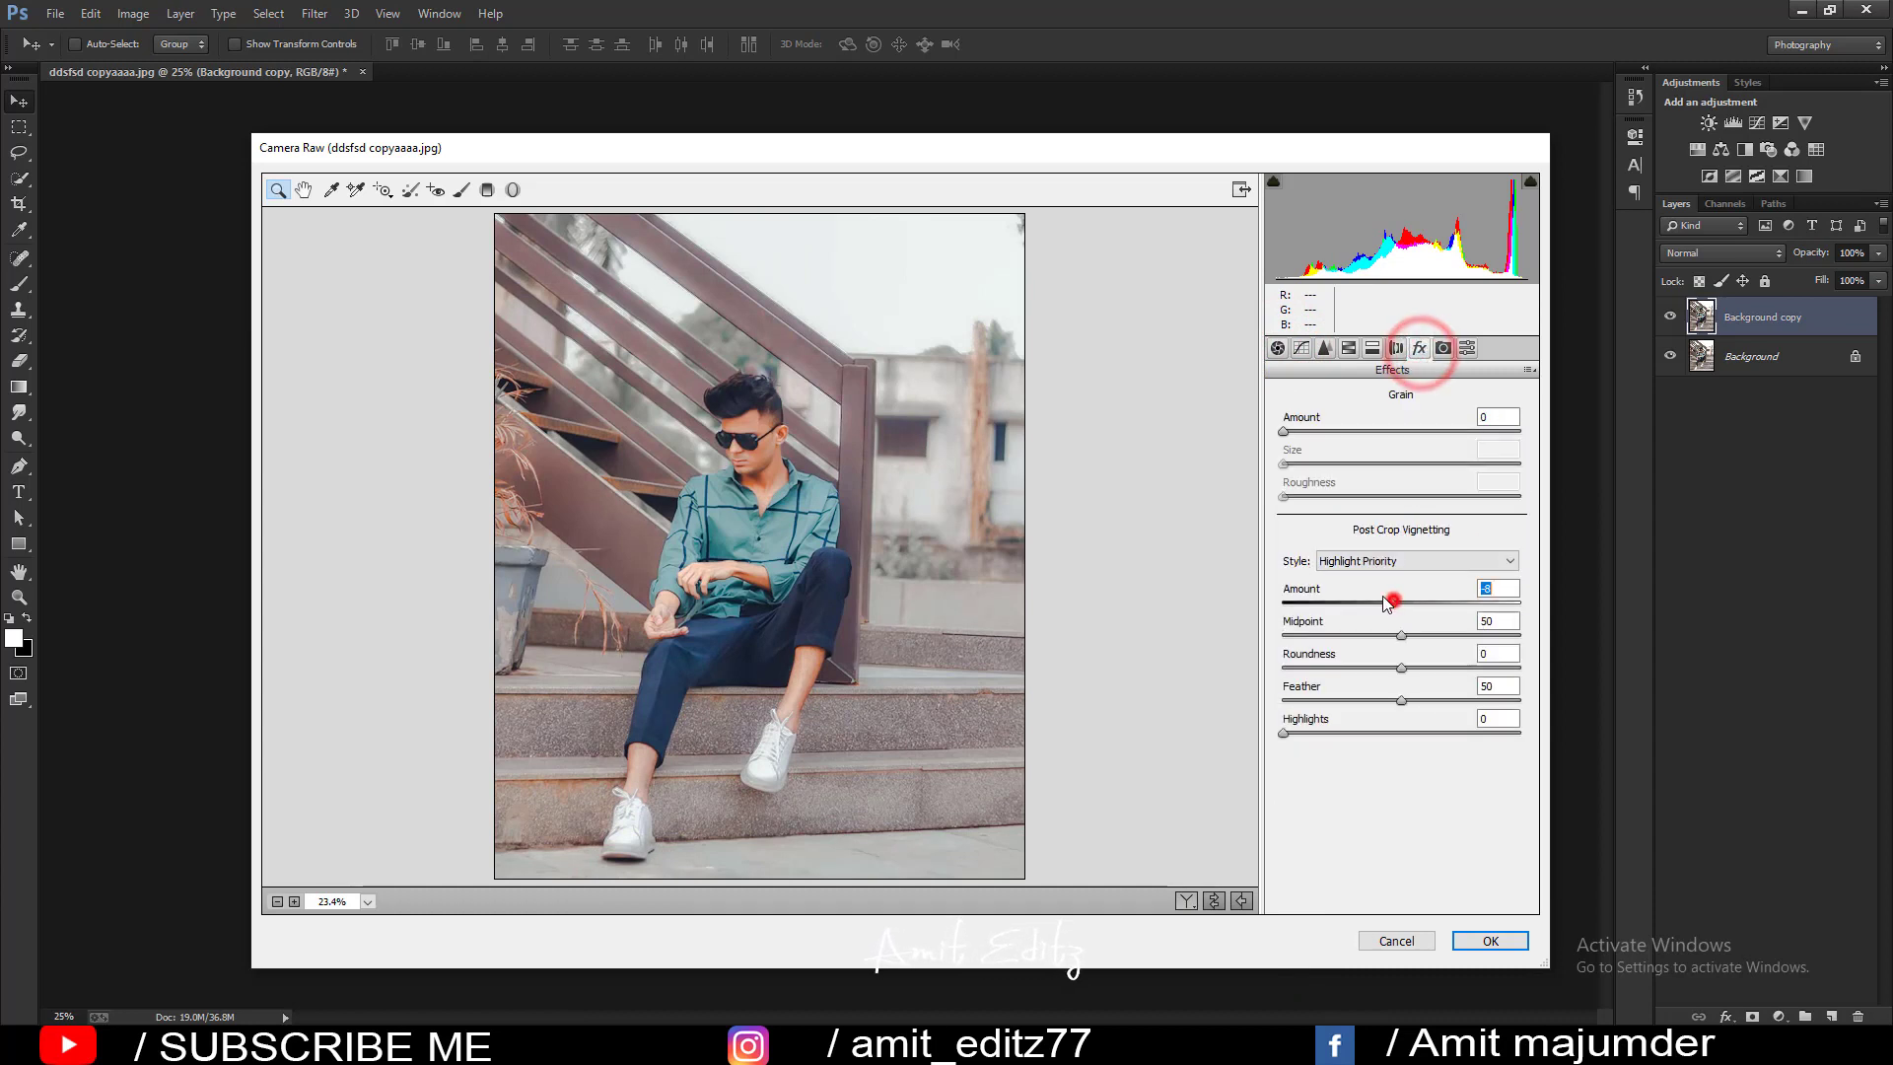
pyautogui.moveTo(1401, 601)
pyautogui.mouseDown()
pyautogui.moveTo(1373, 601)
pyautogui.moveTo(1422, 700)
pyautogui.mouseUp()
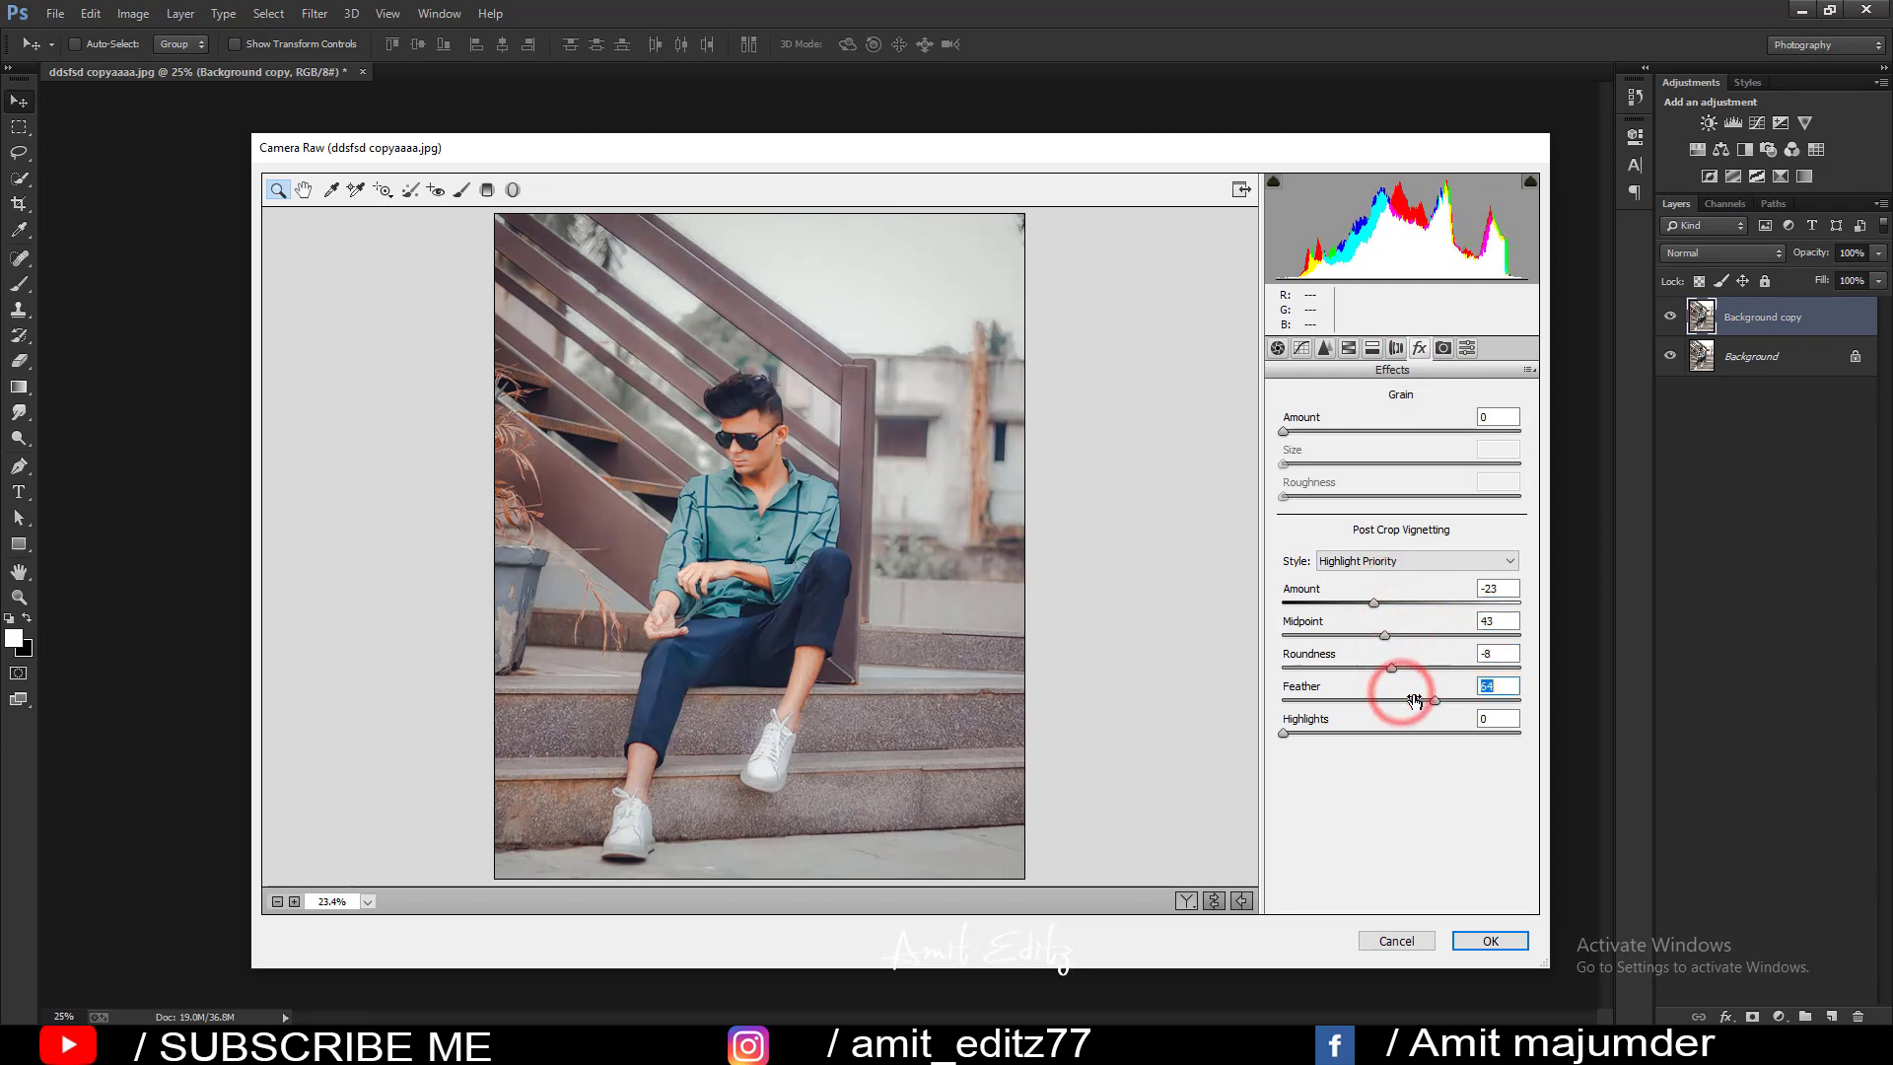
pyautogui.click(1326, 348)
# Lift the Blue point curve's black point so the shadows output 25.
pyautogui.click(1301, 348)
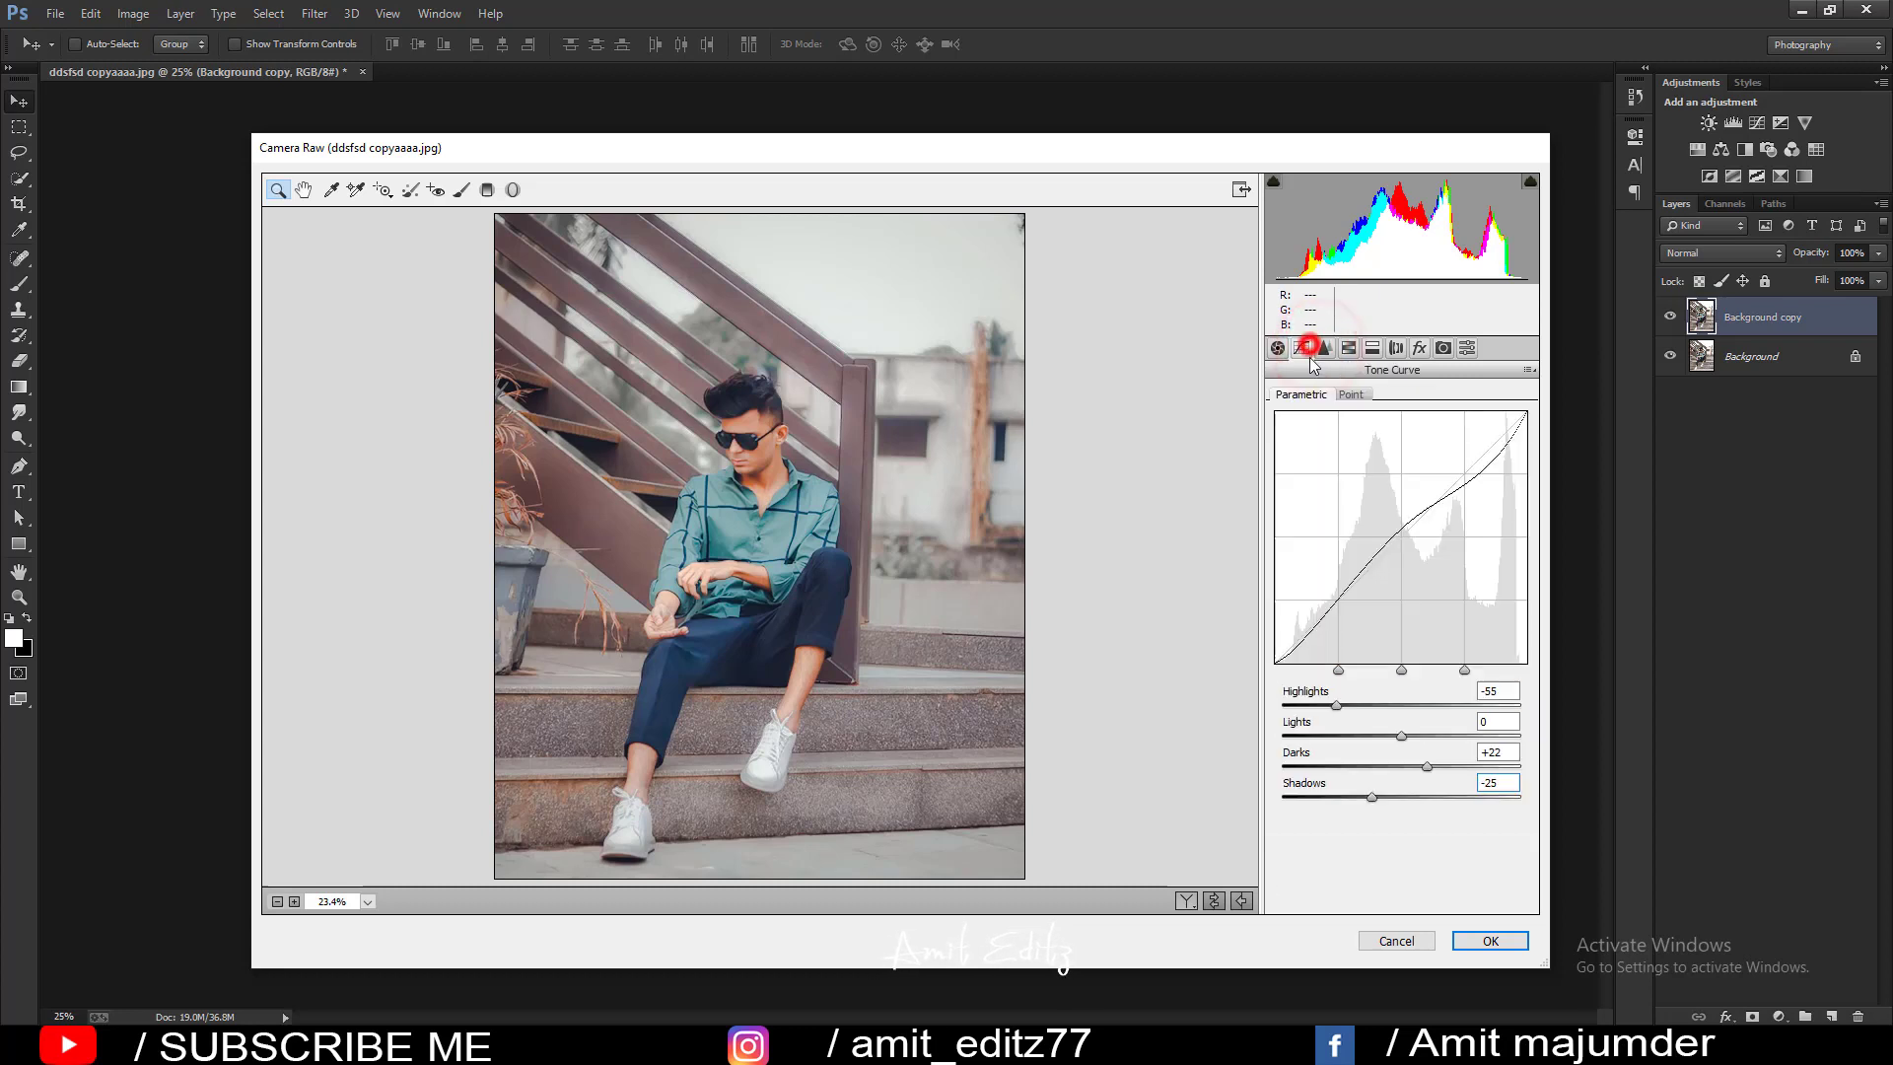
pyautogui.click(1351, 395)
pyautogui.click(1350, 455)
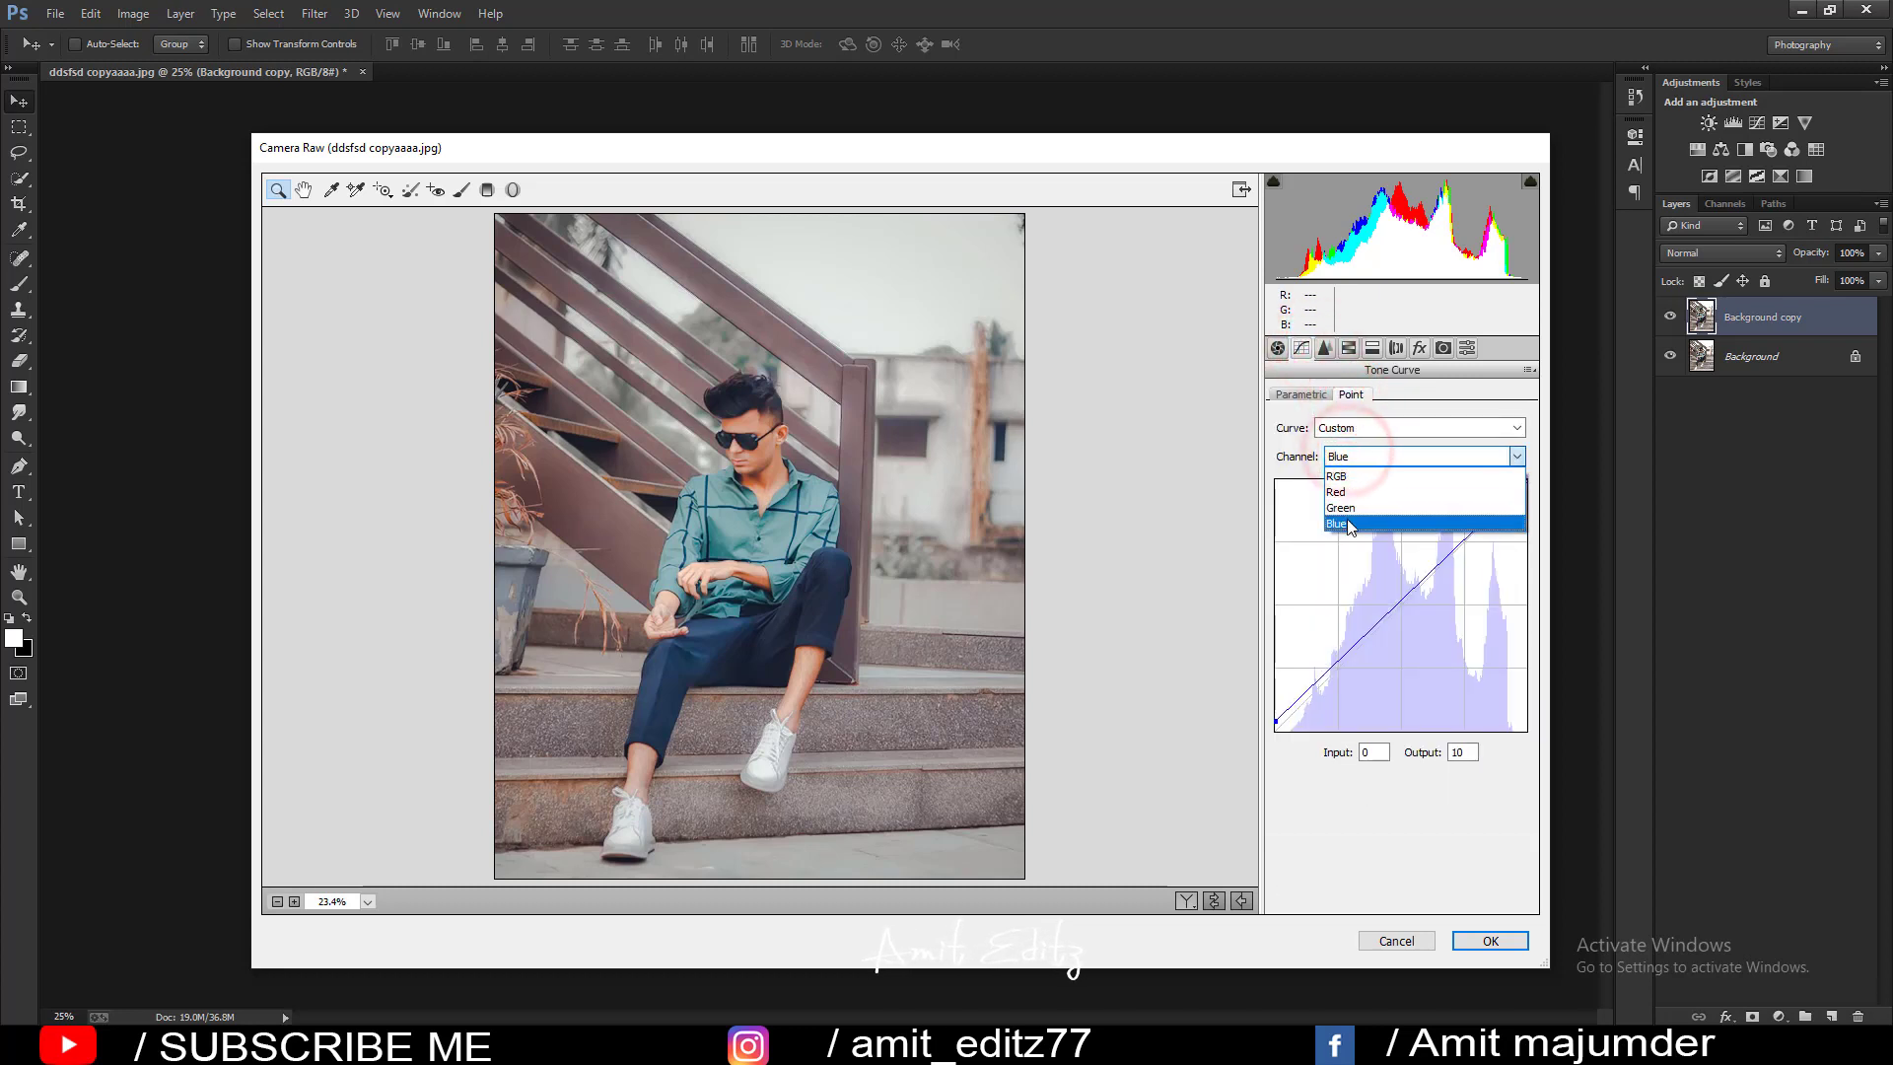
pyautogui.click(1343, 523)
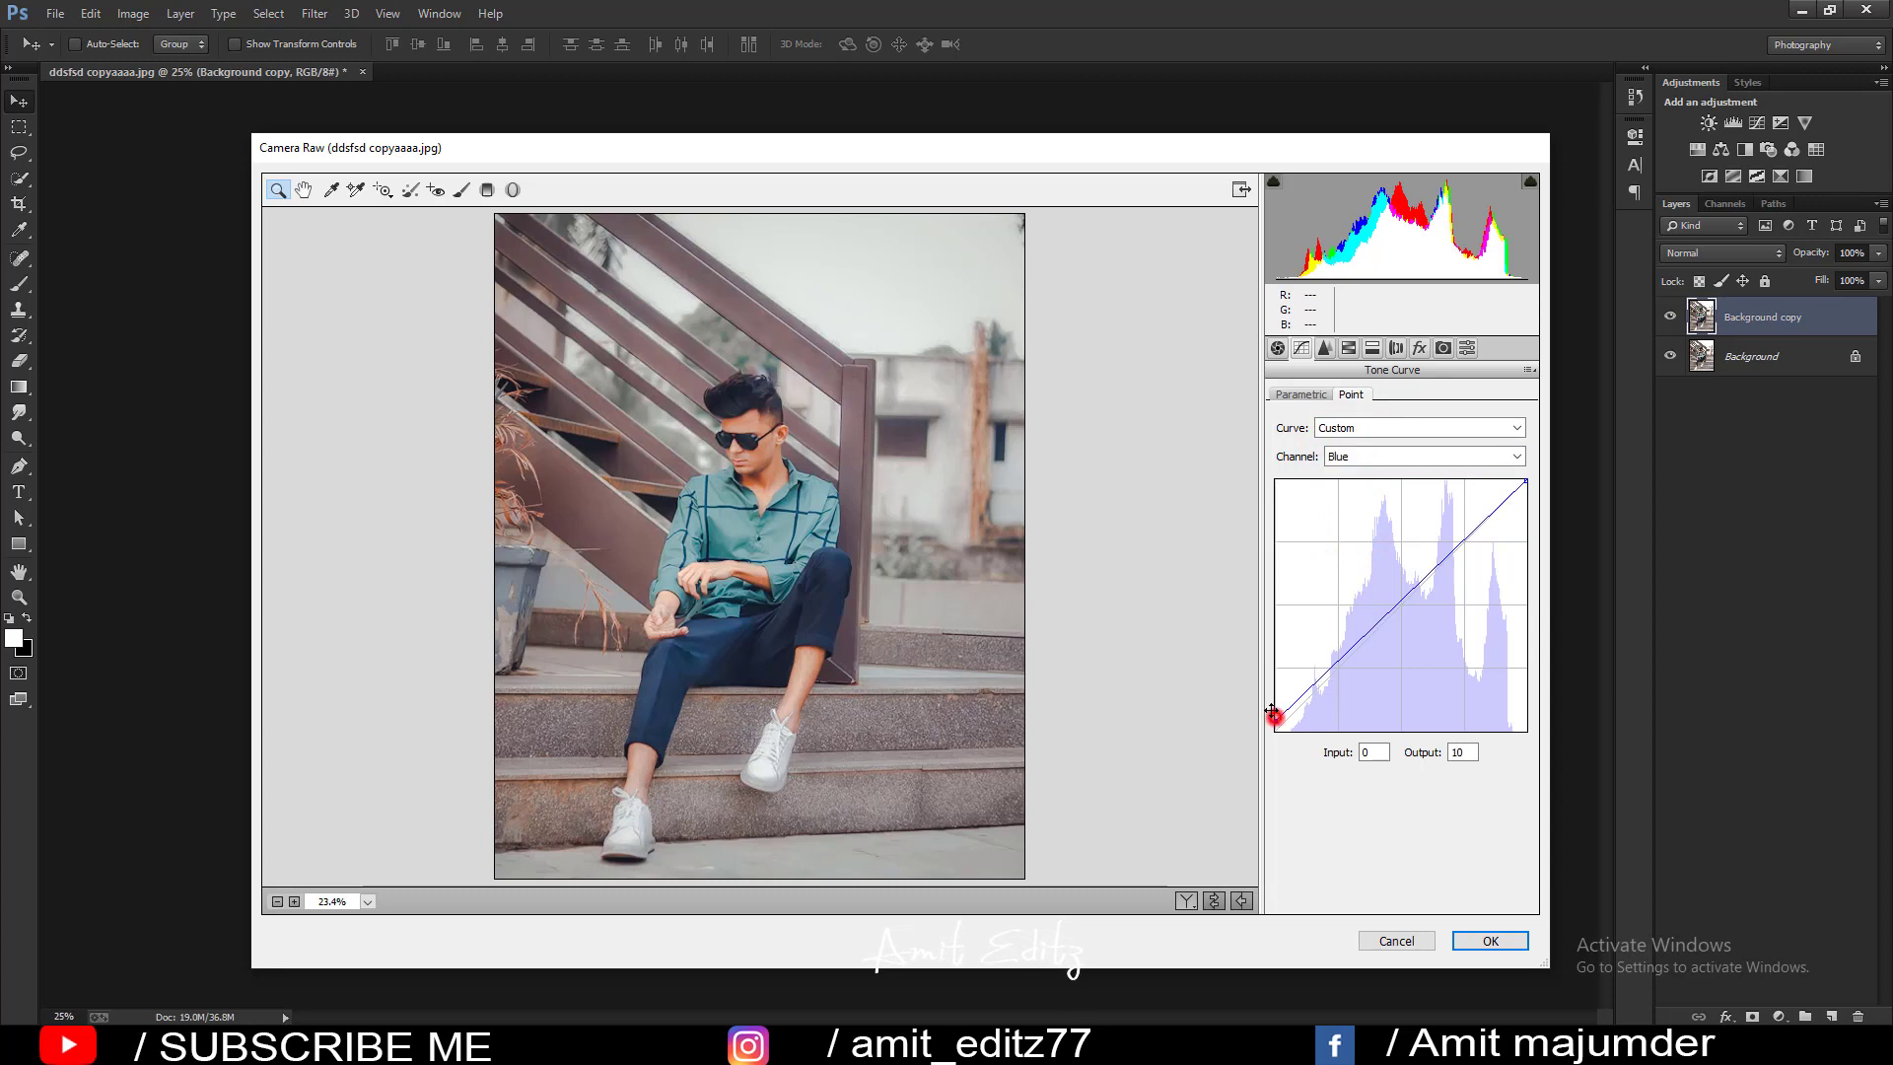
pyautogui.moveTo(1272, 712); pyautogui.dragTo(1265, 704)
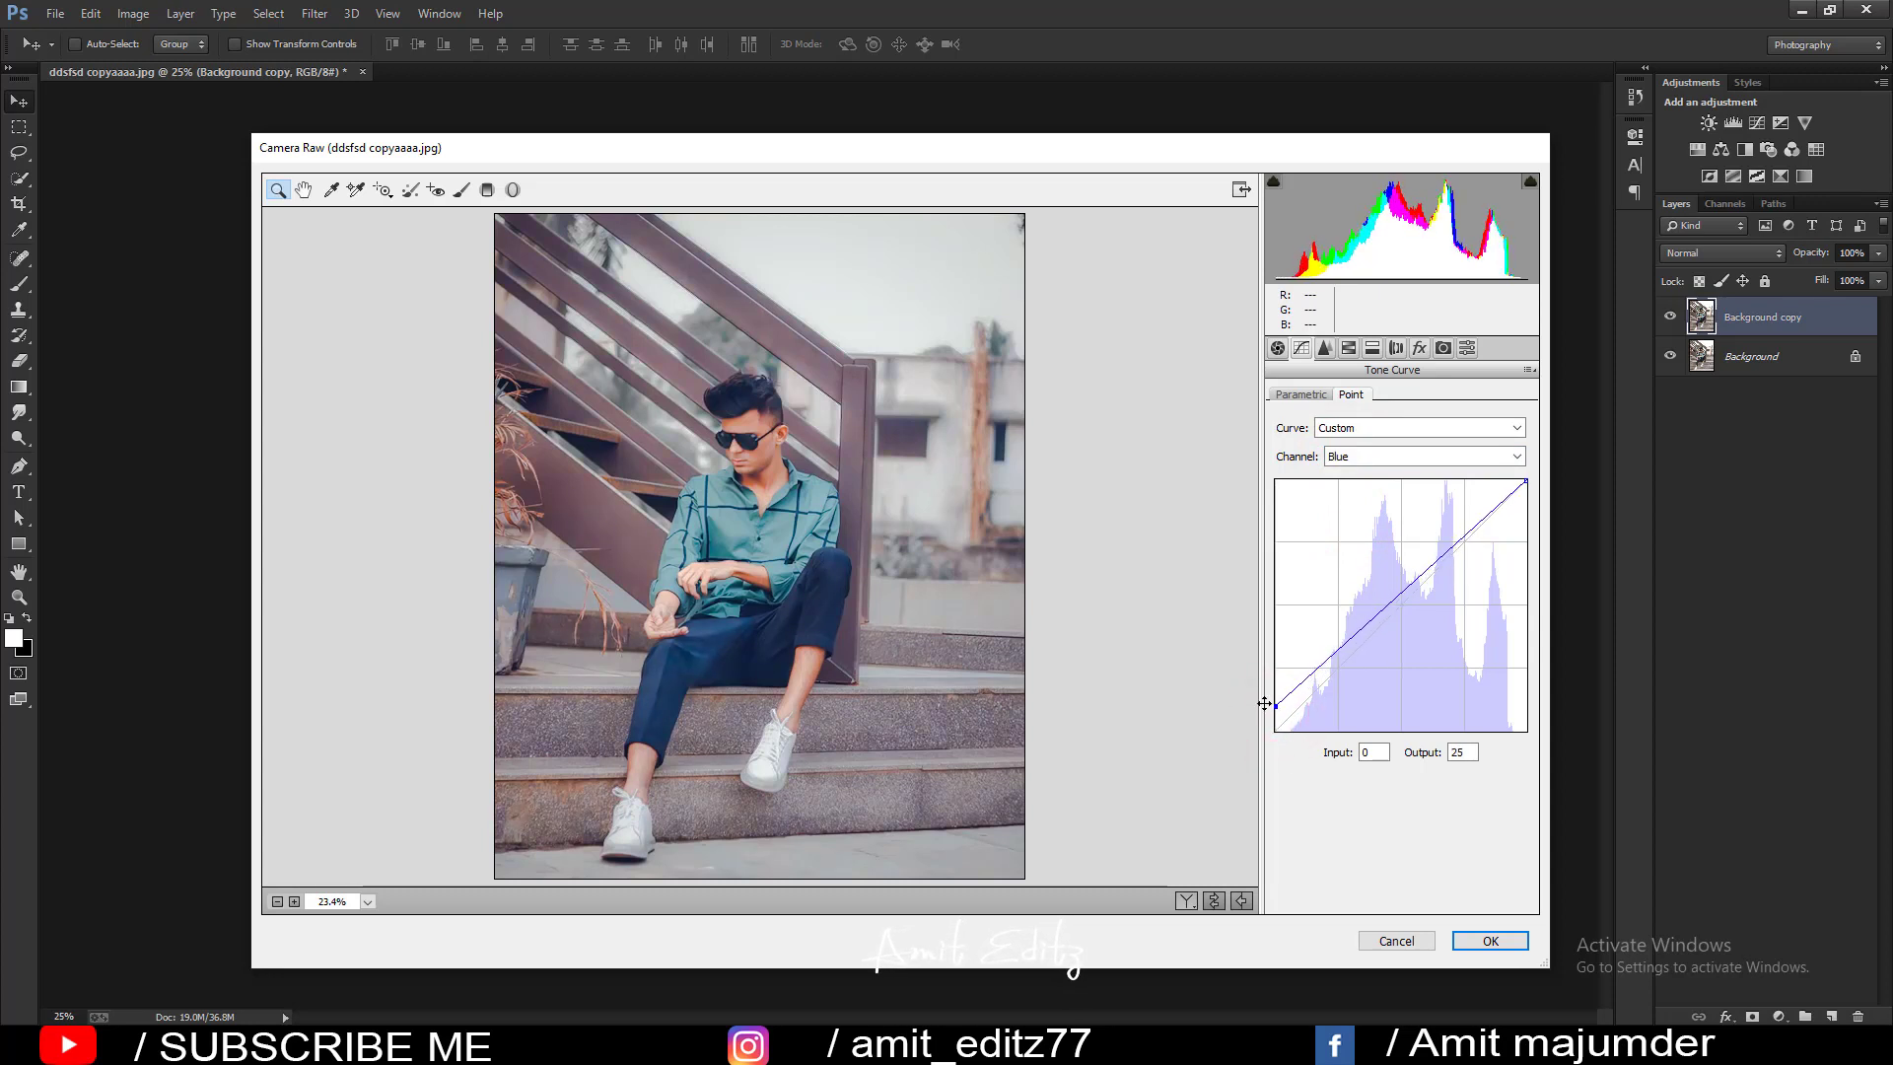
# Set Blacks to +33 and Clarity to -22 in the Basic panel.
pyautogui.click(1278, 348)
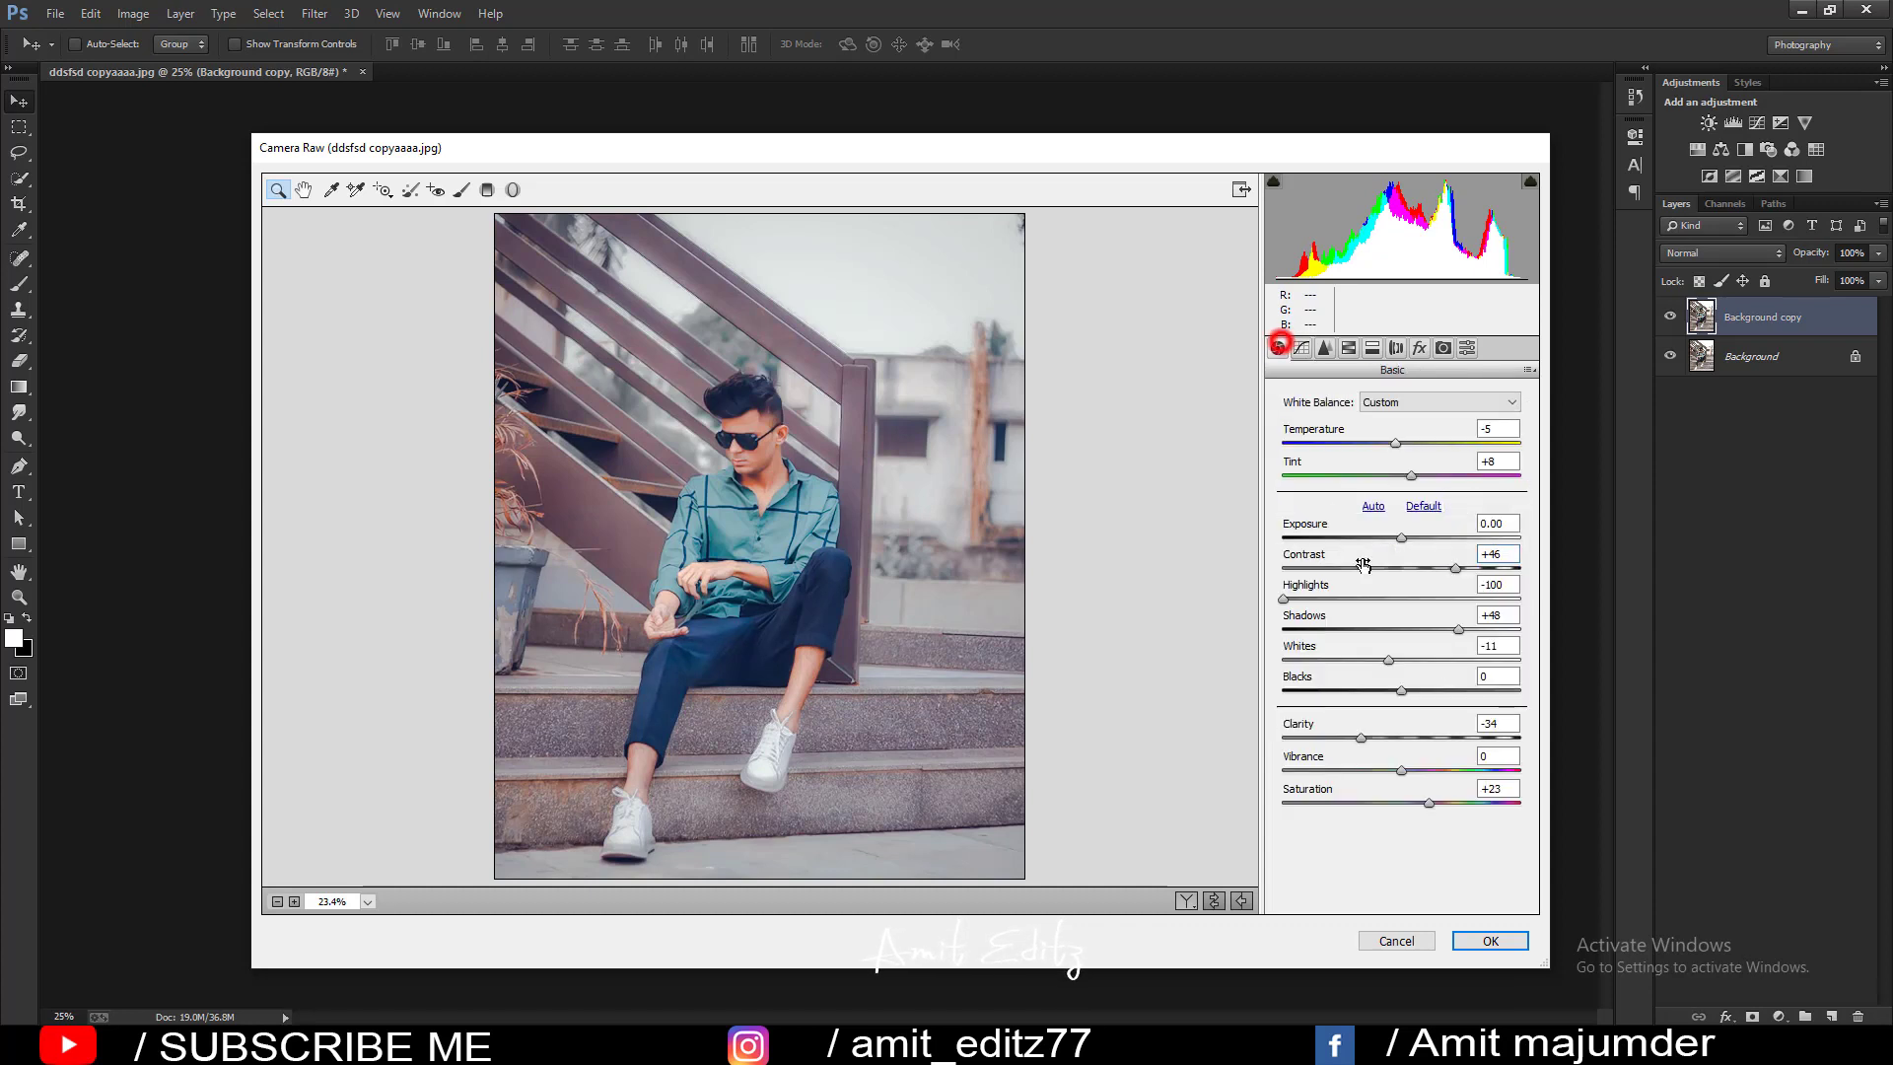
pyautogui.moveTo(1405, 689); pyautogui.dragTo(1437, 690)
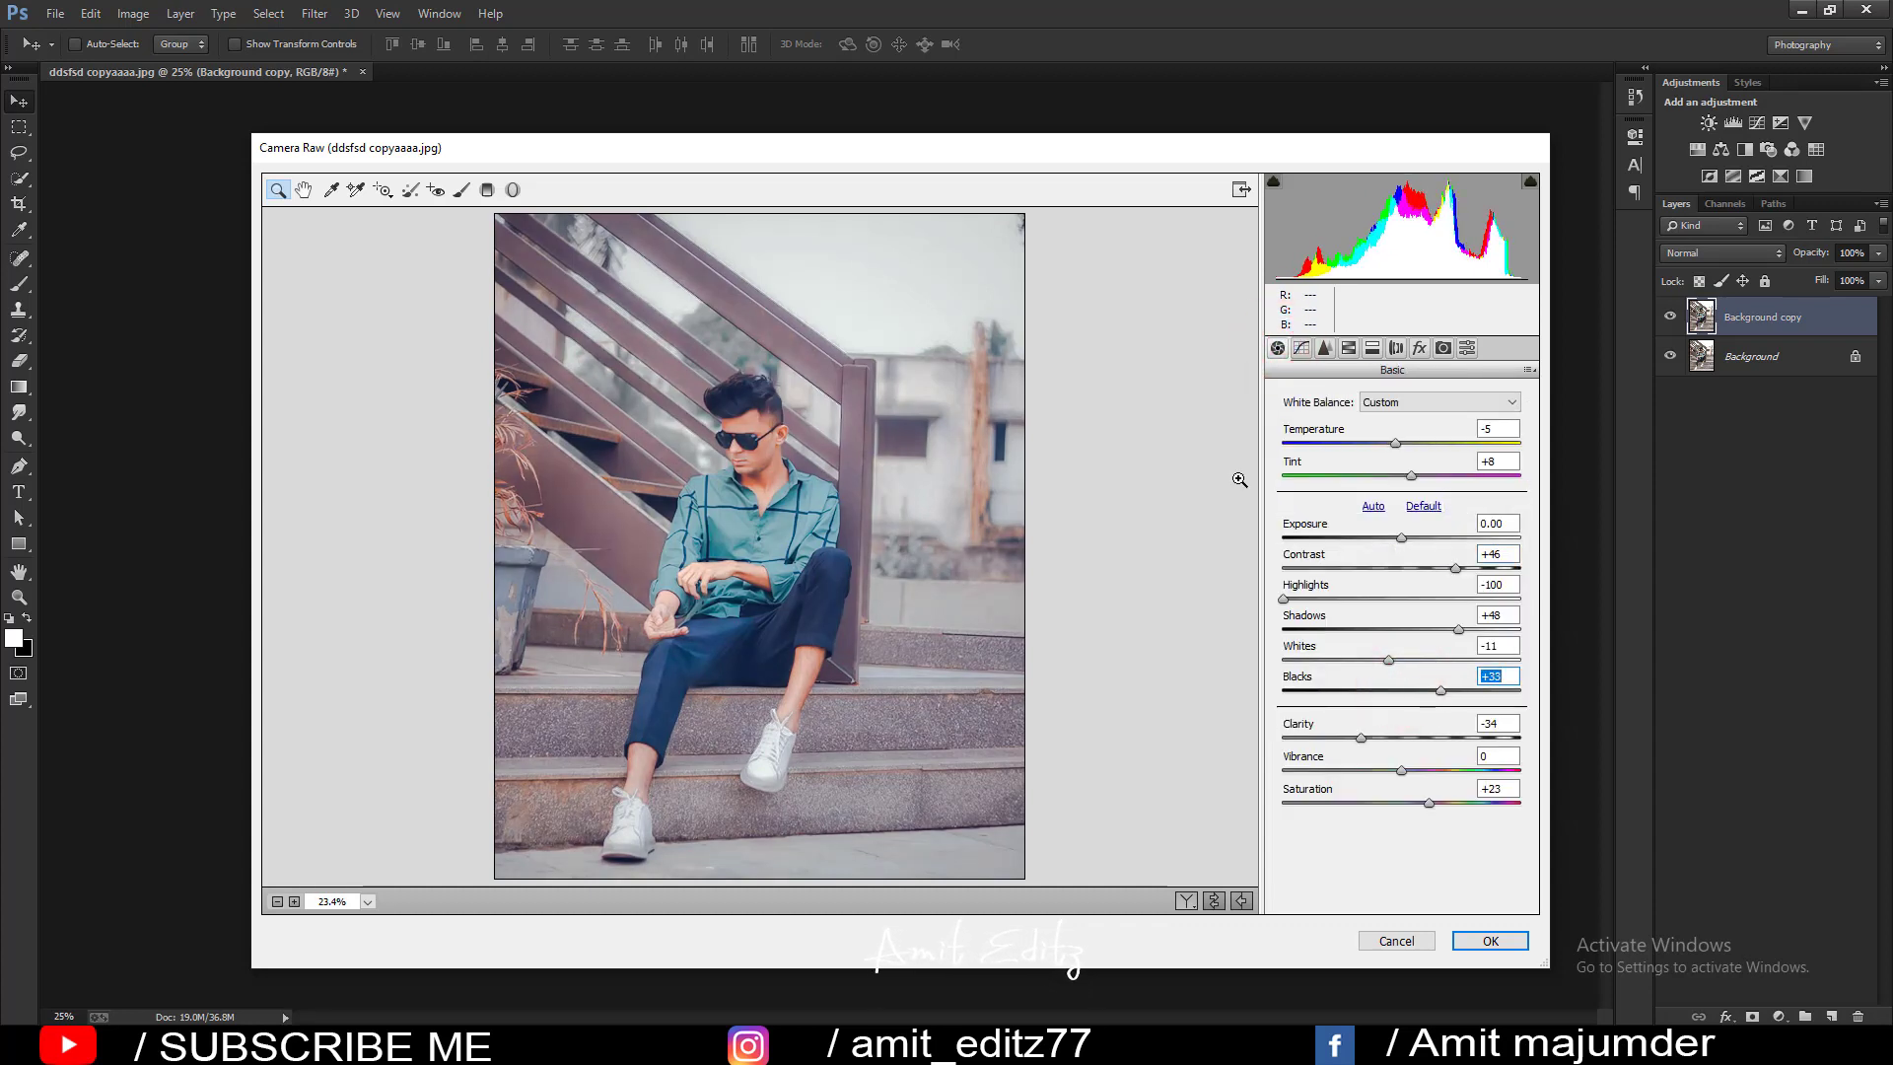
pyautogui.moveTo(1365, 739); pyautogui.dragTo(1400, 742)
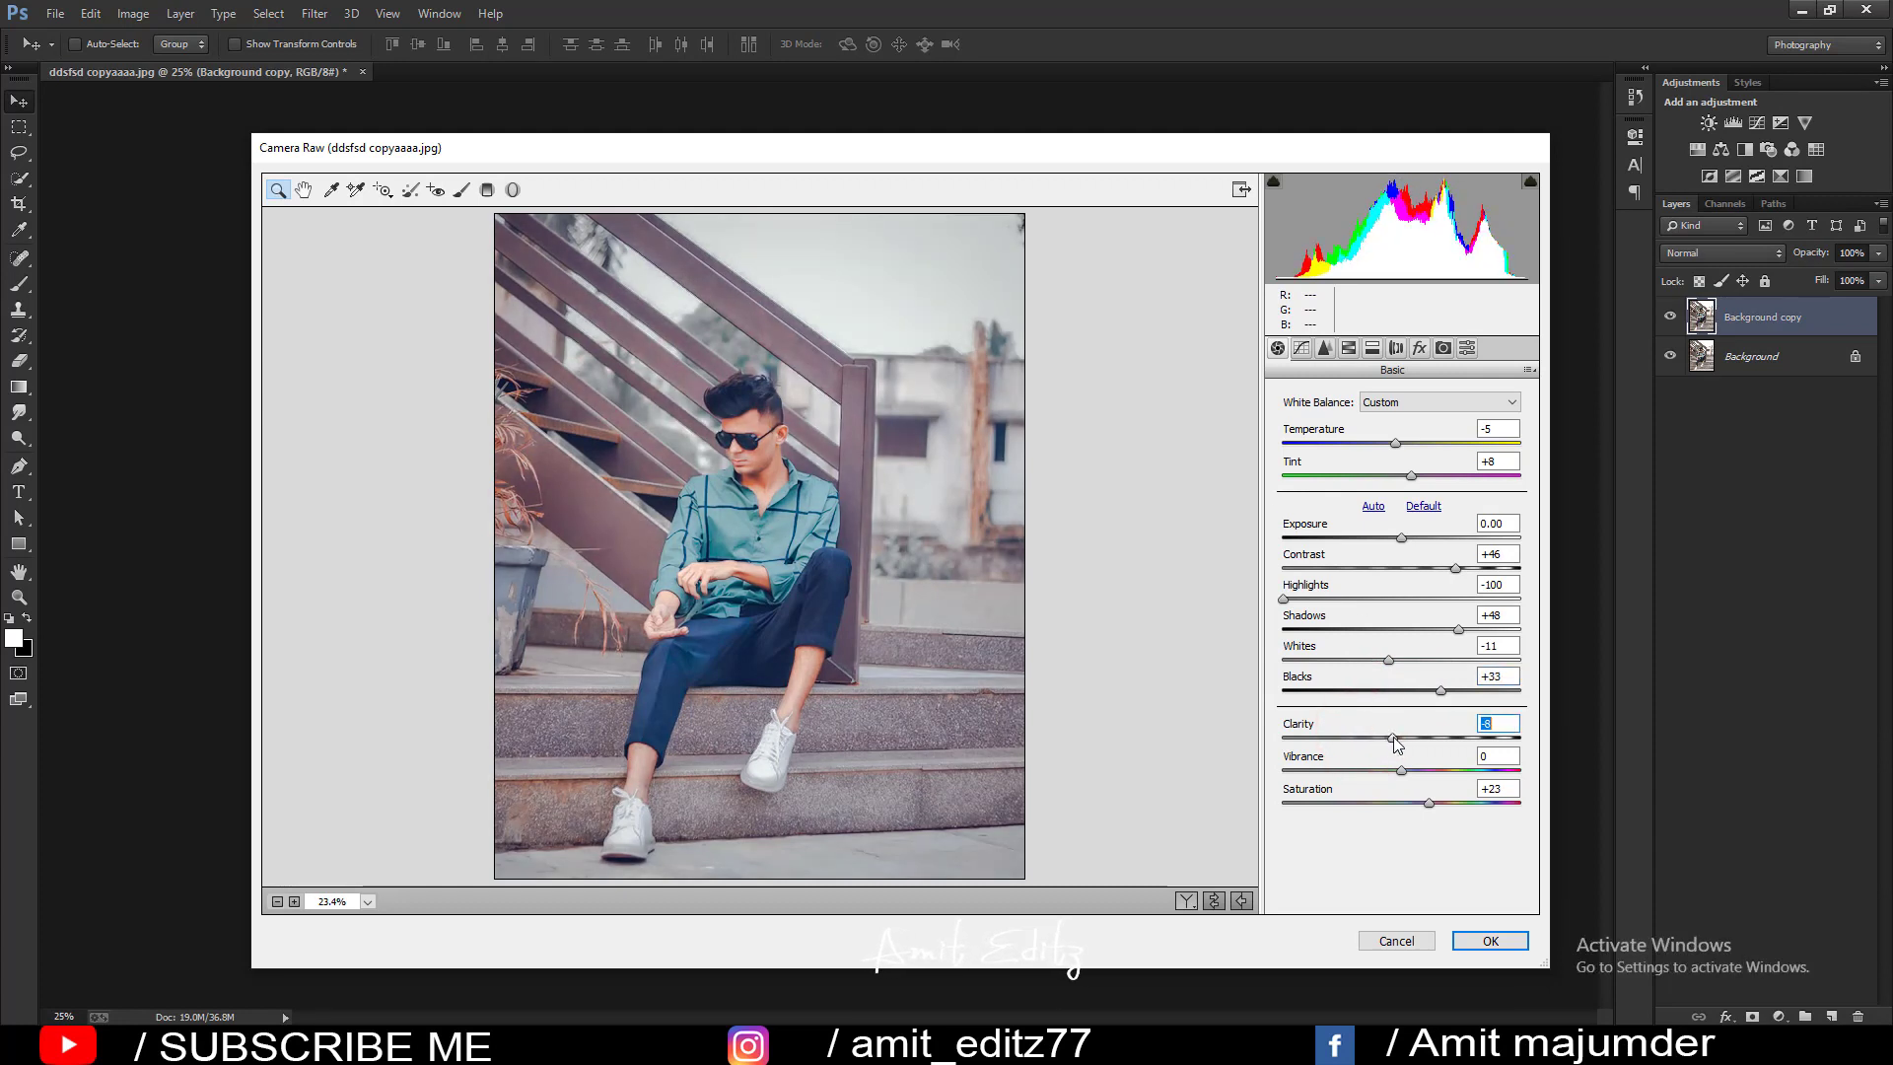
pyautogui.moveTo(1395, 740); pyautogui.dragTo(1373, 738)
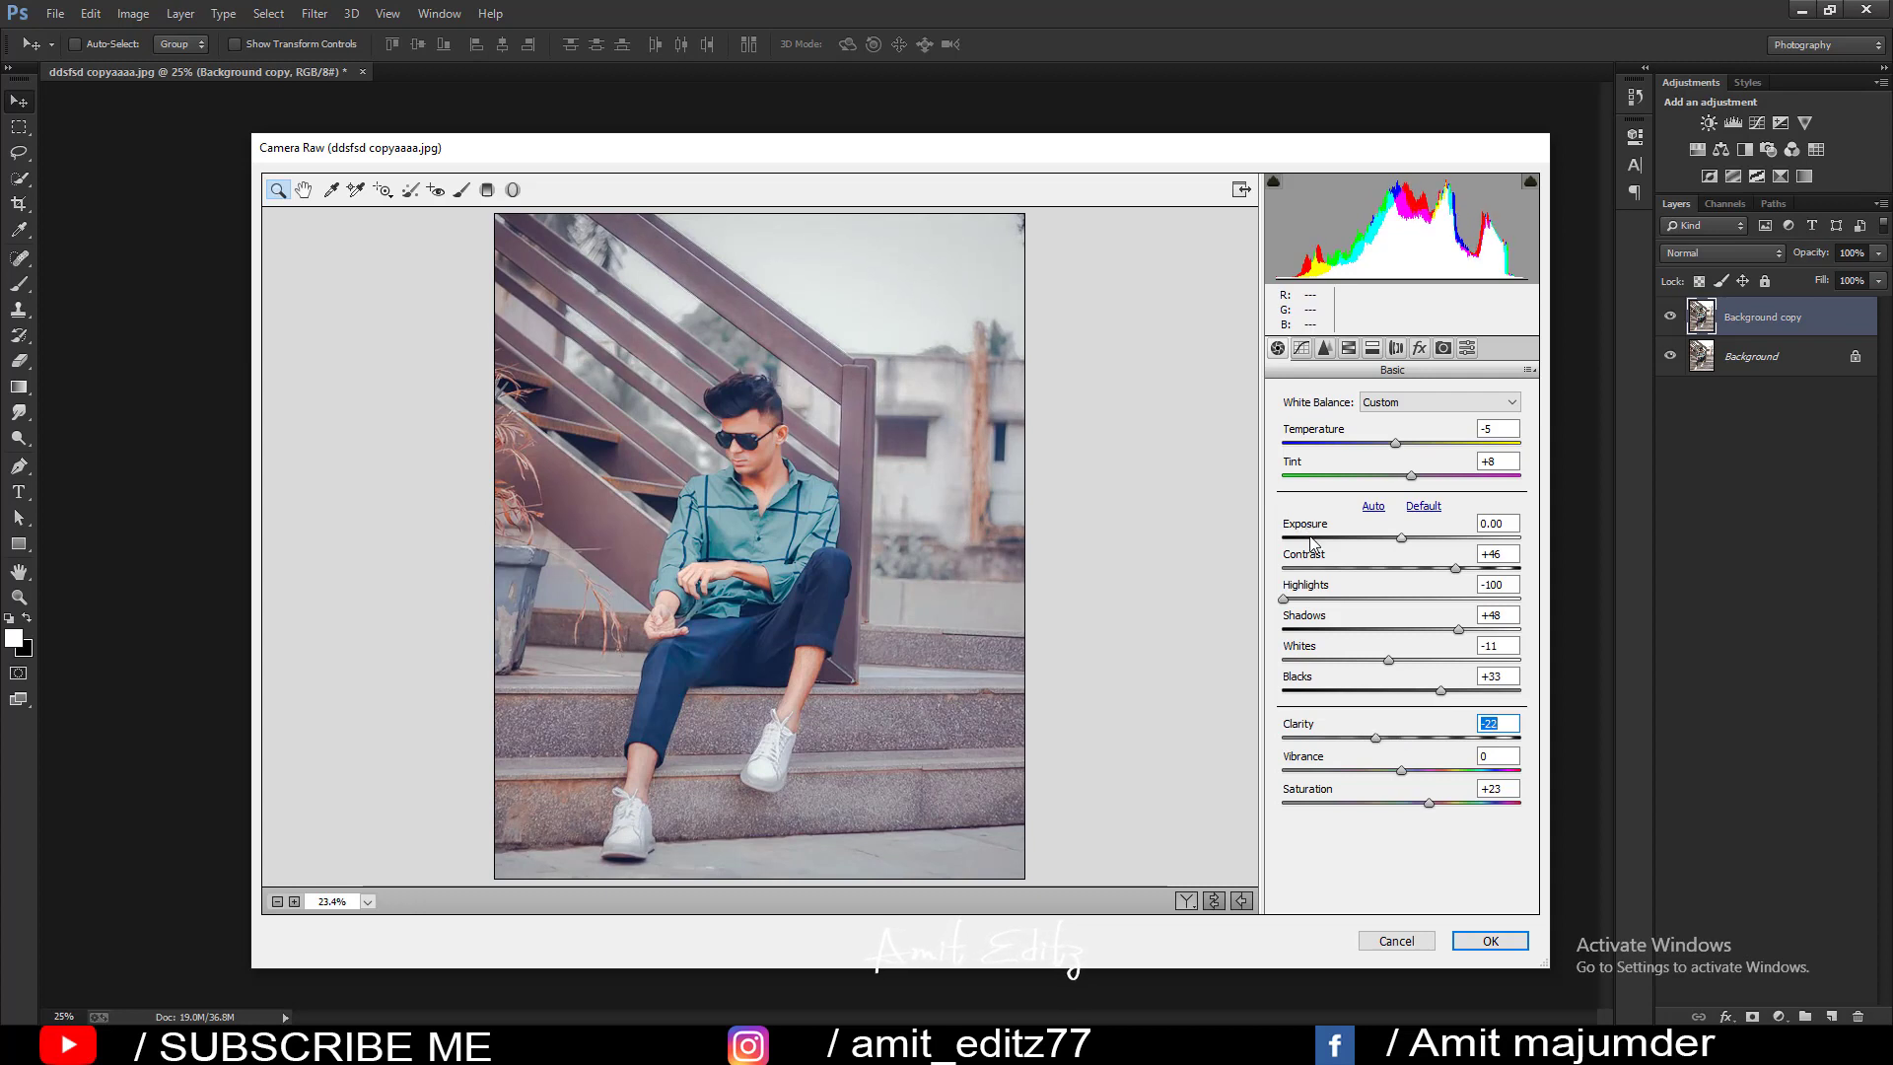
# Lower HSL saturation slightly for Reds and to -9 for Oranges.
pyautogui.click(1348, 348)
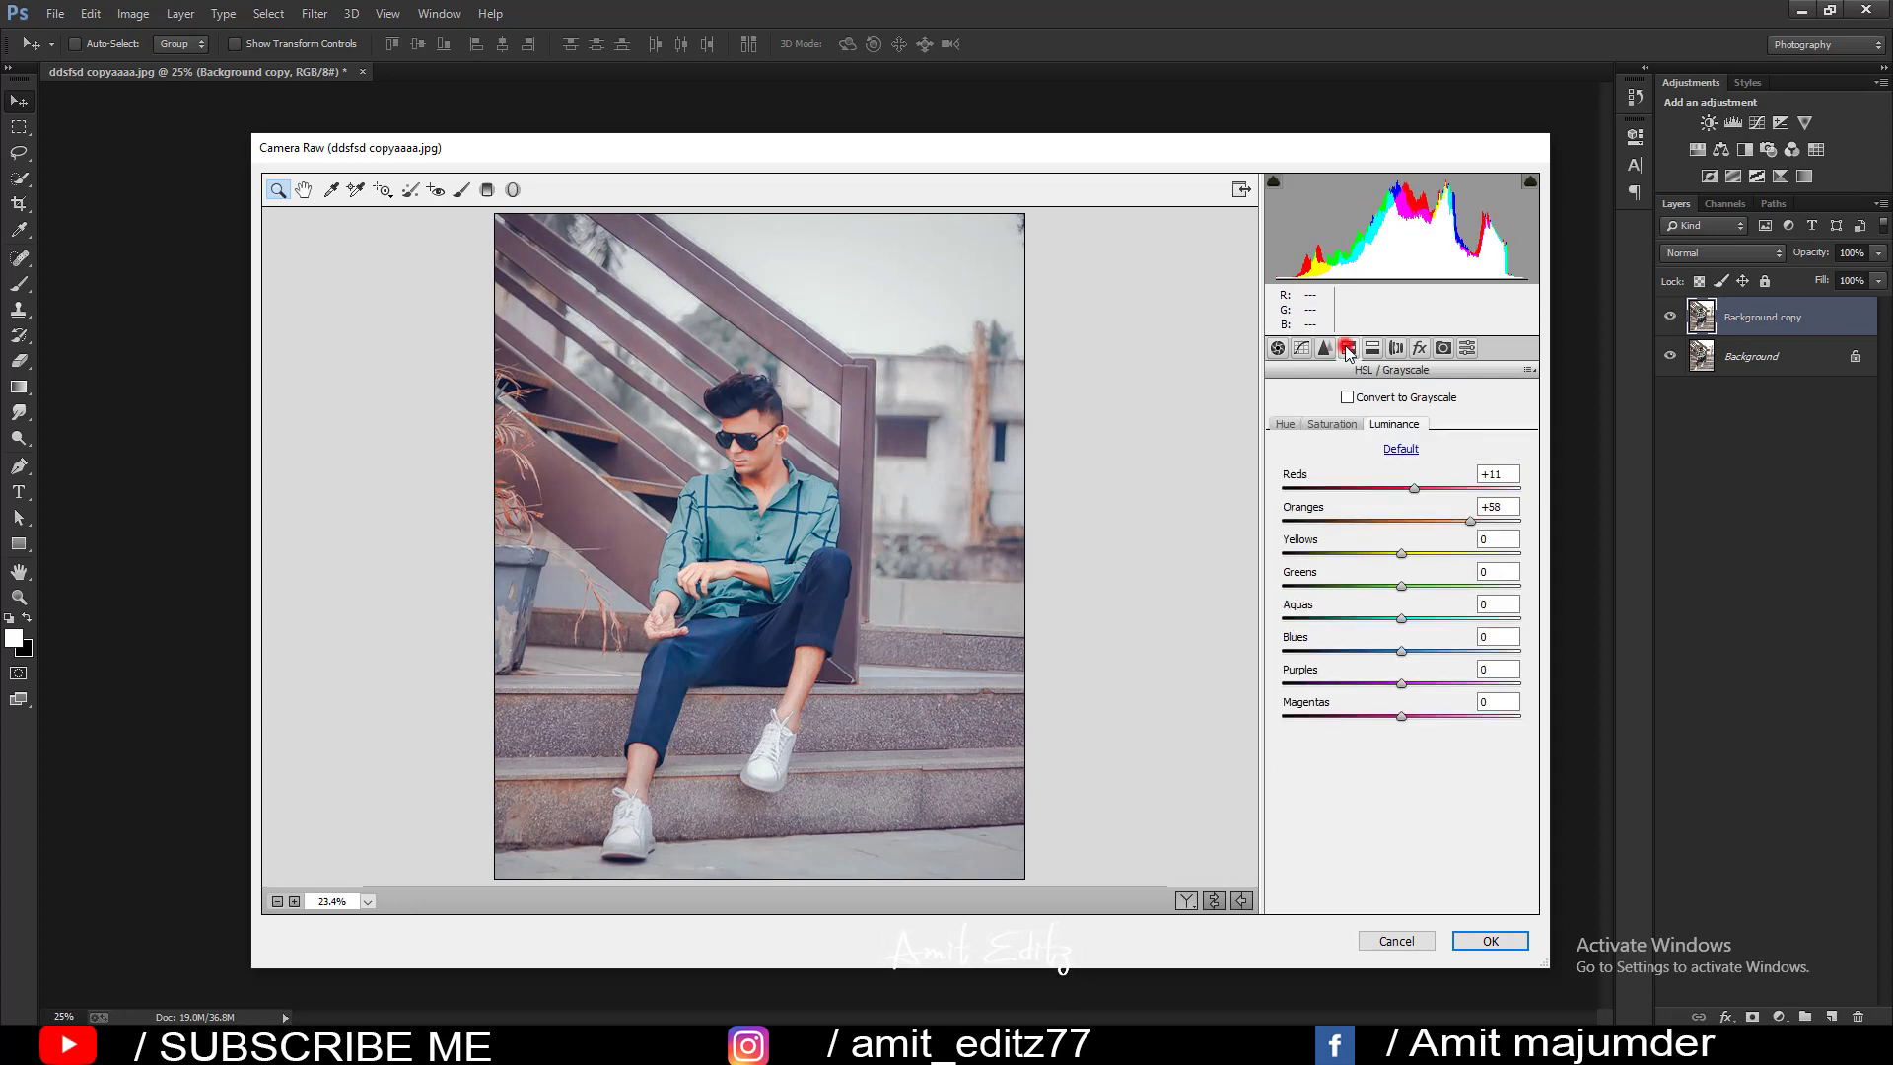
pyautogui.click(1332, 424)
pyautogui.moveTo(1404, 490)
pyautogui.mouseDown()
pyautogui.moveTo(1378, 490)
pyautogui.moveTo(1395, 520)
pyautogui.mouseUp()
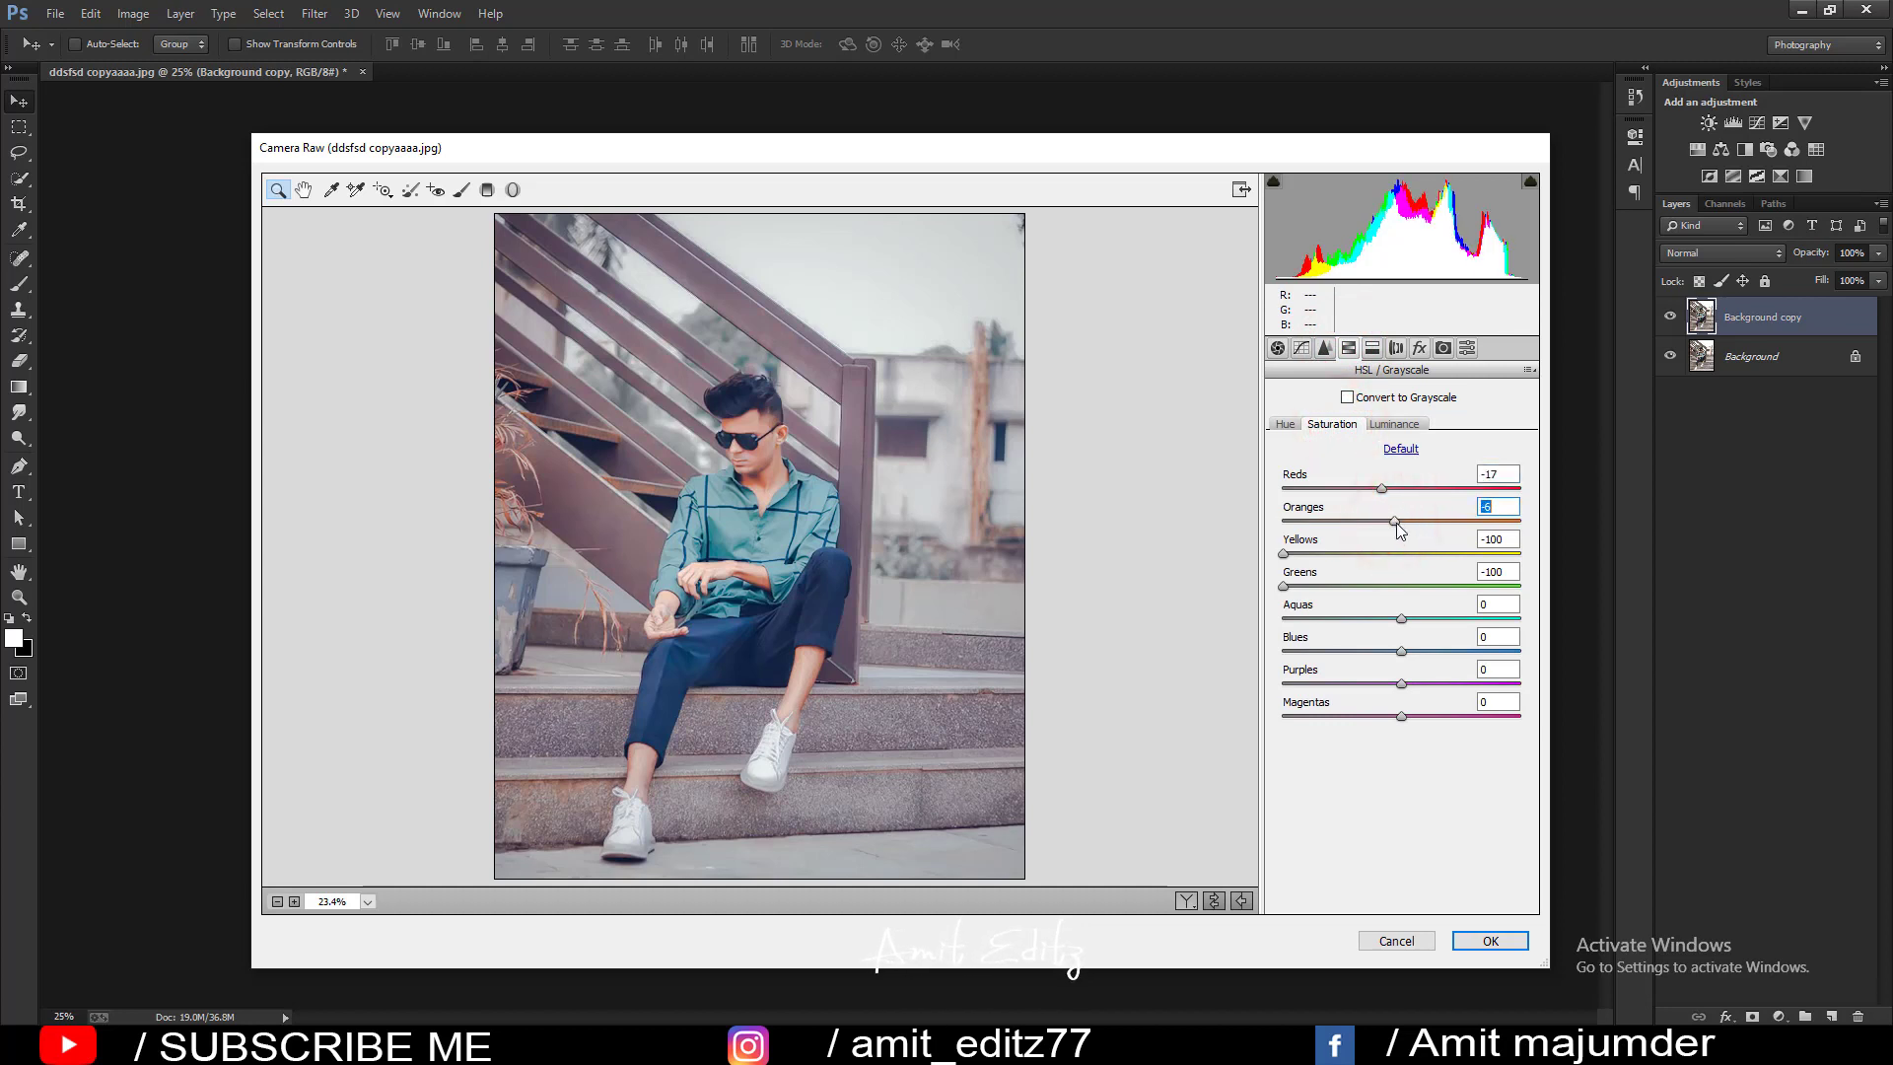
pyautogui.moveTo(1381, 489)
pyautogui.mouseDown()
pyautogui.moveTo(1357, 487)
pyautogui.moveTo(1427, 488)
pyautogui.mouseUp()
pyautogui.moveTo(1395, 519)
pyautogui.mouseDown()
pyautogui.moveTo(1357, 520)
pyautogui.moveTo(1398, 493)
pyautogui.mouseUp()
# Set Split Toning Highlights Saturation to 8 with Hue 57.
pyautogui.click(1371, 347)
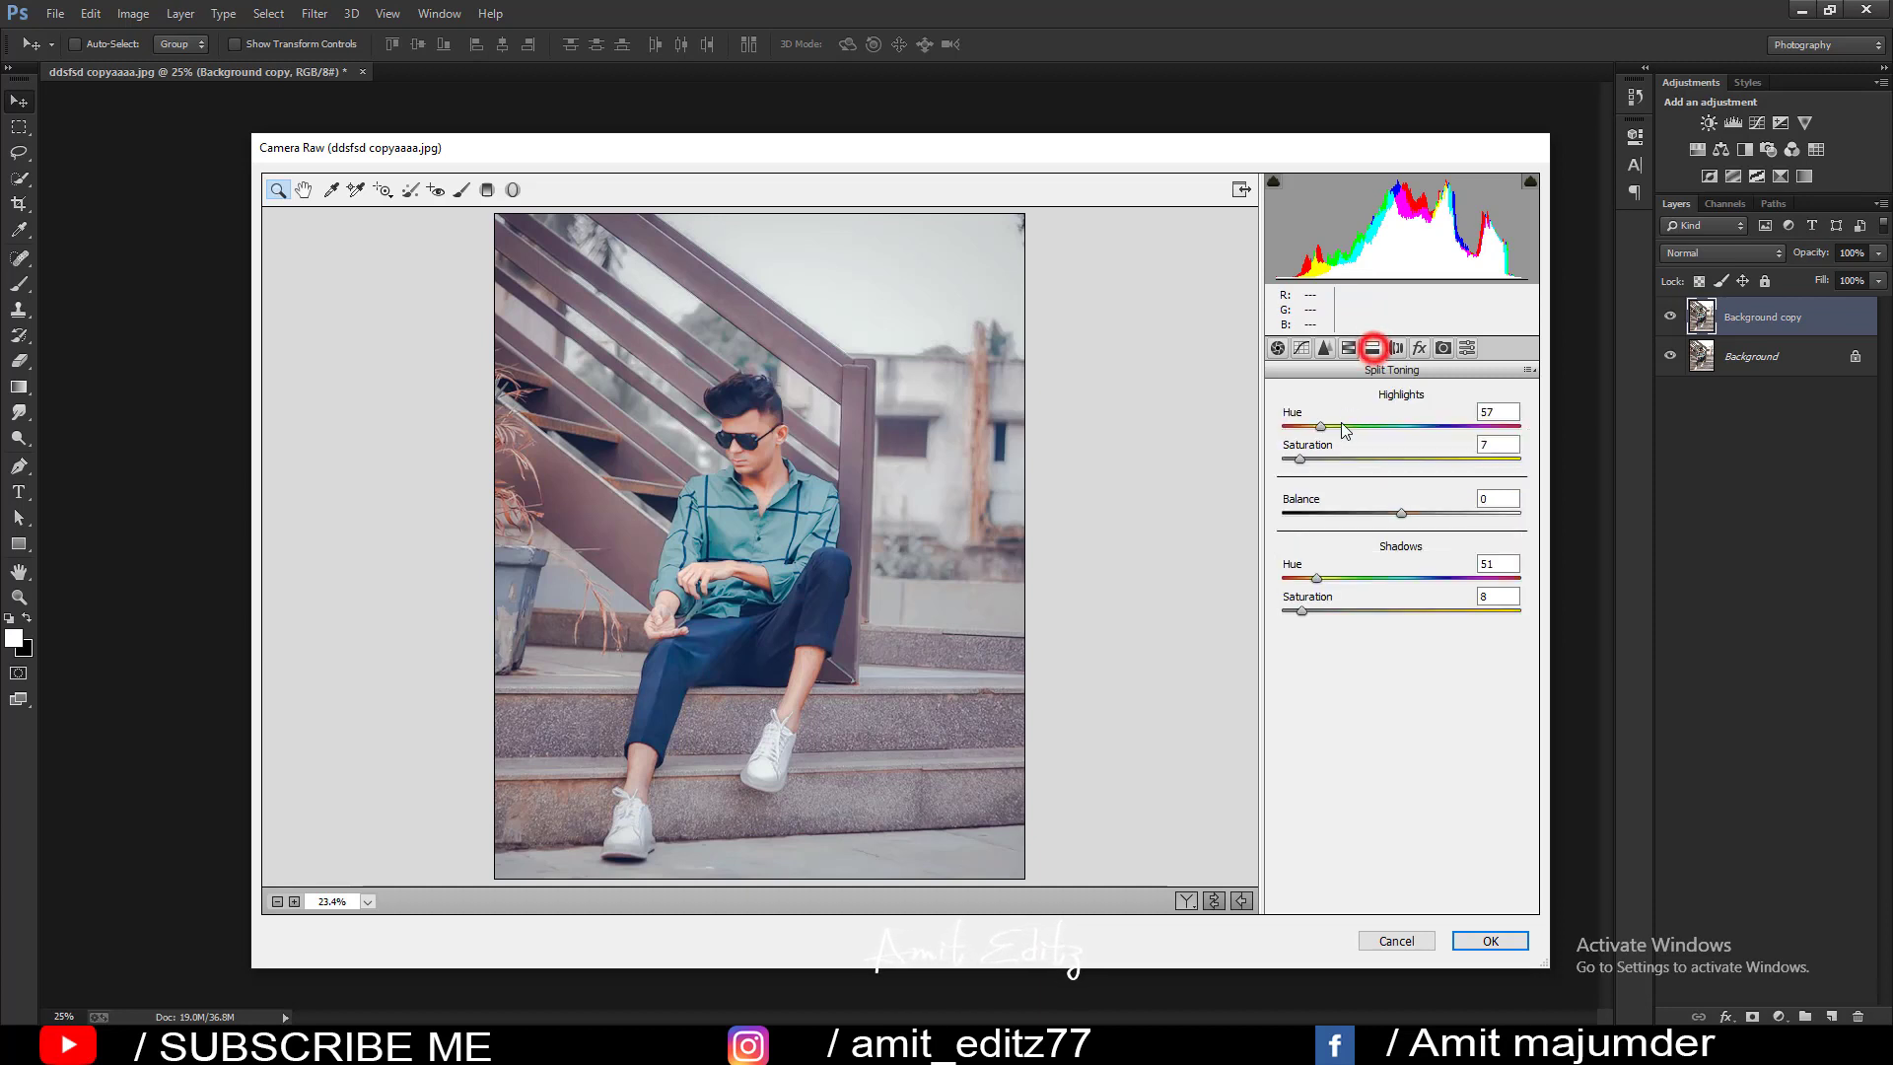
pyautogui.click(1304, 458)
pyautogui.moveTo(1312, 464); pyautogui.dragTo(1310, 459)
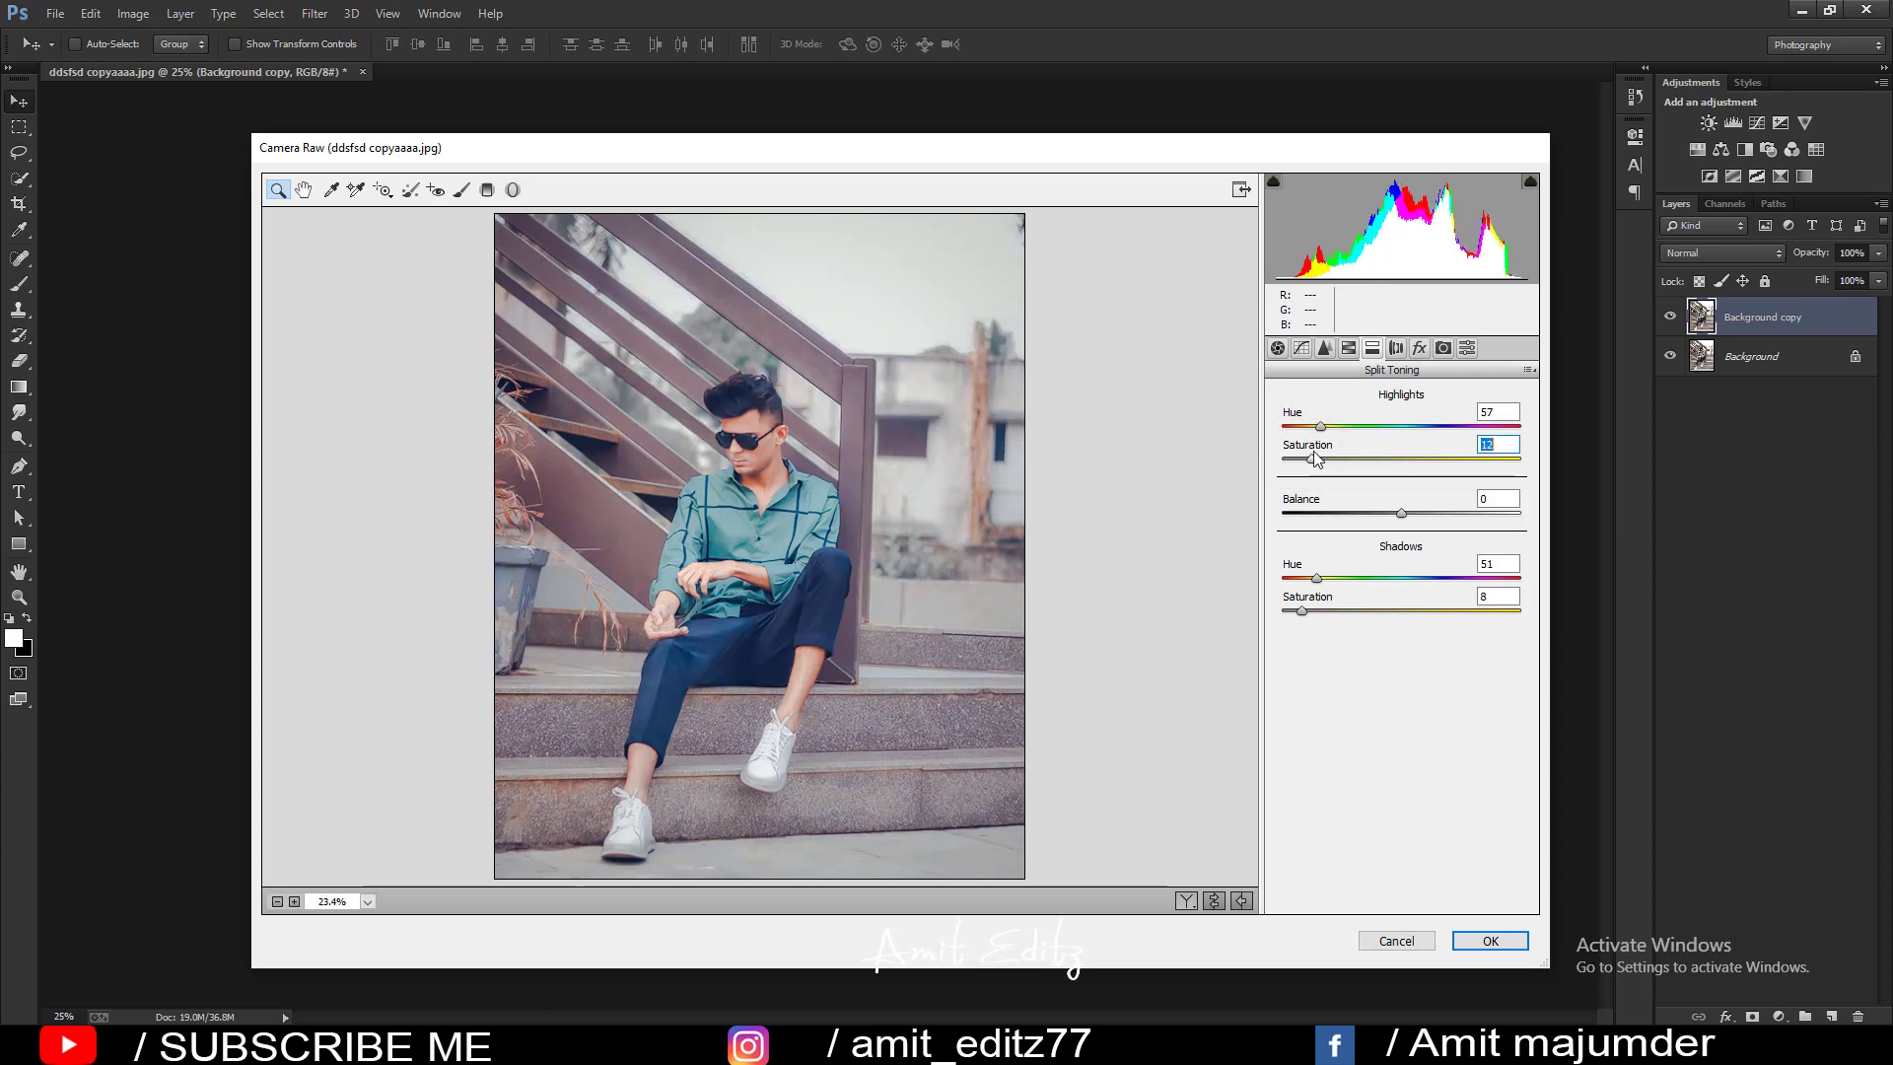
pyautogui.moveTo(1314, 459); pyautogui.dragTo(1306, 456)
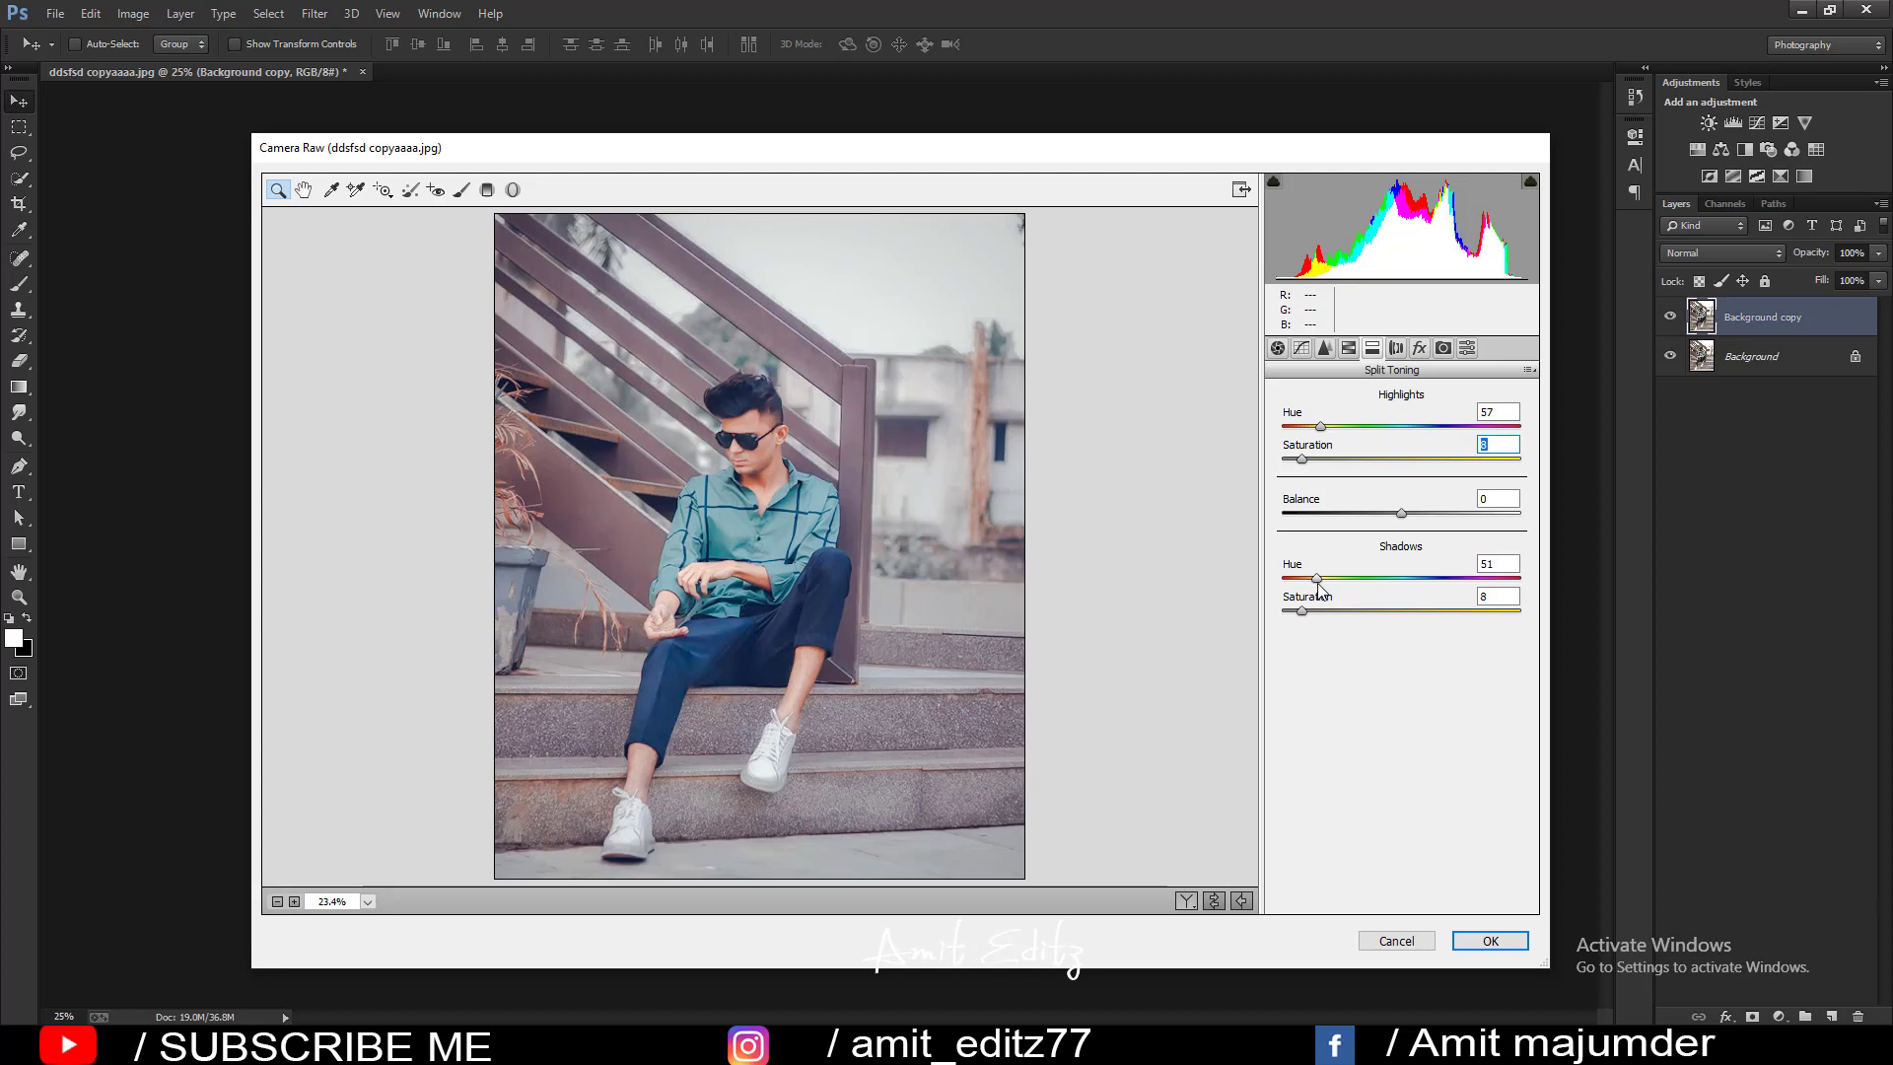
# Set Shadows Saturation to 6 and shift the Shadows Hue higher.
pyautogui.moveTo(1304, 608)
pyautogui.mouseDown()
pyautogui.moveTo(1336, 607)
pyautogui.moveTo(1269, 599)
pyautogui.moveTo(1312, 598)
pyautogui.mouseUp()
pyautogui.moveTo(1317, 577); pyautogui.dragTo(1339, 578)
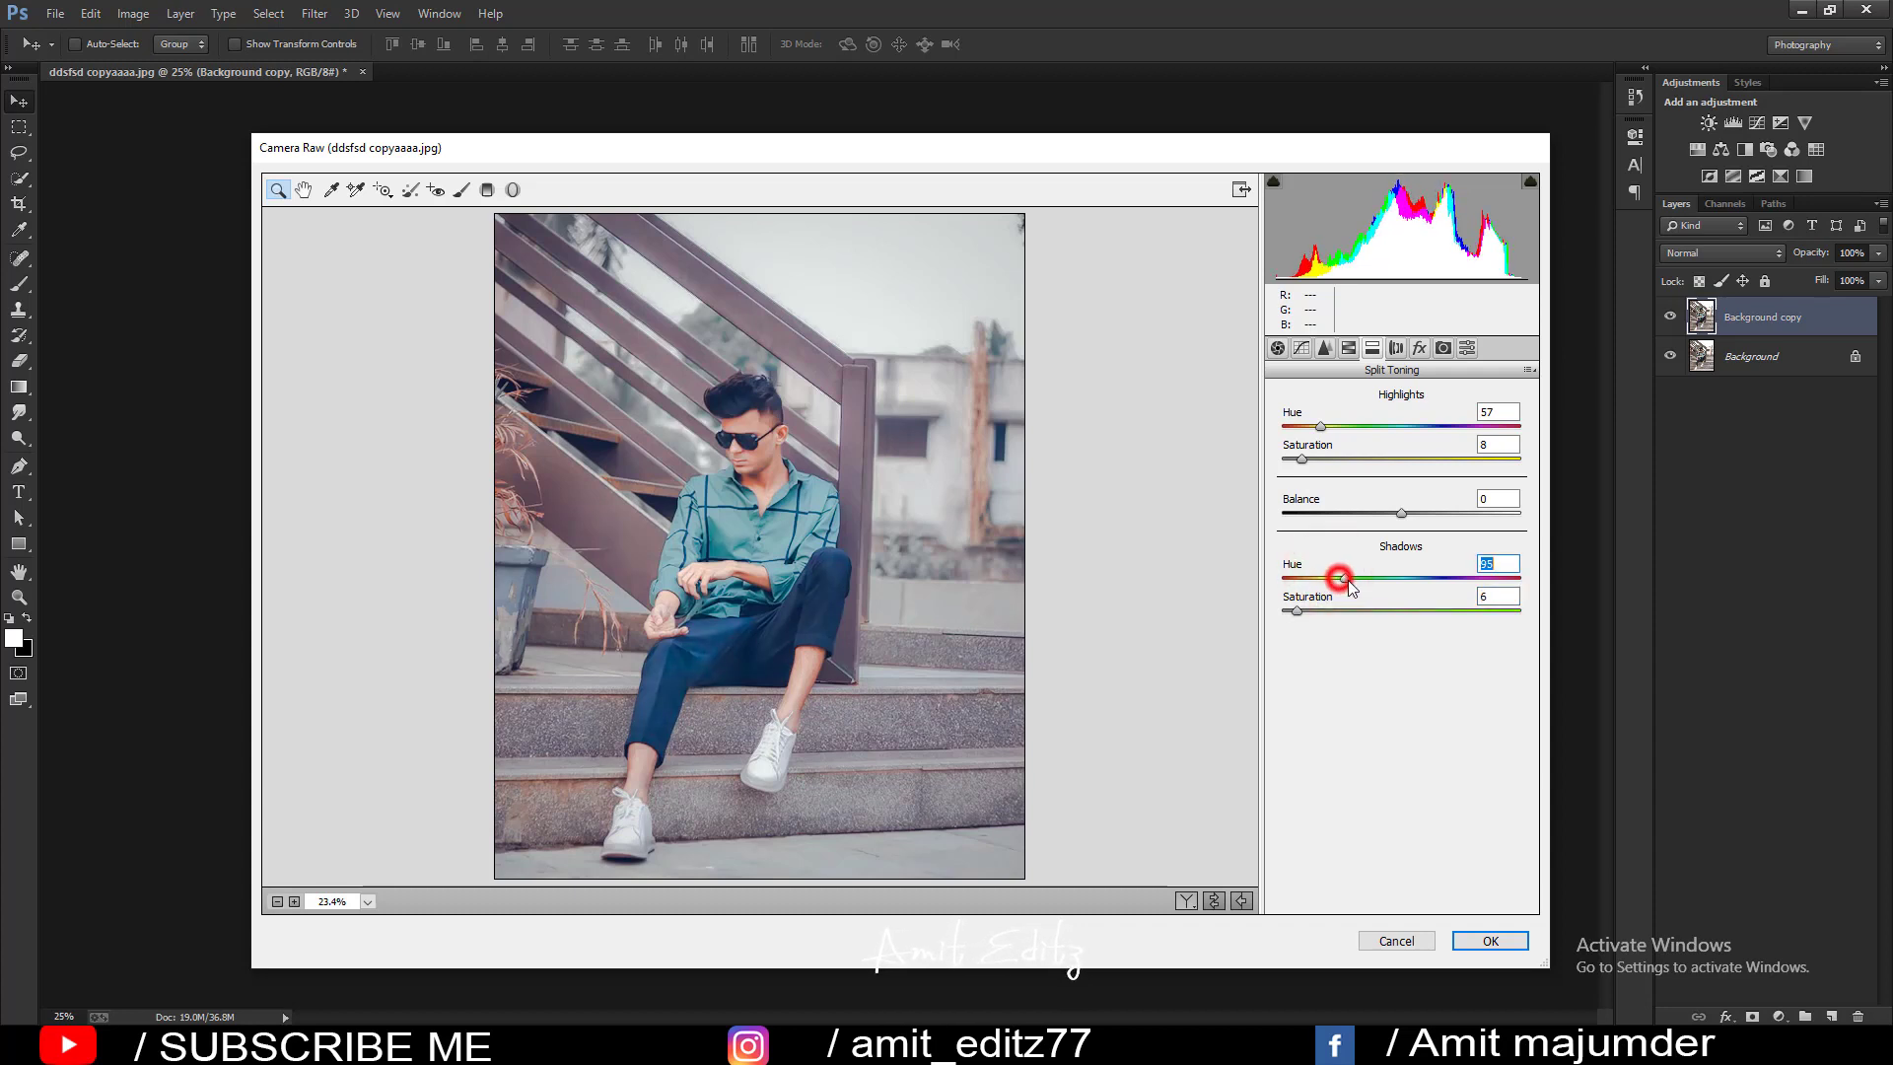
pyautogui.moveTo(1349, 581); pyautogui.dragTo(1344, 581)
pyautogui.click(1238, 901)
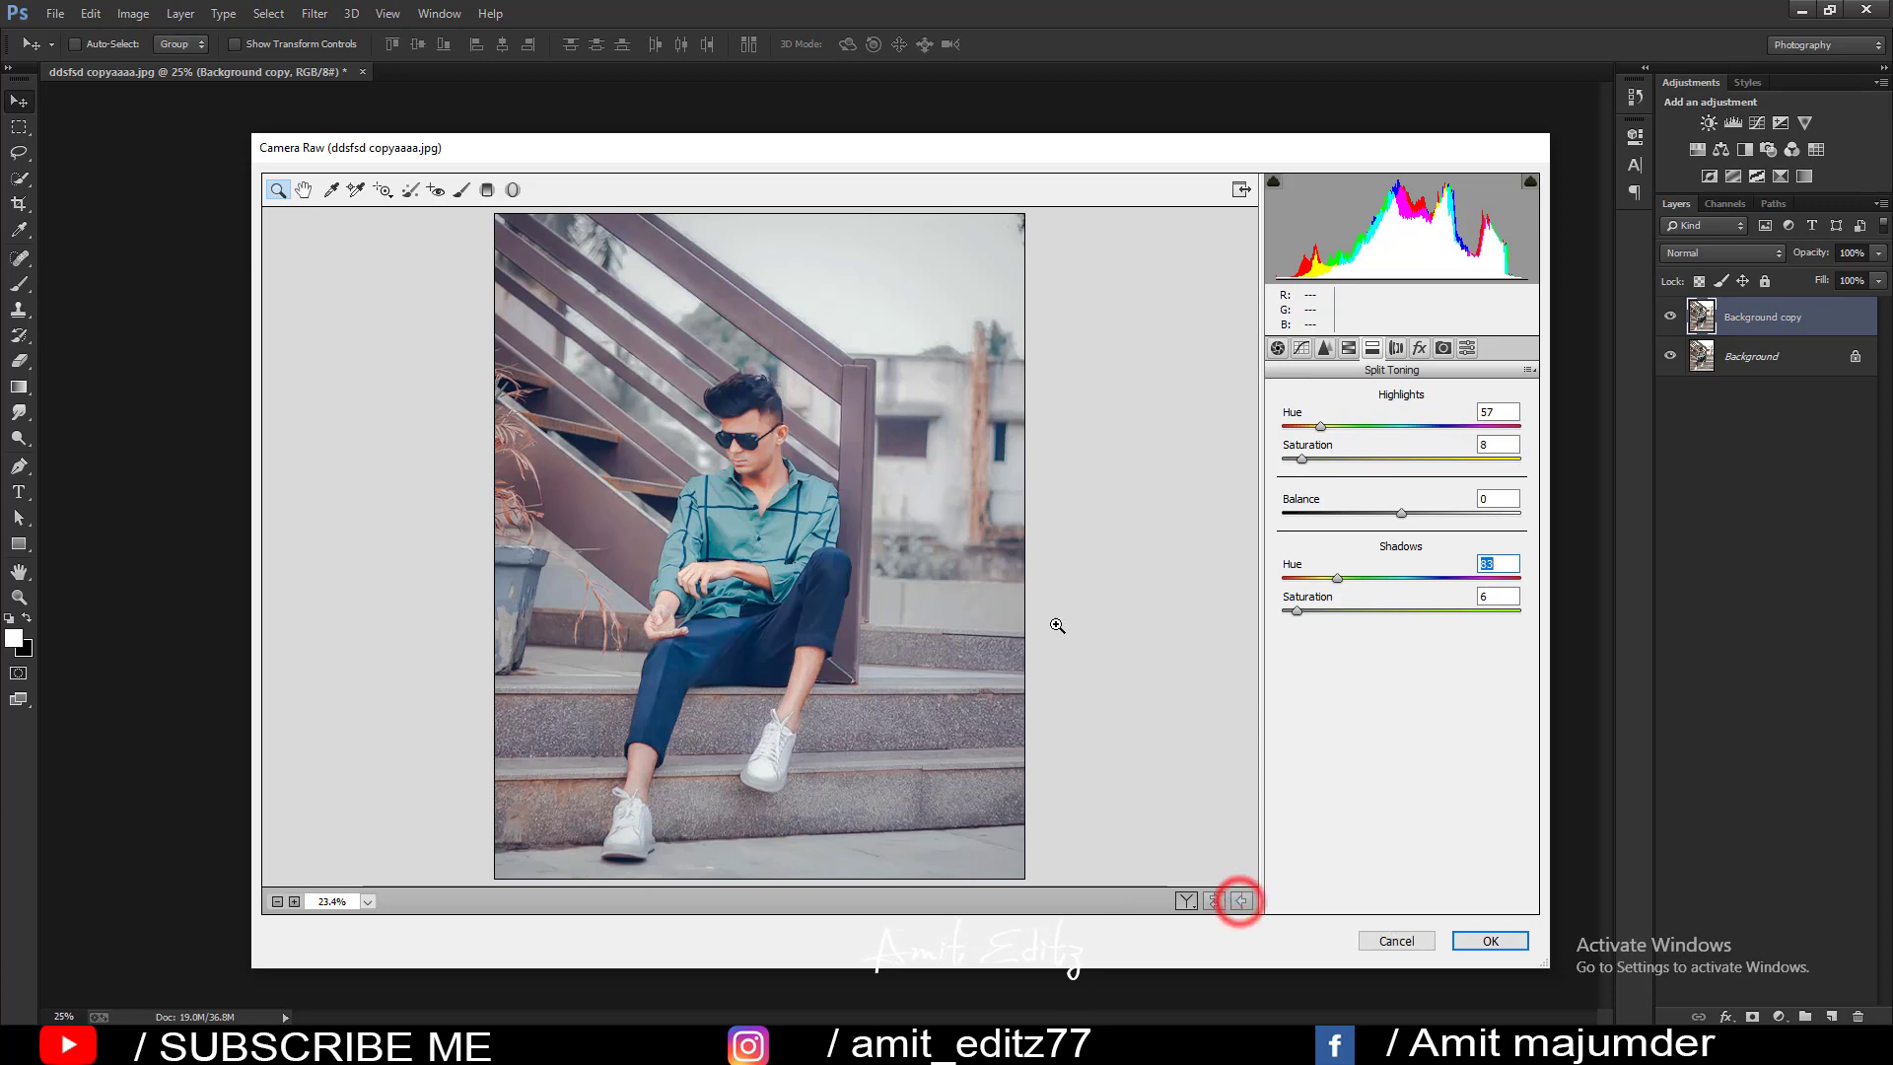
pyautogui.click(1187, 901)
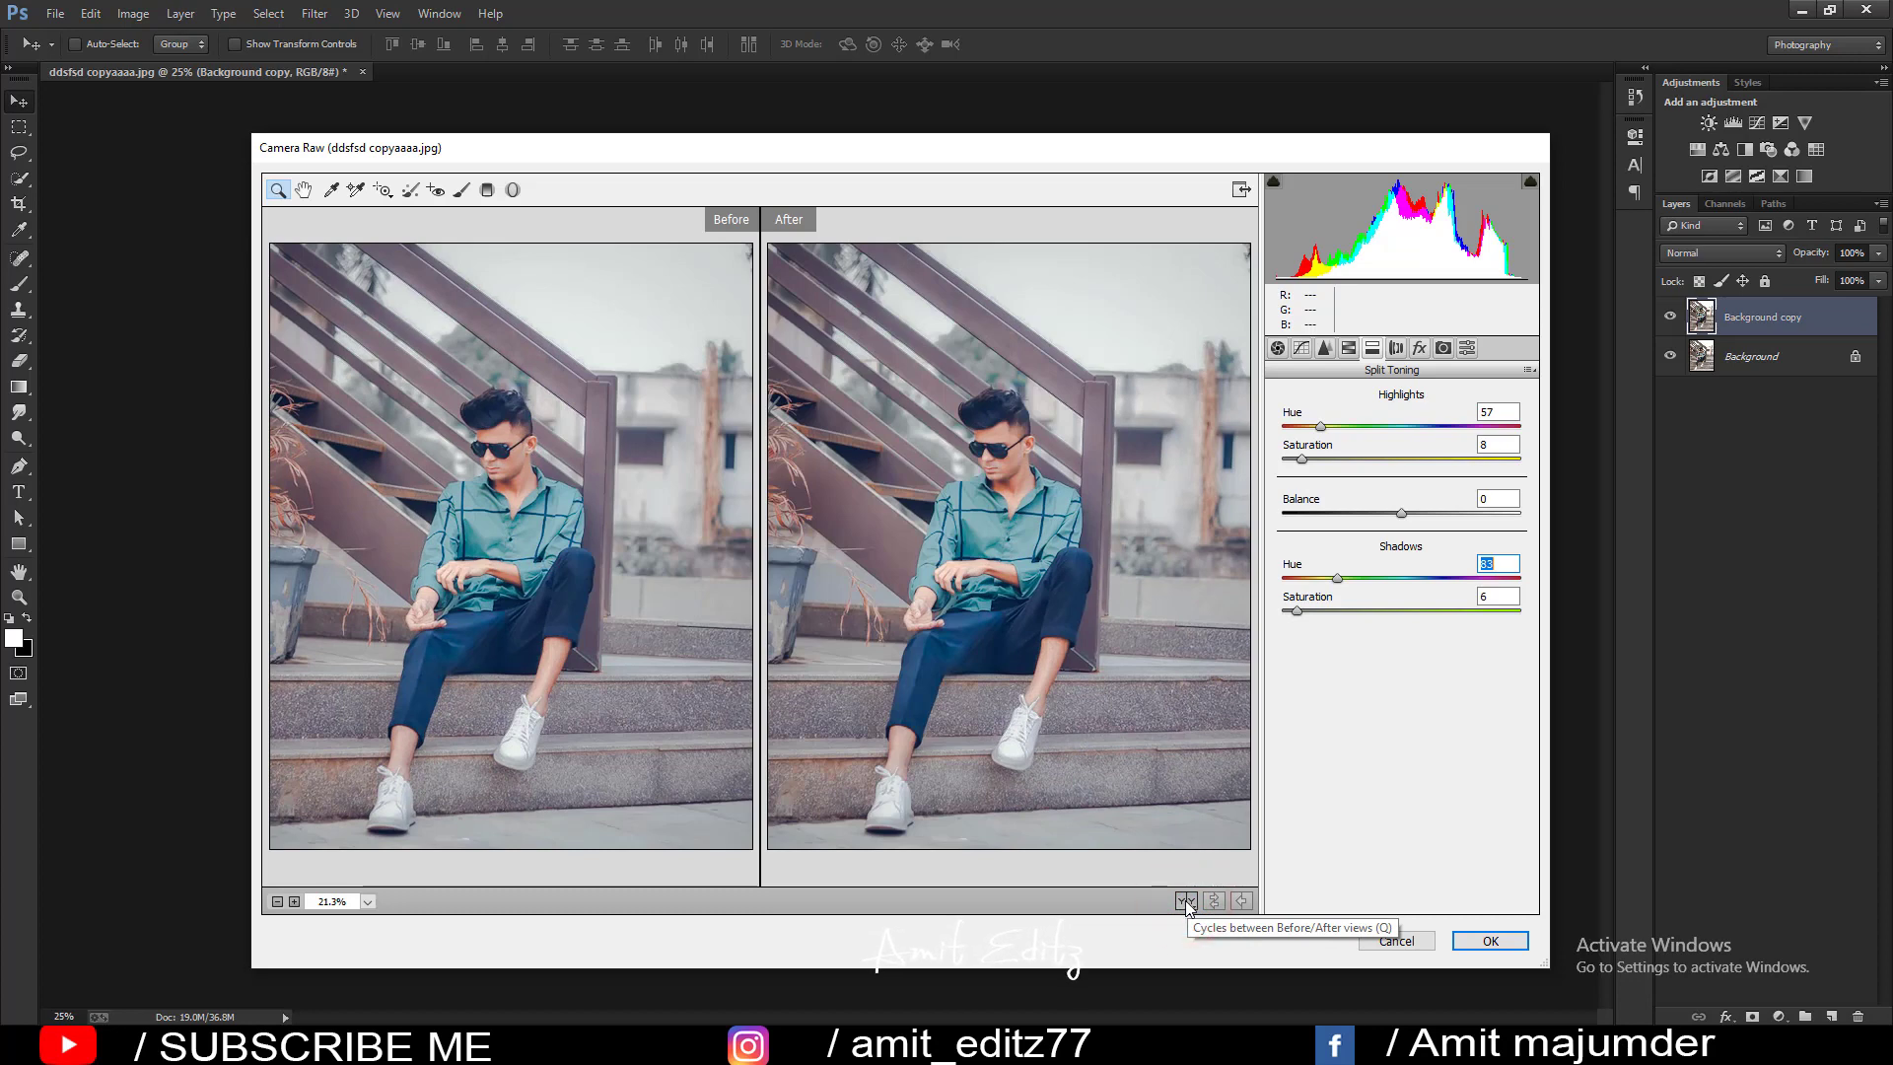
pyautogui.click(1187, 901)
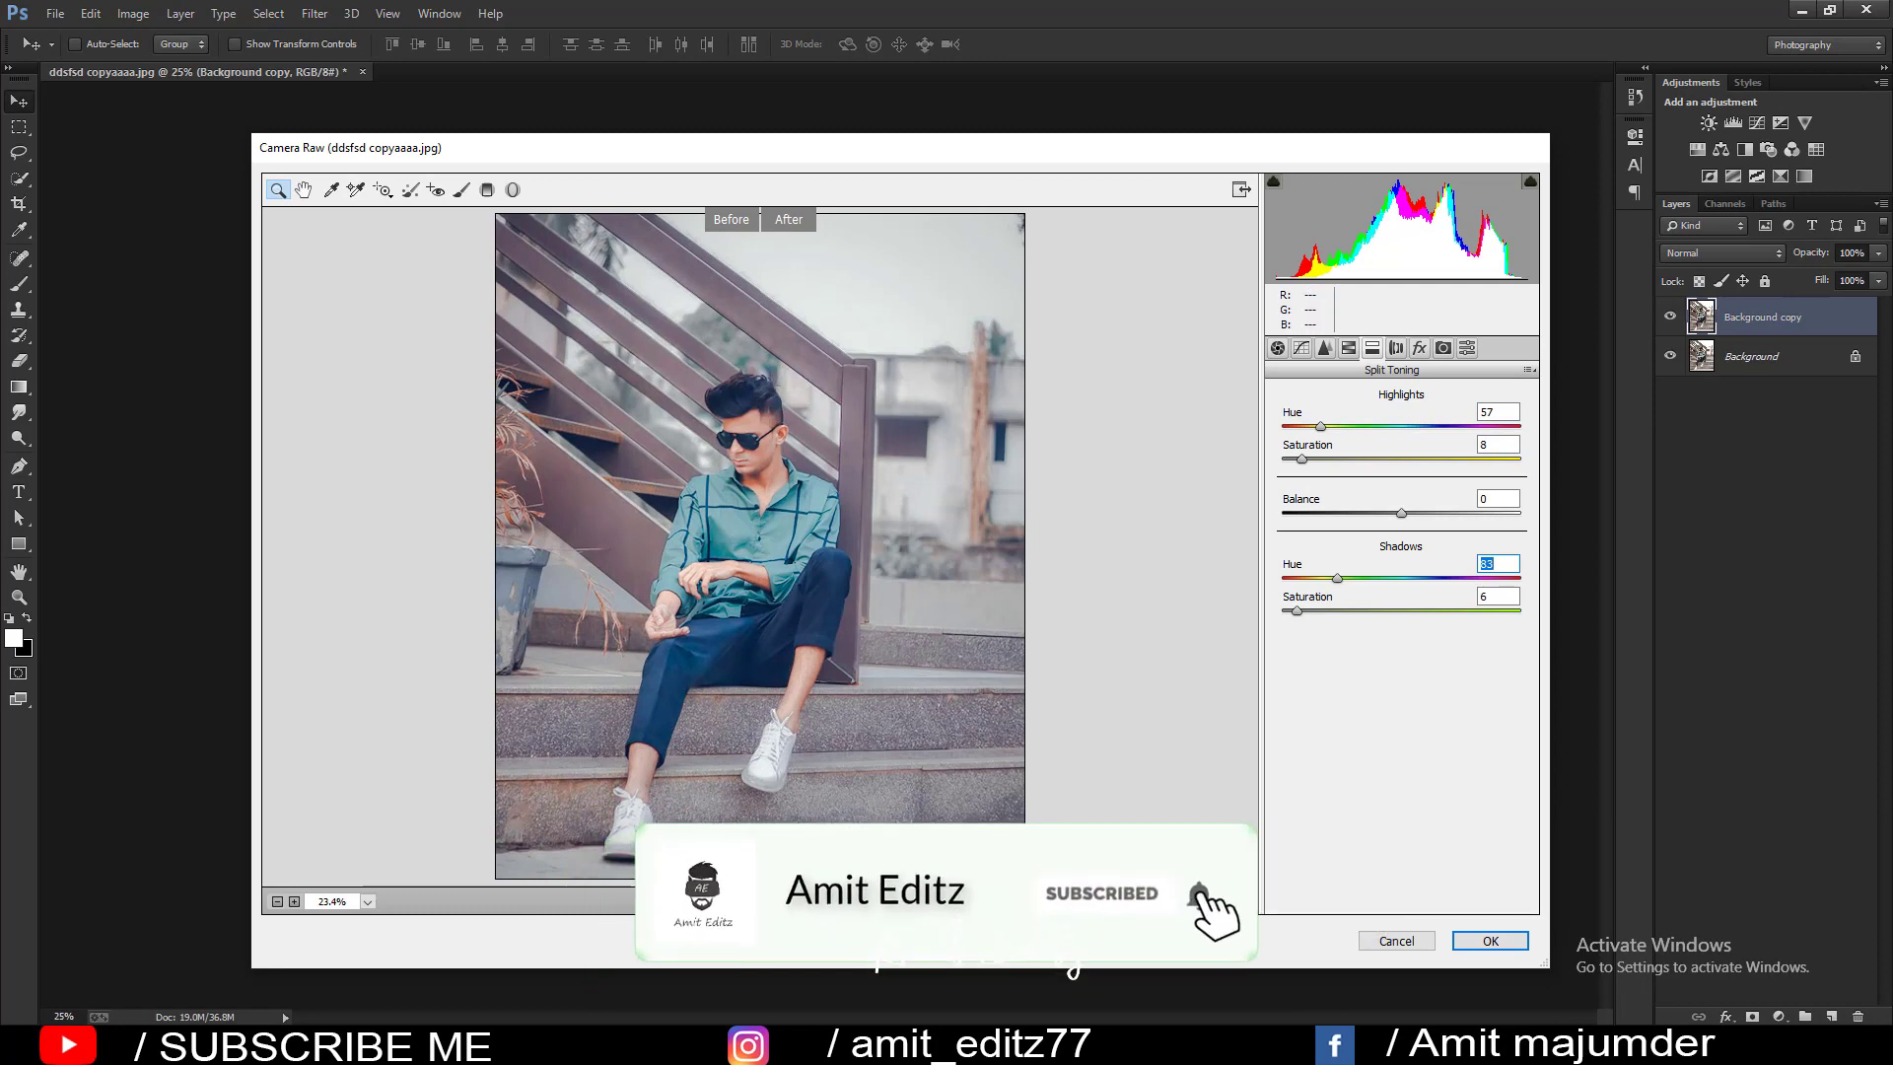
pyautogui.click(1191, 903)
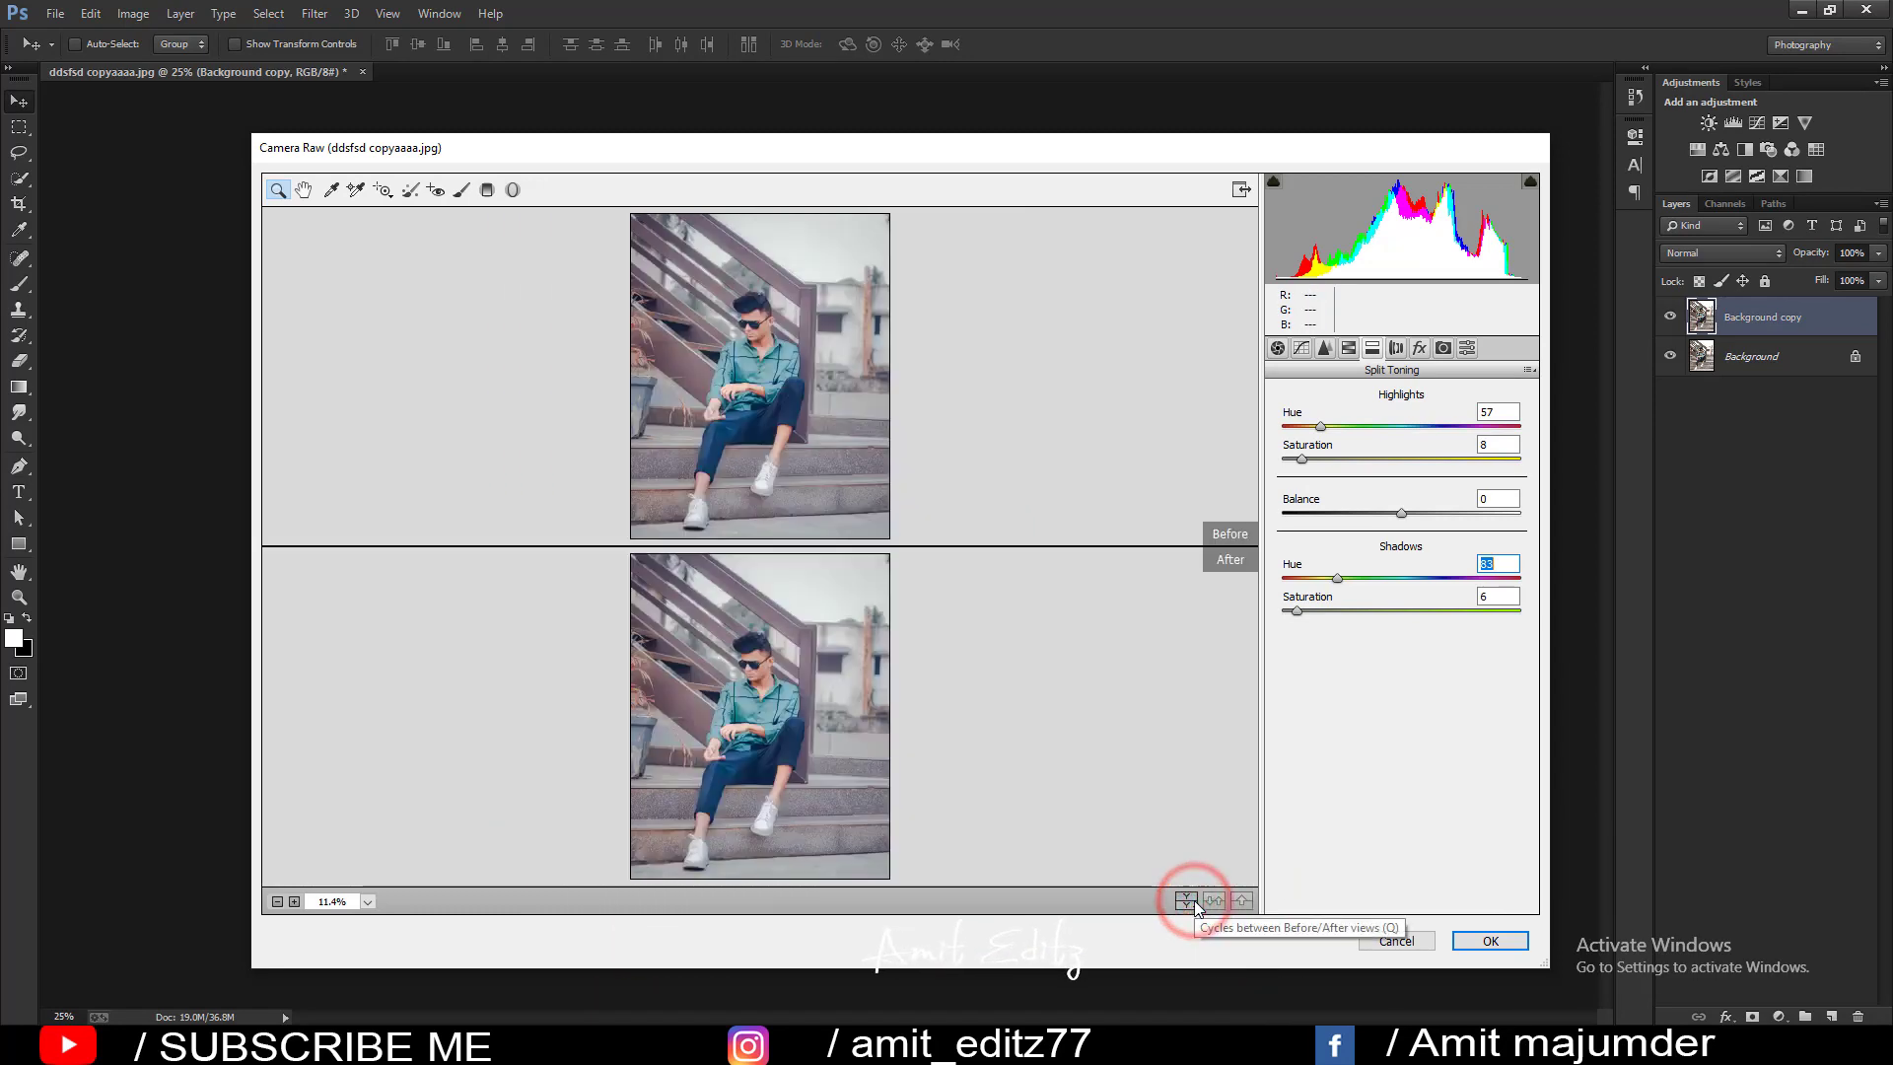
pyautogui.click(1192, 902)
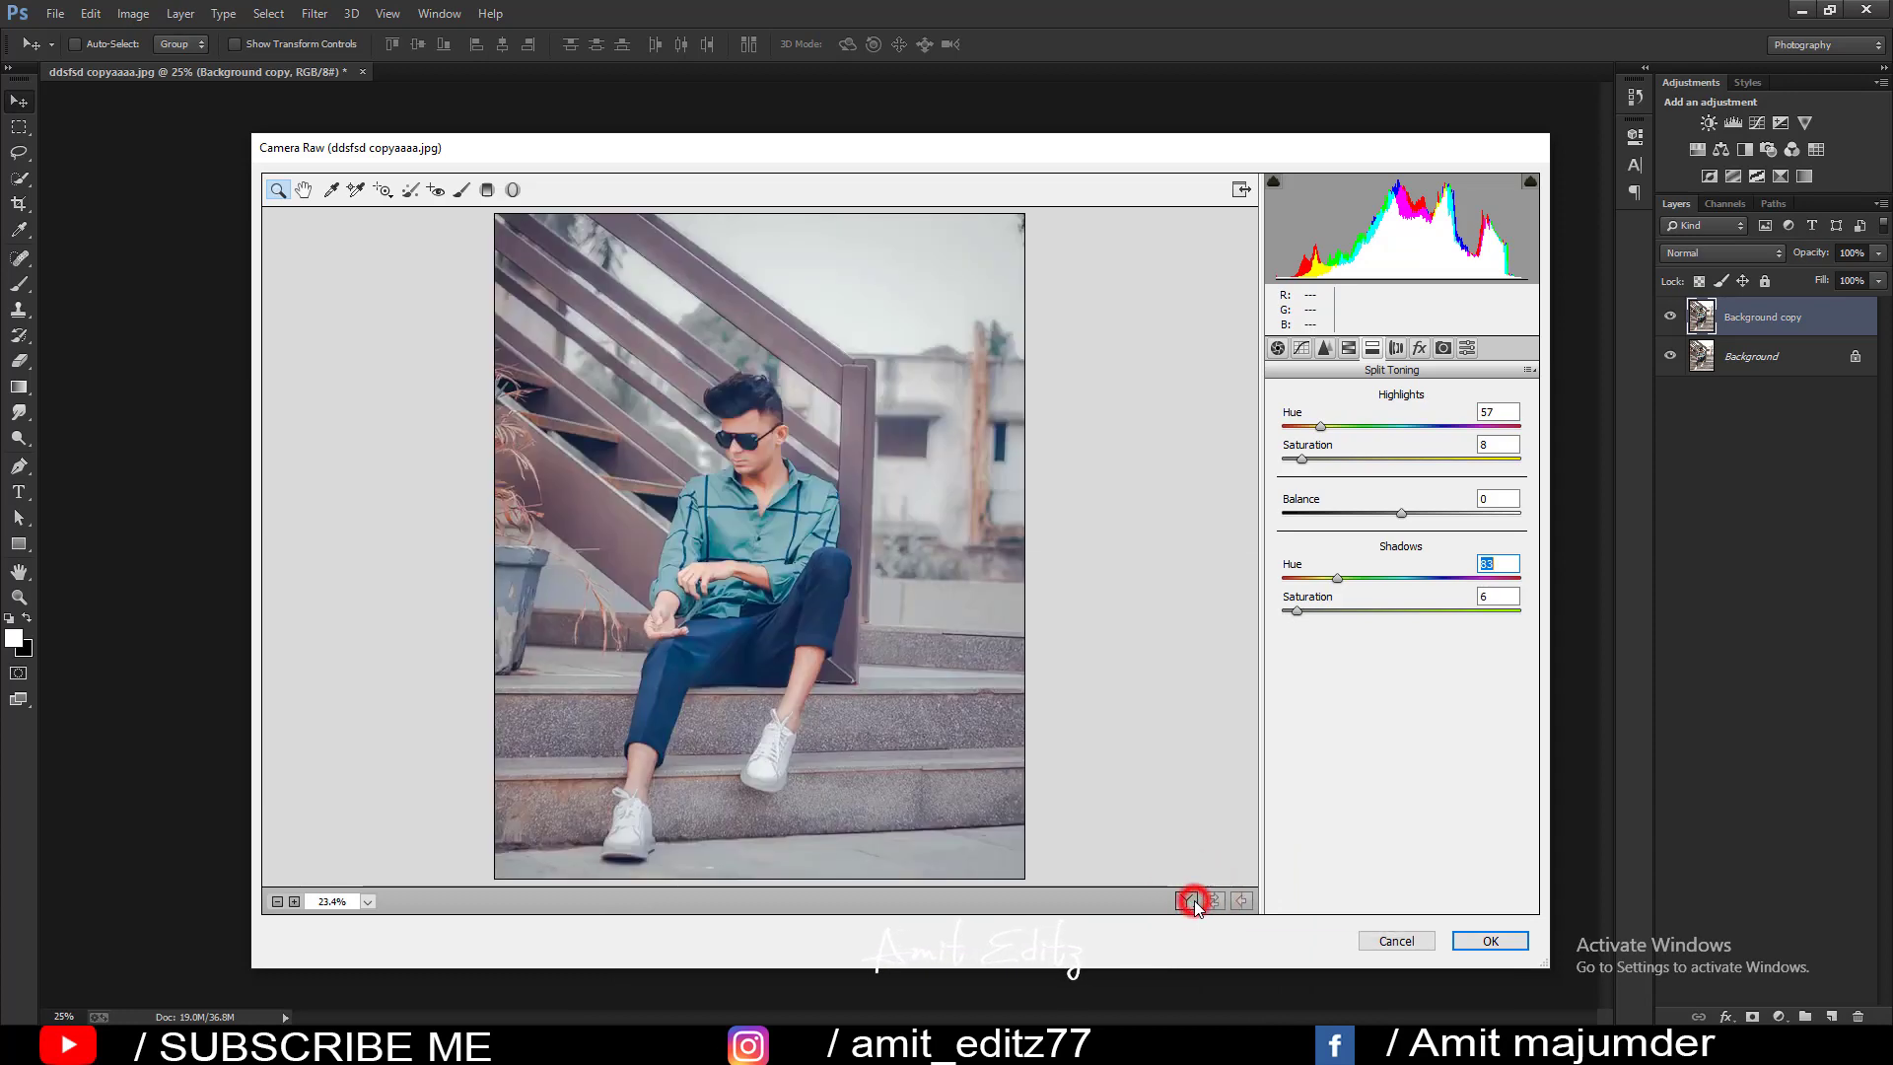
pyautogui.click(1188, 901)
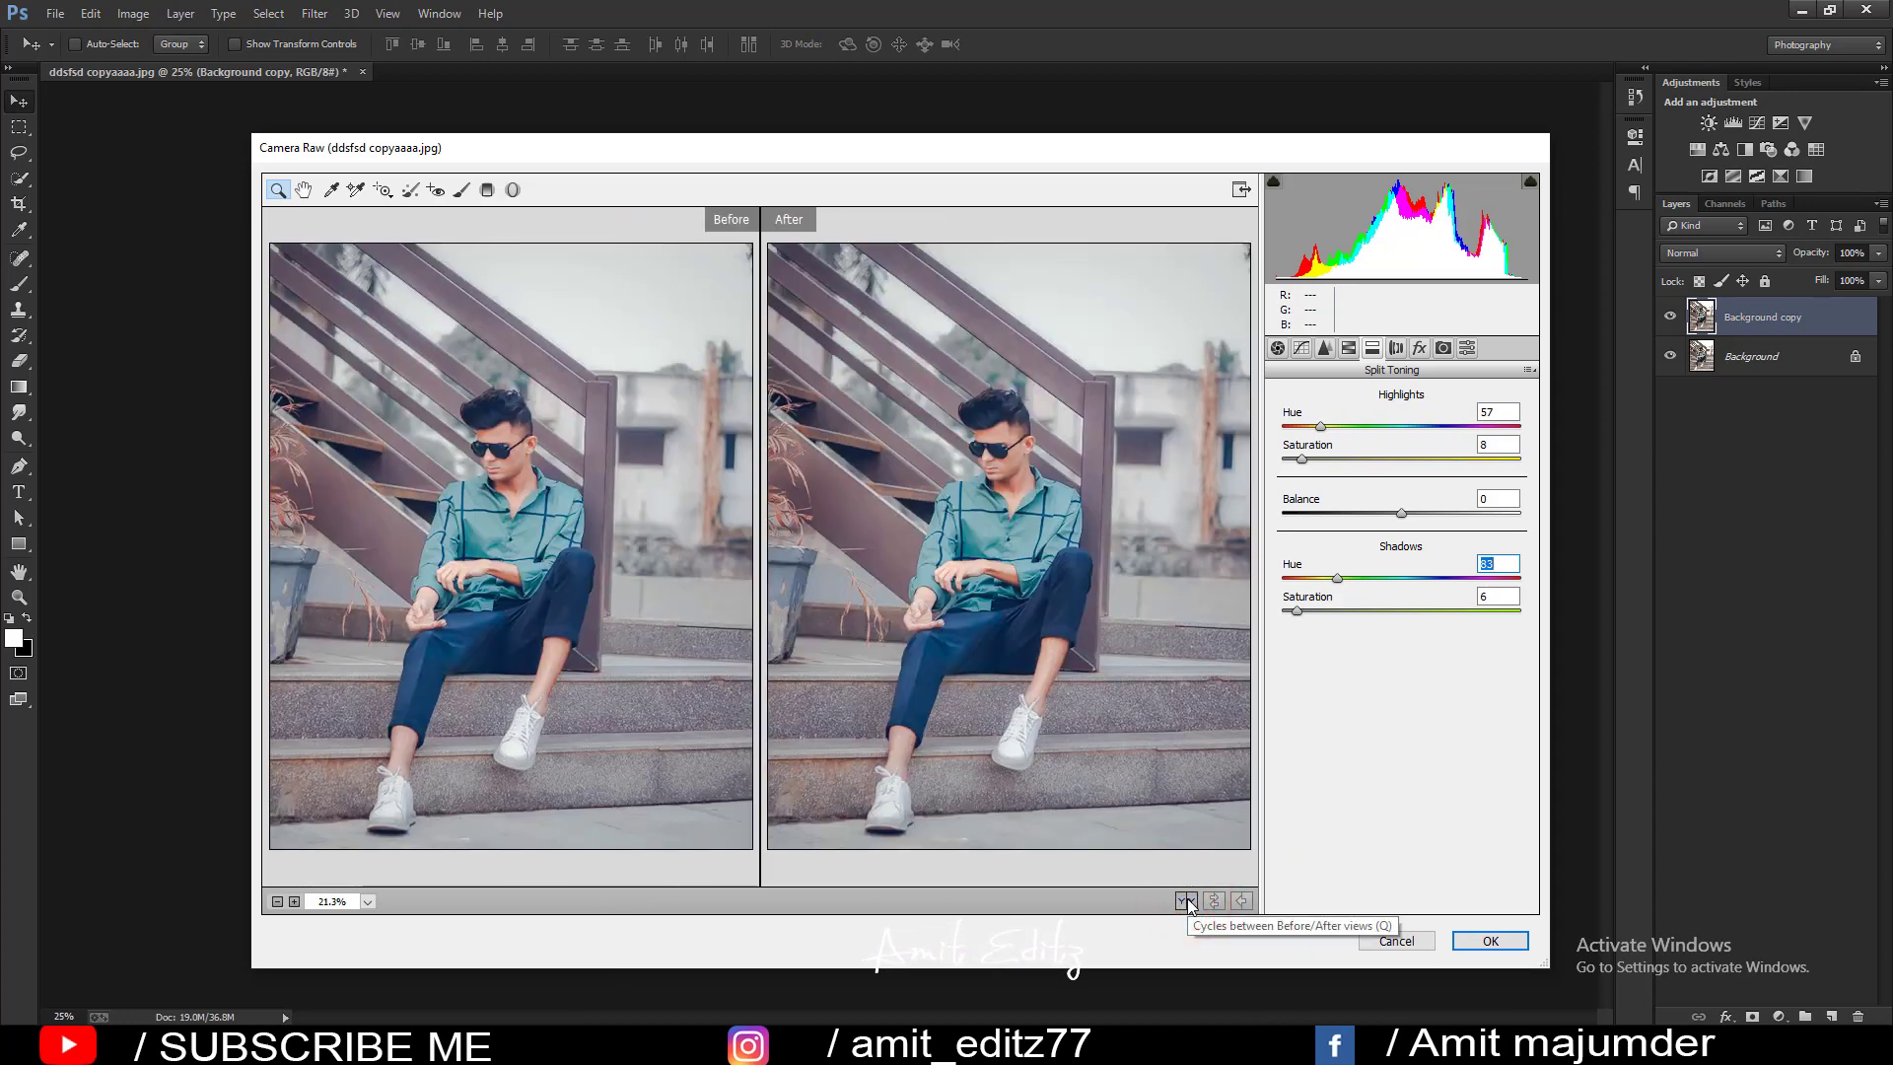
pyautogui.click(1188, 901)
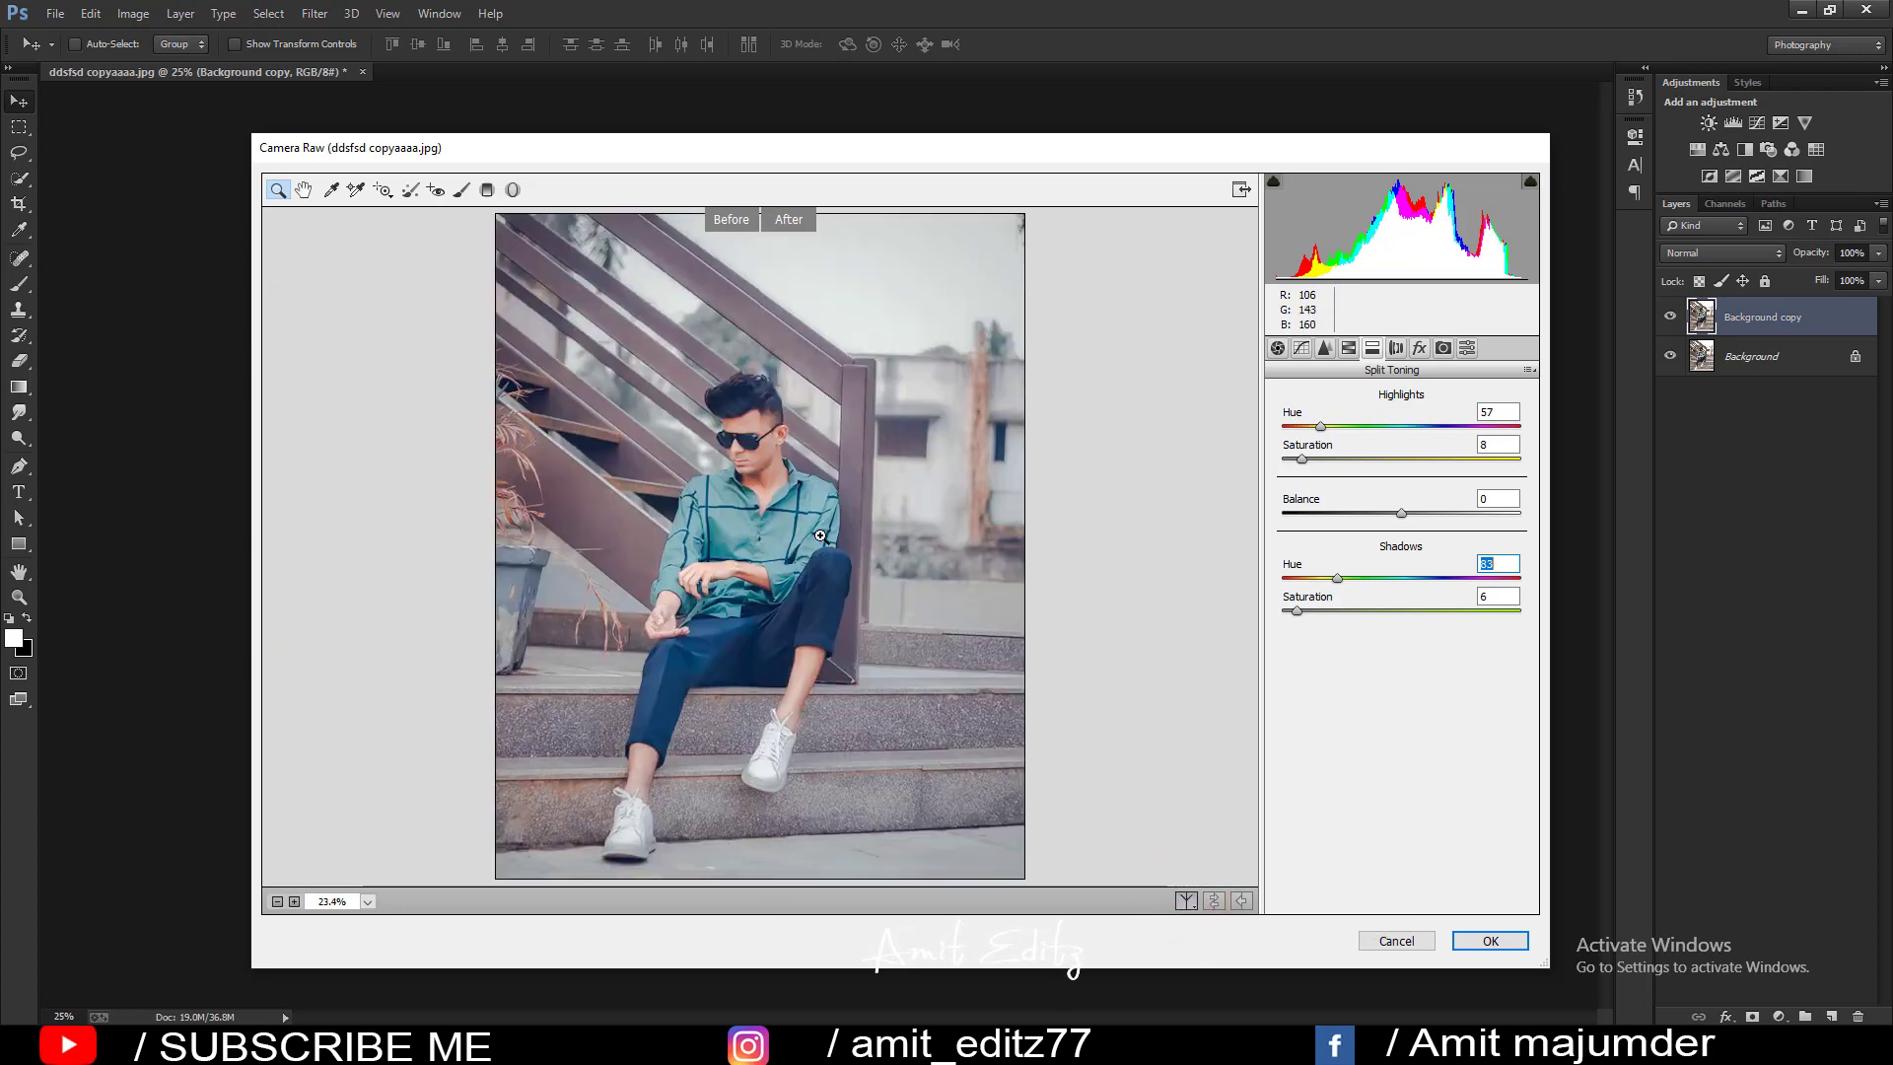
# Try Tint values against the before/after preview and settle Tint at +5.
pyautogui.click(1277, 348)
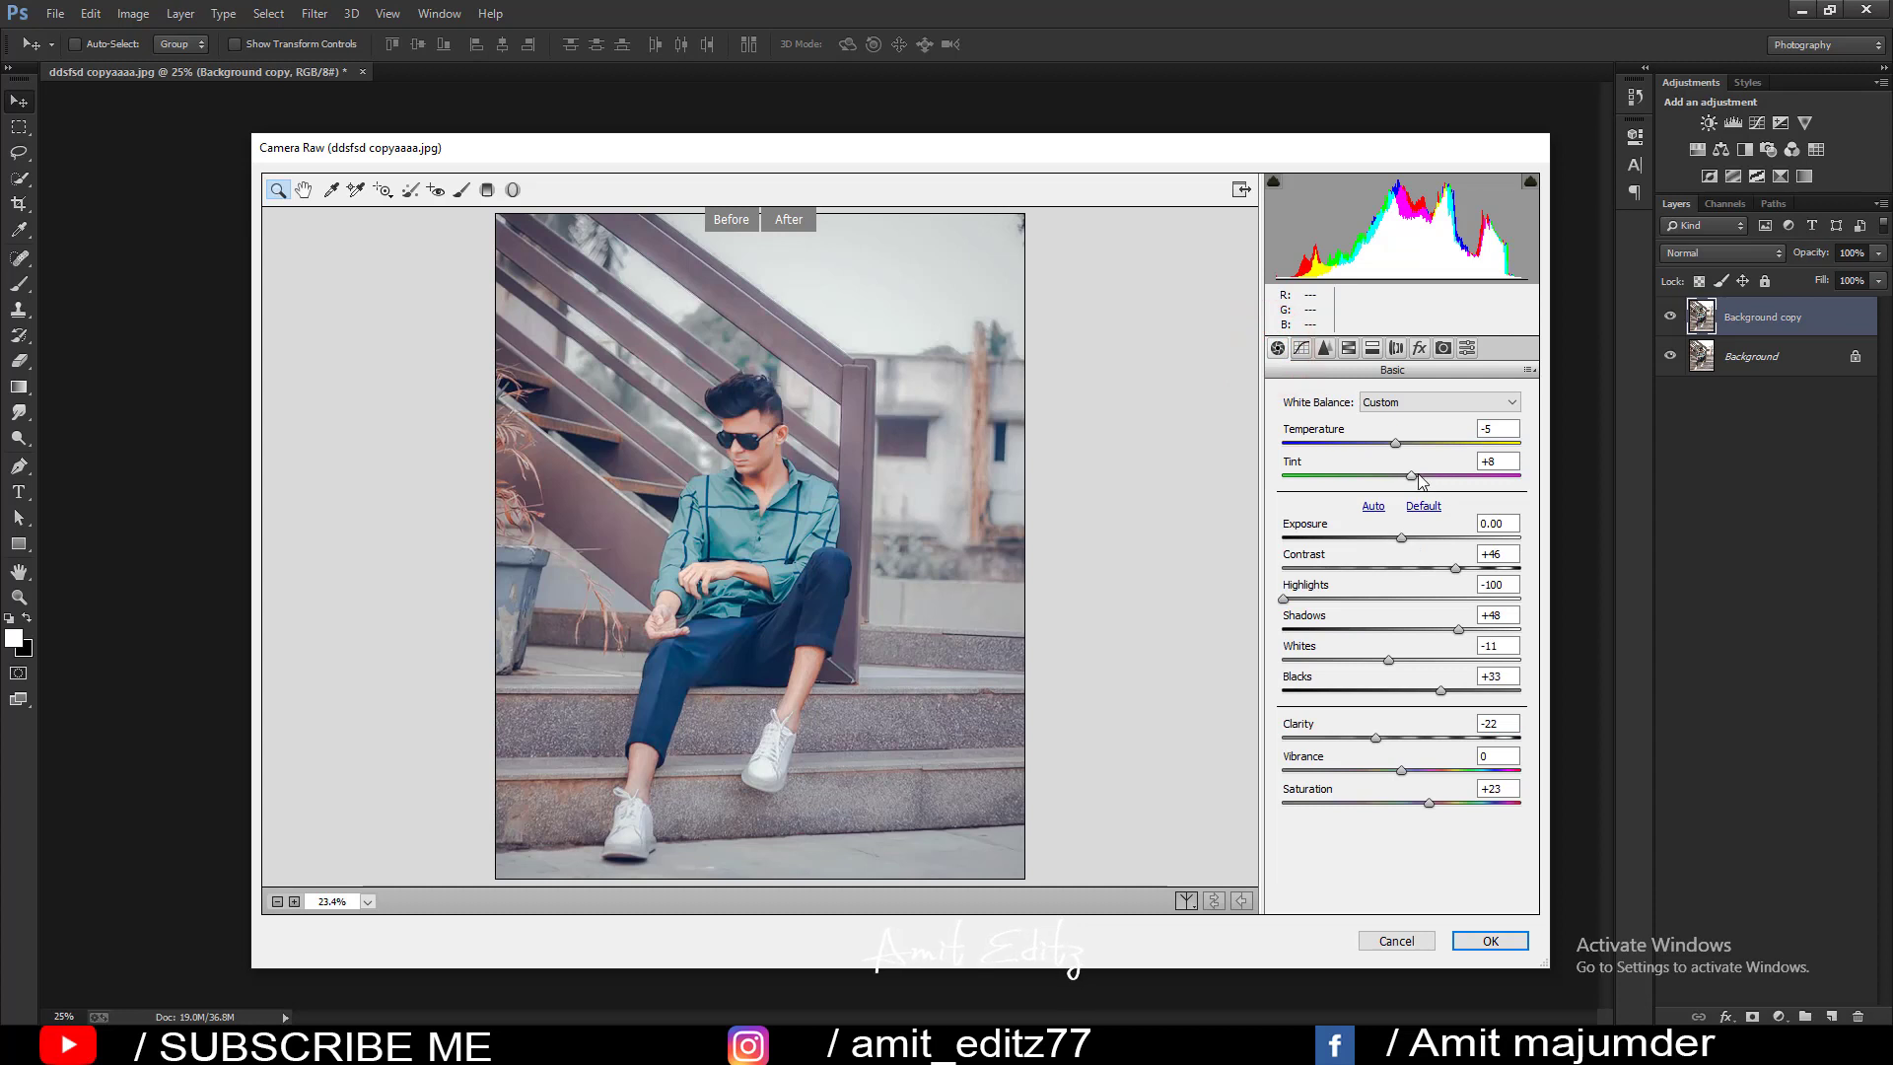
pyautogui.moveTo(1414, 479); pyautogui.dragTo(1436, 479)
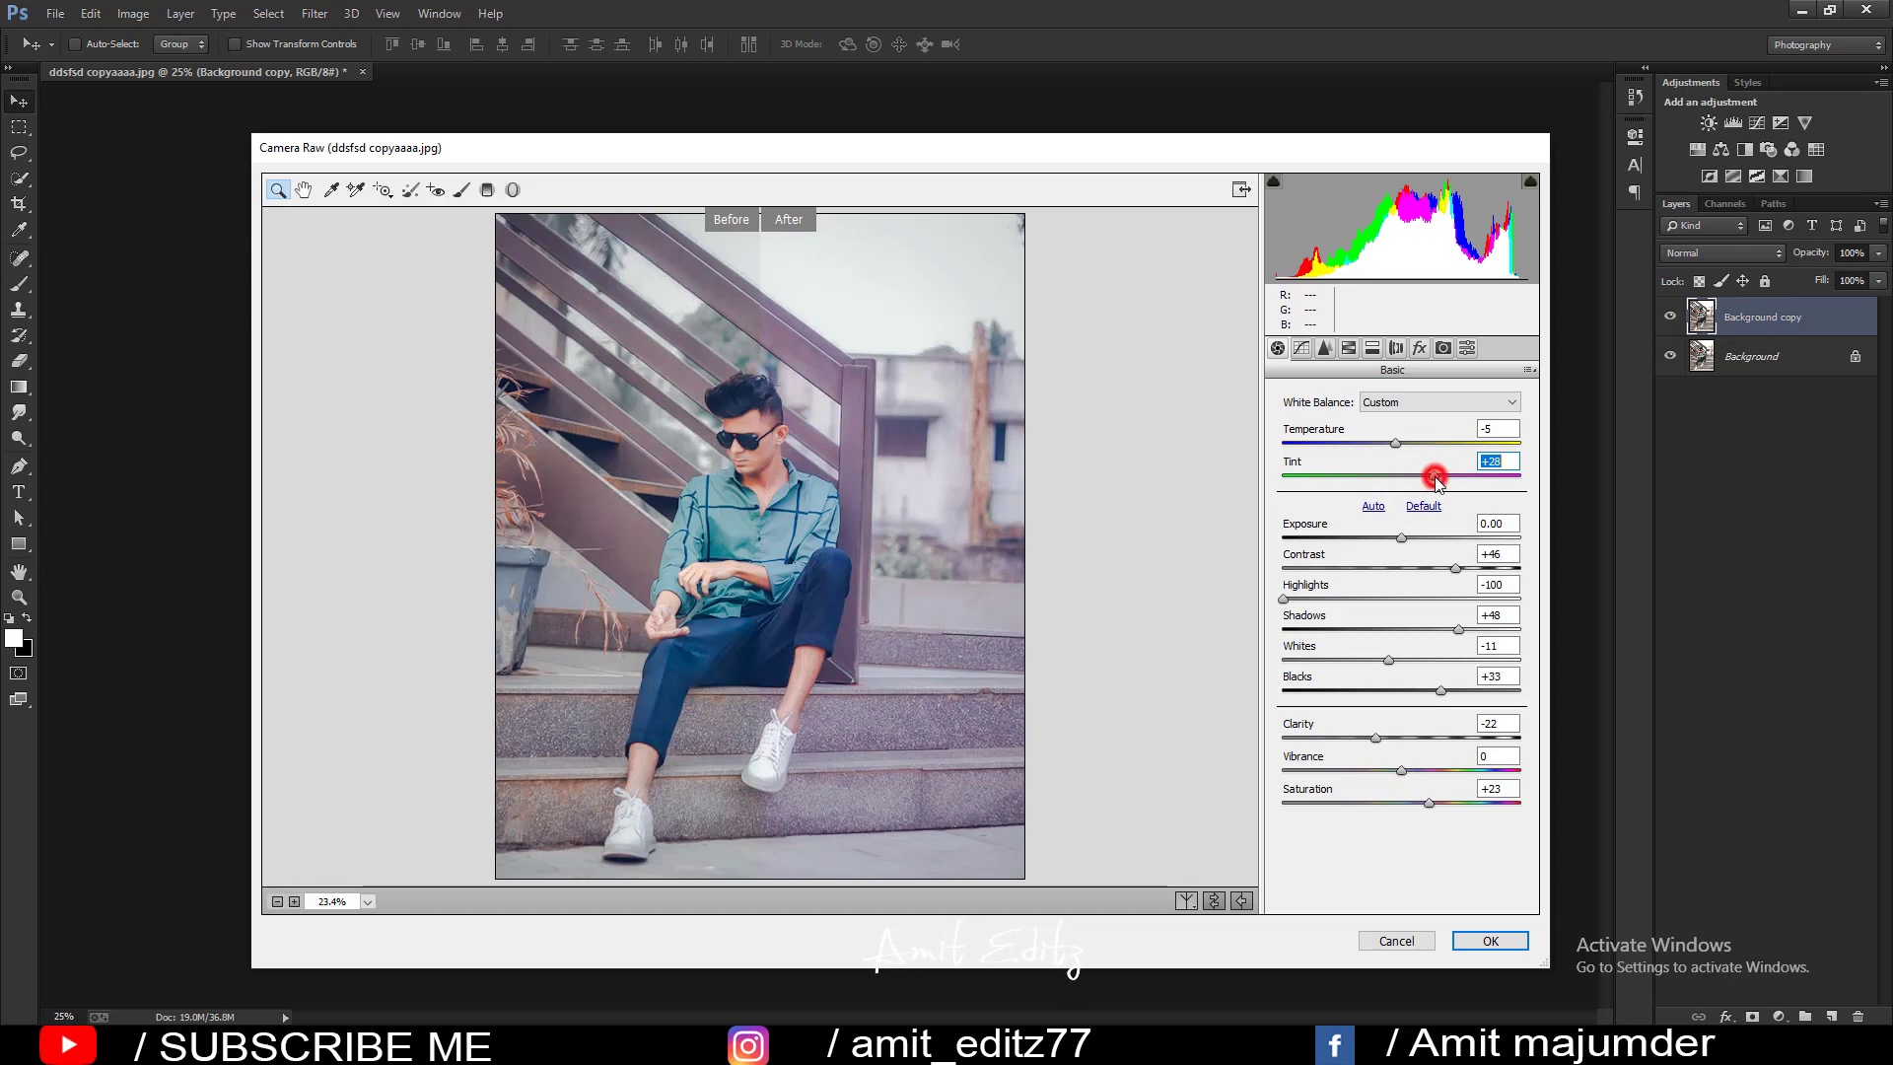
pyautogui.moveTo(1436, 479); pyautogui.dragTo(1411, 479)
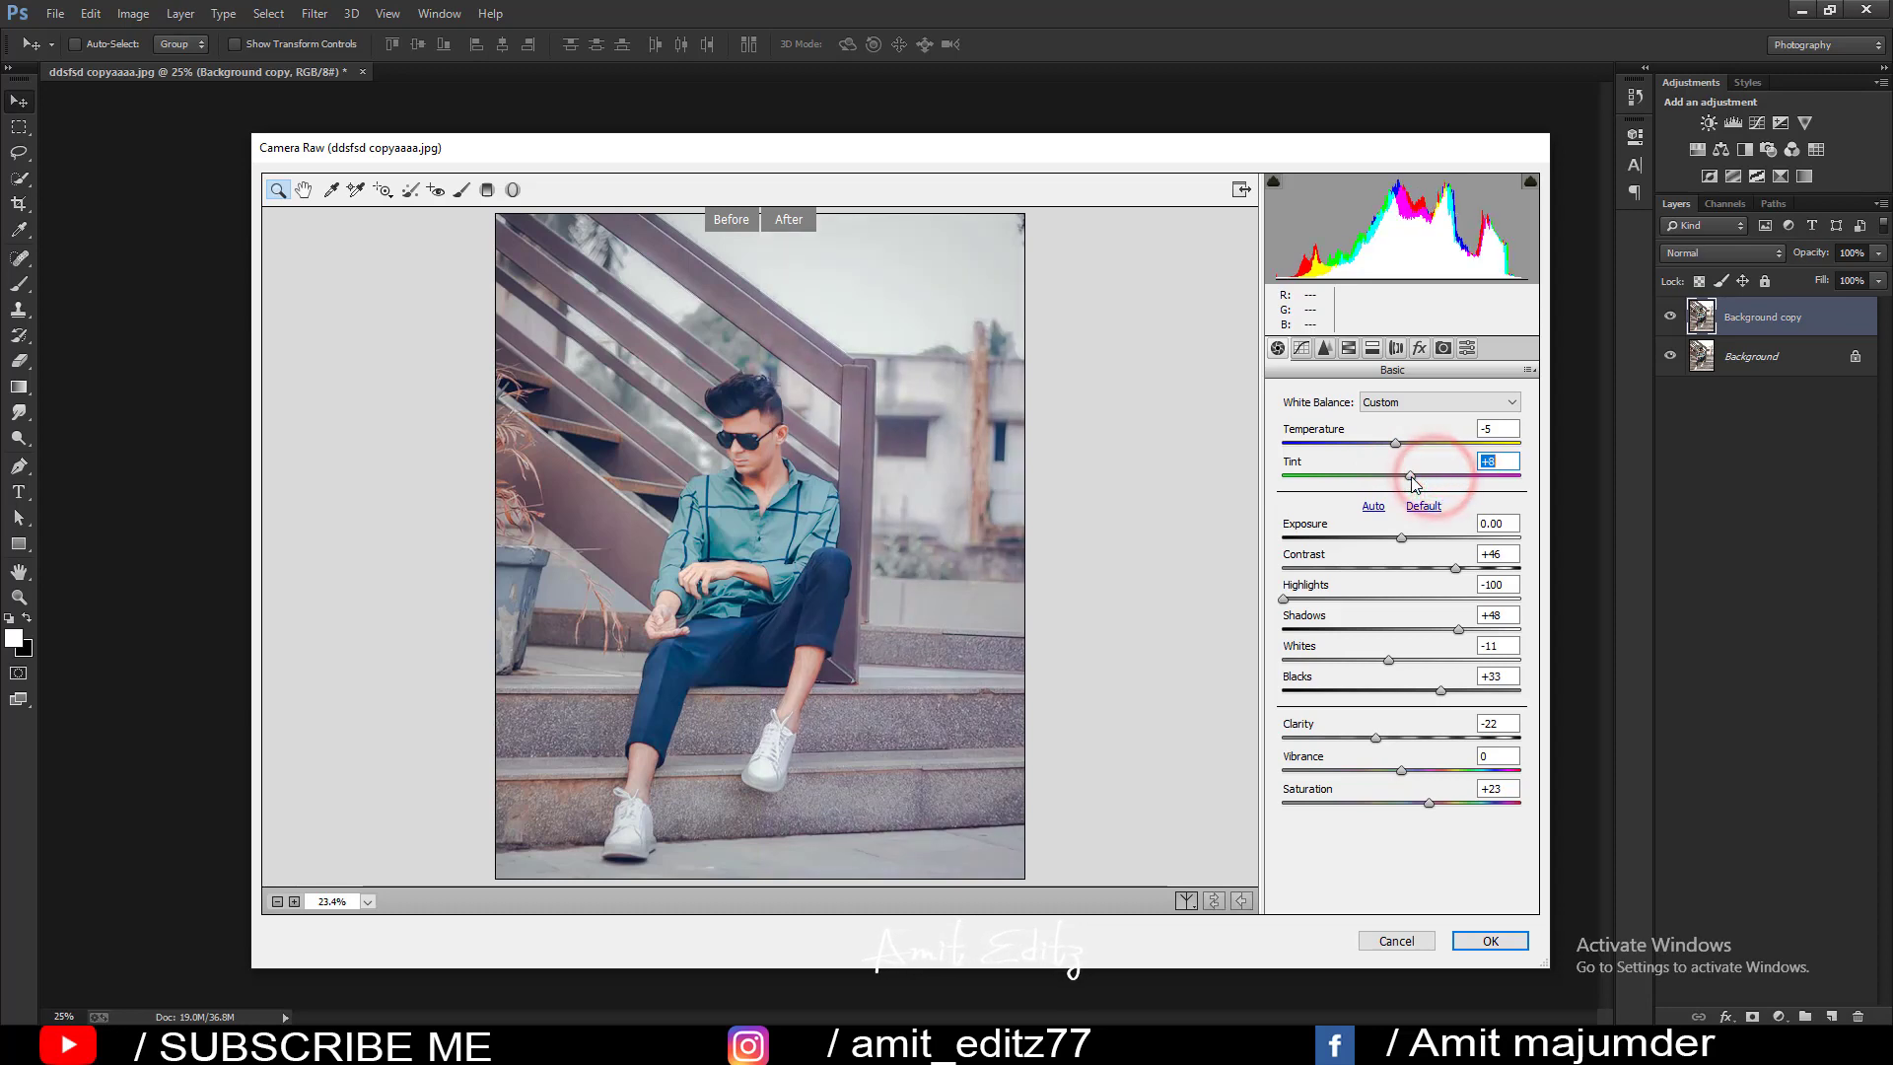
pyautogui.click(1190, 903)
pyautogui.click(1190, 904)
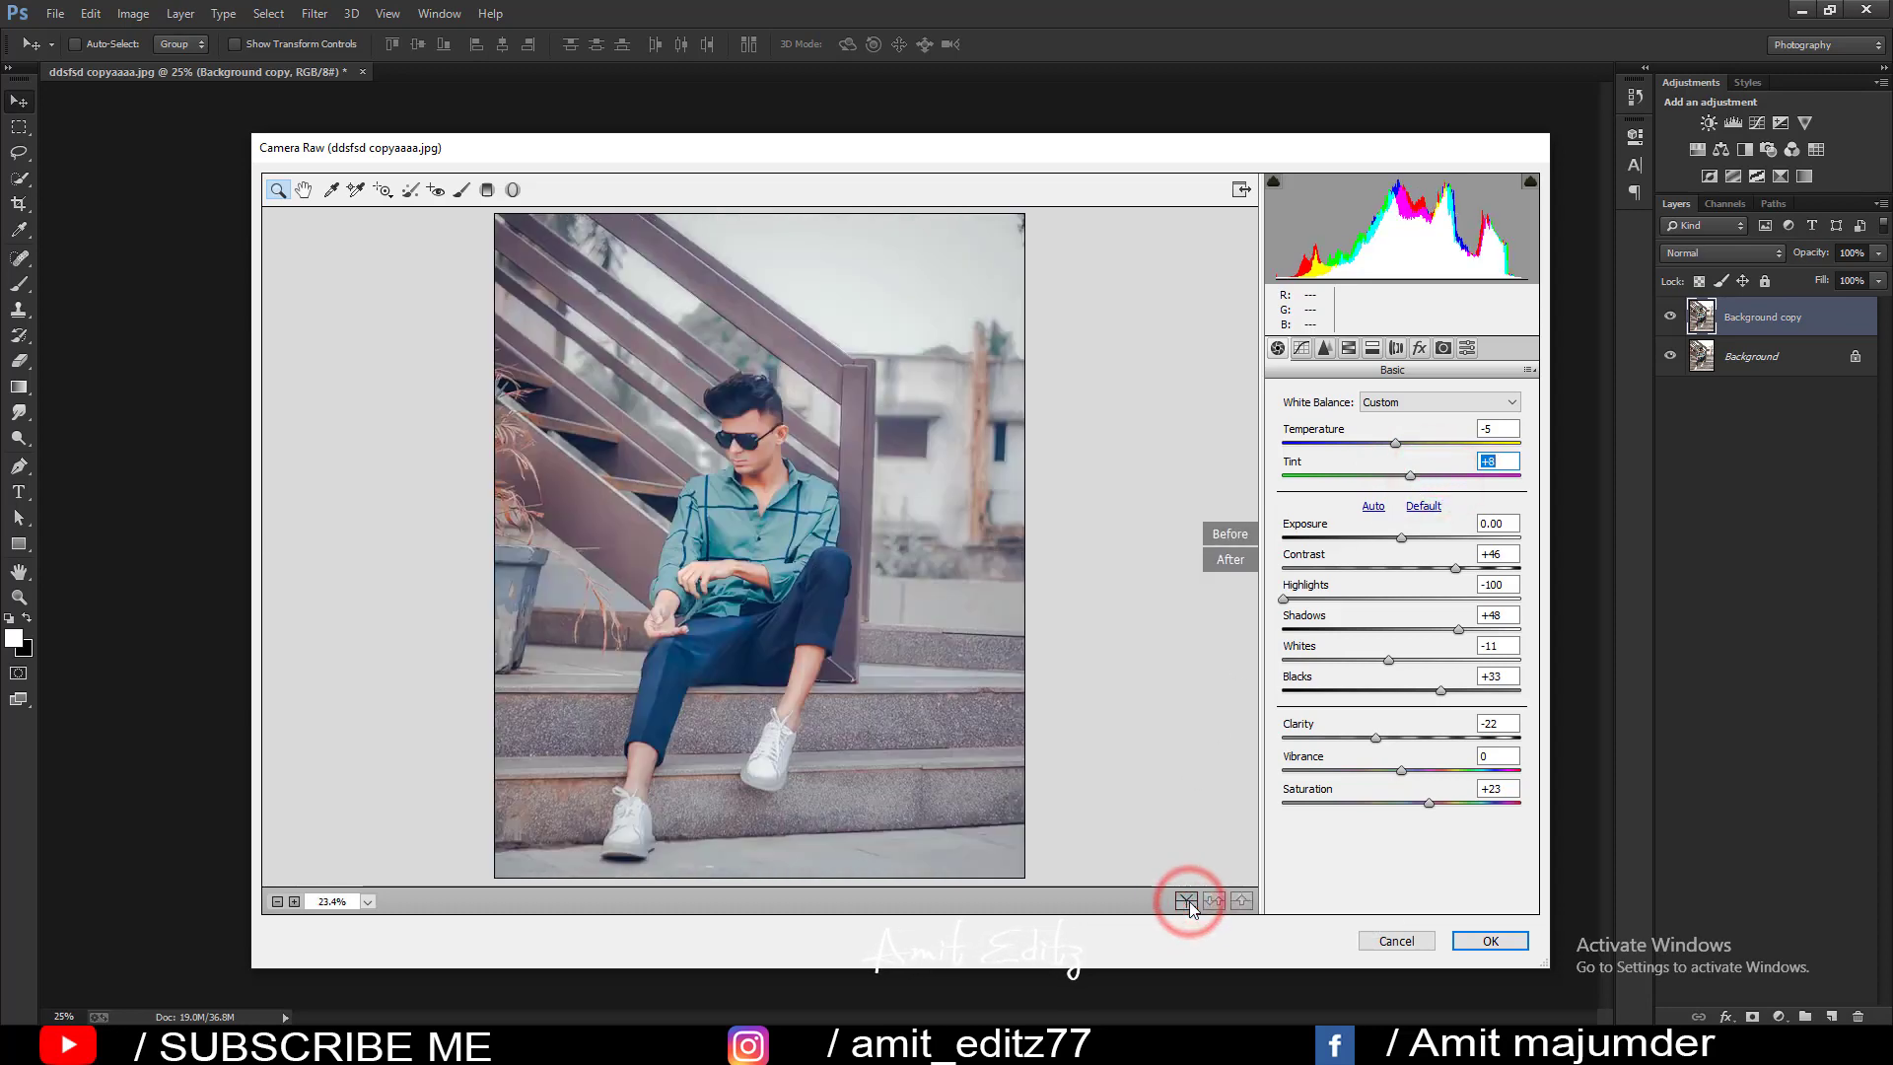
pyautogui.click(1410, 475)
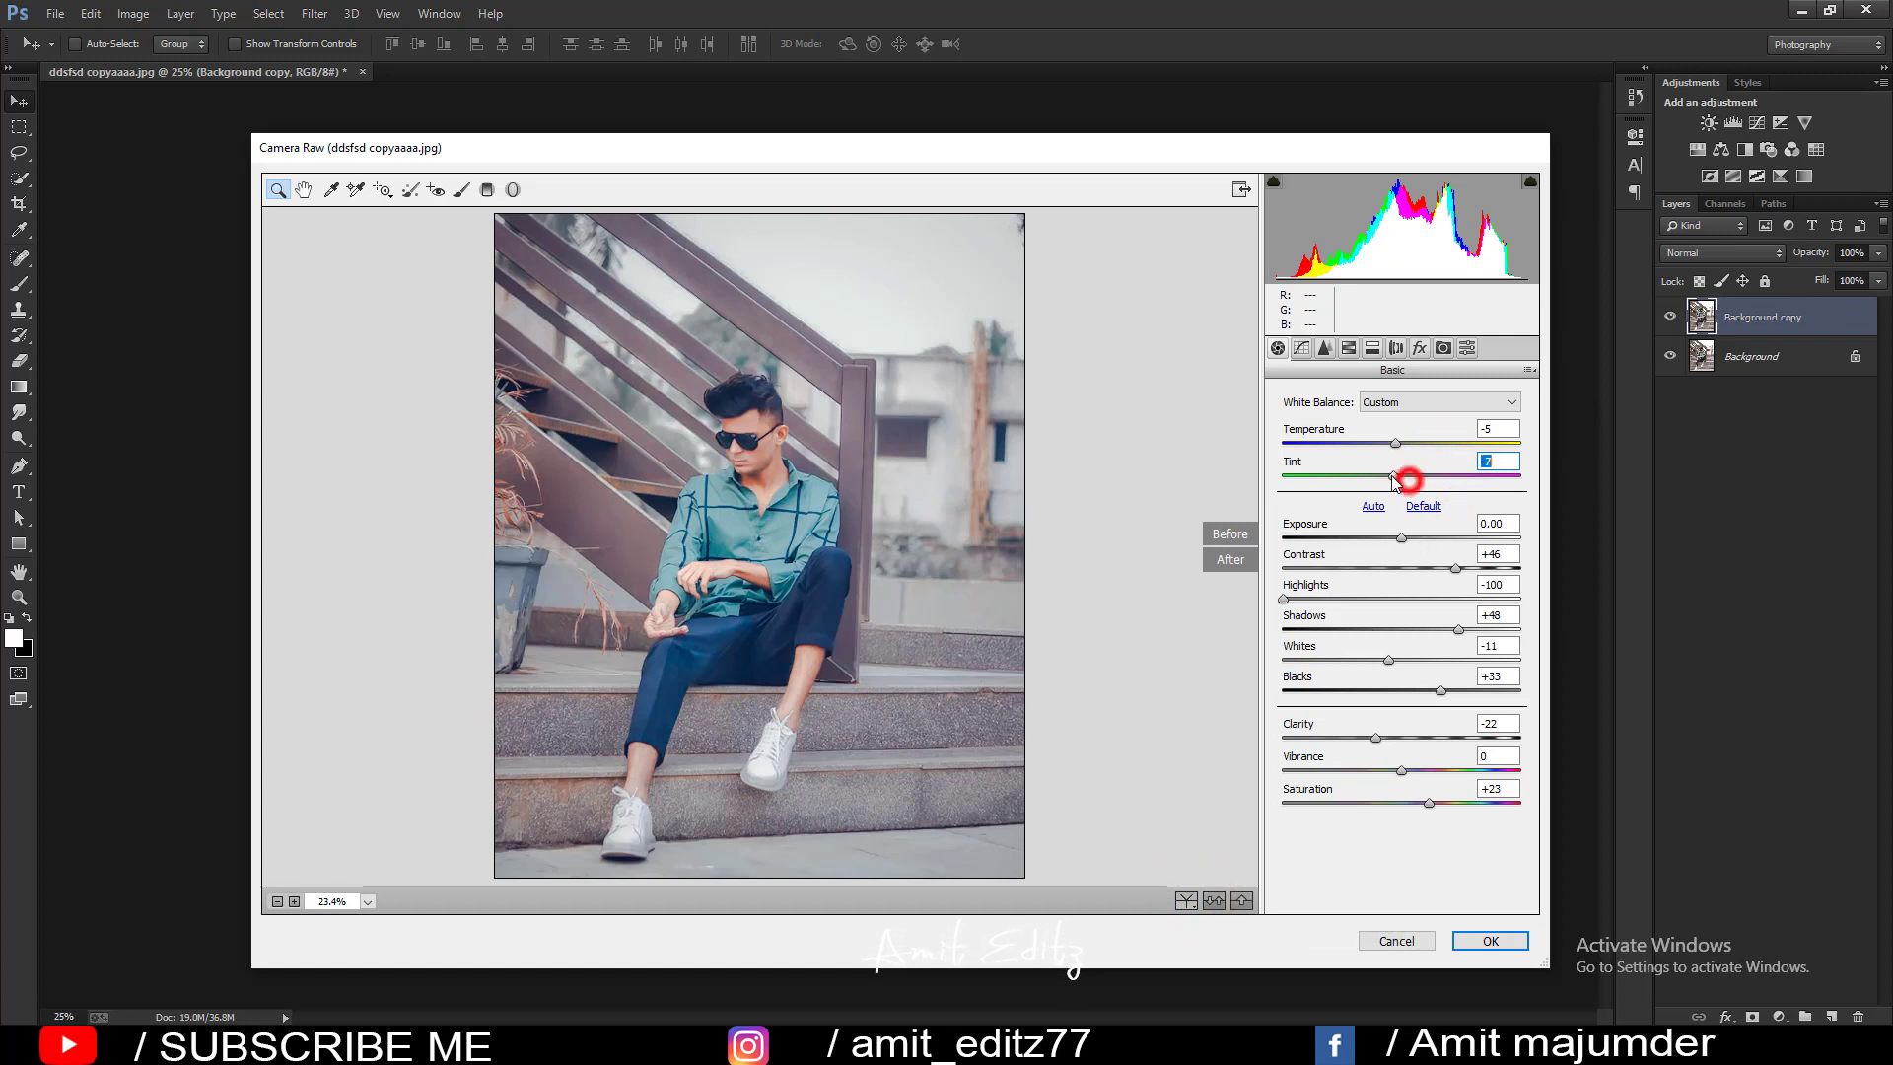
pyautogui.moveTo(1418, 477); pyautogui.dragTo(1436, 477)
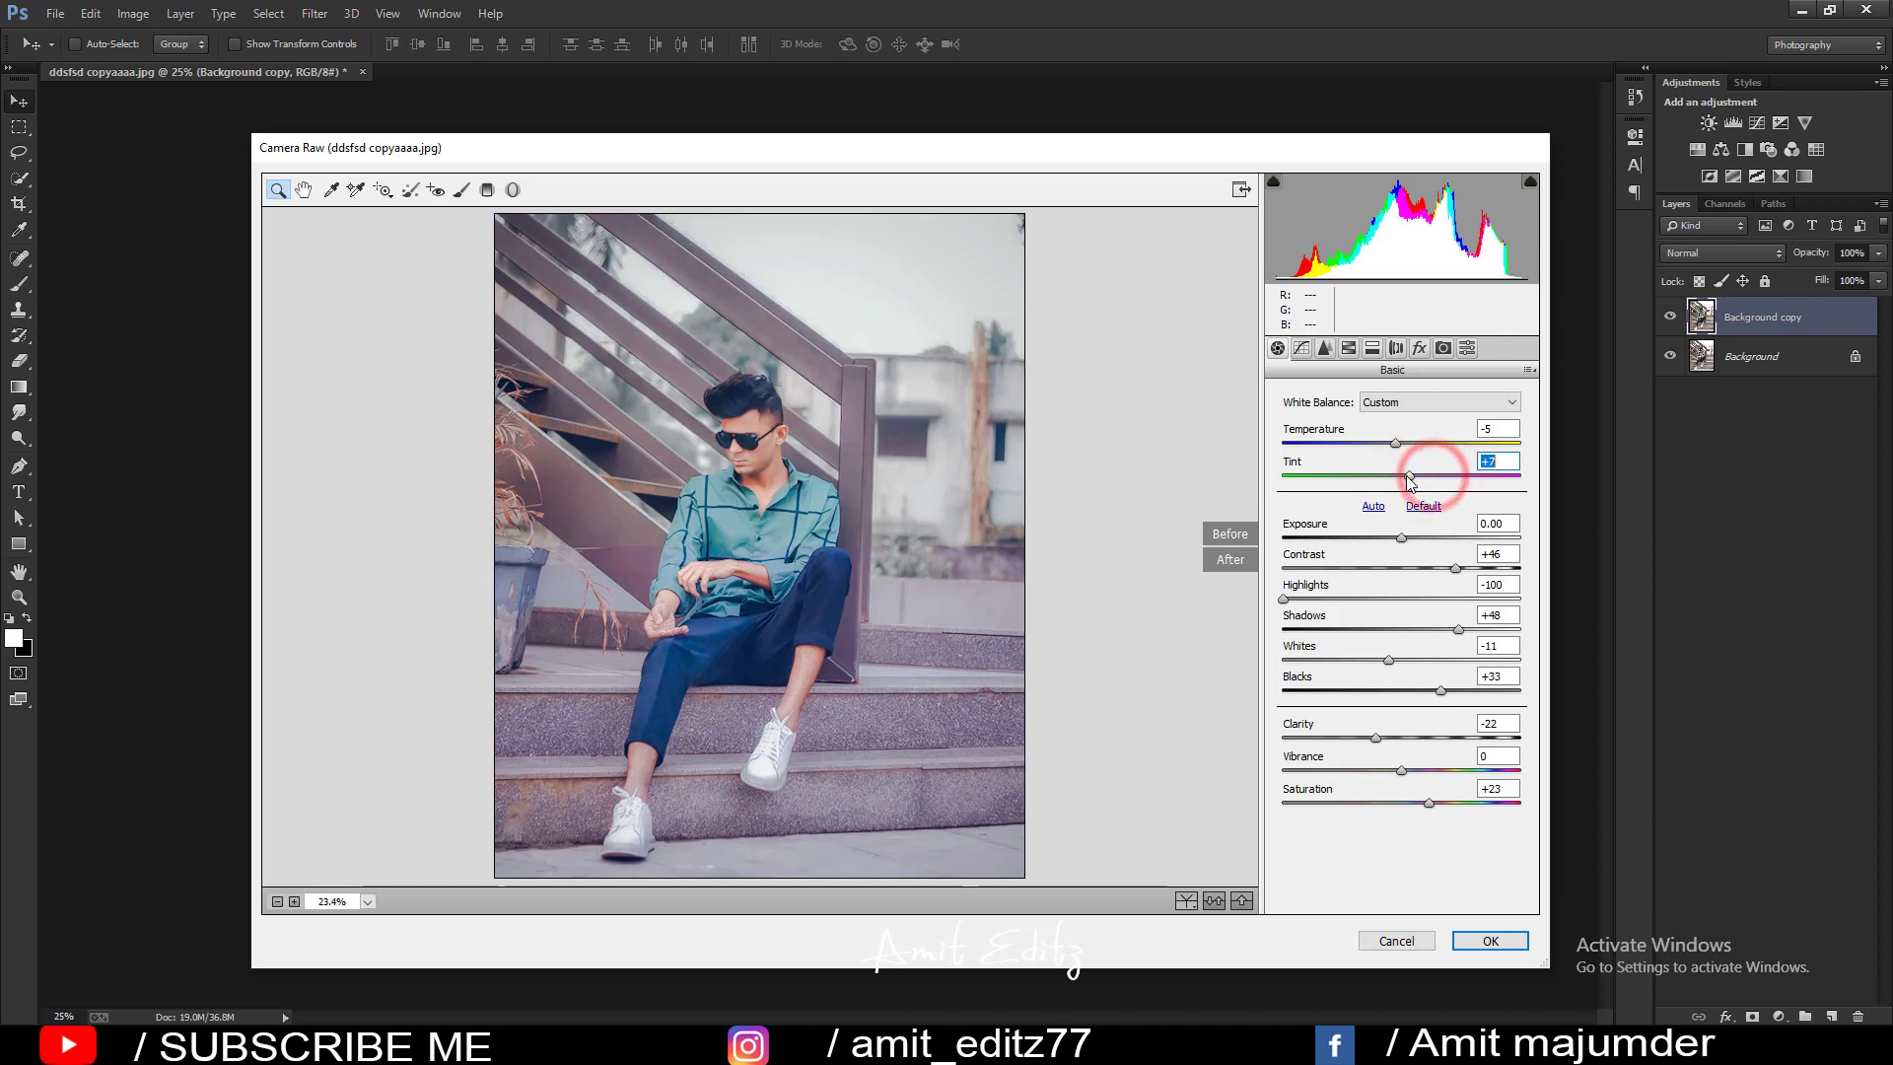
pyautogui.moveTo(1436, 478); pyautogui.dragTo(1409, 477)
pyautogui.click(1186, 900)
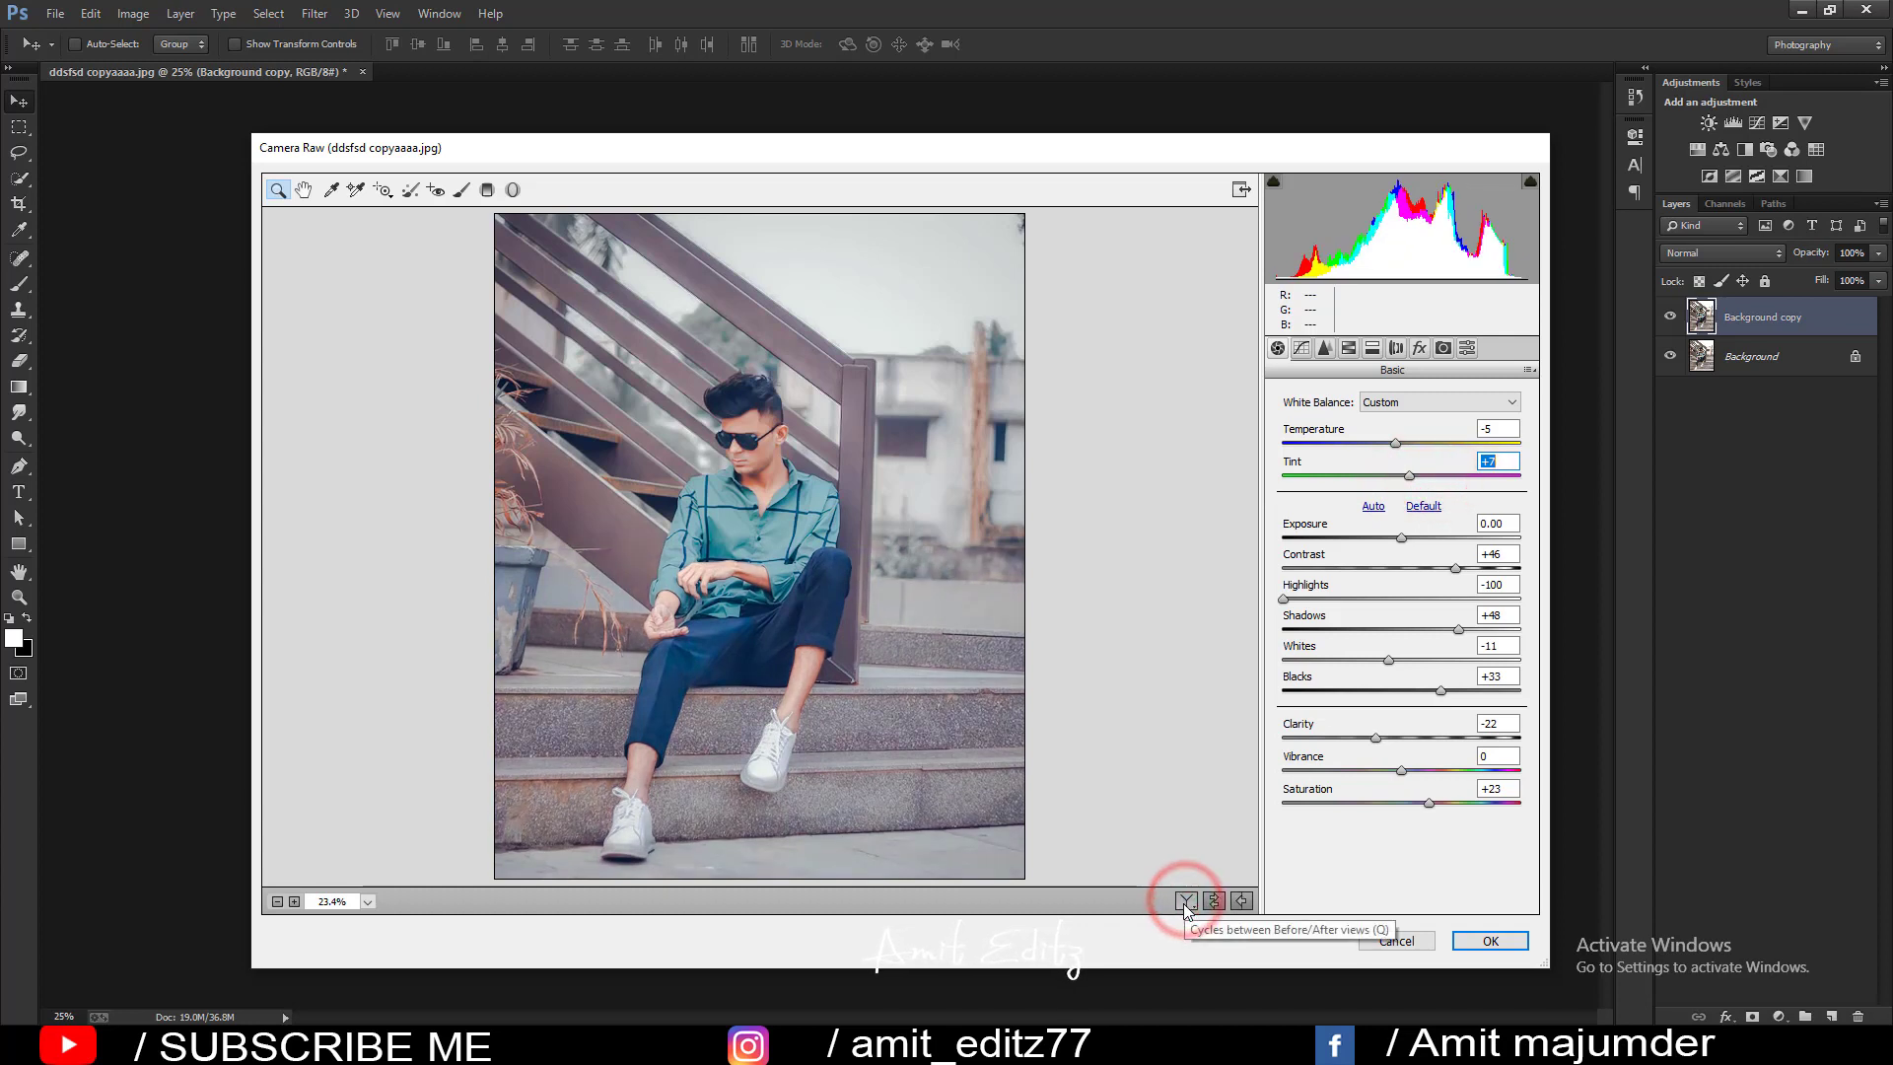
pyautogui.moveTo(1412, 480); pyautogui.dragTo(1427, 483)
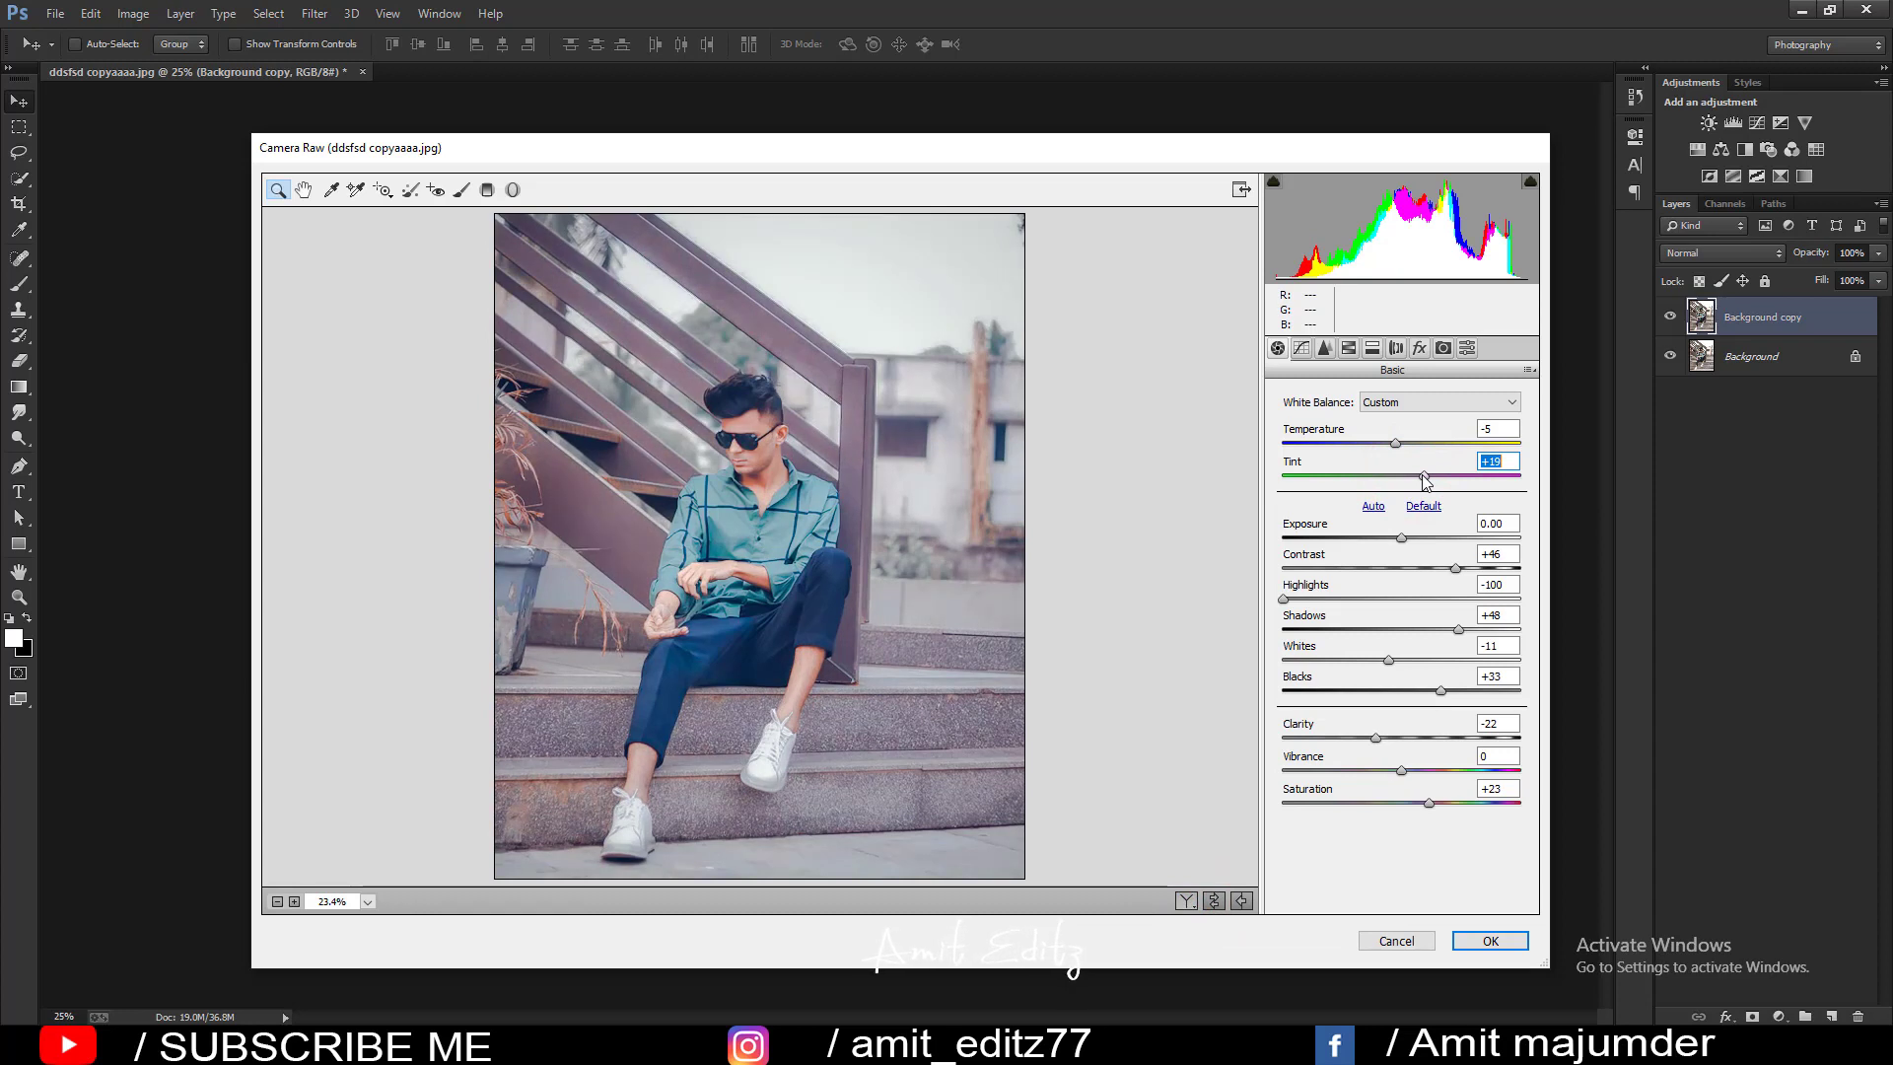
pyautogui.moveTo(1380, 481); pyautogui.dragTo(1370, 480)
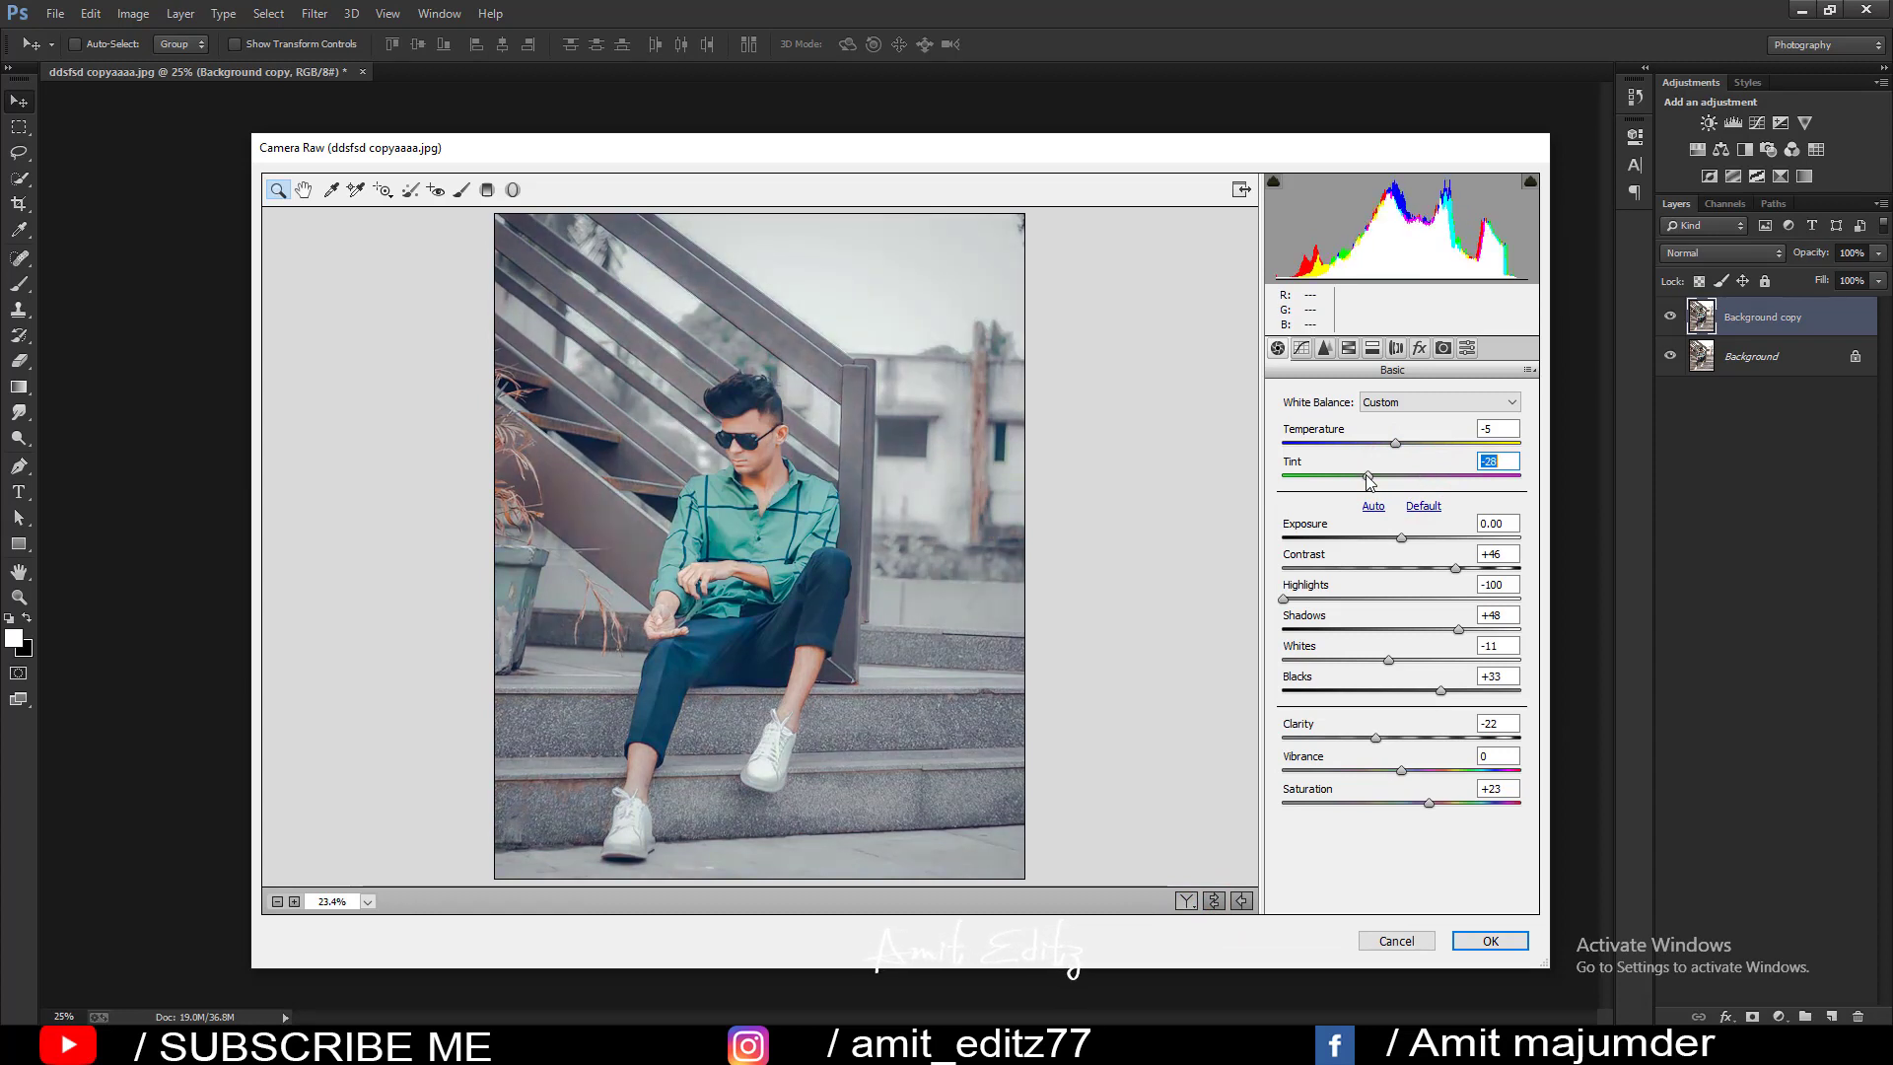
pyautogui.moveTo(1402, 480); pyautogui.dragTo(1408, 480)
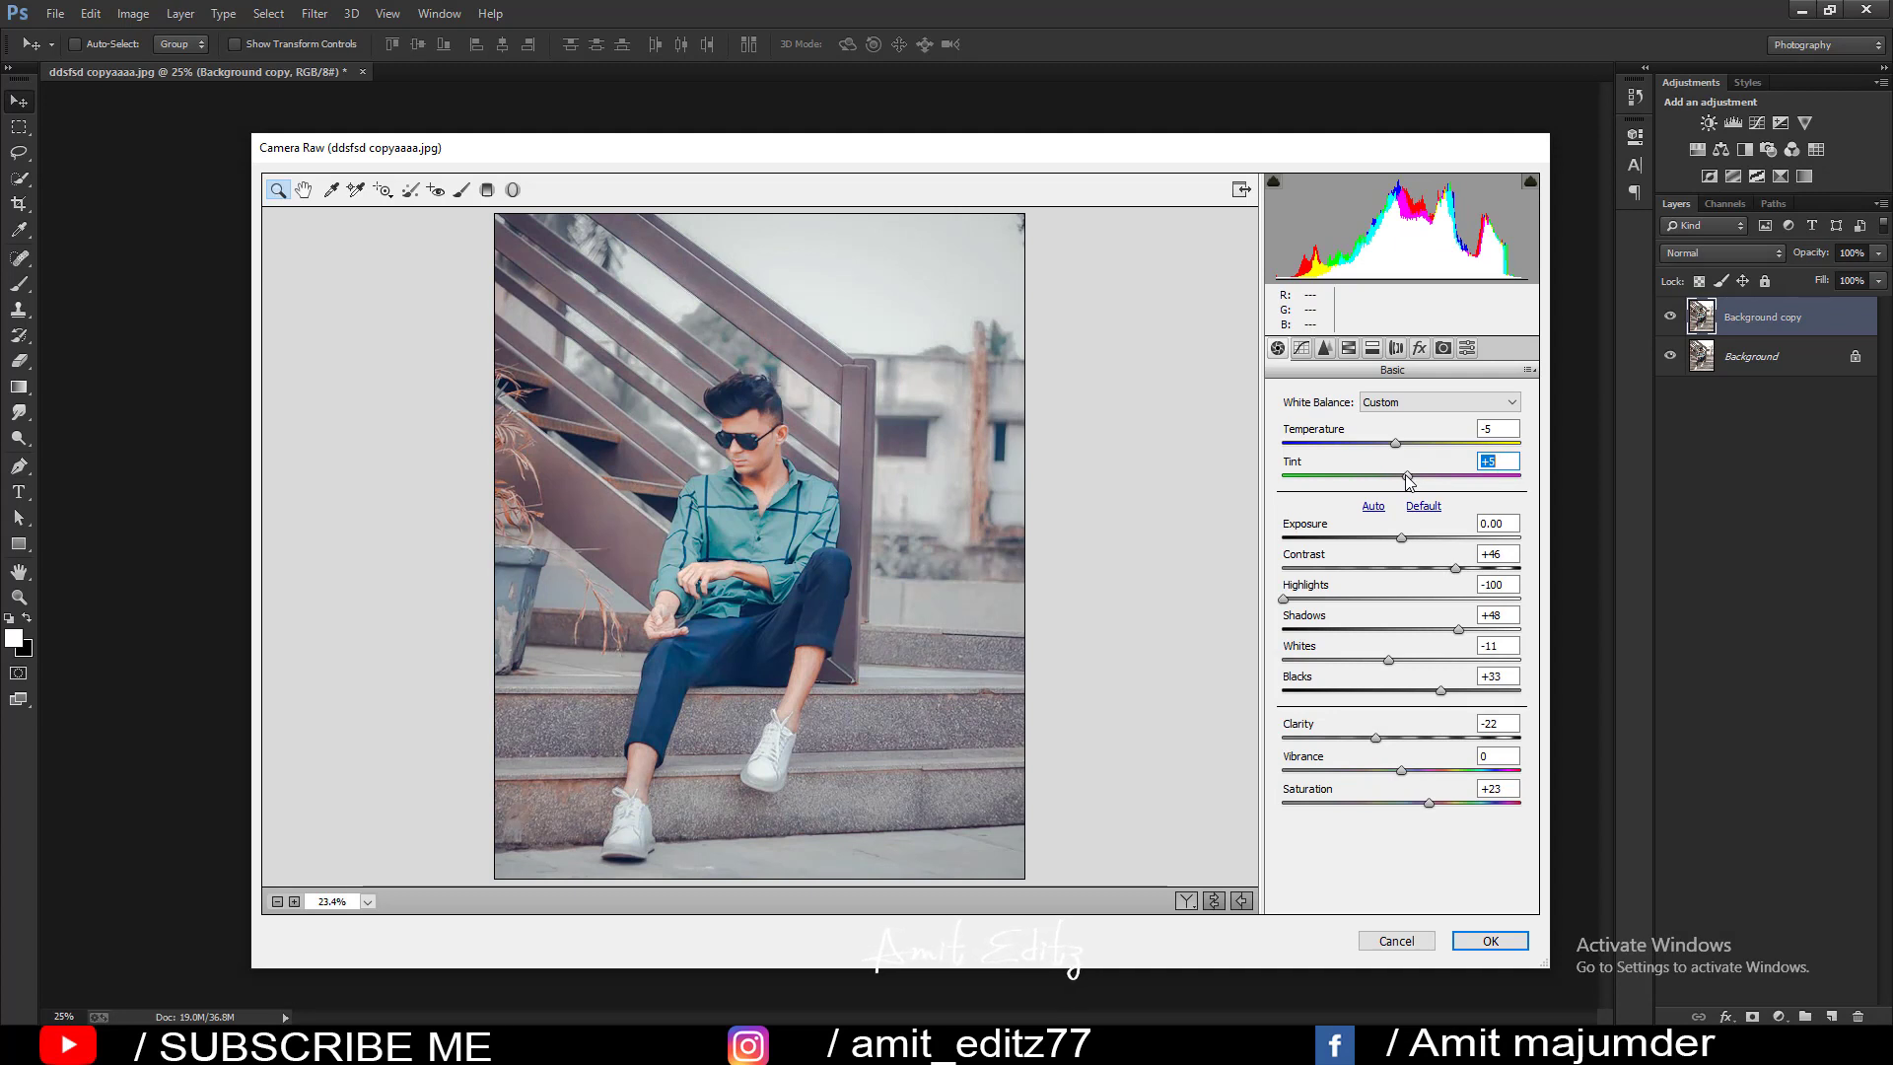
# Reset Temperature to 0, then set it to -3 for a slightly cool tone.
pyautogui.moveTo(1404, 446); pyautogui.dragTo(1408, 448)
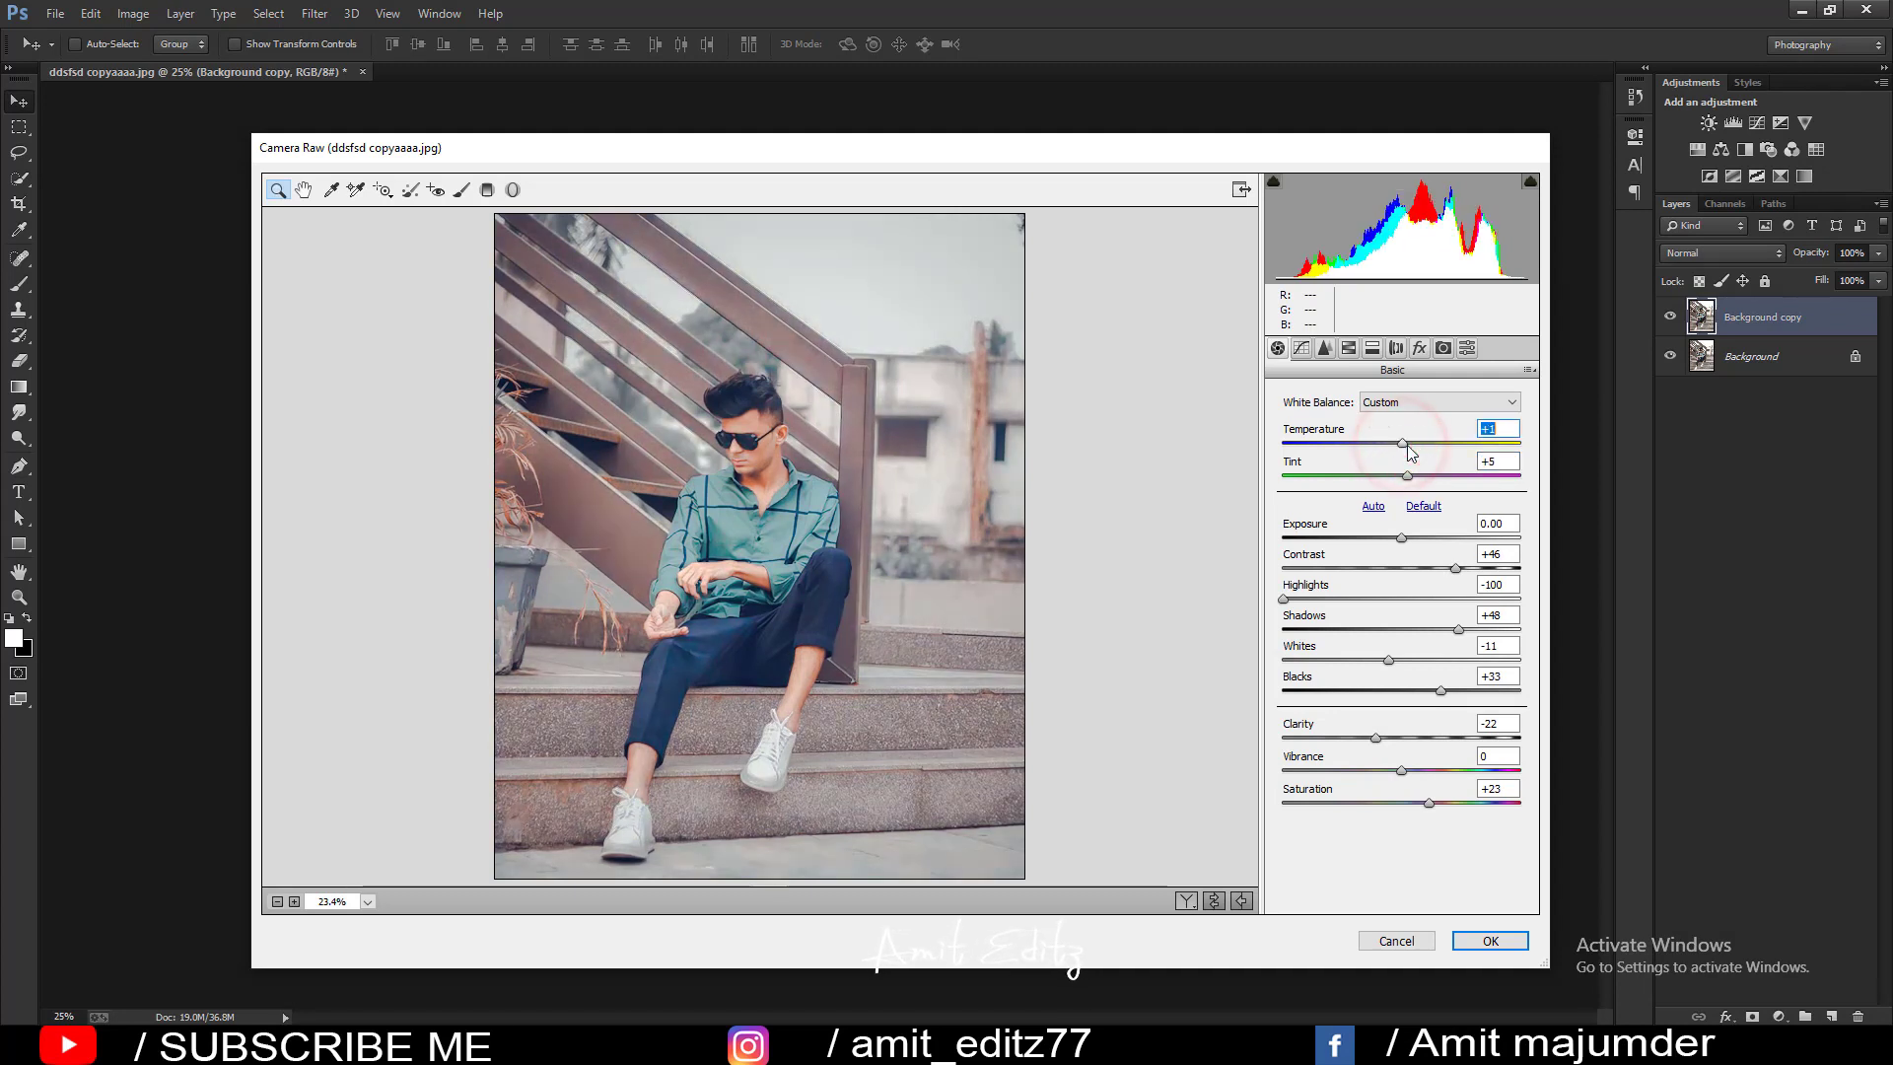
pyautogui.moveTo(1401, 443); pyautogui.dragTo(1394, 443)
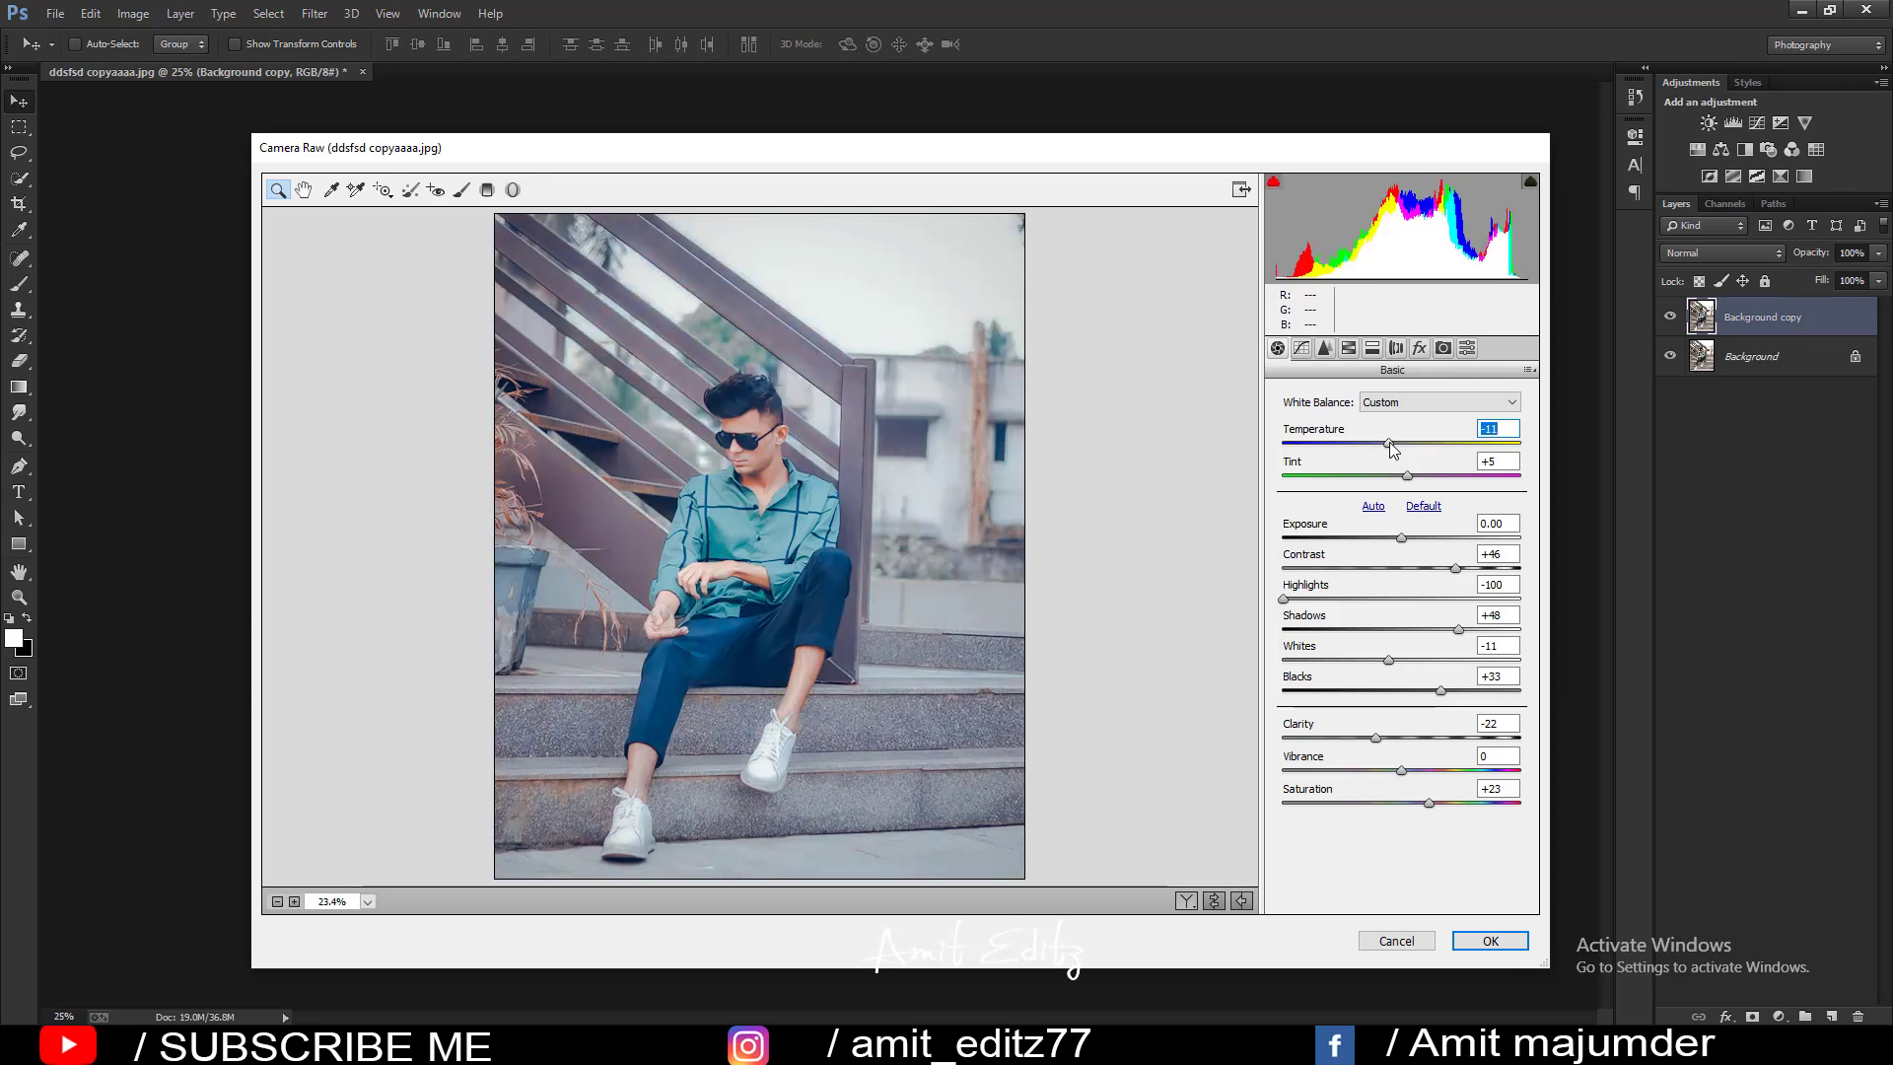
pyautogui.doubleClick(1388, 442)
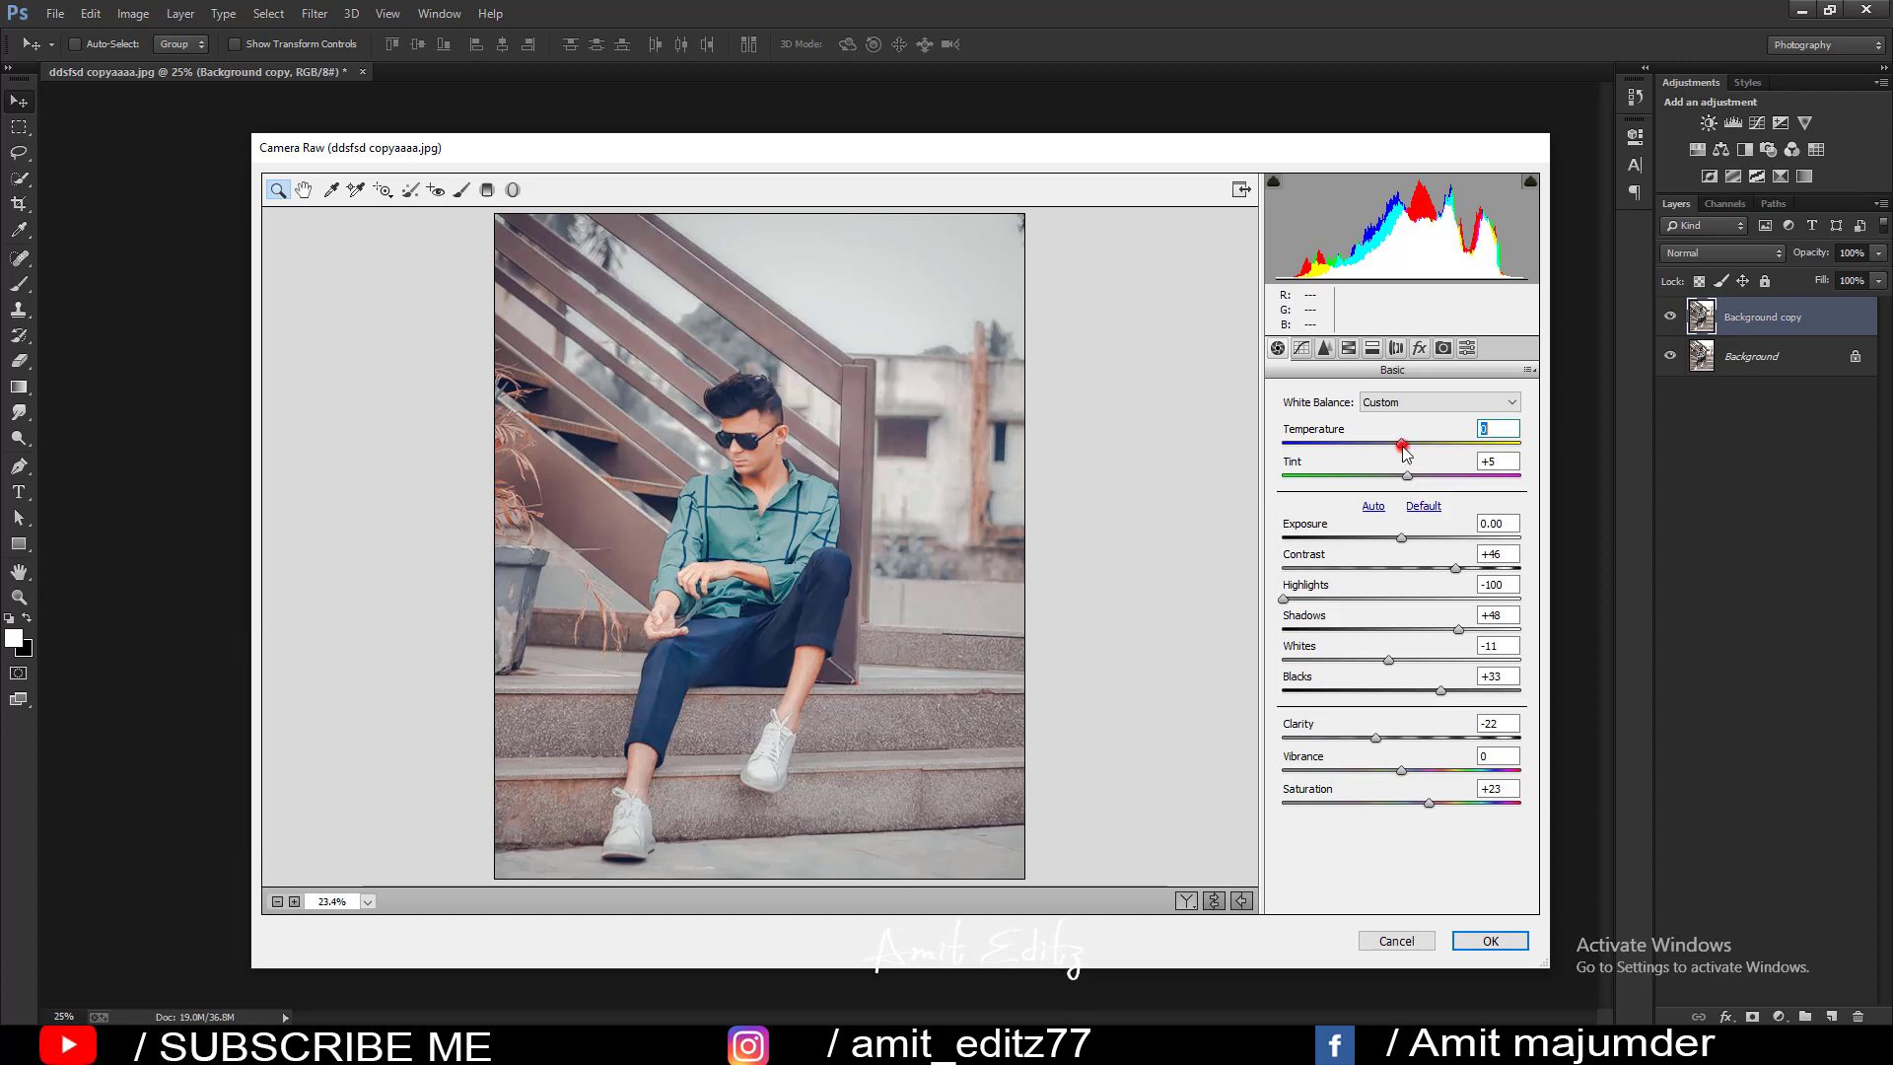
pyautogui.moveTo(1402, 444); pyautogui.dragTo(1399, 443)
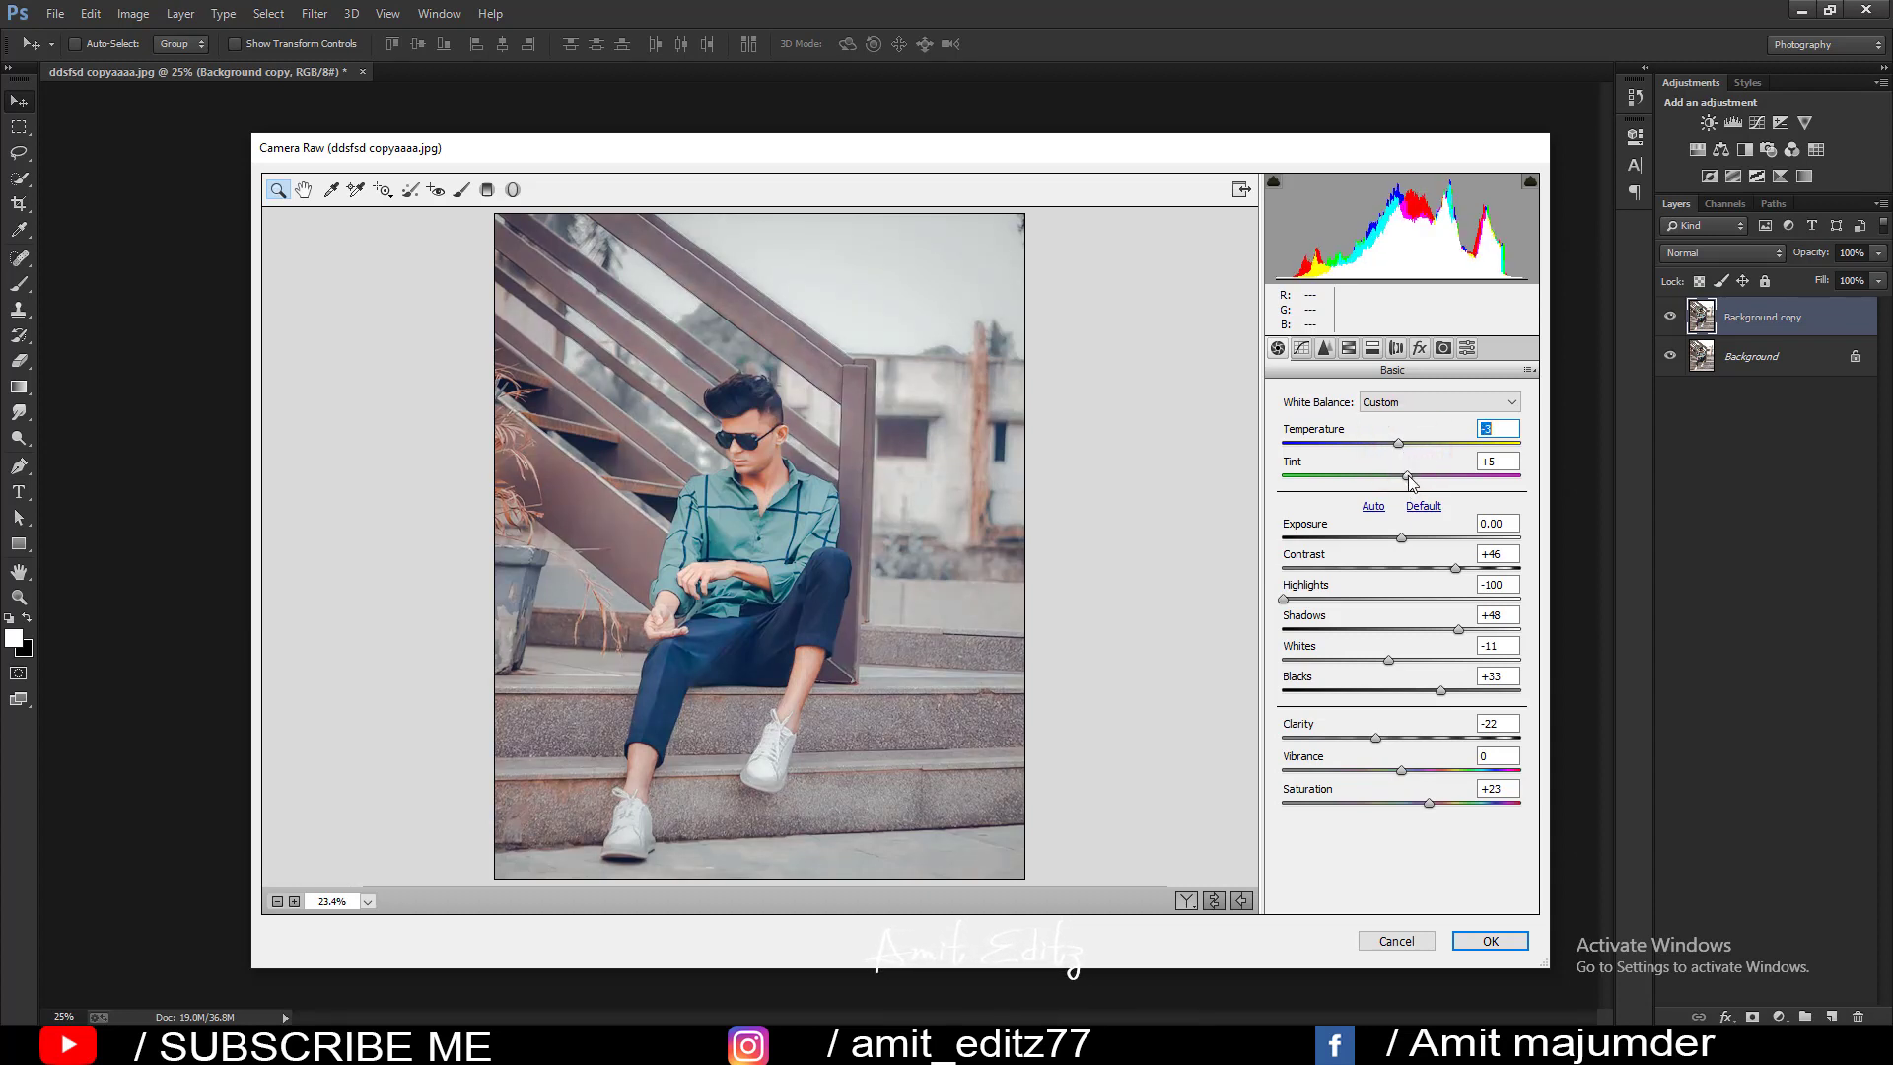
# Strengthen the vignette to Amount -50, Midpoint 33, Roundness -12 and raise highlight toning saturation.
pyautogui.click(1420, 348)
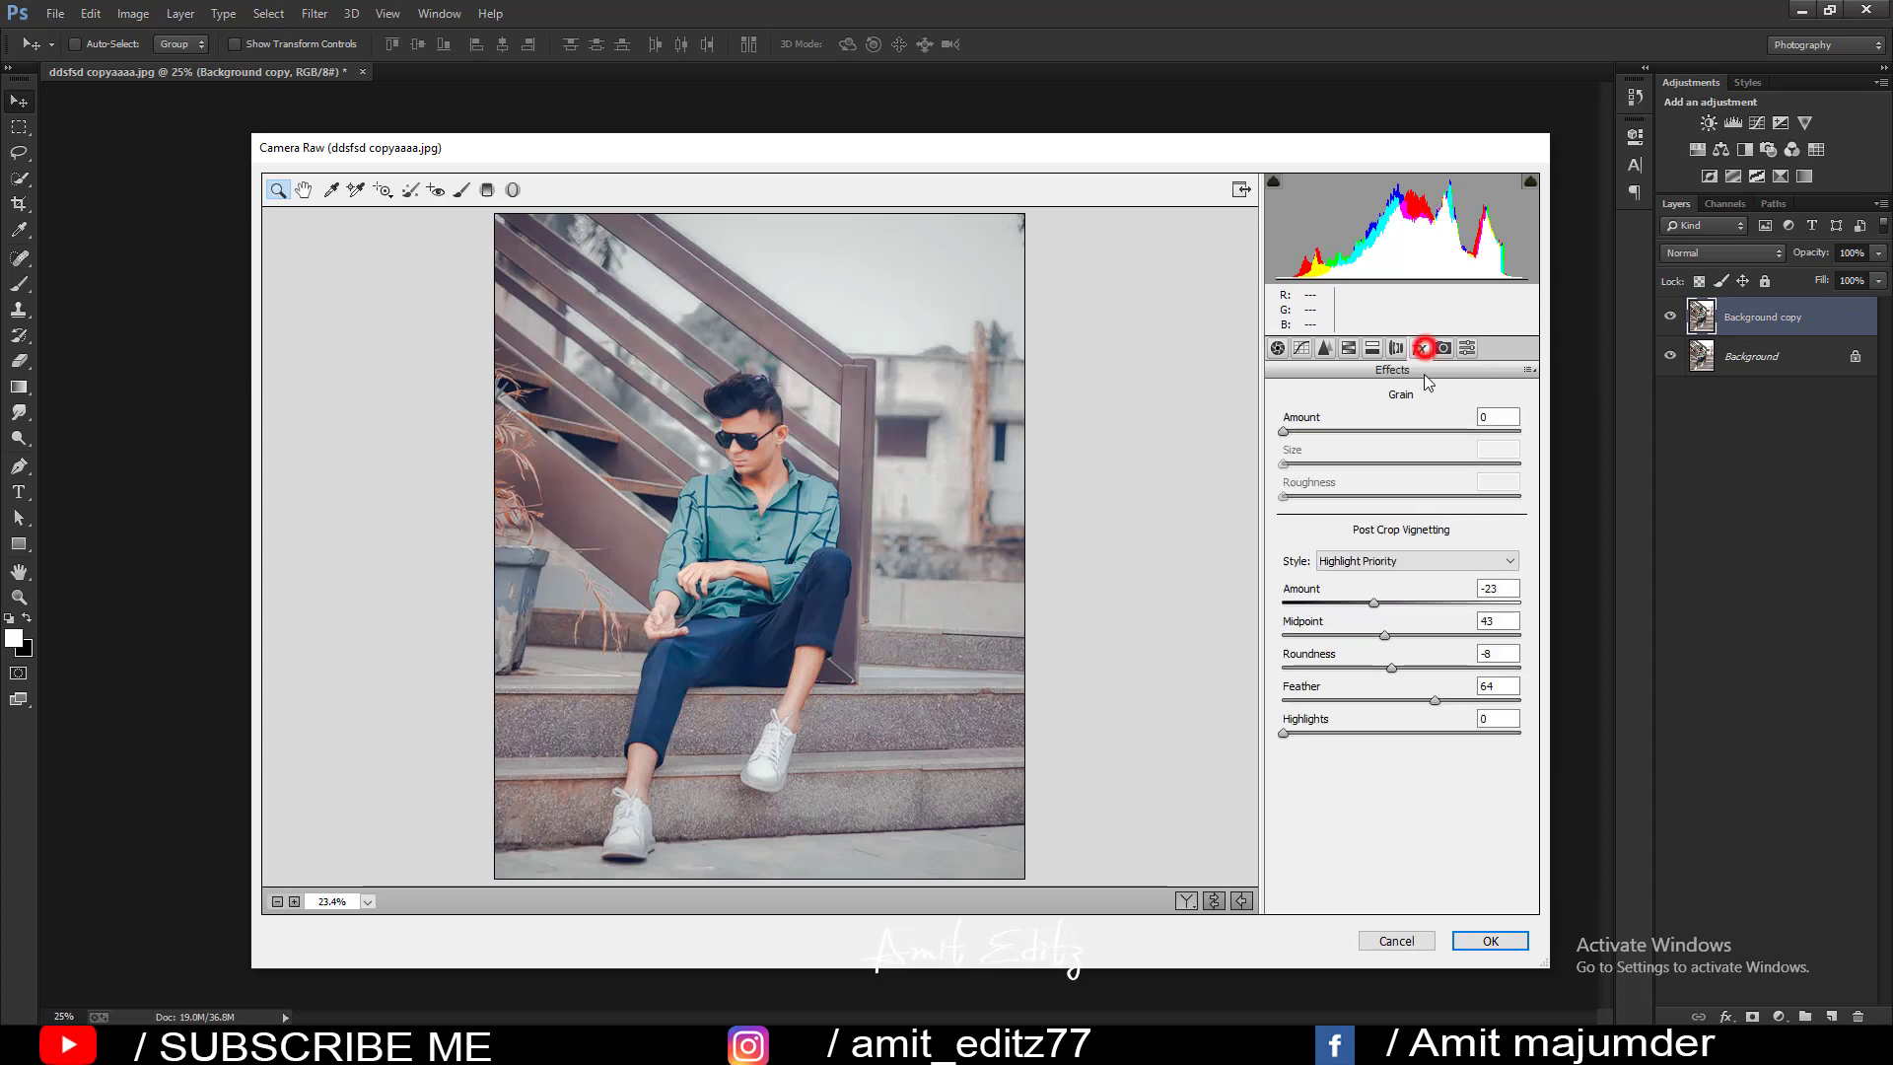
pyautogui.moveTo(1402, 603)
pyautogui.mouseDown()
pyautogui.moveTo(1350, 603)
pyautogui.moveTo(1388, 668)
pyautogui.moveTo(1453, 700)
pyautogui.mouseUp()
pyautogui.click(1435, 700)
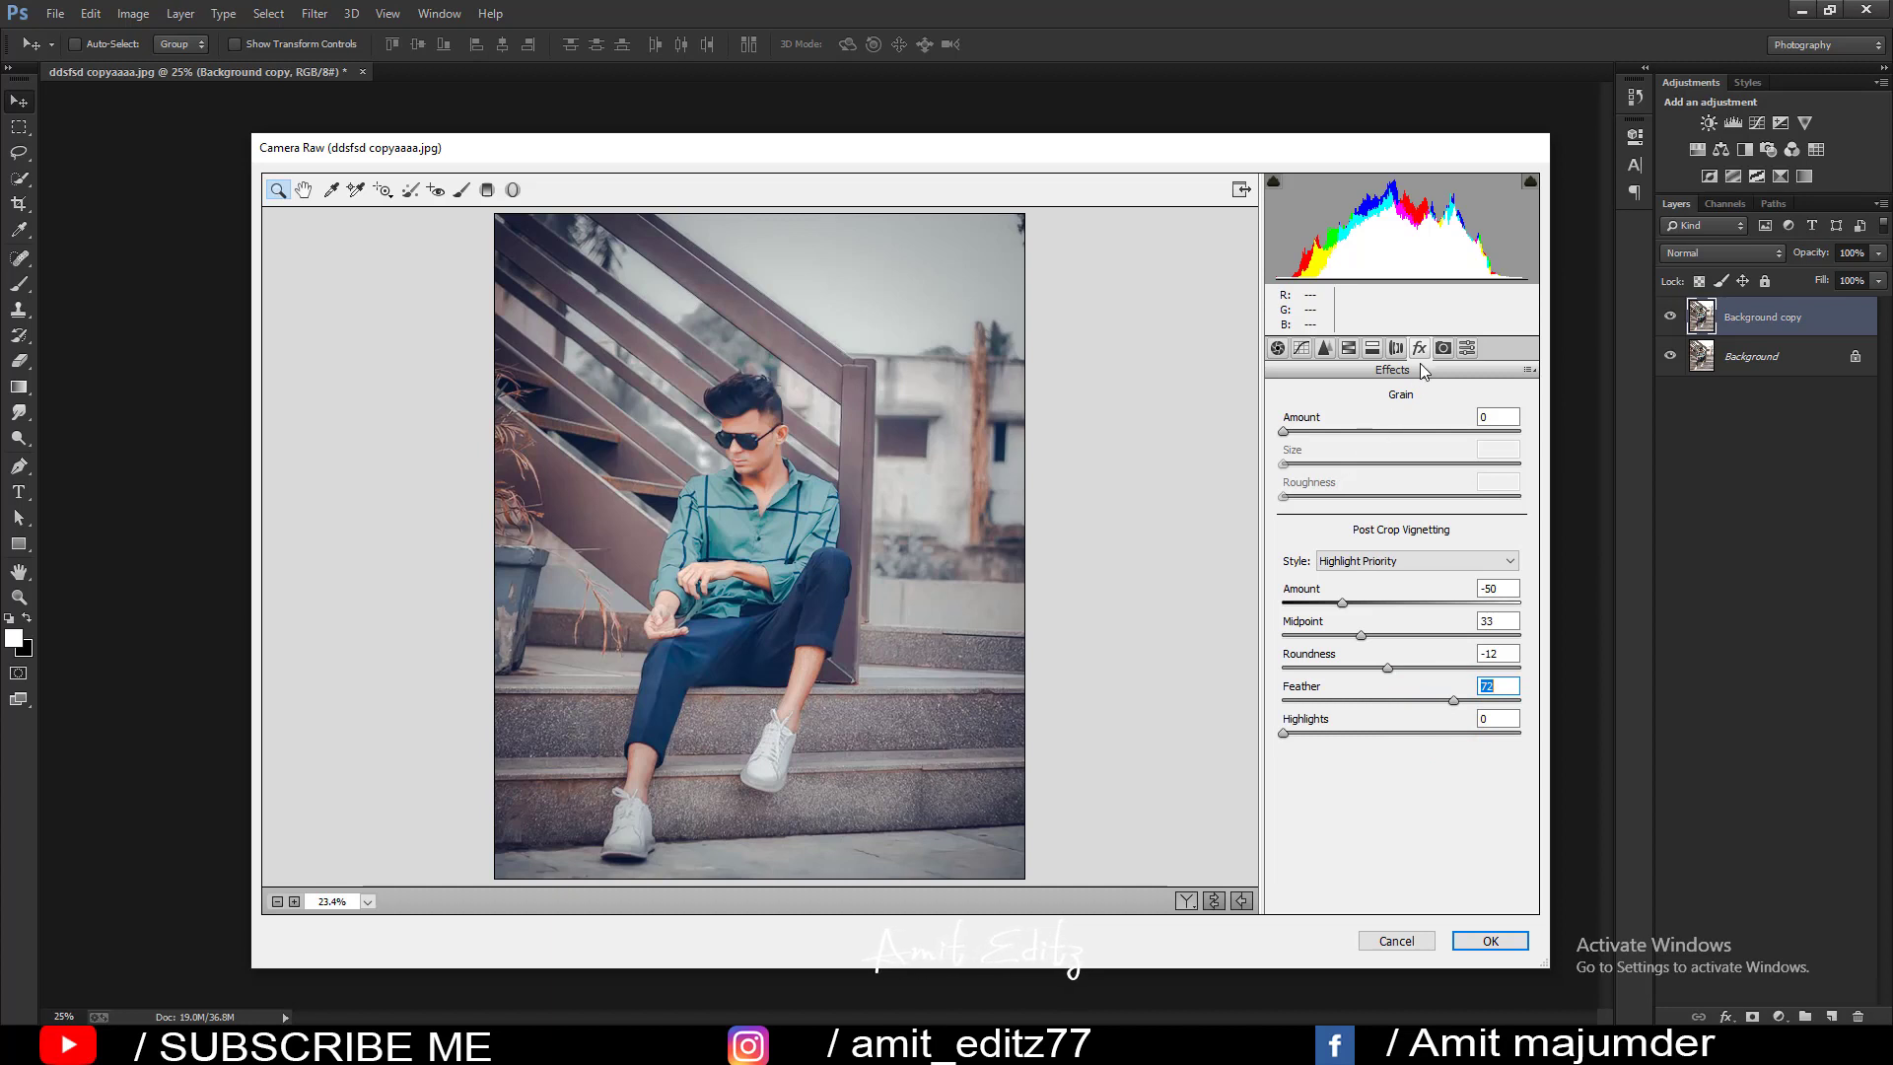
pyautogui.click(1371, 348)
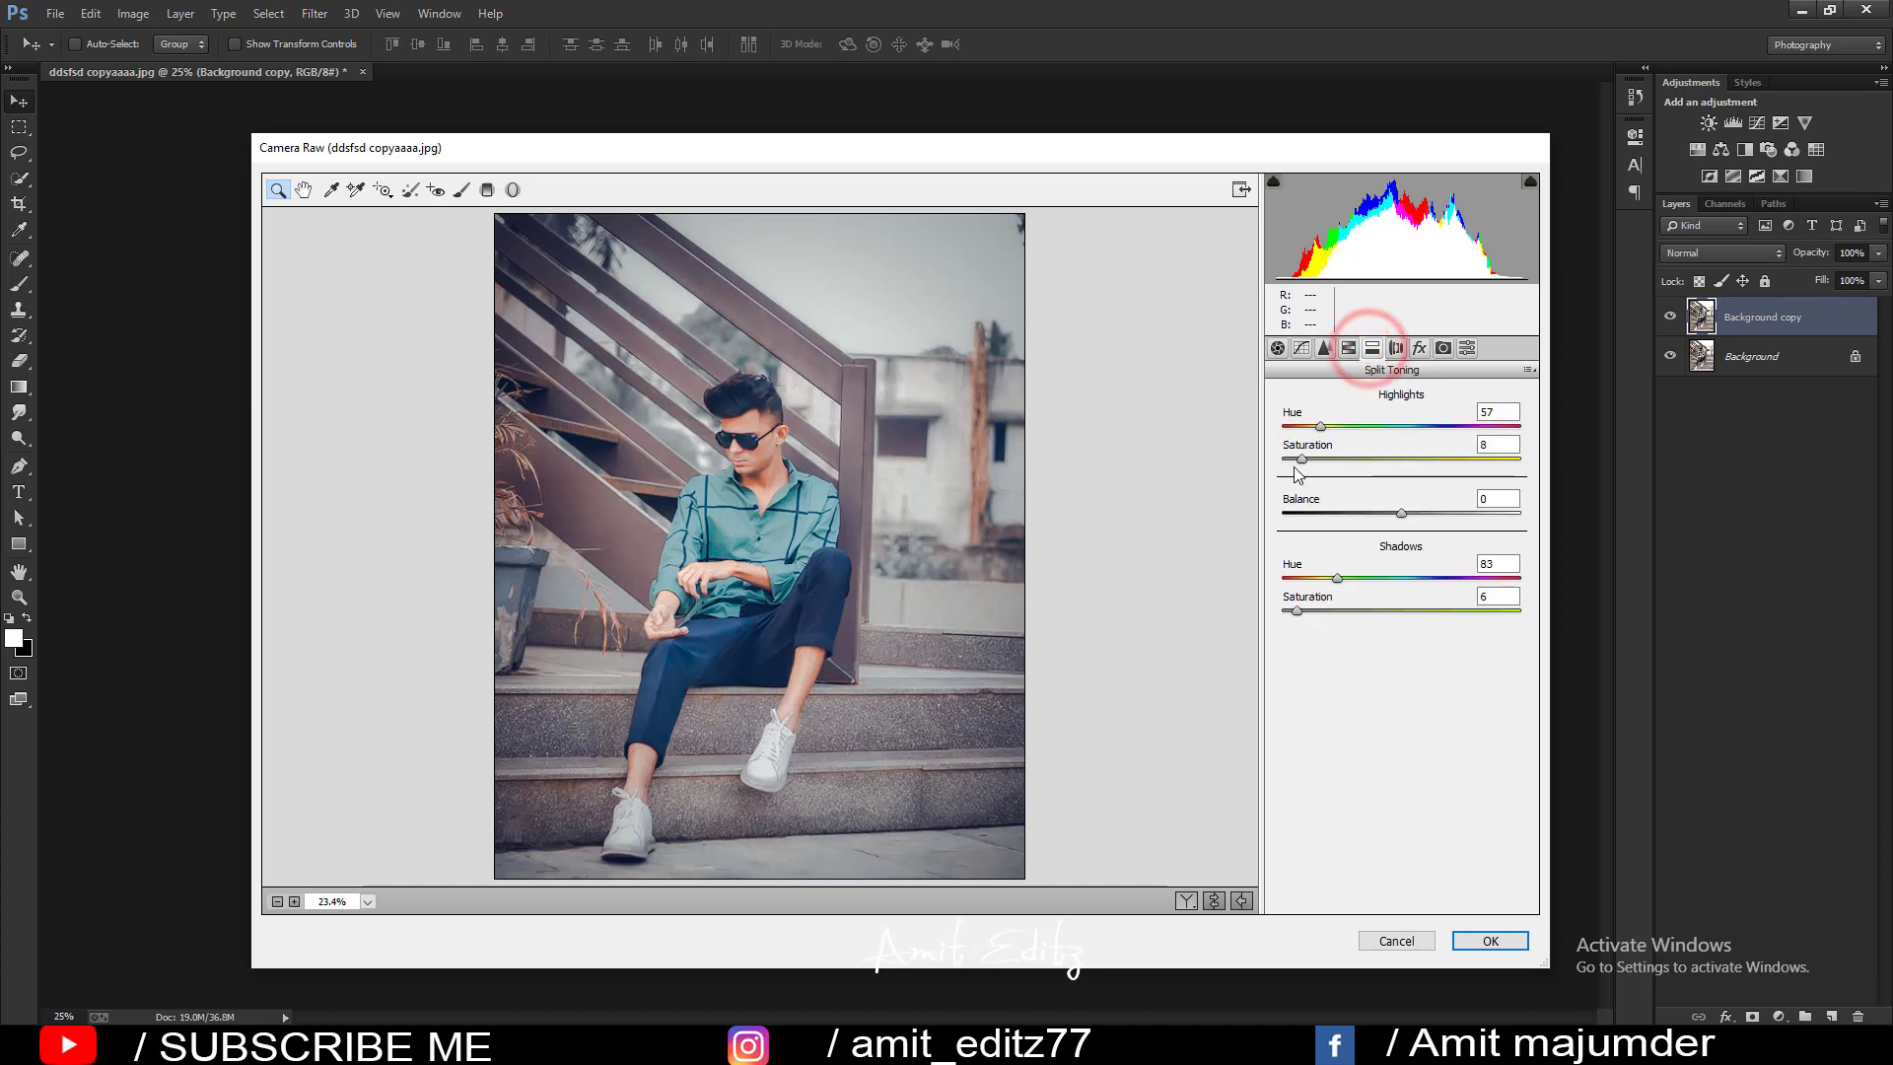
pyautogui.moveTo(1301, 460)
pyautogui.mouseDown()
pyautogui.moveTo(1319, 460)
pyautogui.moveTo(1285, 457)
pyautogui.moveTo(1303, 460)
pyautogui.mouseUp()
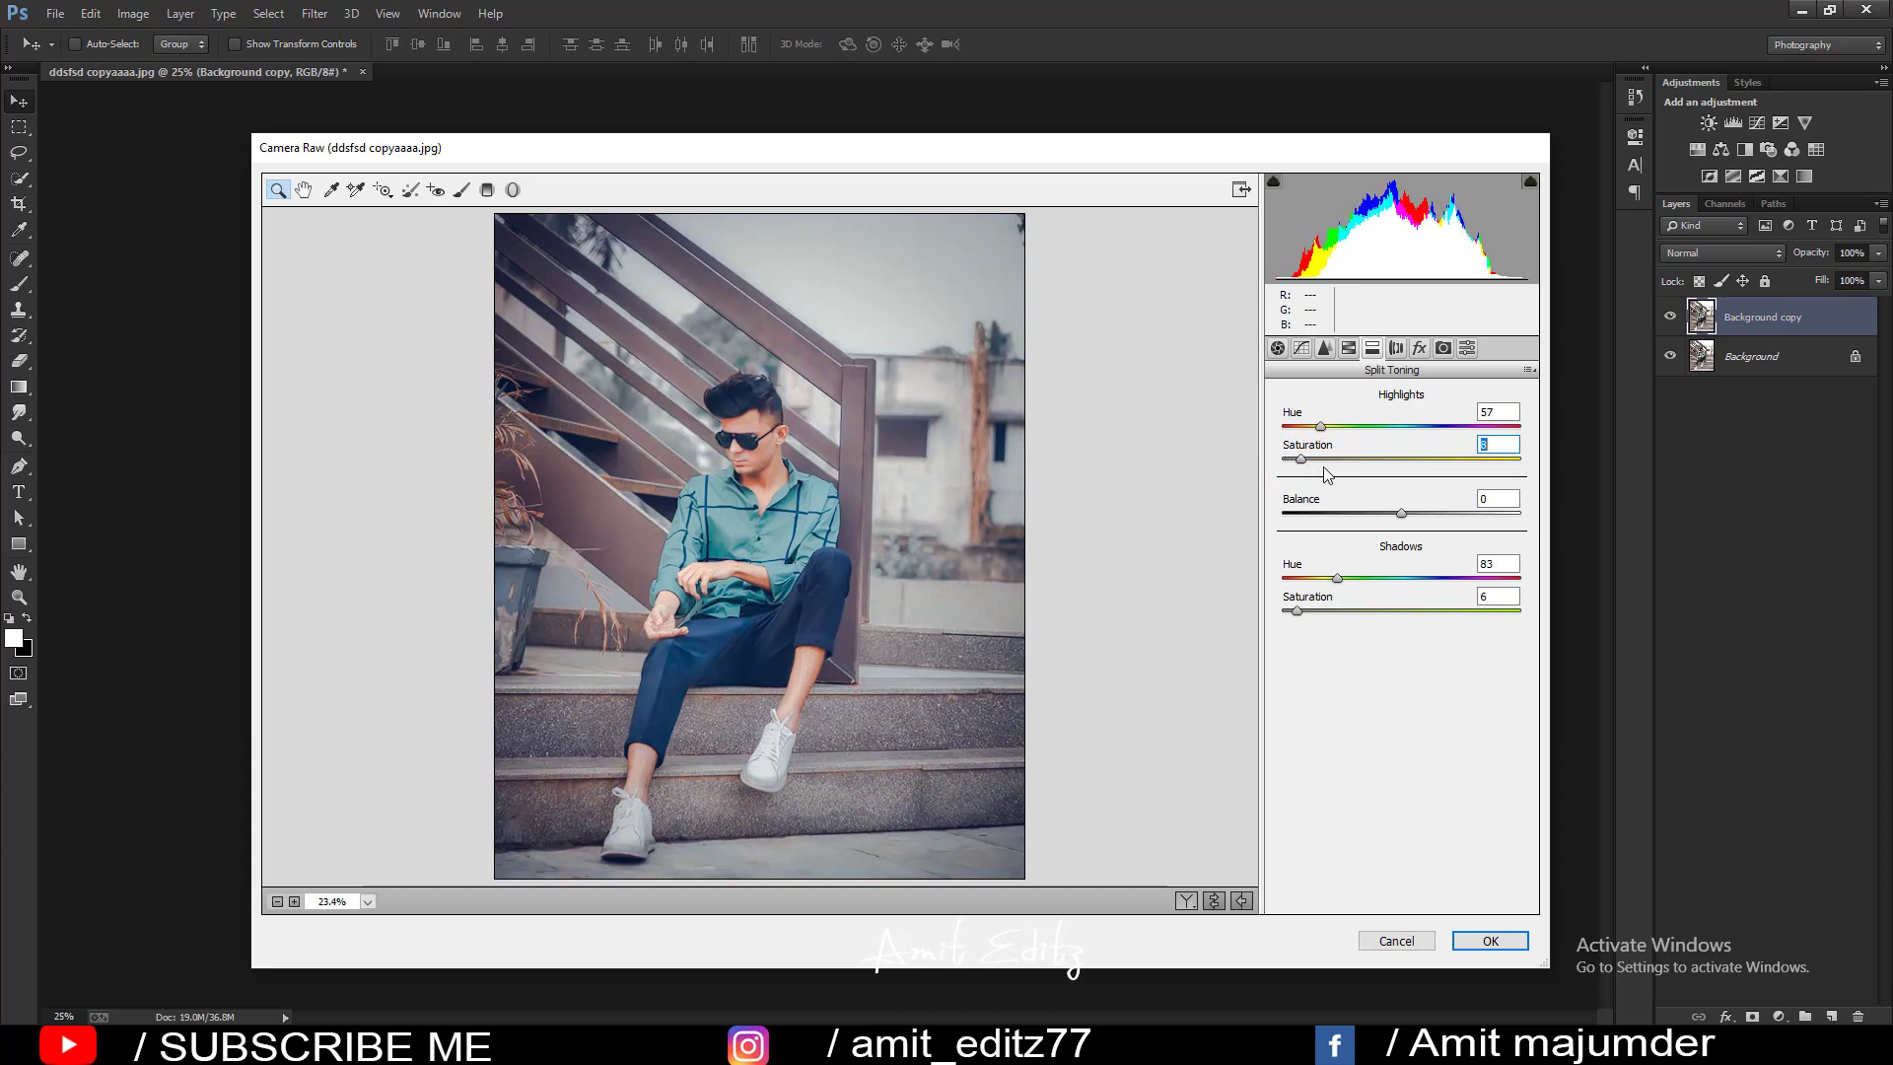
# Lift the Blue curve's black point to output 37, removing a stray curve point.
pyautogui.click(1303, 351)
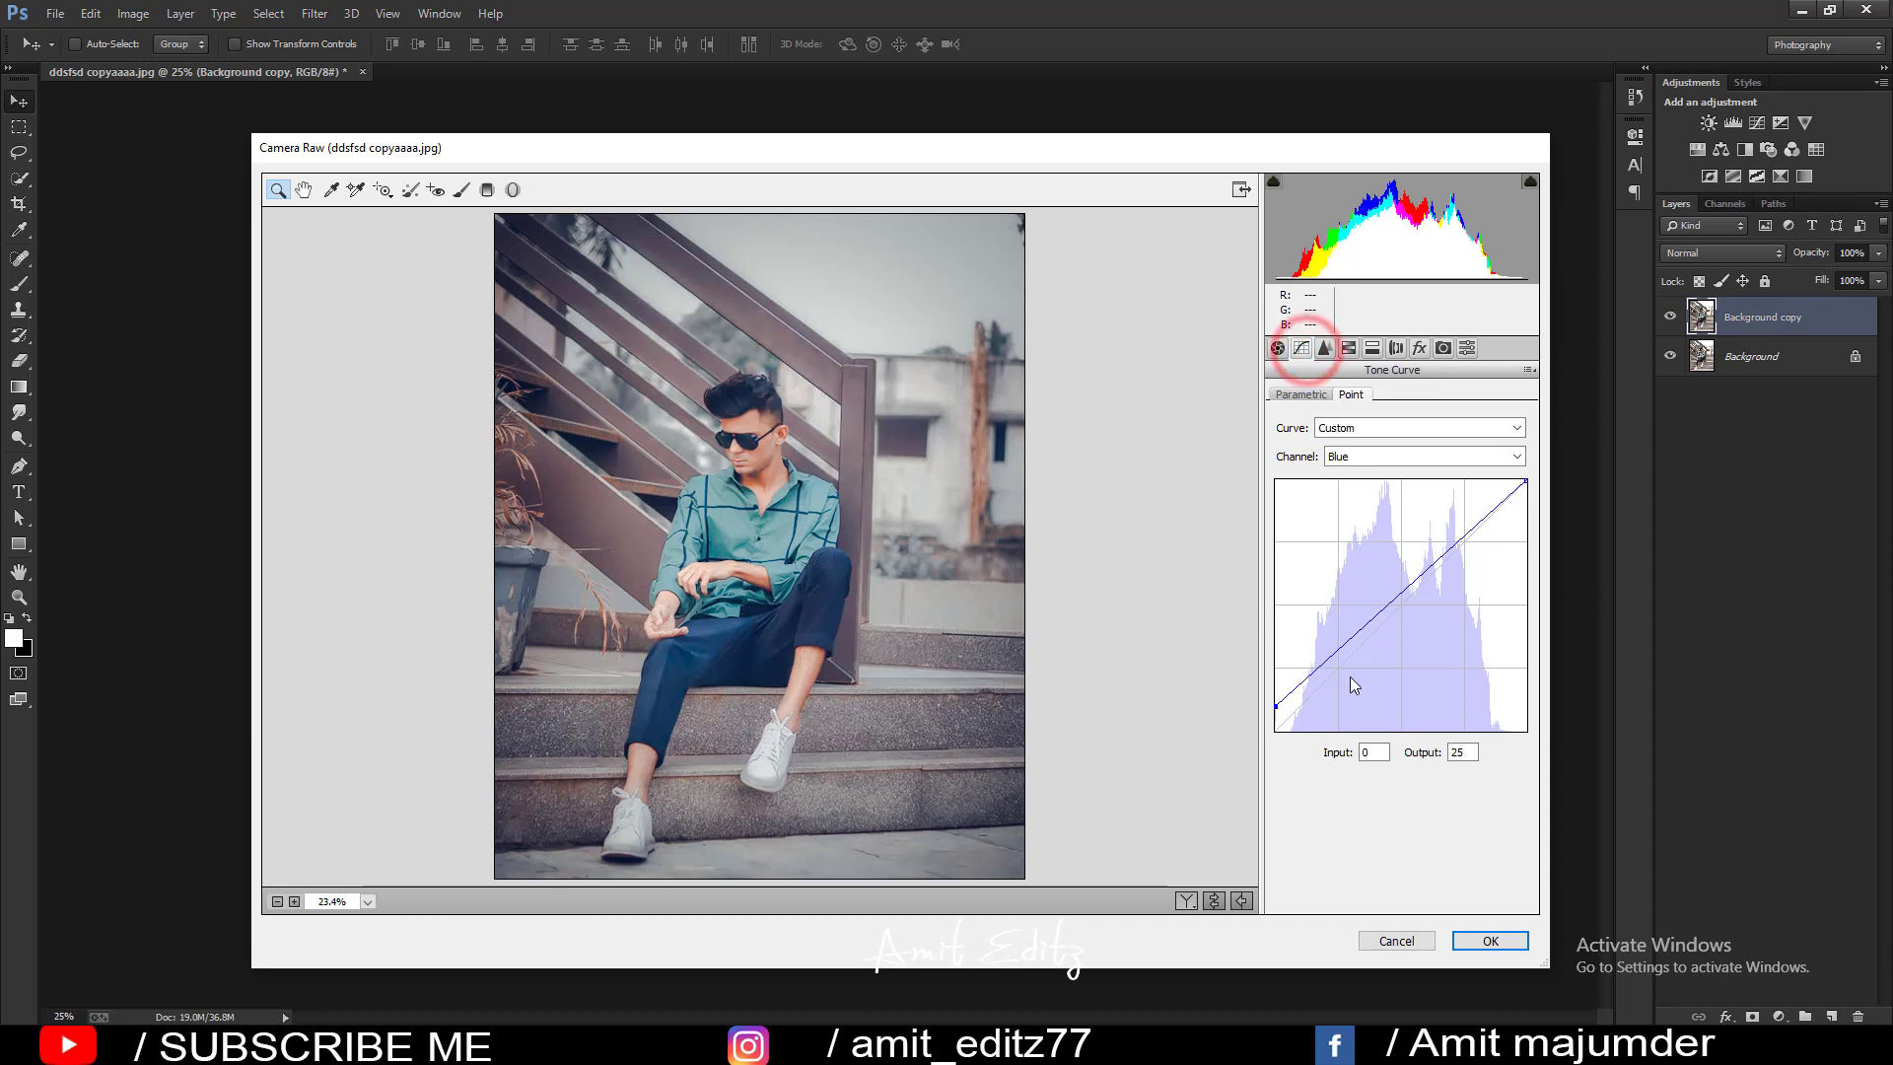
pyautogui.moveTo(1351, 642); pyautogui.dragTo(1343, 632)
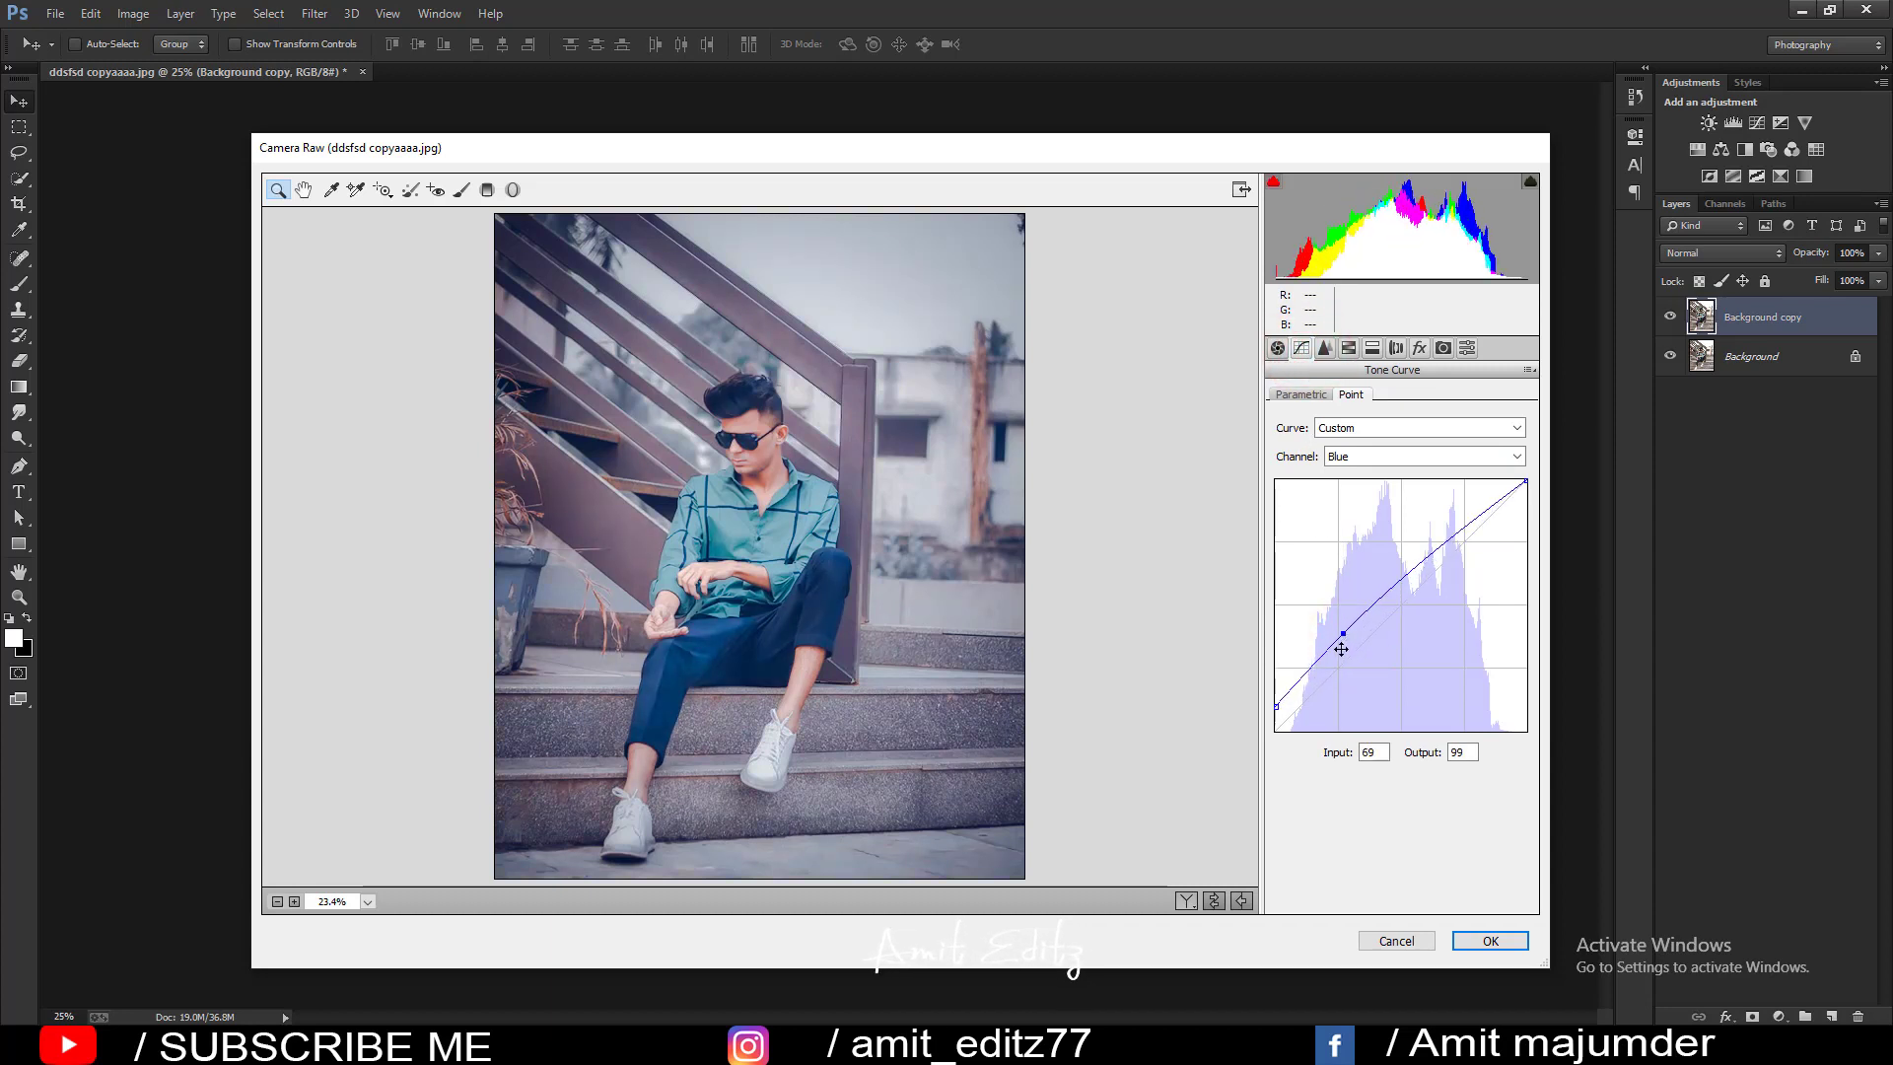
pyautogui.press('Delete')
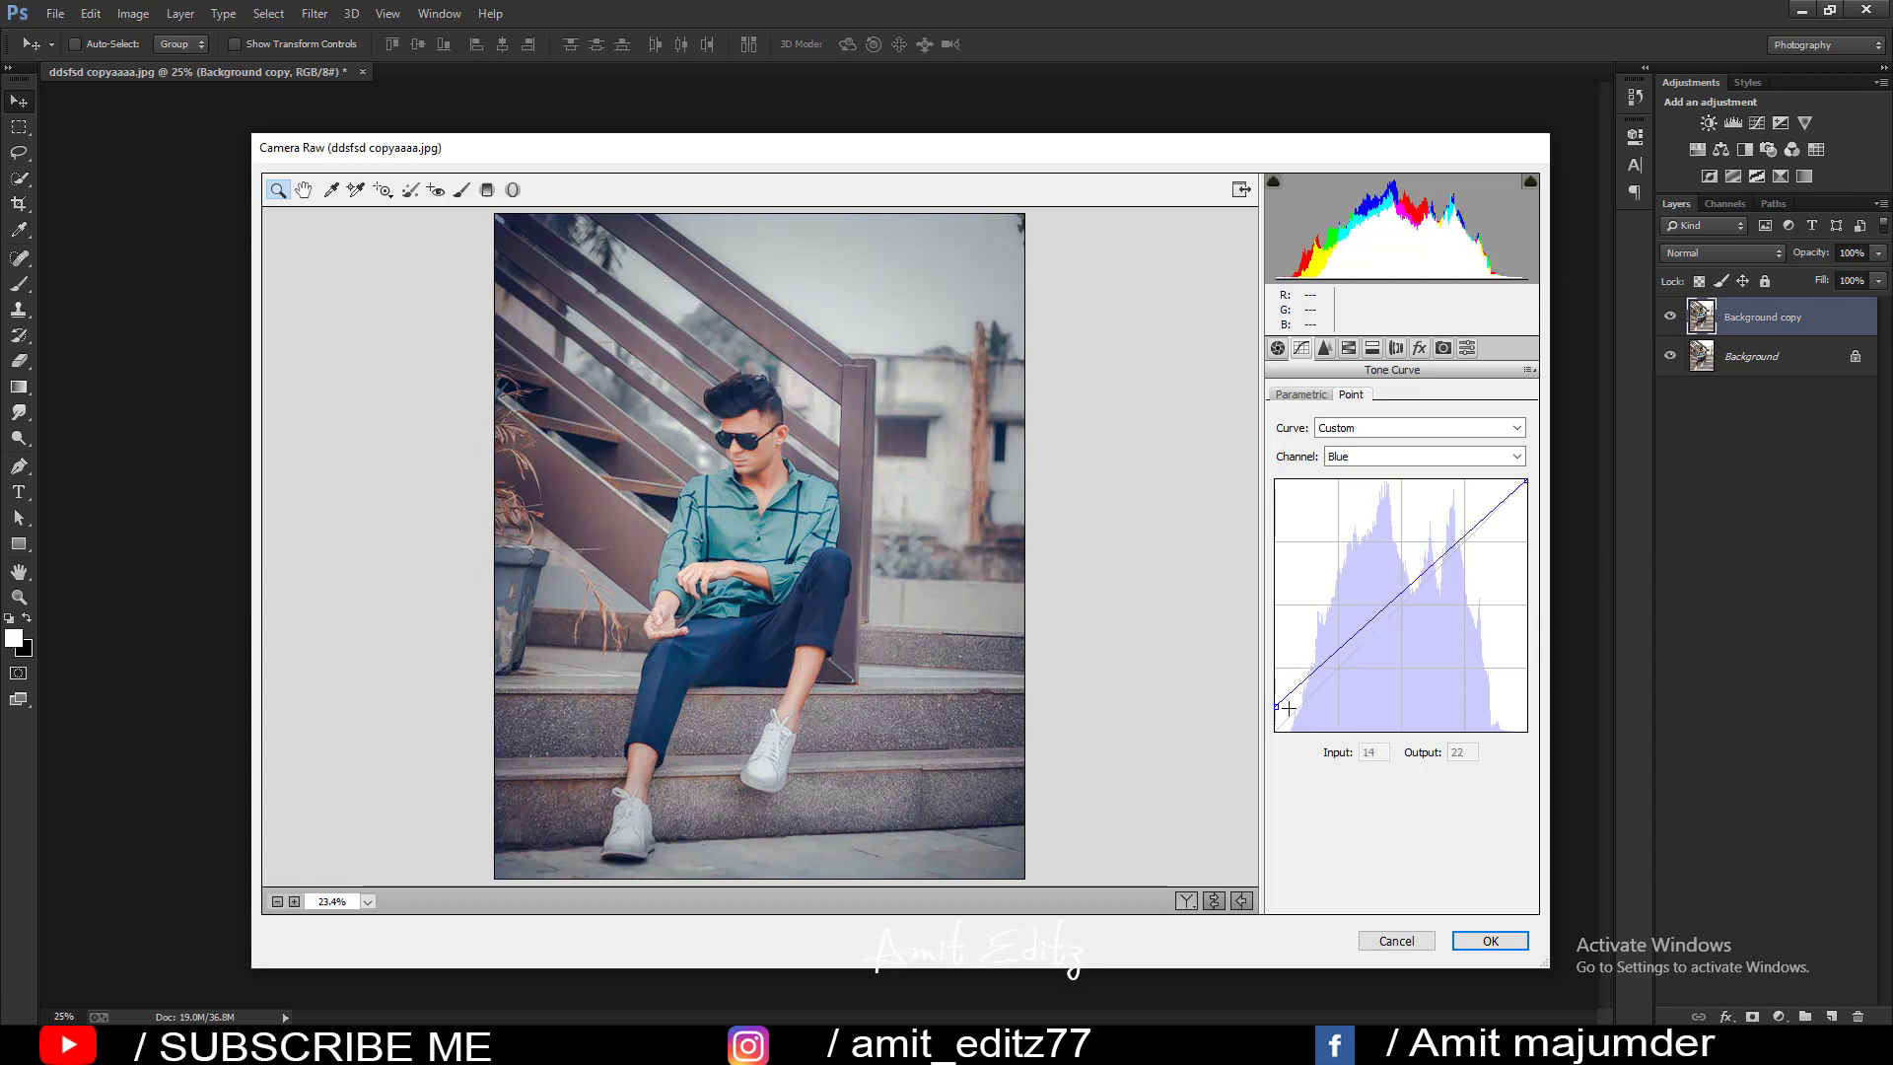
pyautogui.moveTo(1276, 706); pyautogui.dragTo(1268, 694)
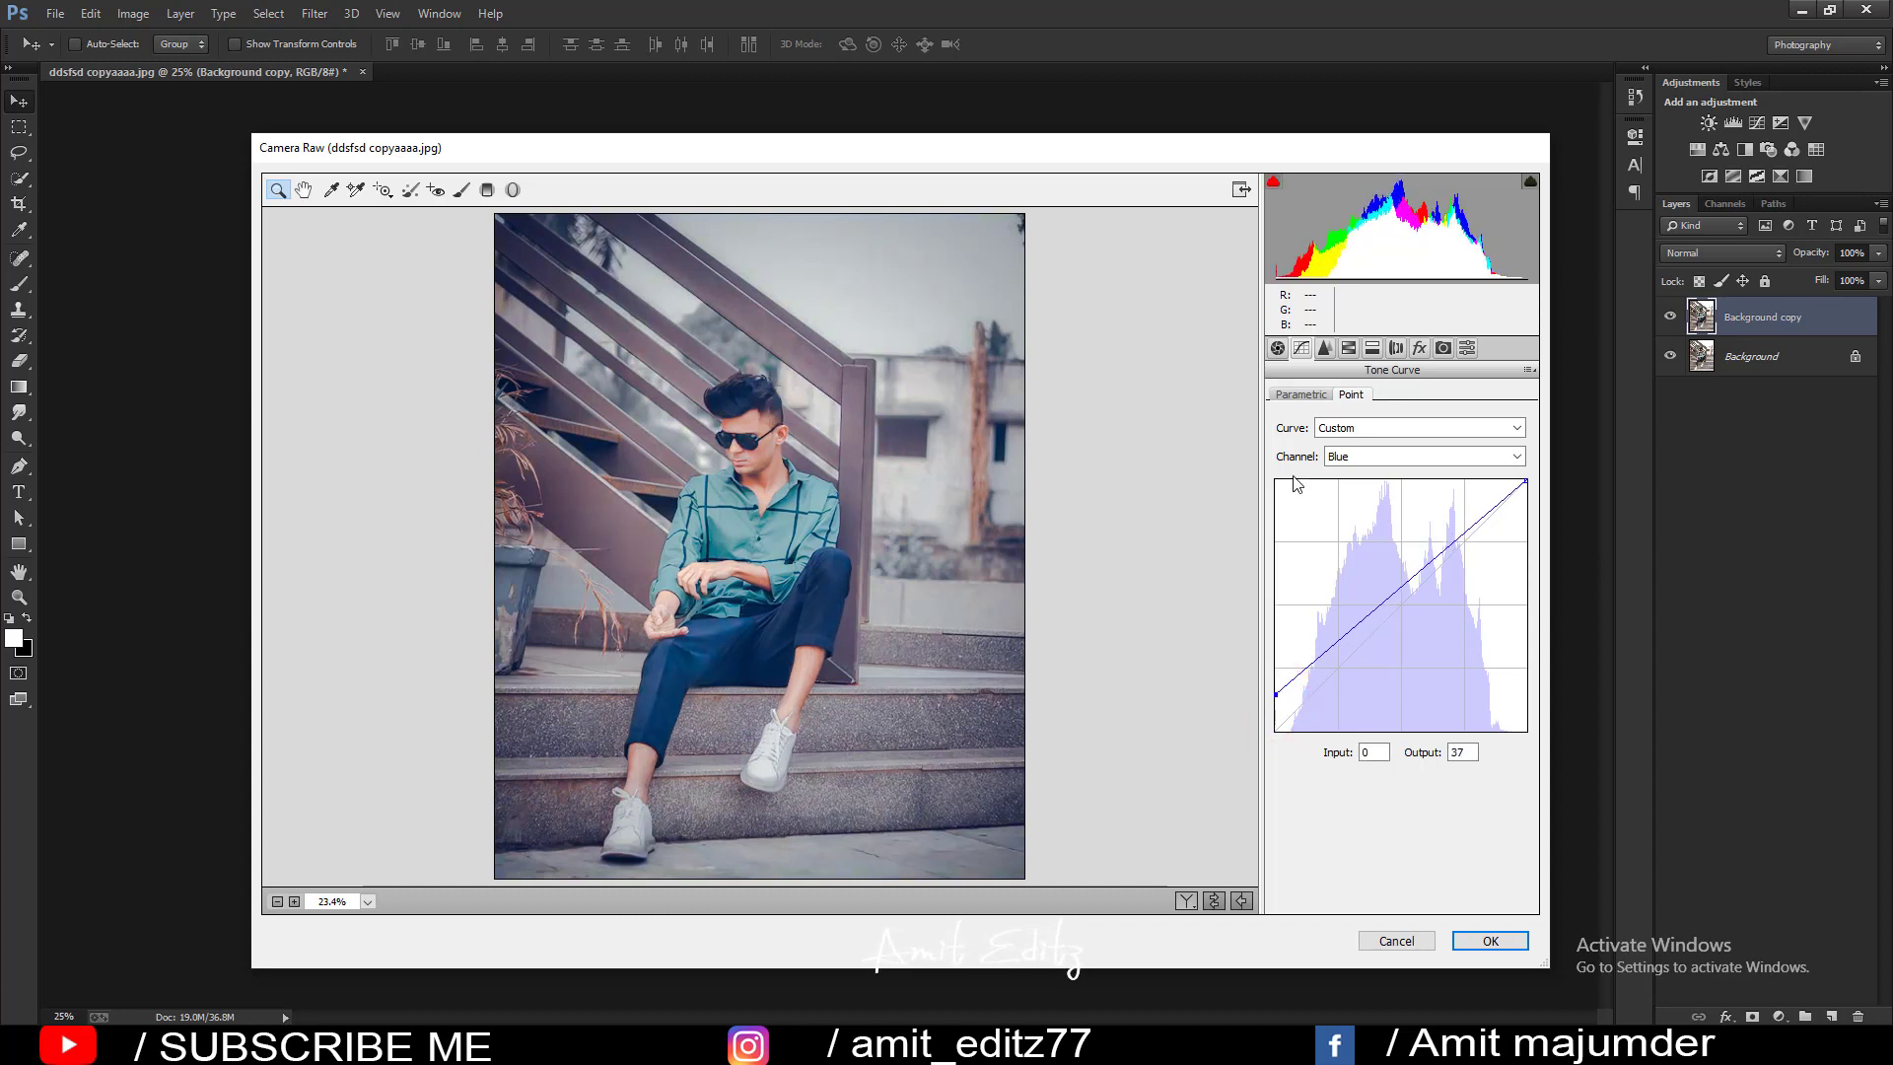
pyautogui.click(1276, 348)
# Set Shadows +76, Contrast +33 and Saturation +53, also adjusting Blacks.
pyautogui.click(1457, 627)
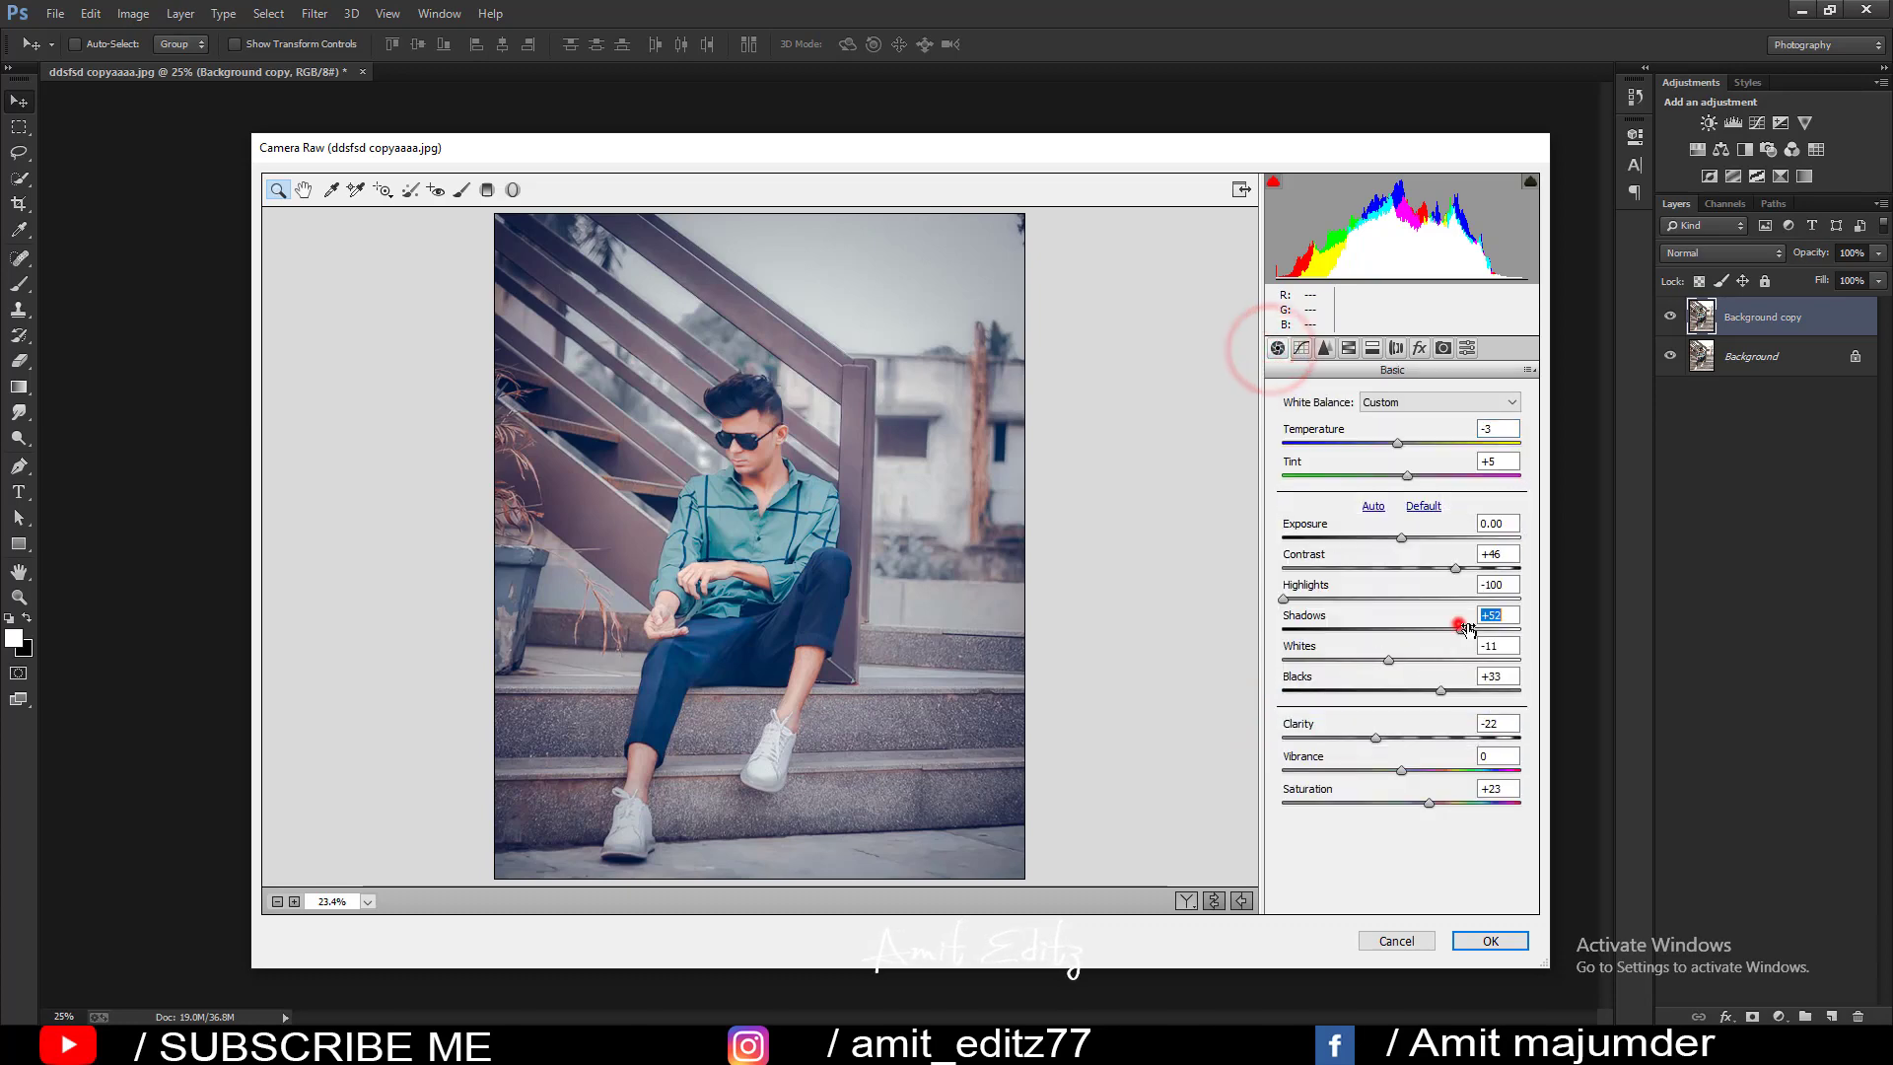
pyautogui.moveTo(1433, 690)
pyautogui.mouseDown()
pyautogui.moveTo(1402, 690)
pyautogui.moveTo(1448, 689)
pyautogui.mouseUp()
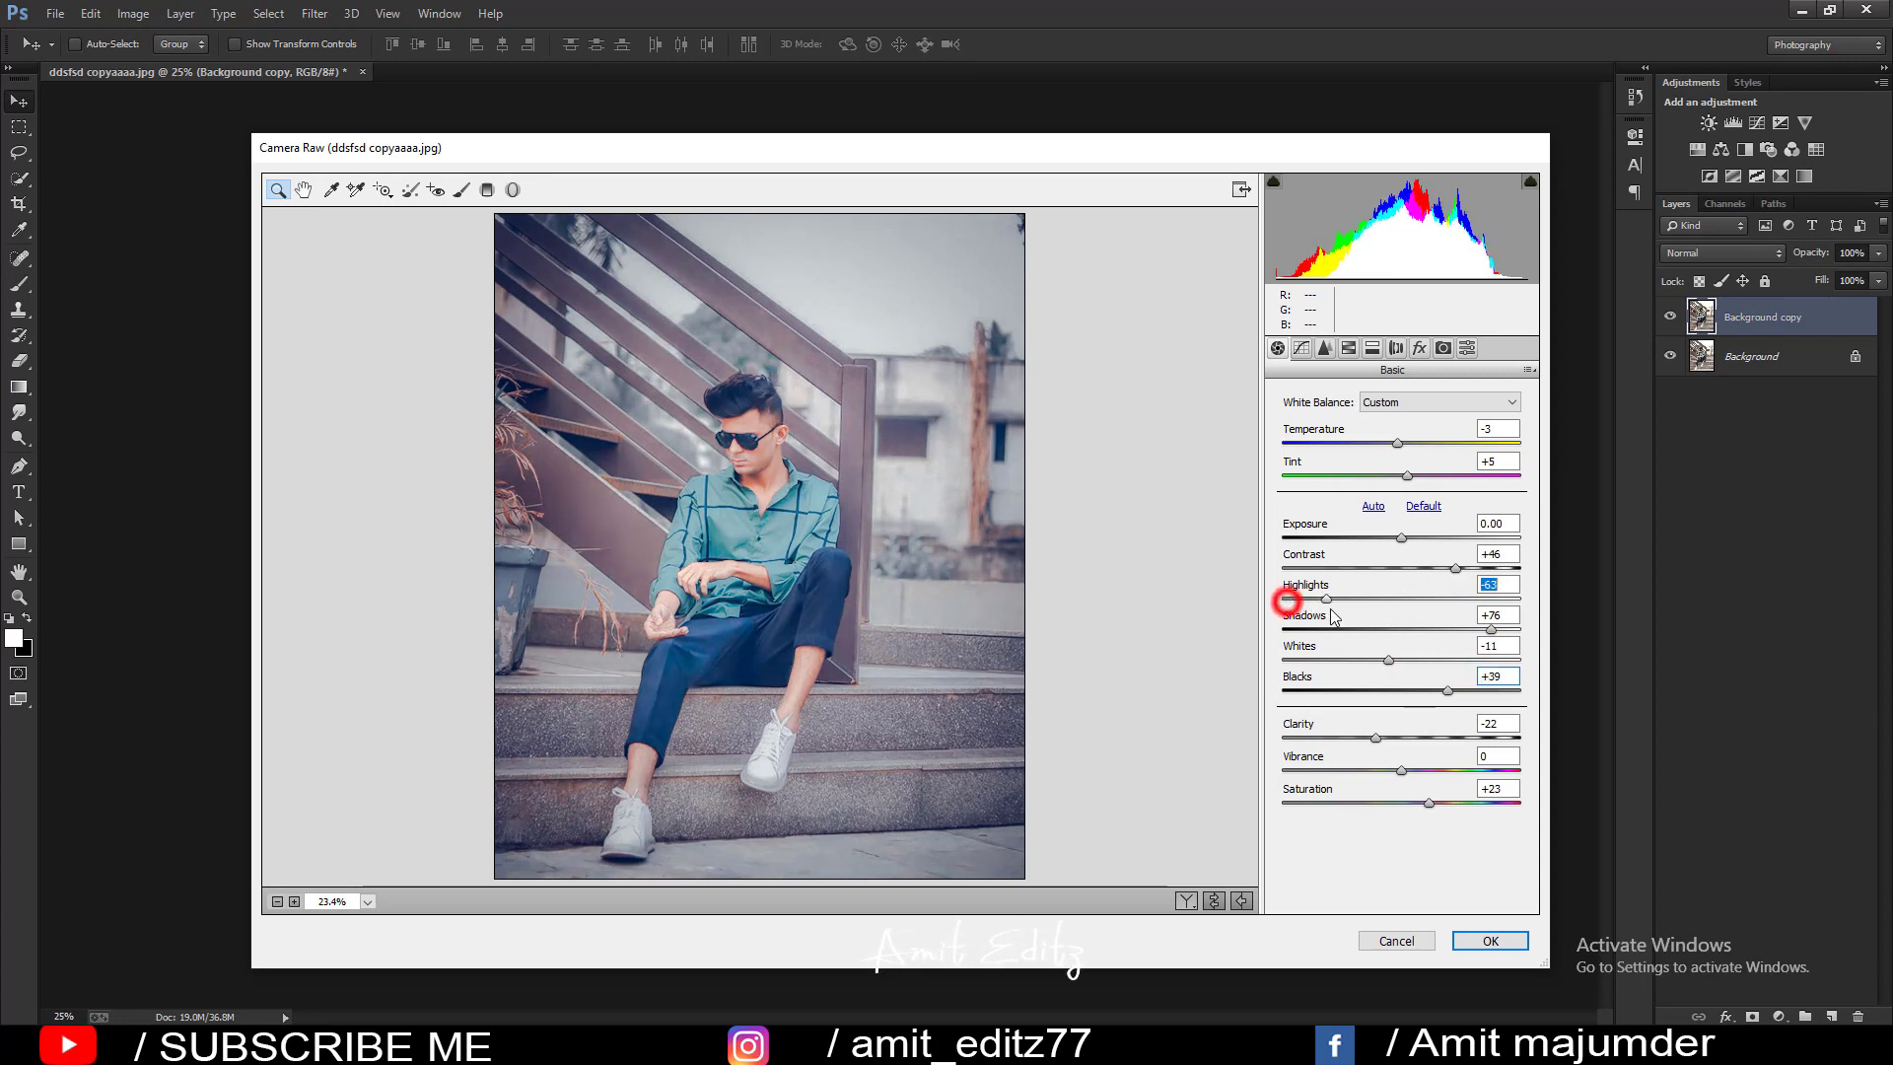
pyautogui.moveTo(1284, 599)
pyautogui.mouseDown()
pyautogui.moveTo(1326, 599)
pyautogui.moveTo(1283, 599)
pyautogui.mouseUp()
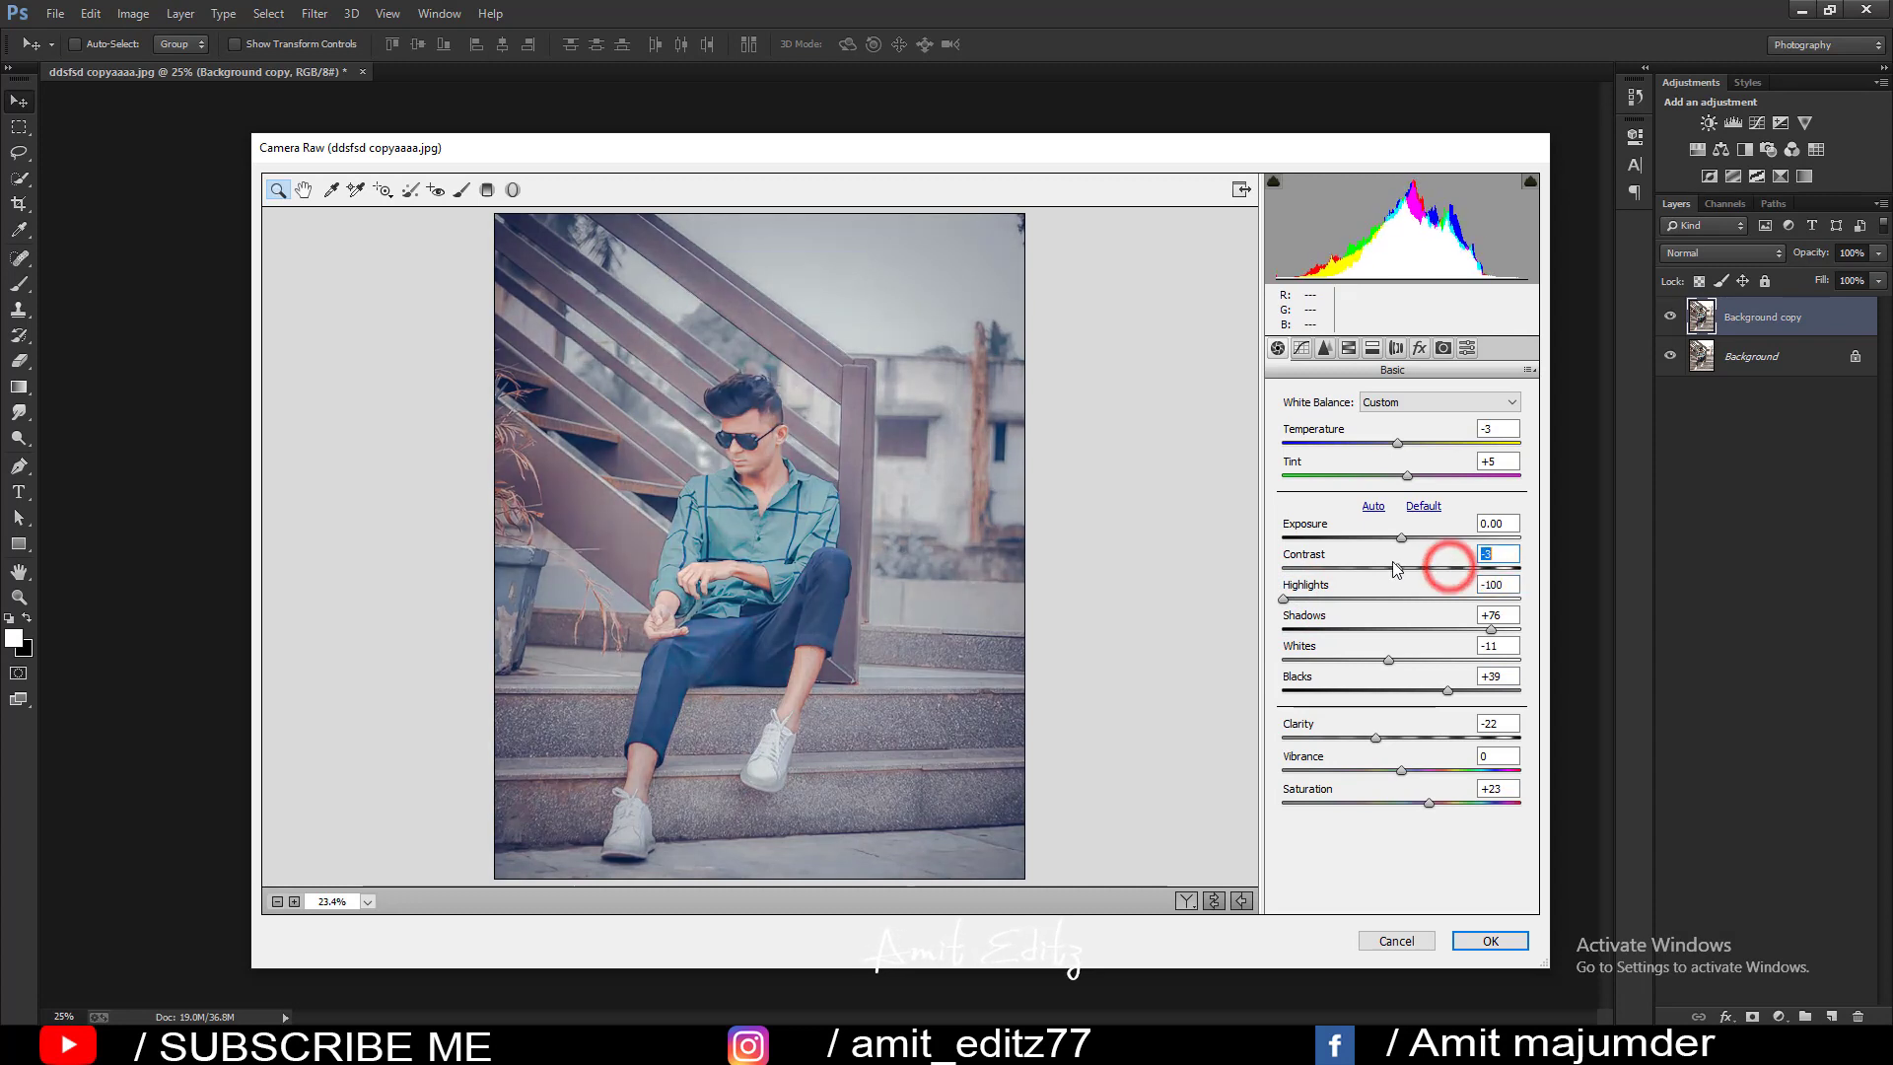
pyautogui.moveTo(1450, 567)
pyautogui.mouseDown()
pyautogui.moveTo(1416, 567)
pyautogui.moveTo(1441, 568)
pyautogui.mouseUp()
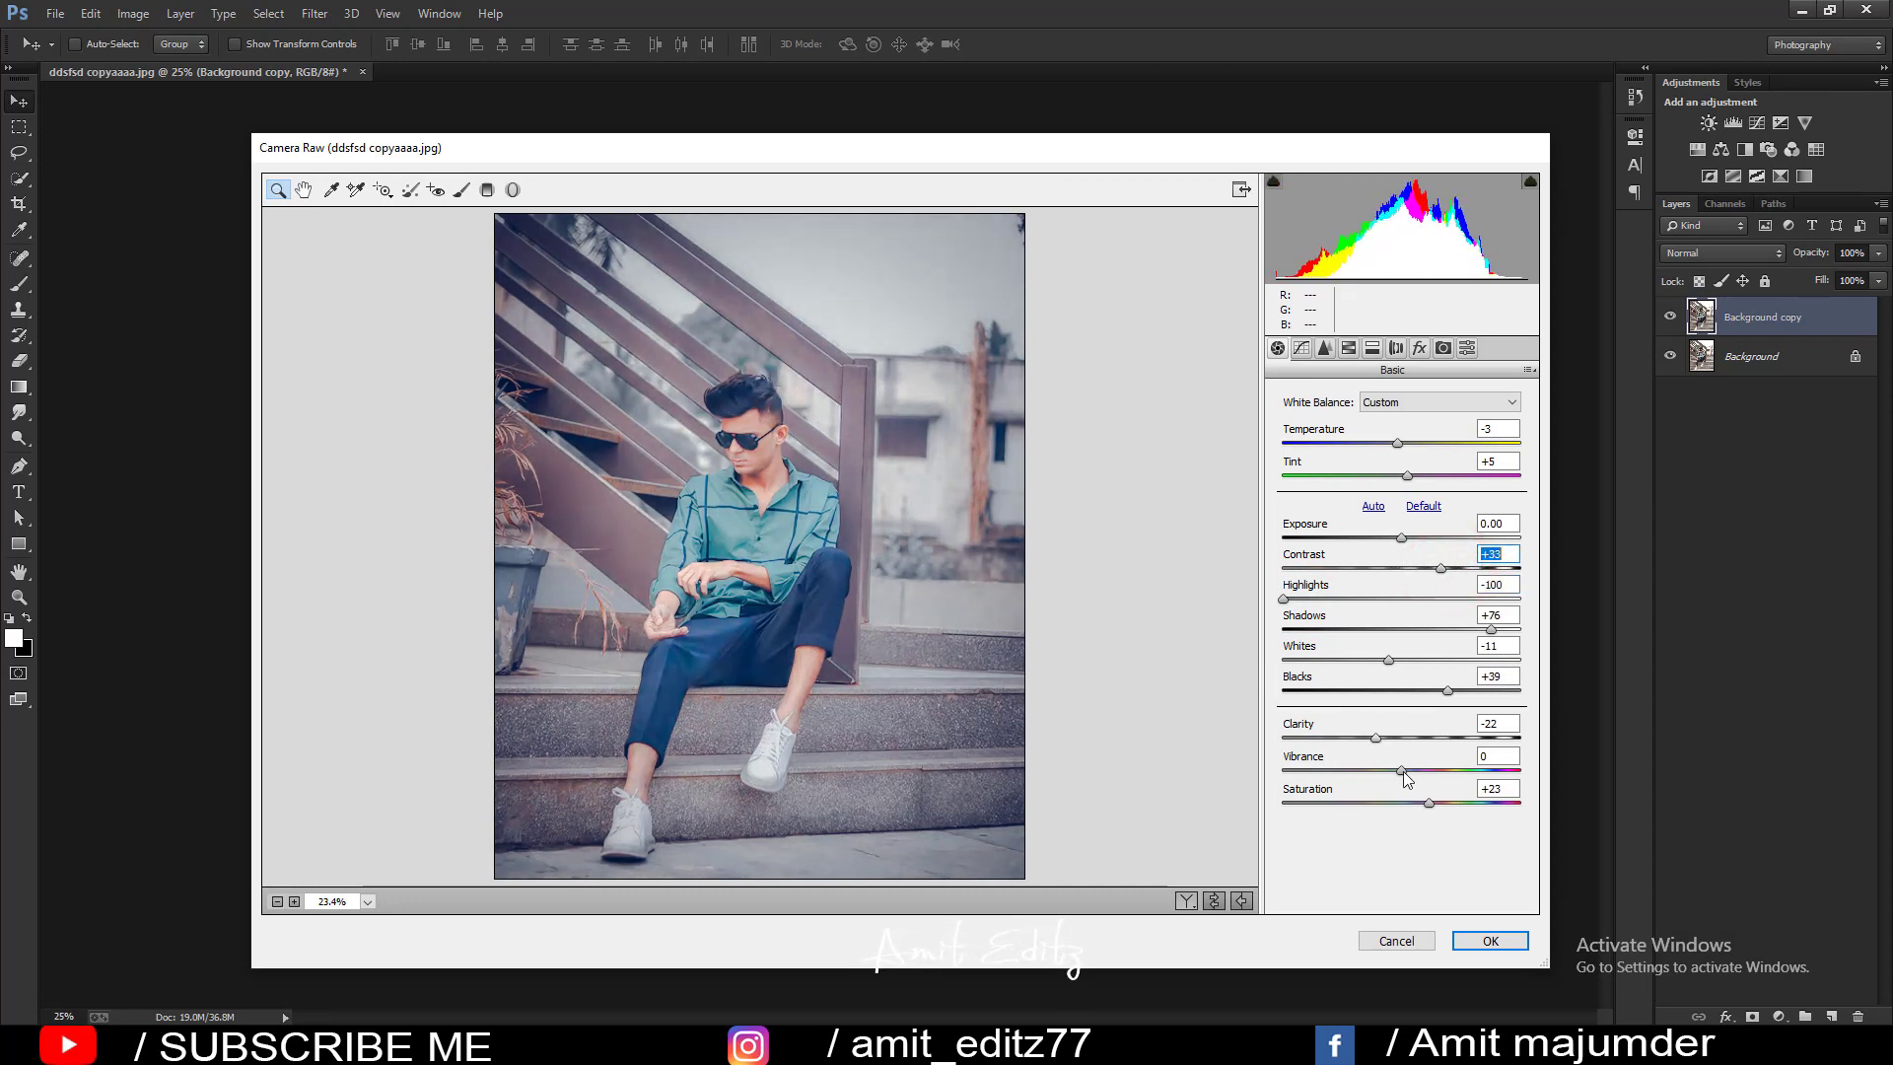
pyautogui.moveTo(1428, 803); pyautogui.dragTo(1446, 803)
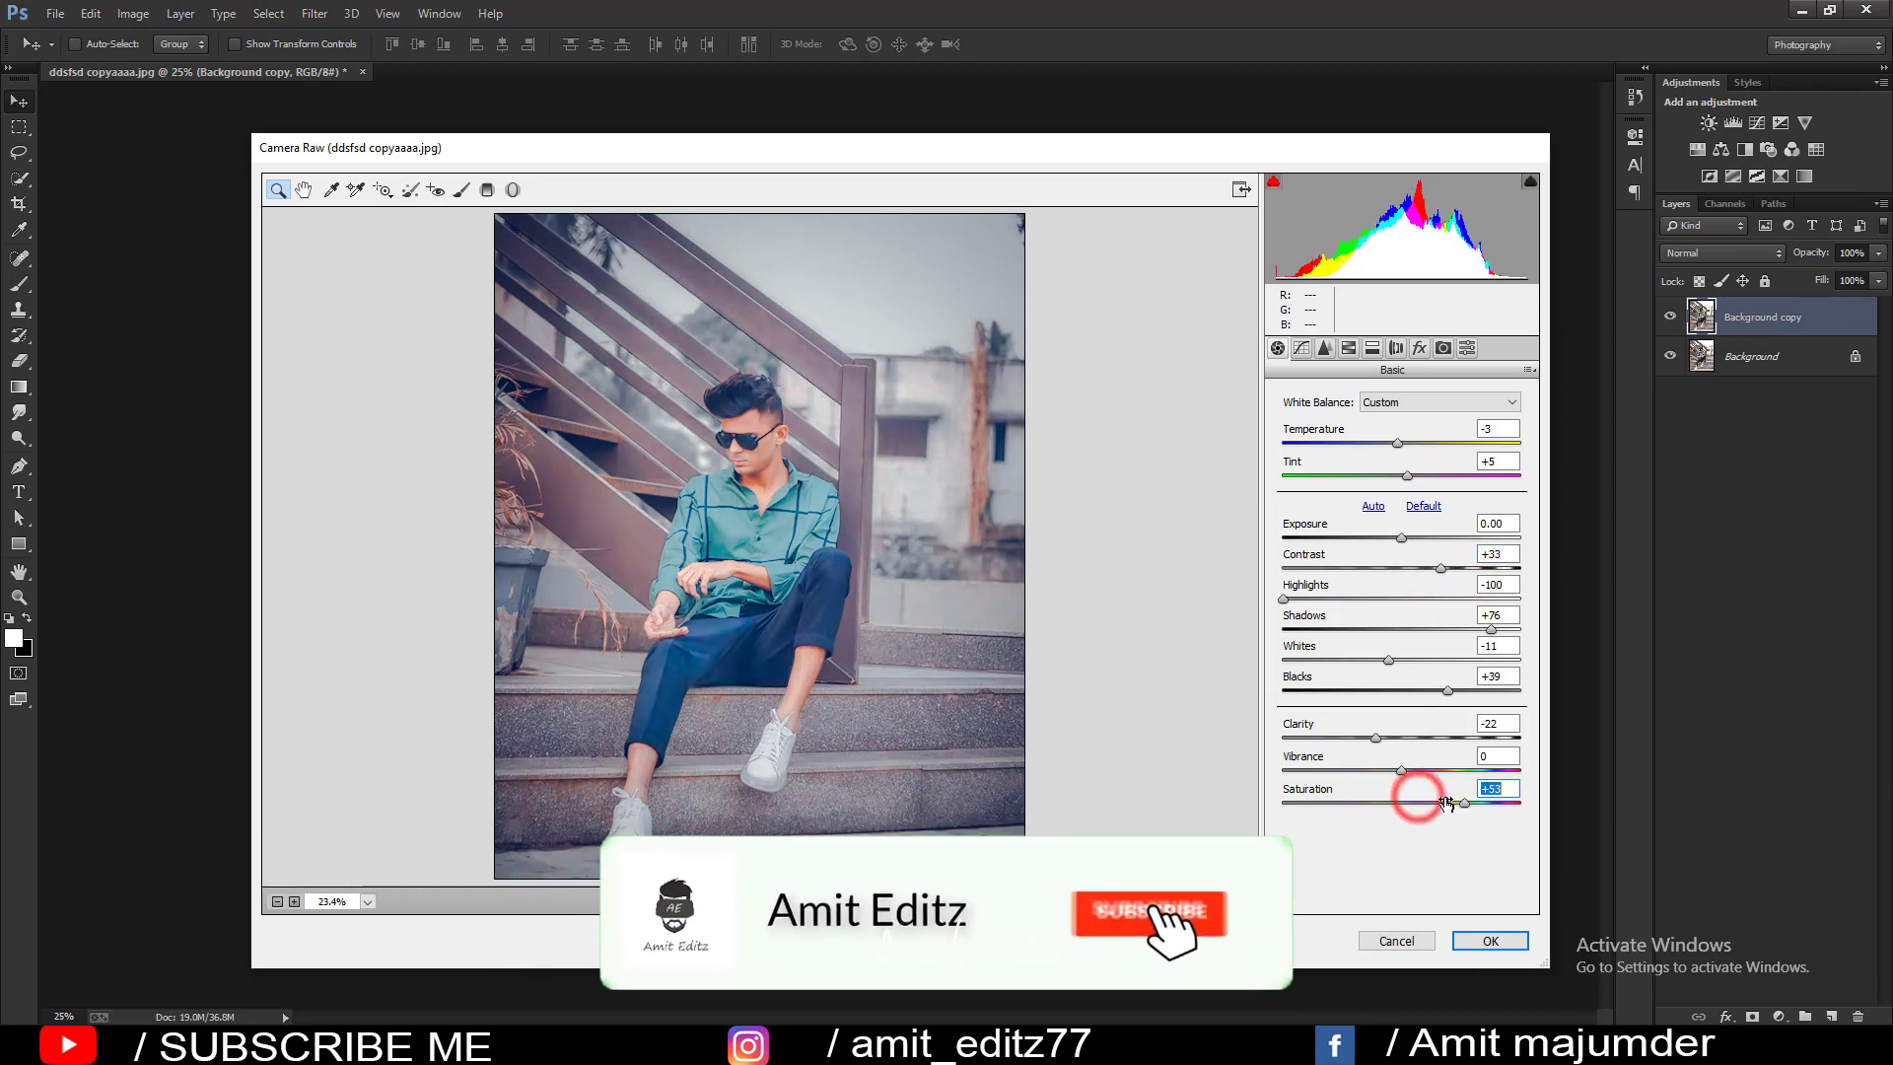
# Lower HSL Oranges saturation to about -17.
pyautogui.click(1348, 349)
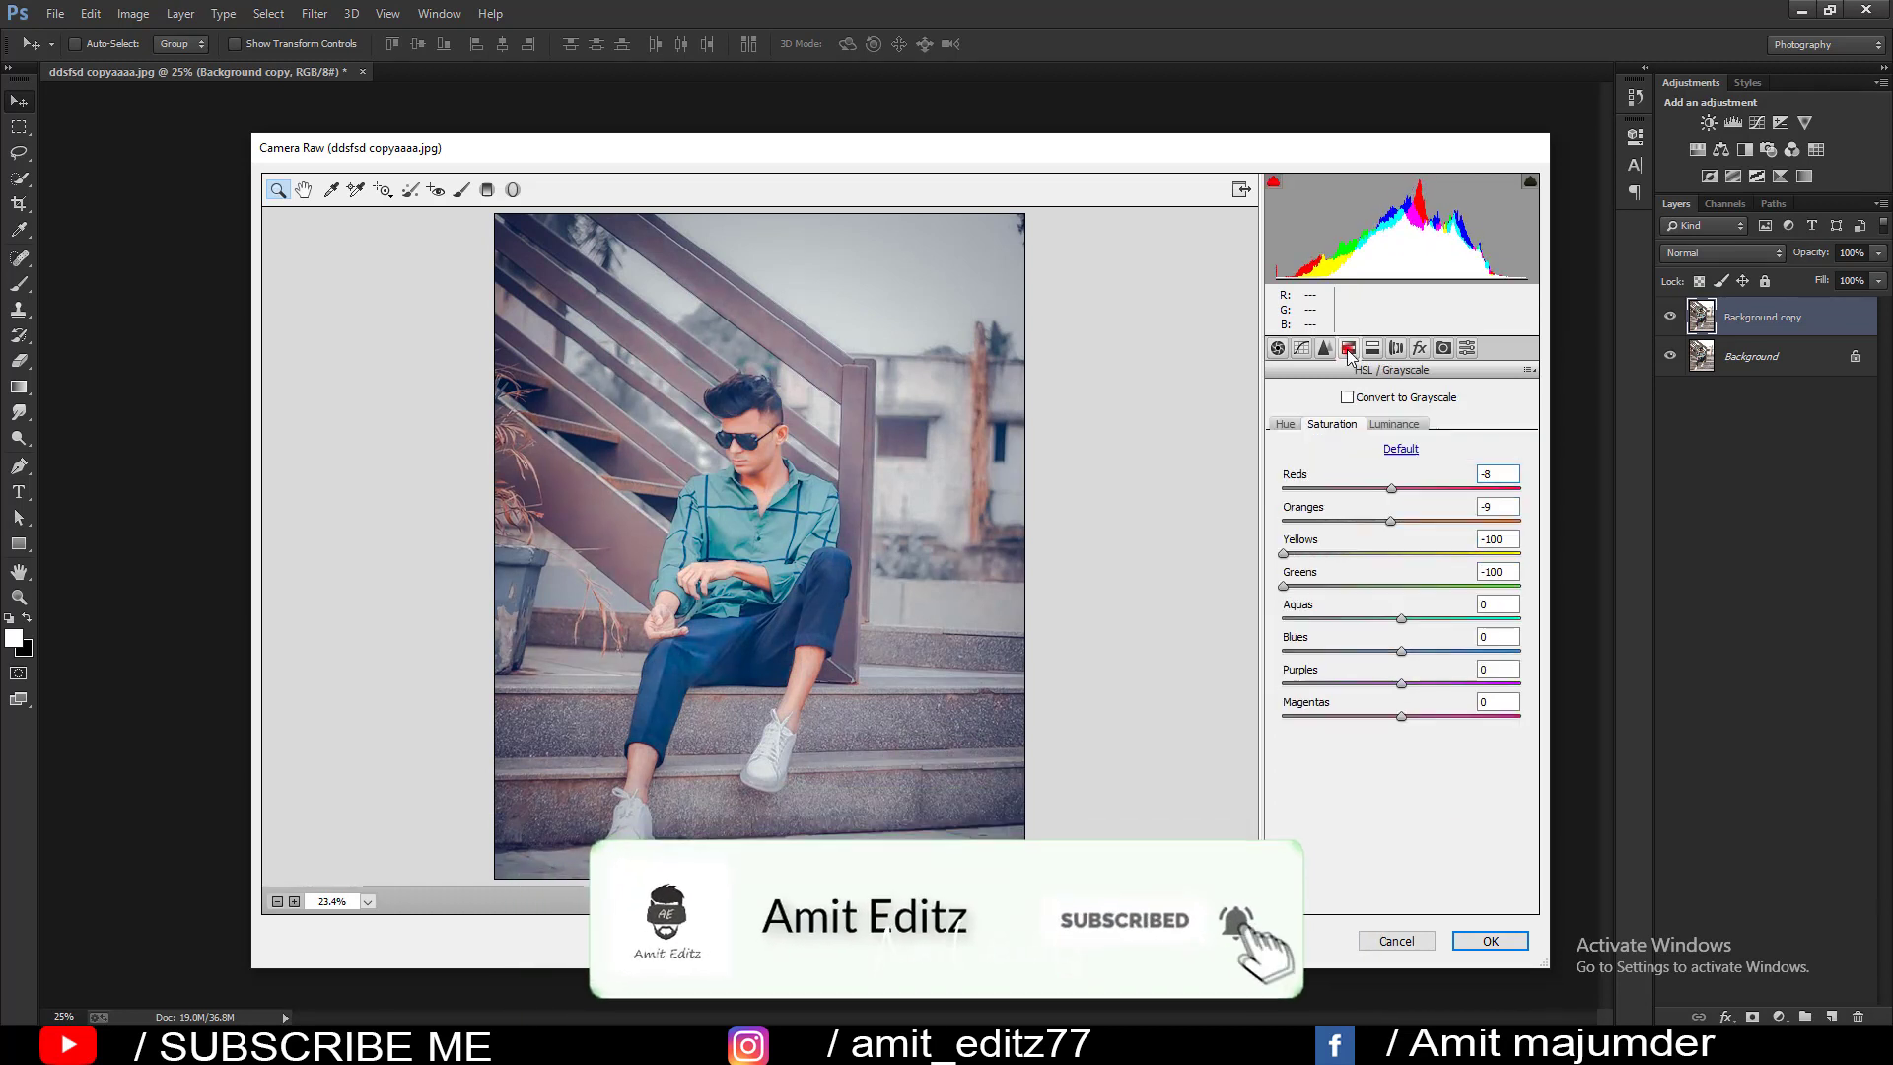
pyautogui.moveTo(1391, 521); pyautogui.dragTo(1364, 519)
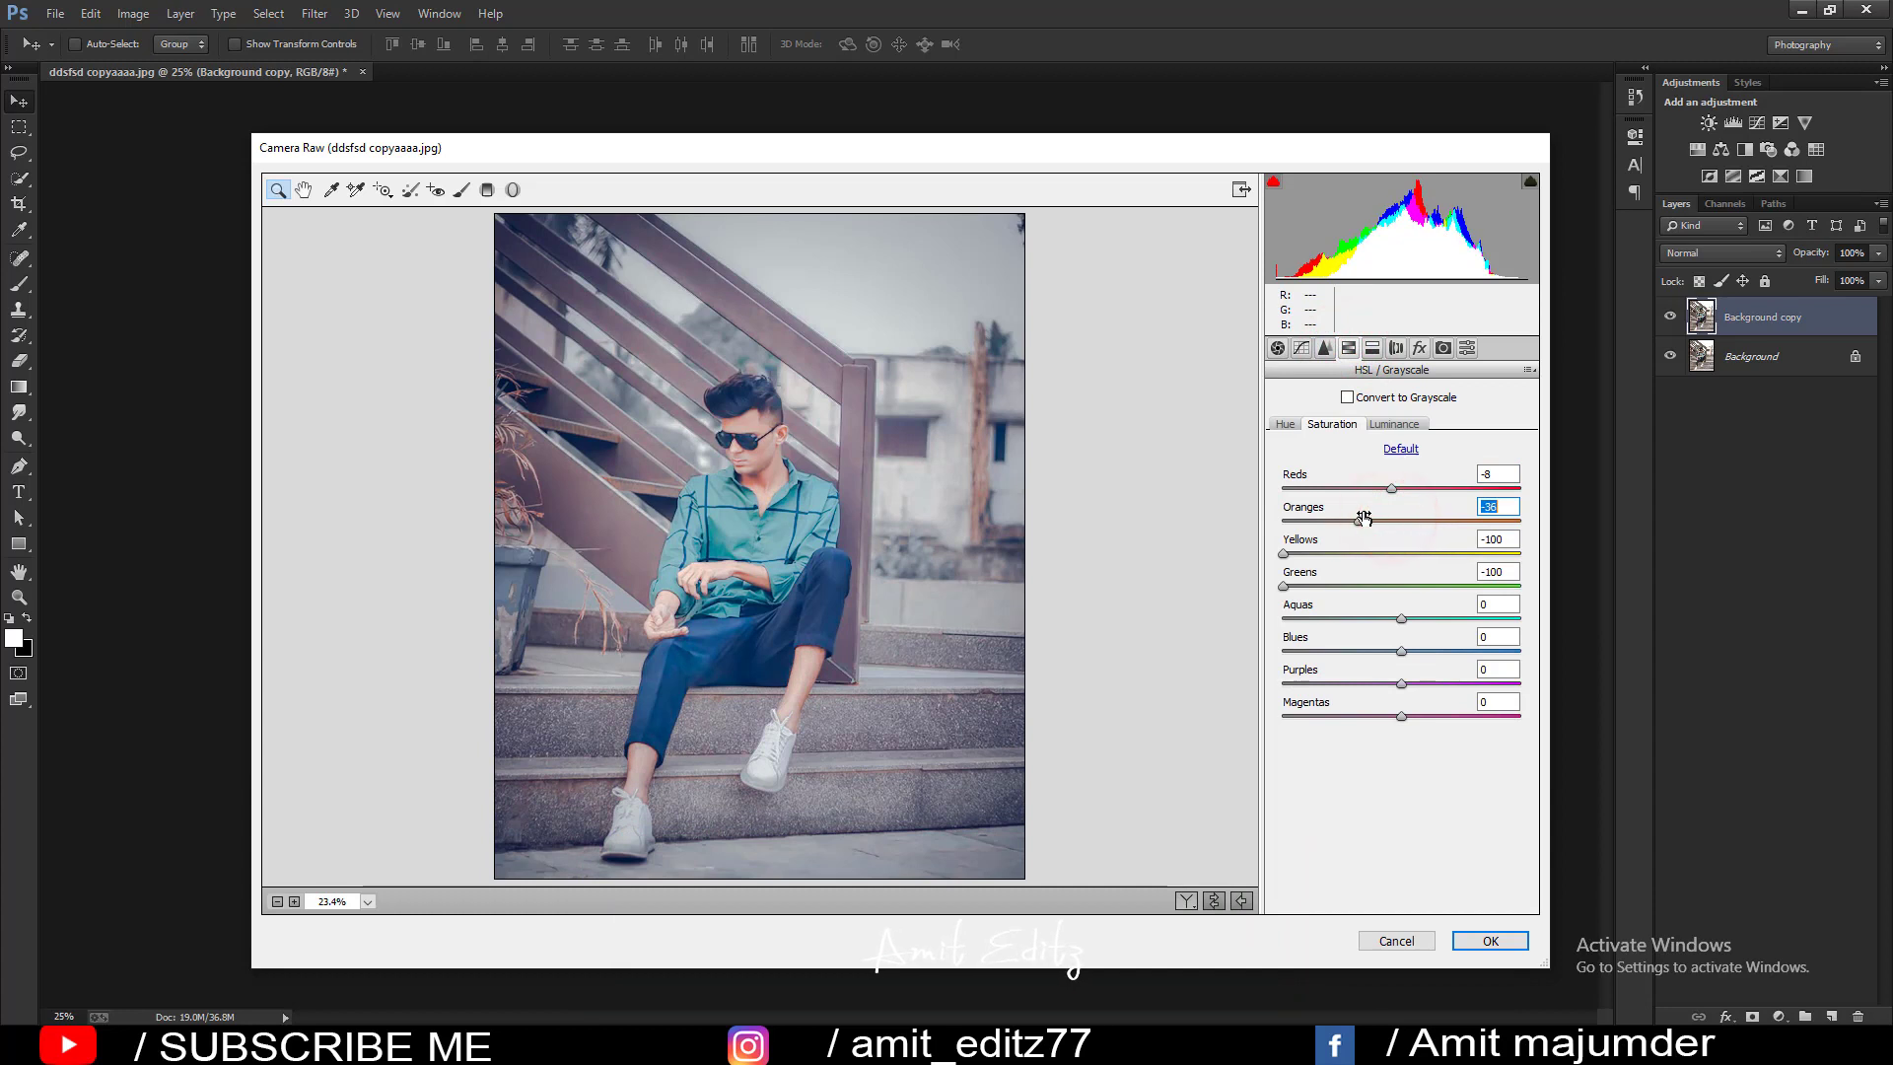
pyautogui.moveTo(1366, 520); pyautogui.dragTo(1382, 522)
pyautogui.click(1468, 348)
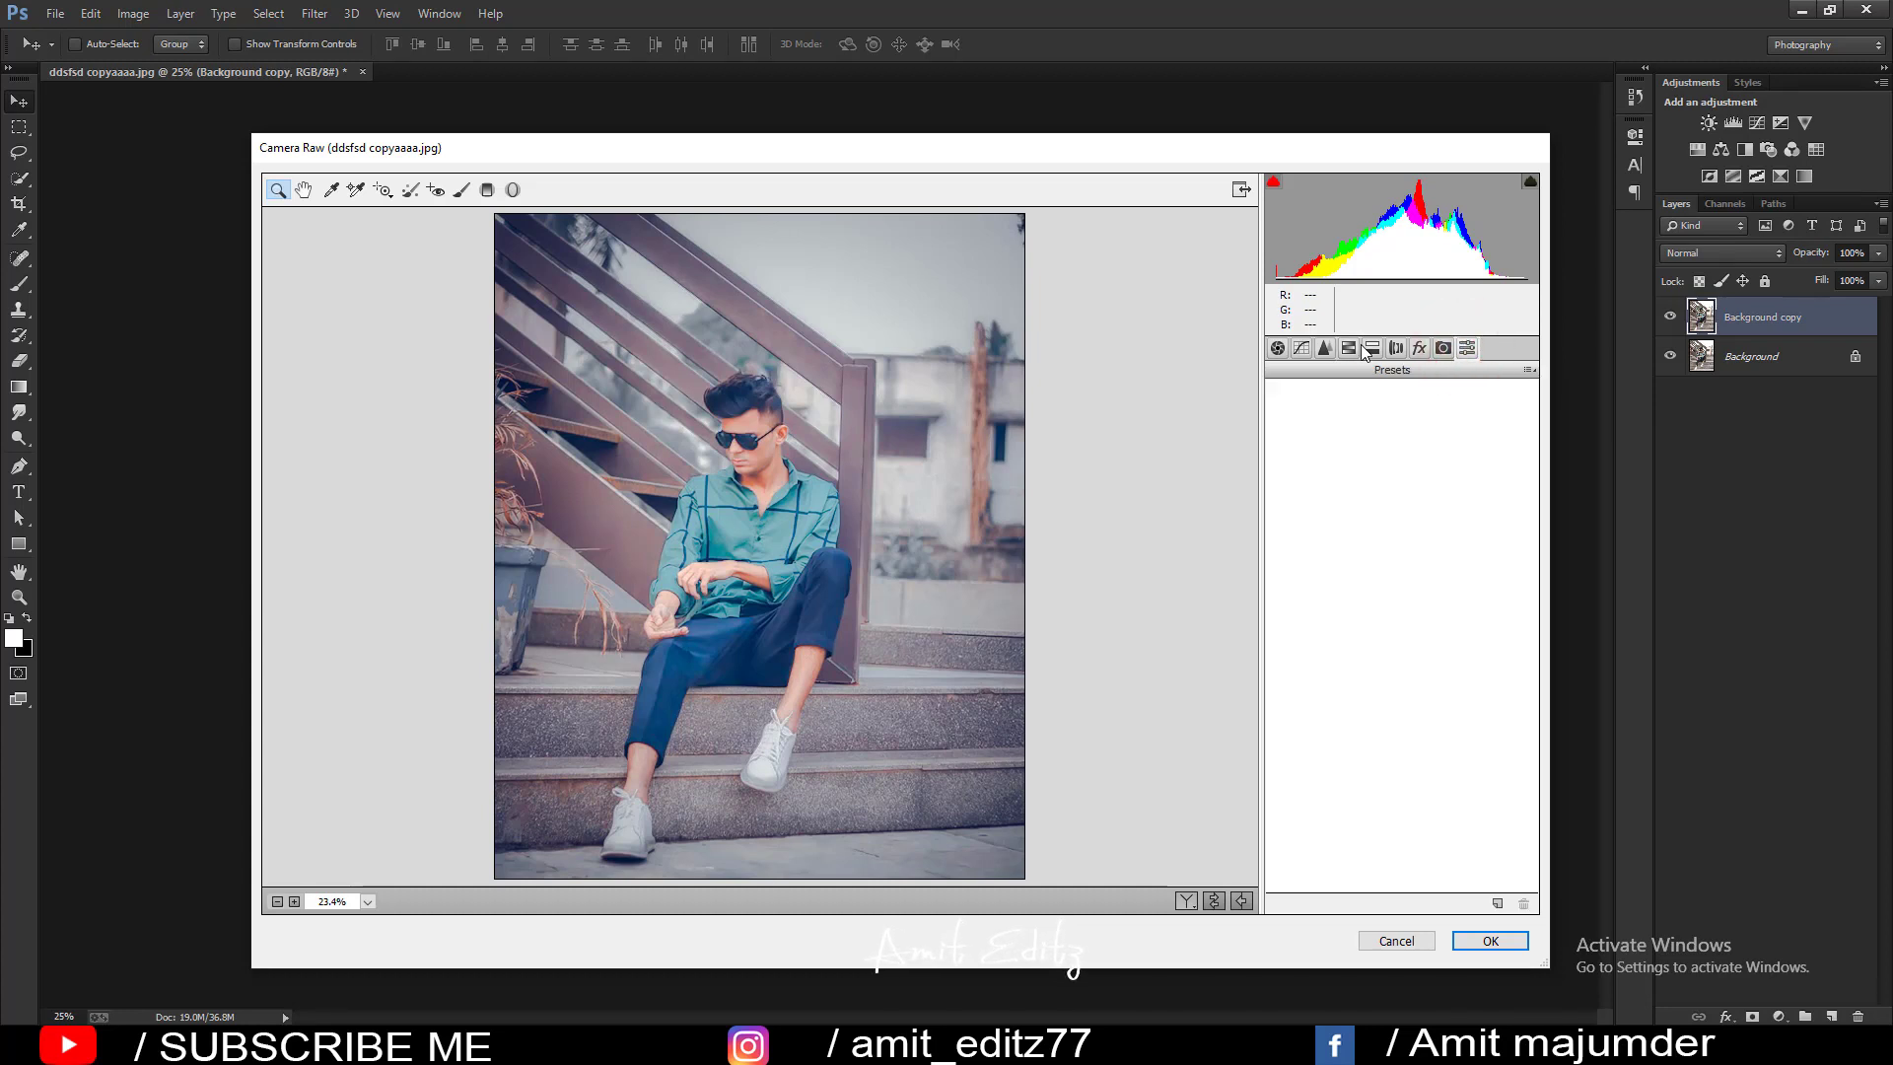
# Shift the red and green primary hues in Camera Calibration.
pyautogui.click(1444, 349)
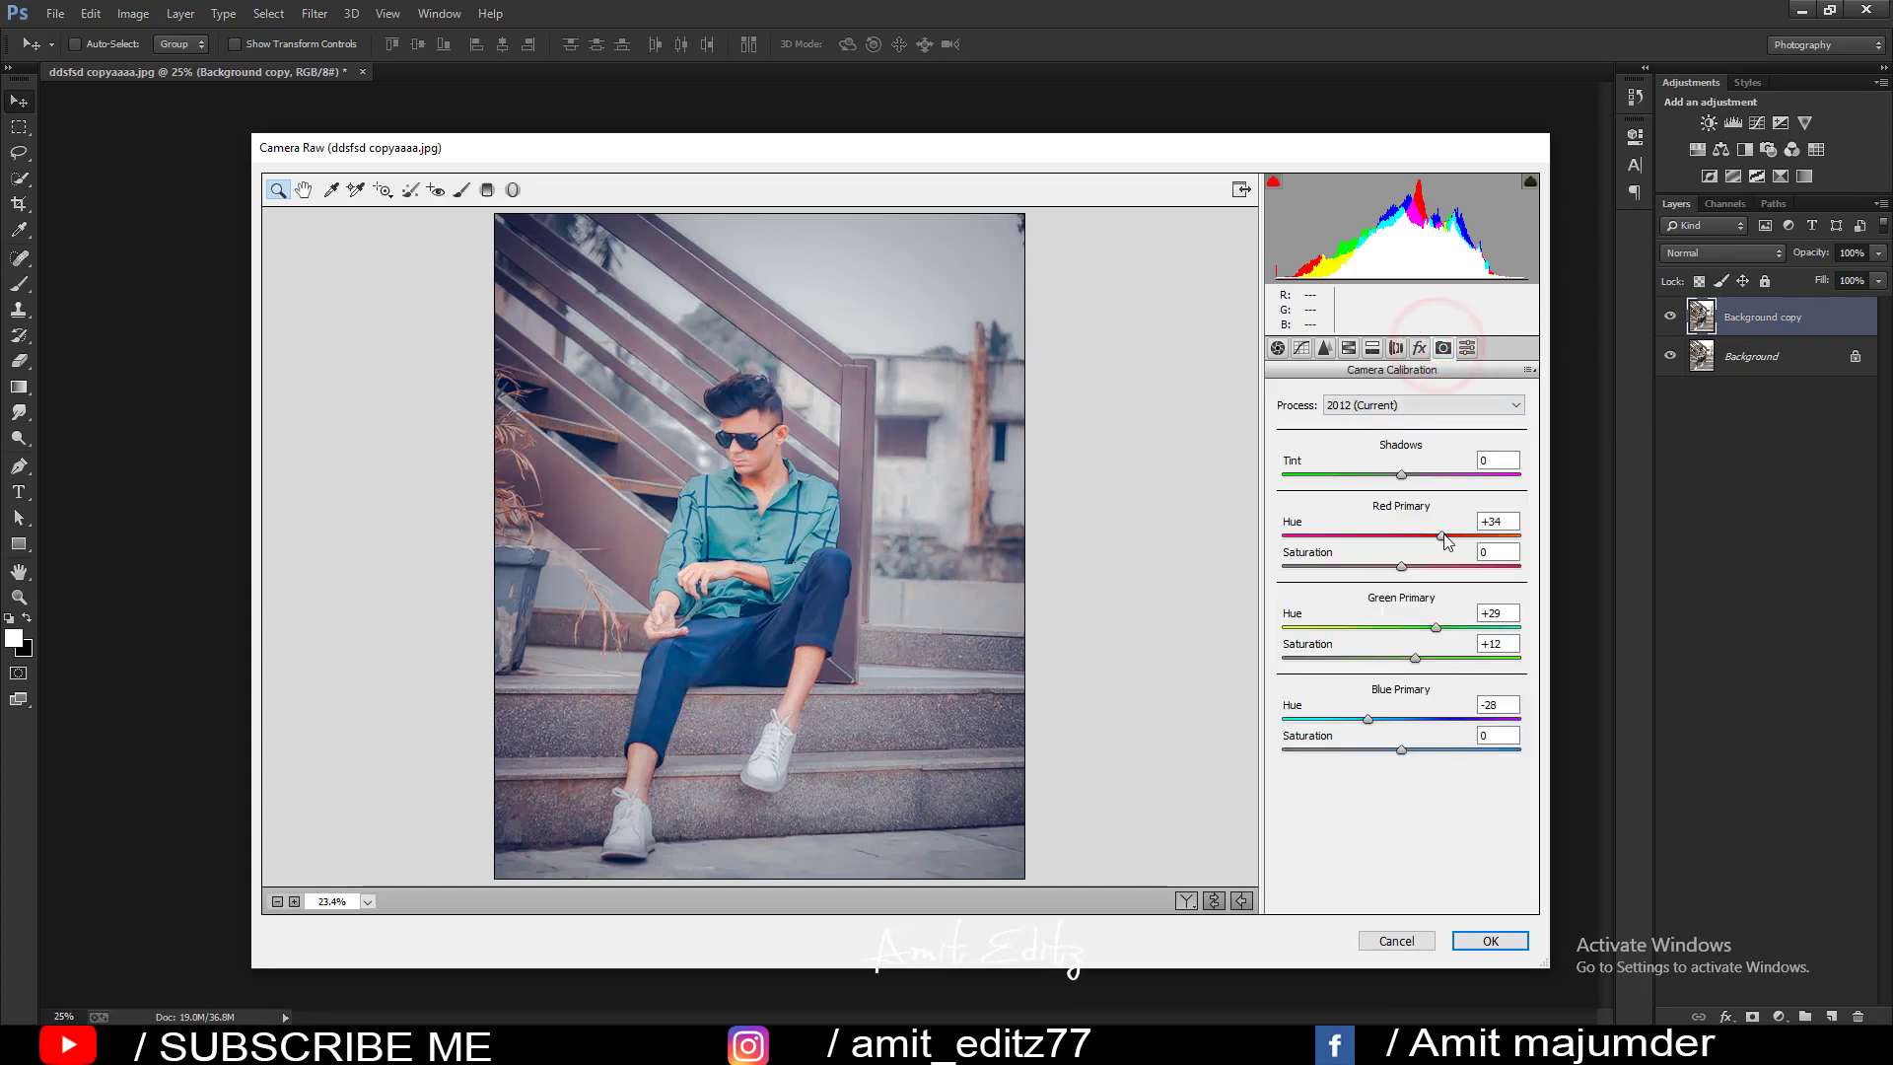
pyautogui.moveTo(1443, 534)
pyautogui.mouseDown()
pyautogui.moveTo(1348, 538)
pyautogui.moveTo(1484, 526)
pyautogui.mouseUp()
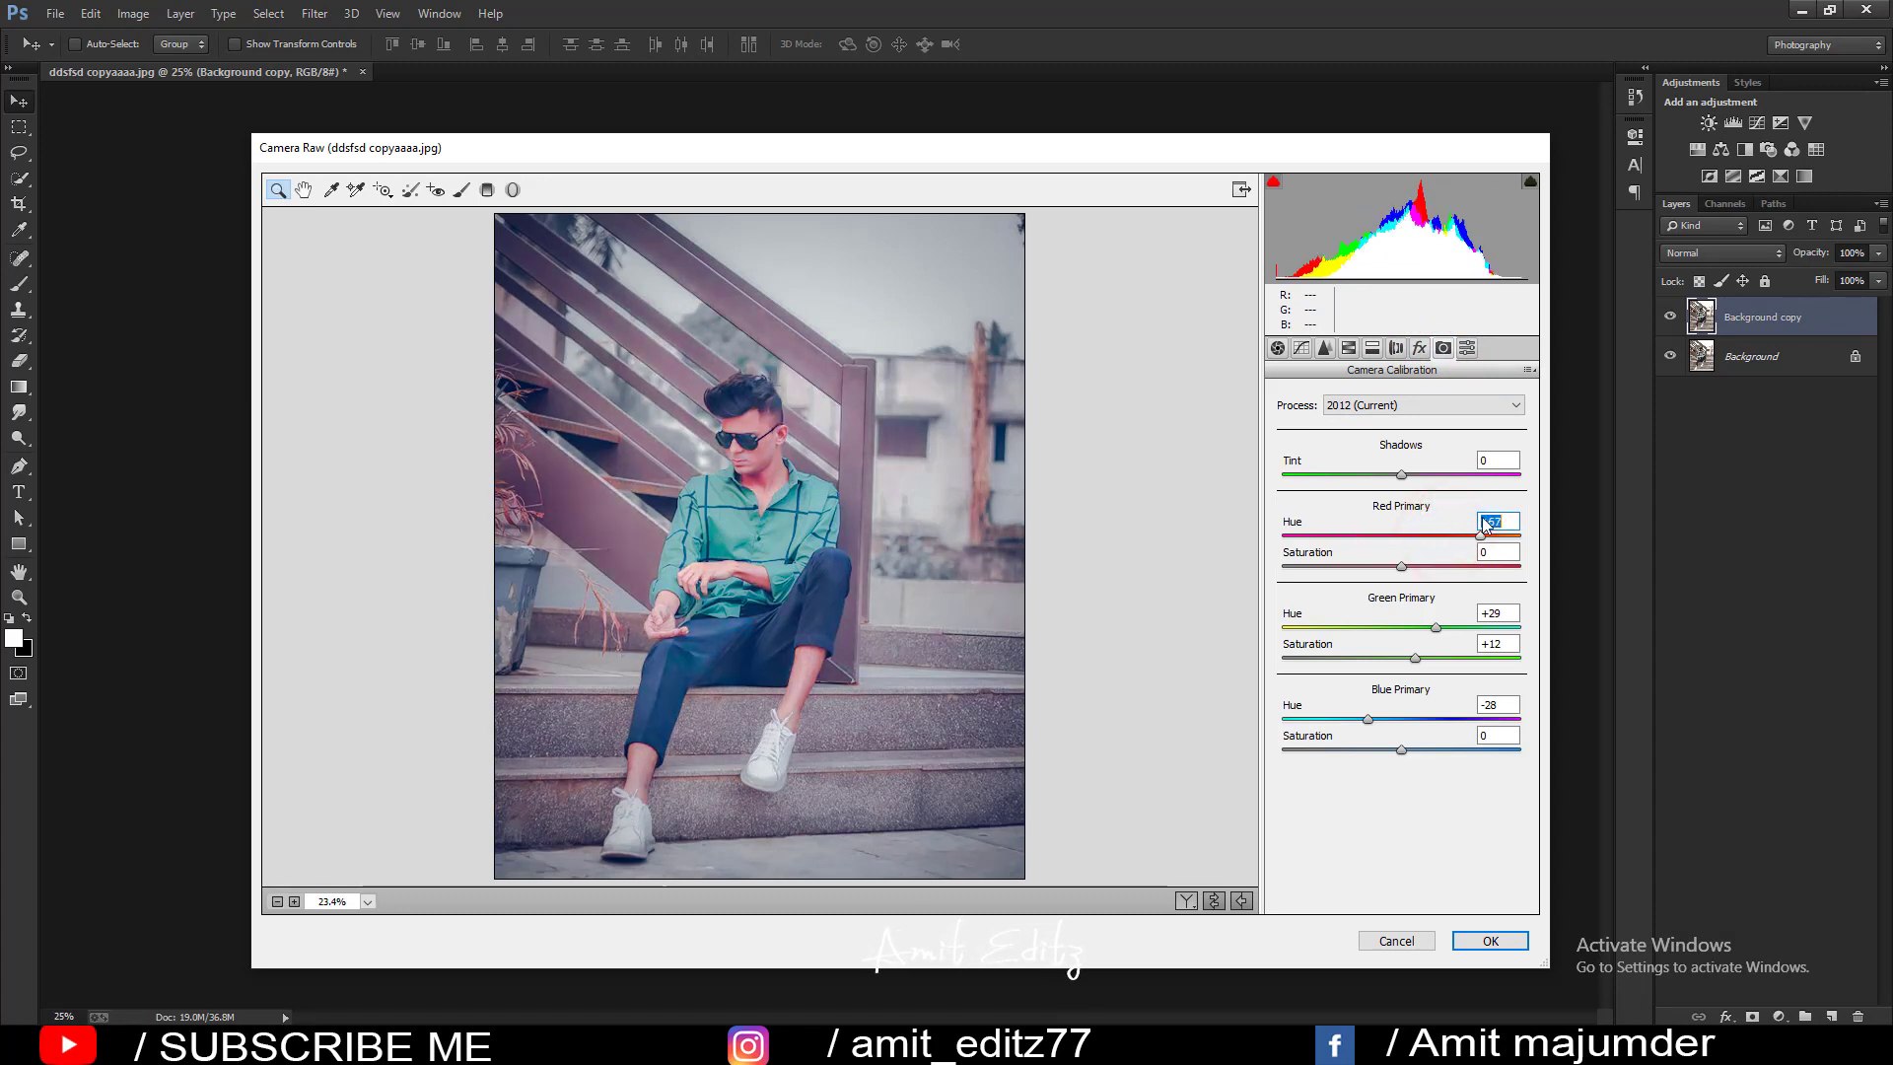
pyautogui.moveTo(1449, 532); pyautogui.dragTo(1451, 535)
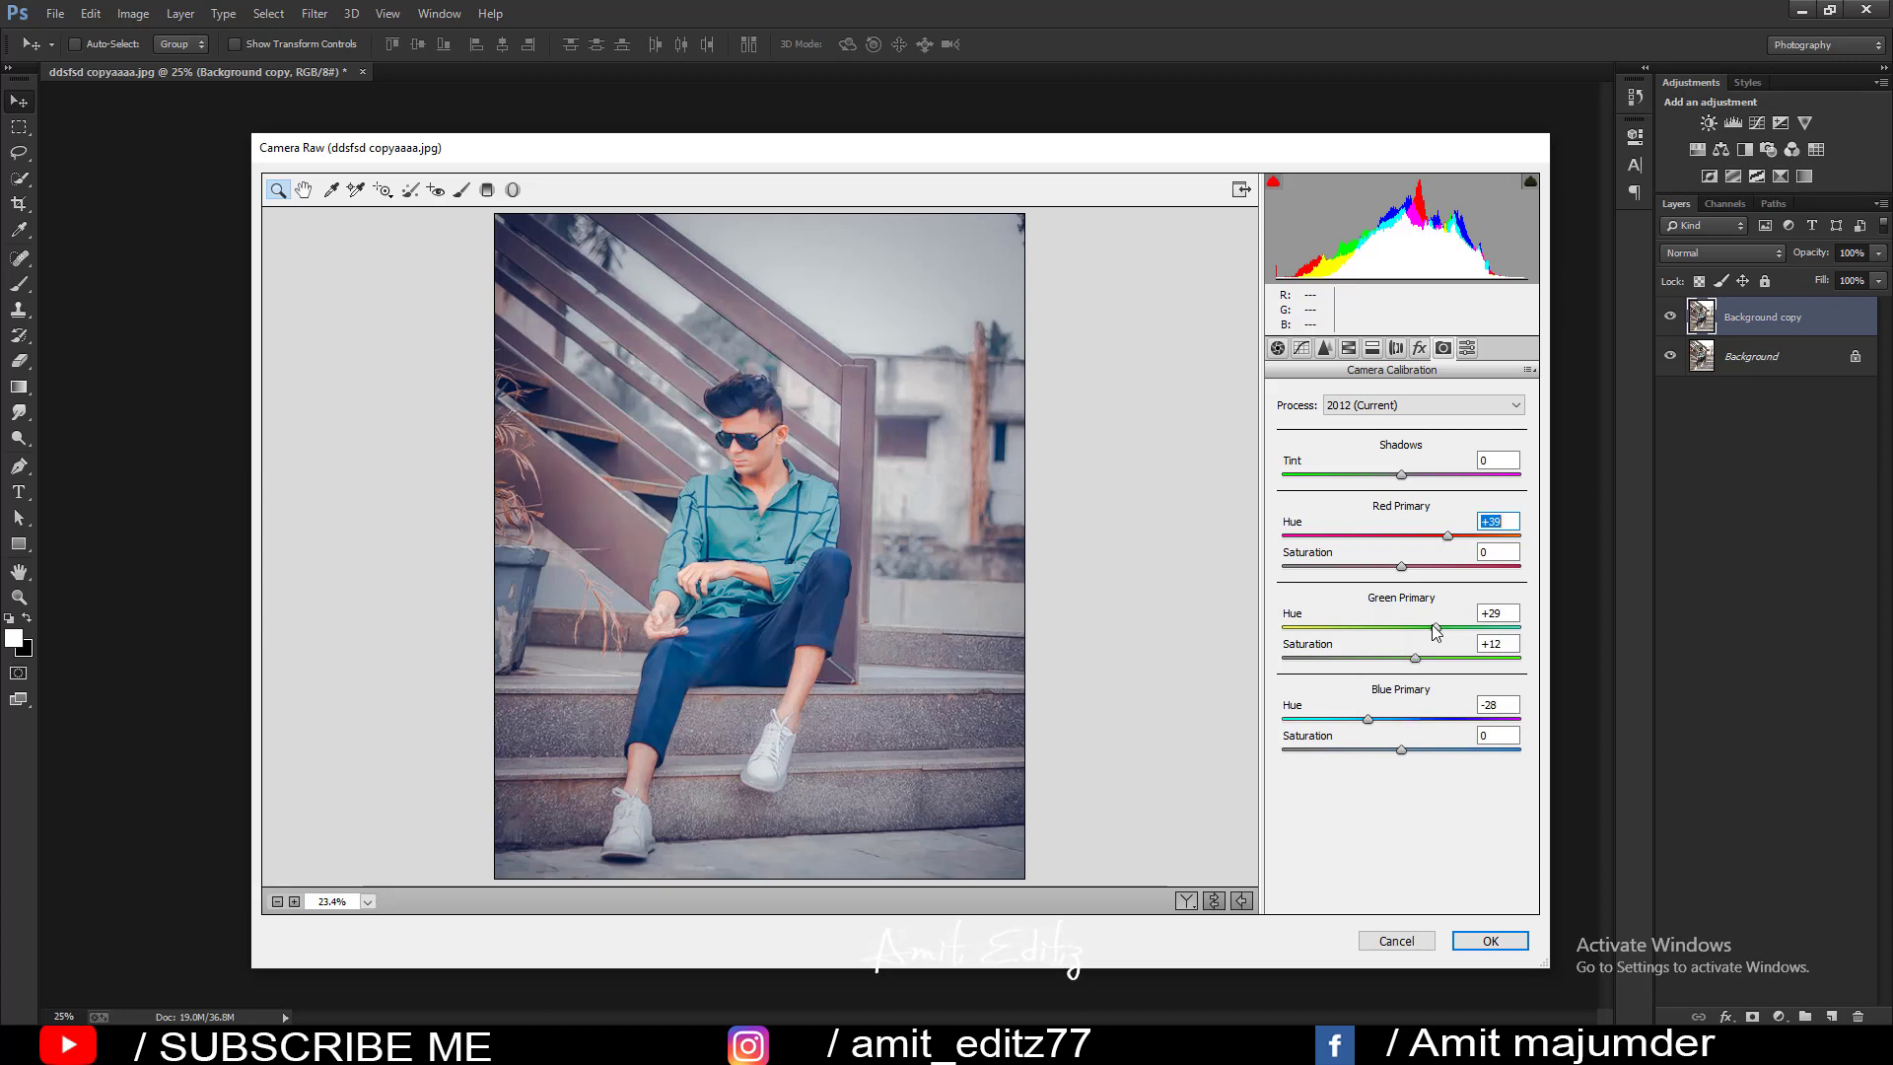
pyautogui.moveTo(1436, 631); pyautogui.dragTo(1379, 632)
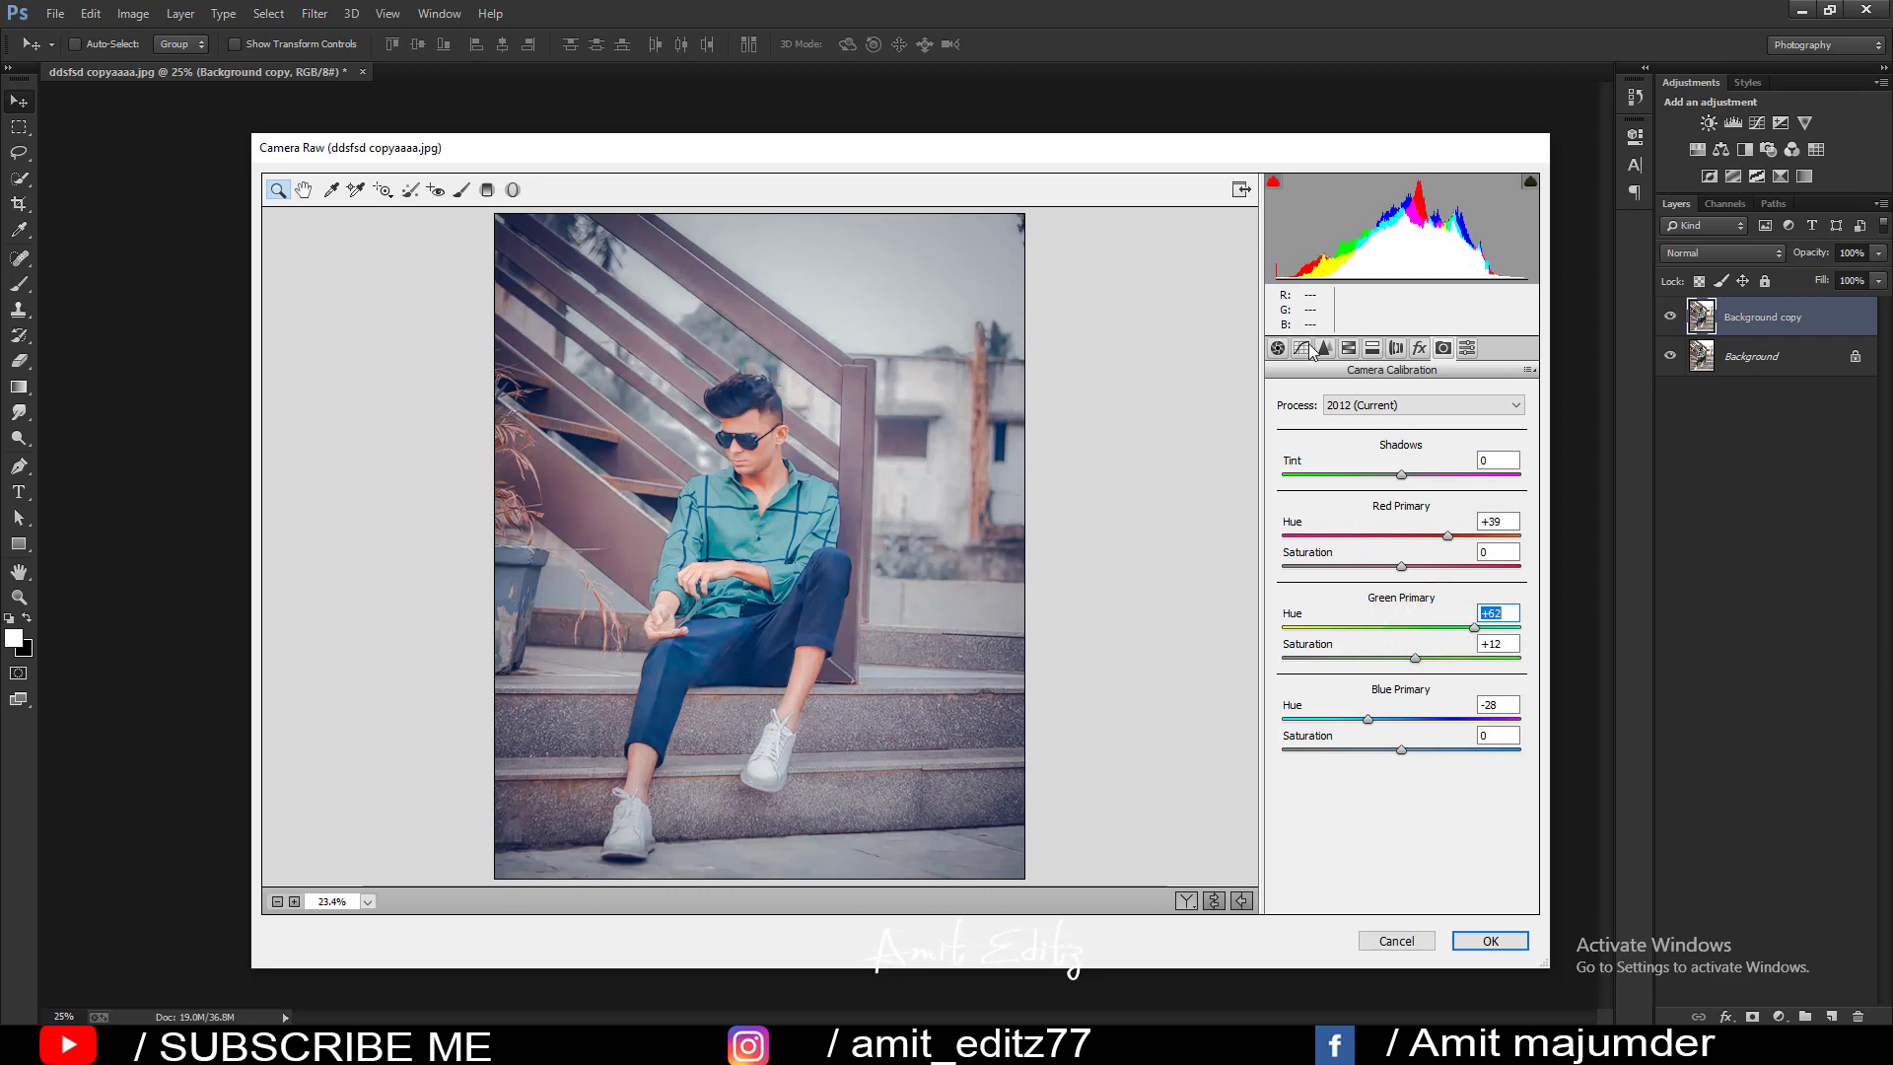
# Set Reds luminance +38, Reds saturation -3 and Oranges saturation -18.
pyautogui.click(1348, 348)
pyautogui.click(1394, 424)
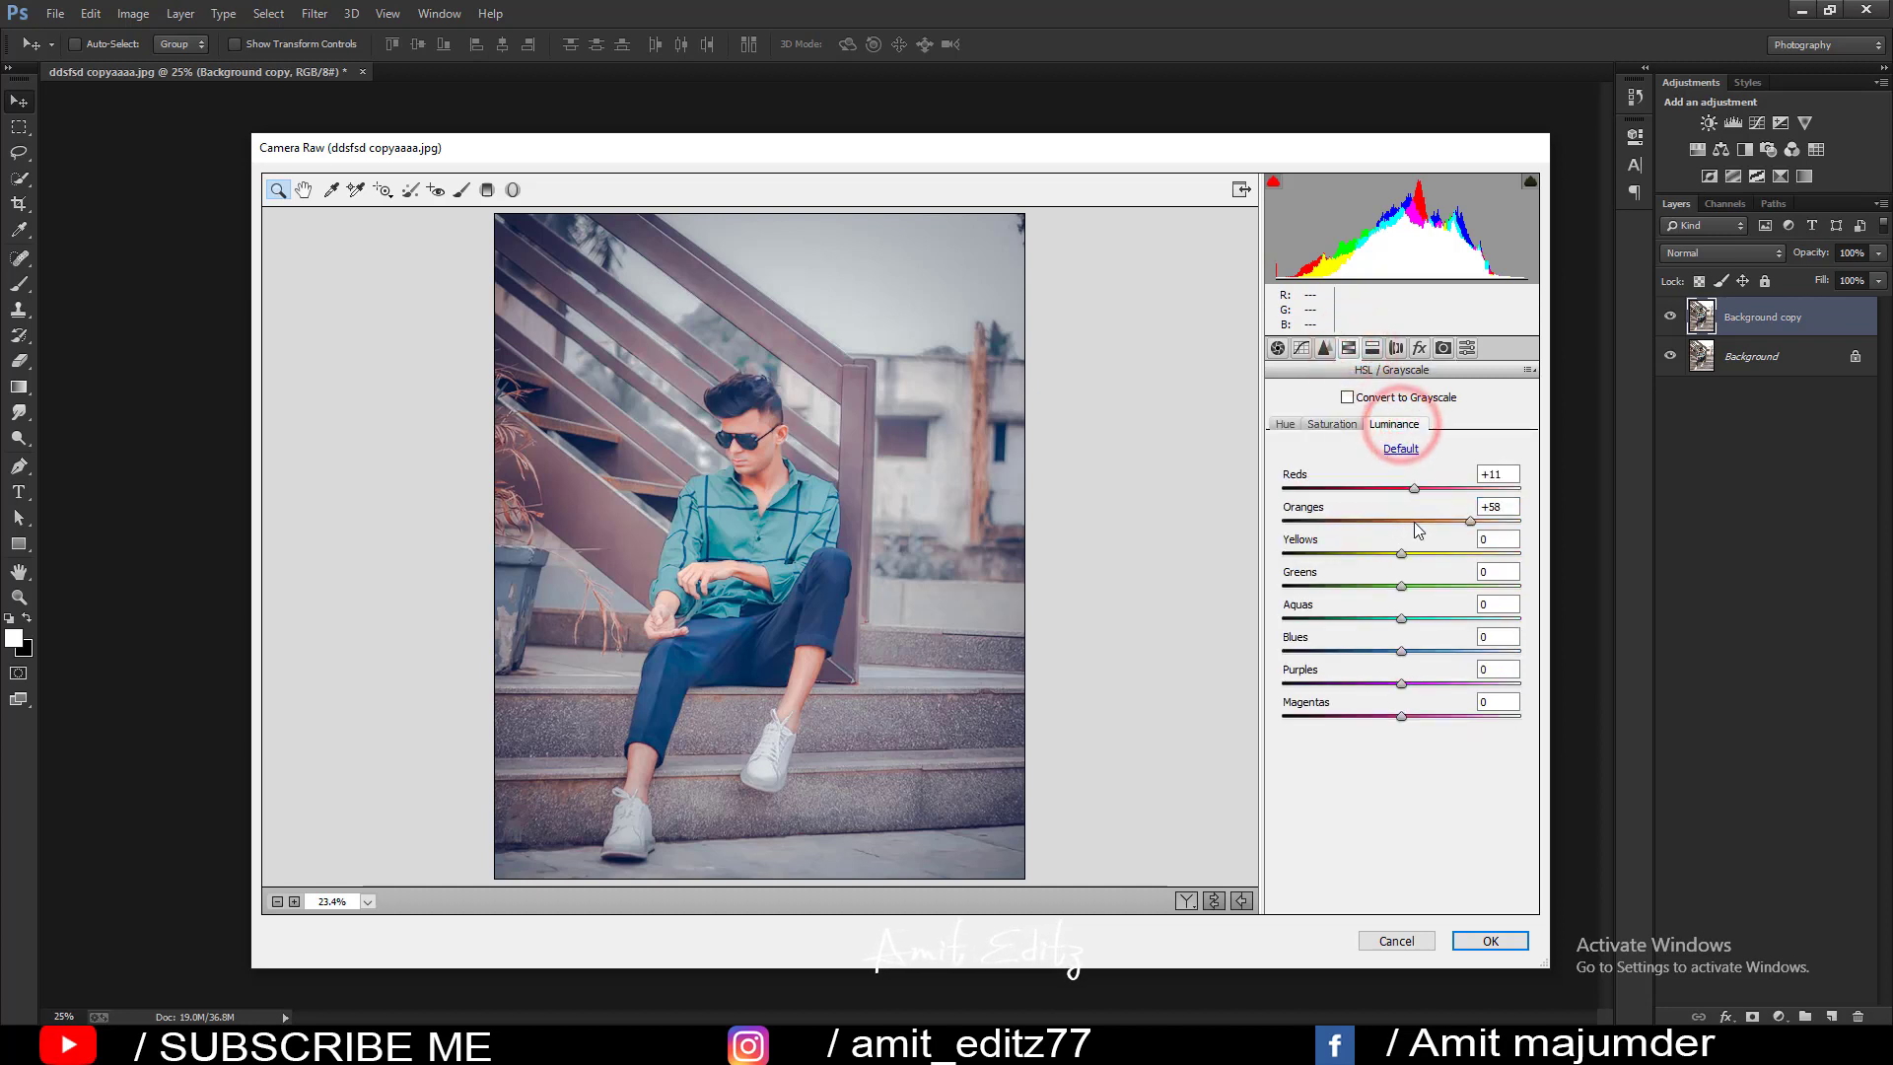
pyautogui.moveTo(1415, 488)
pyautogui.mouseDown()
pyautogui.moveTo(1502, 493)
pyautogui.moveTo(1372, 495)
pyautogui.moveTo(1417, 493)
pyautogui.mouseUp()
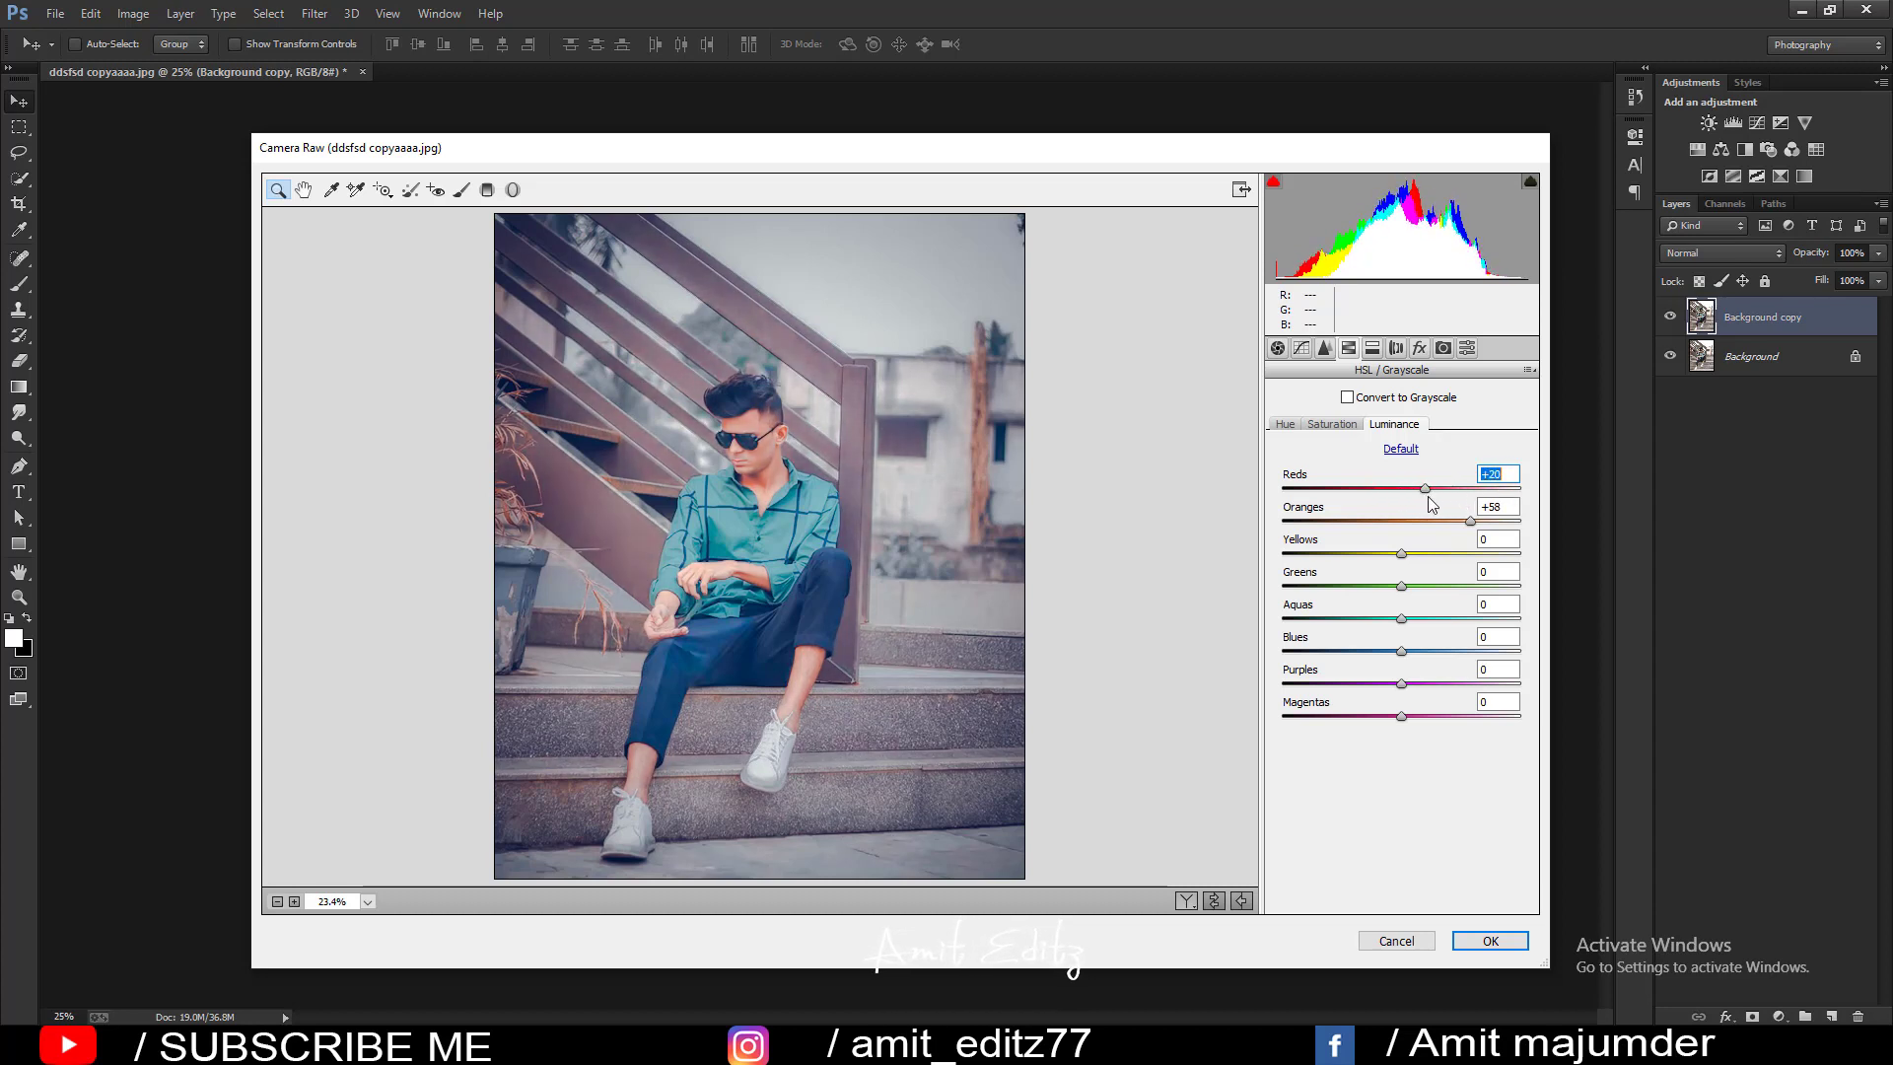
pyautogui.click(1340, 424)
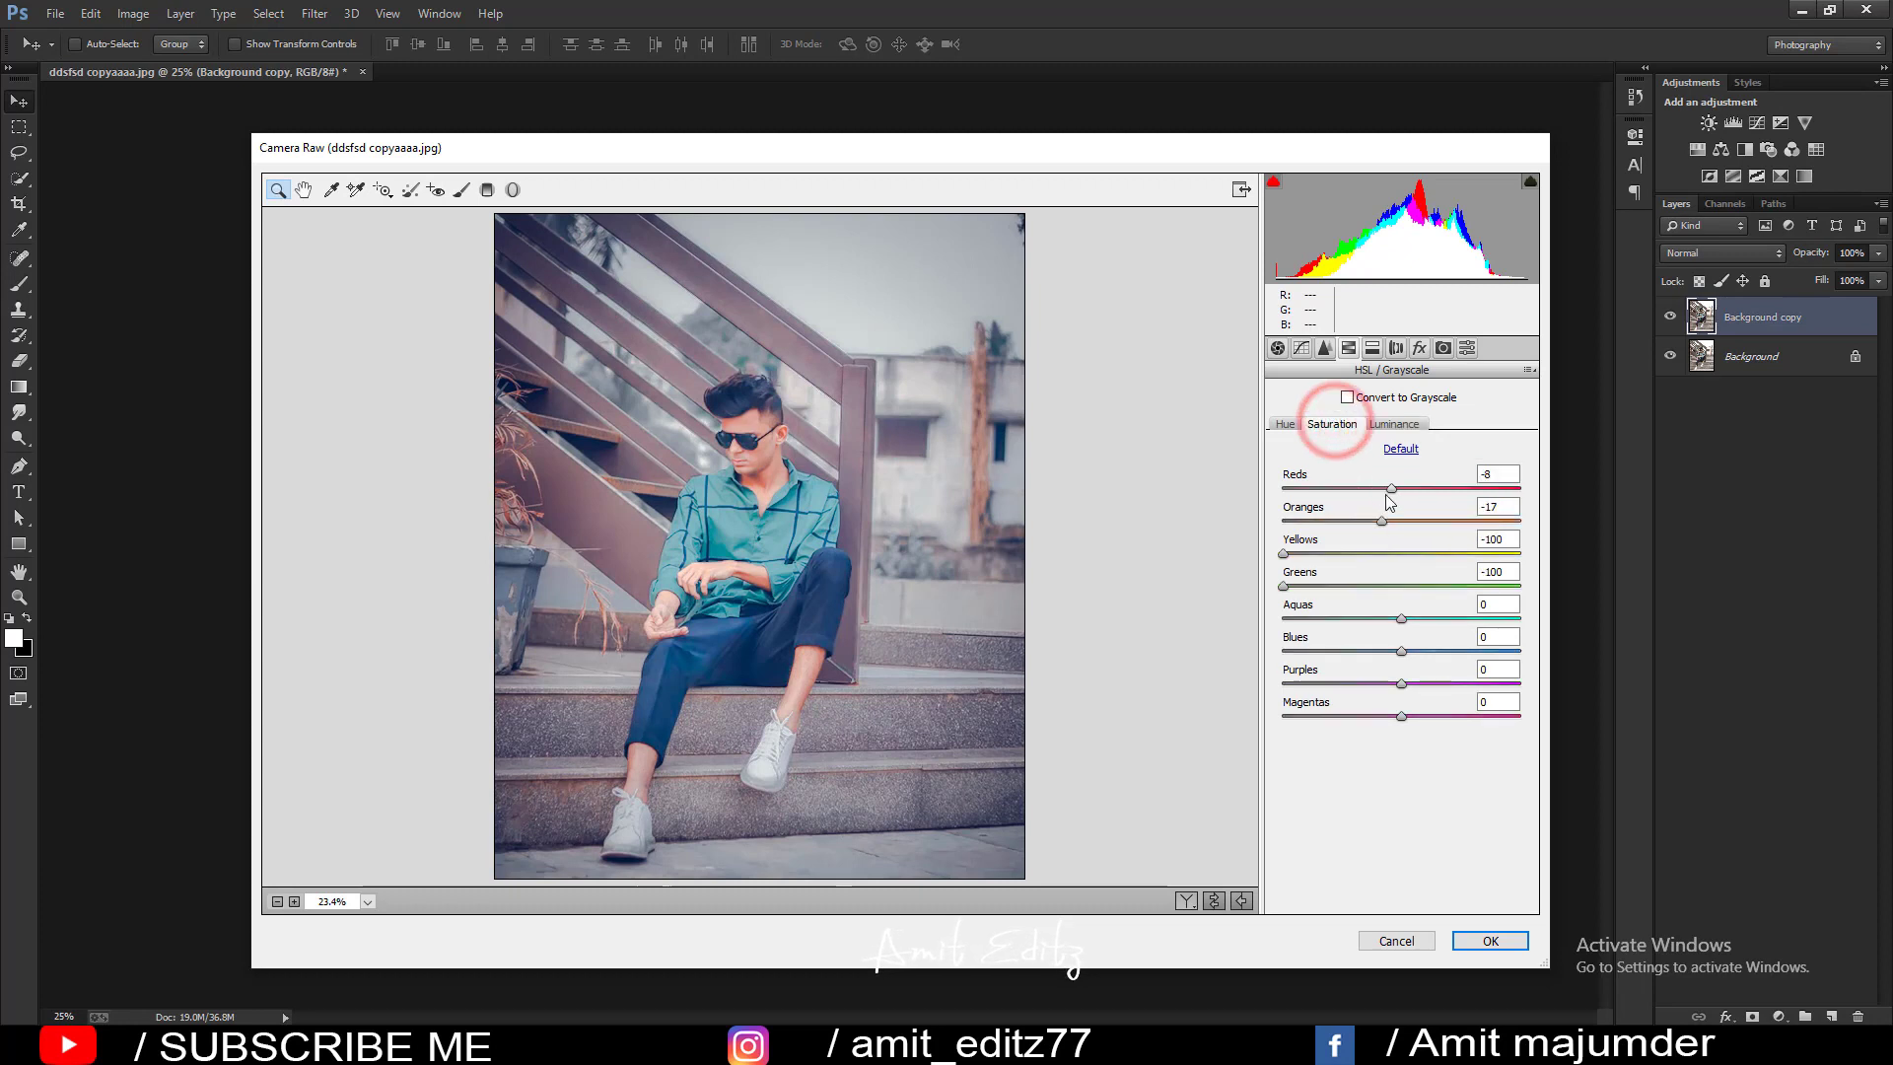
pyautogui.click(1395, 489)
pyautogui.click(1381, 521)
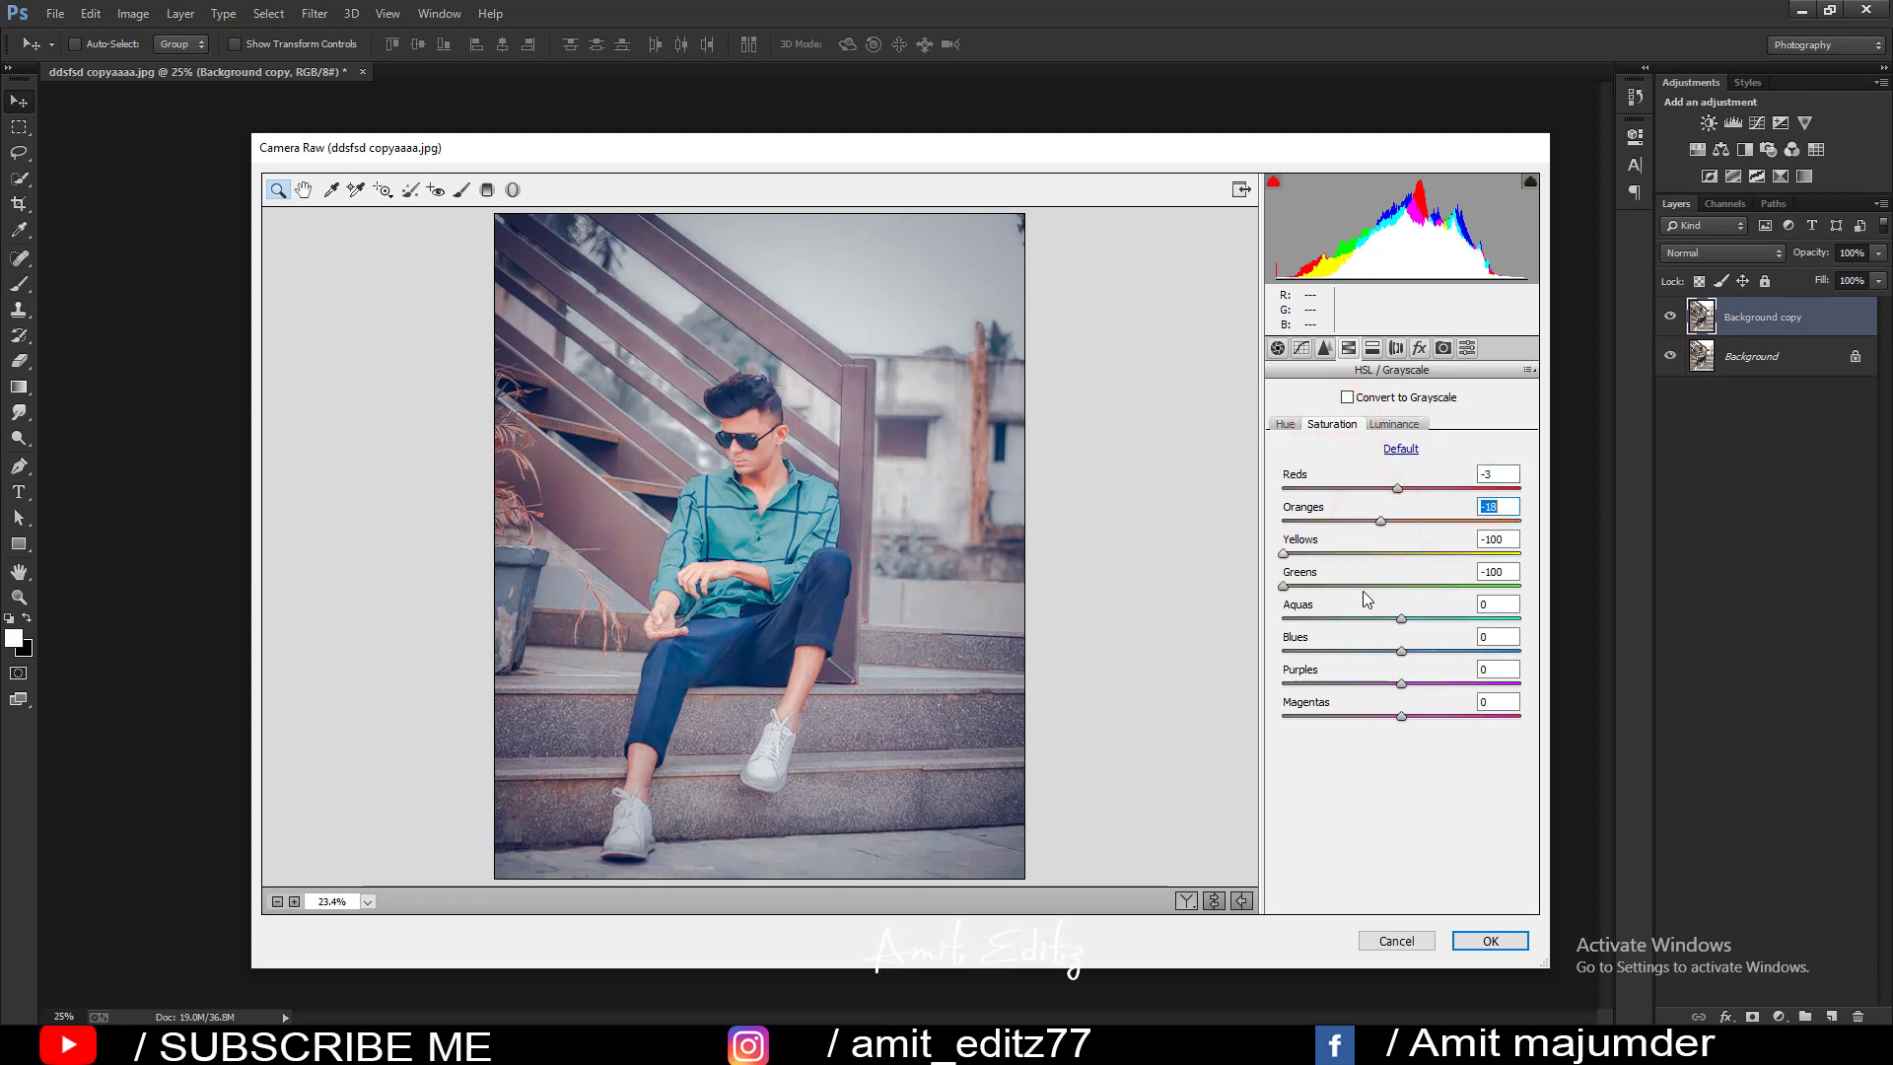
pyautogui.click(1467, 349)
# Save all current settings as a dark soft-tone .xmp preset on the Desktop.
pyautogui.click(1529, 371)
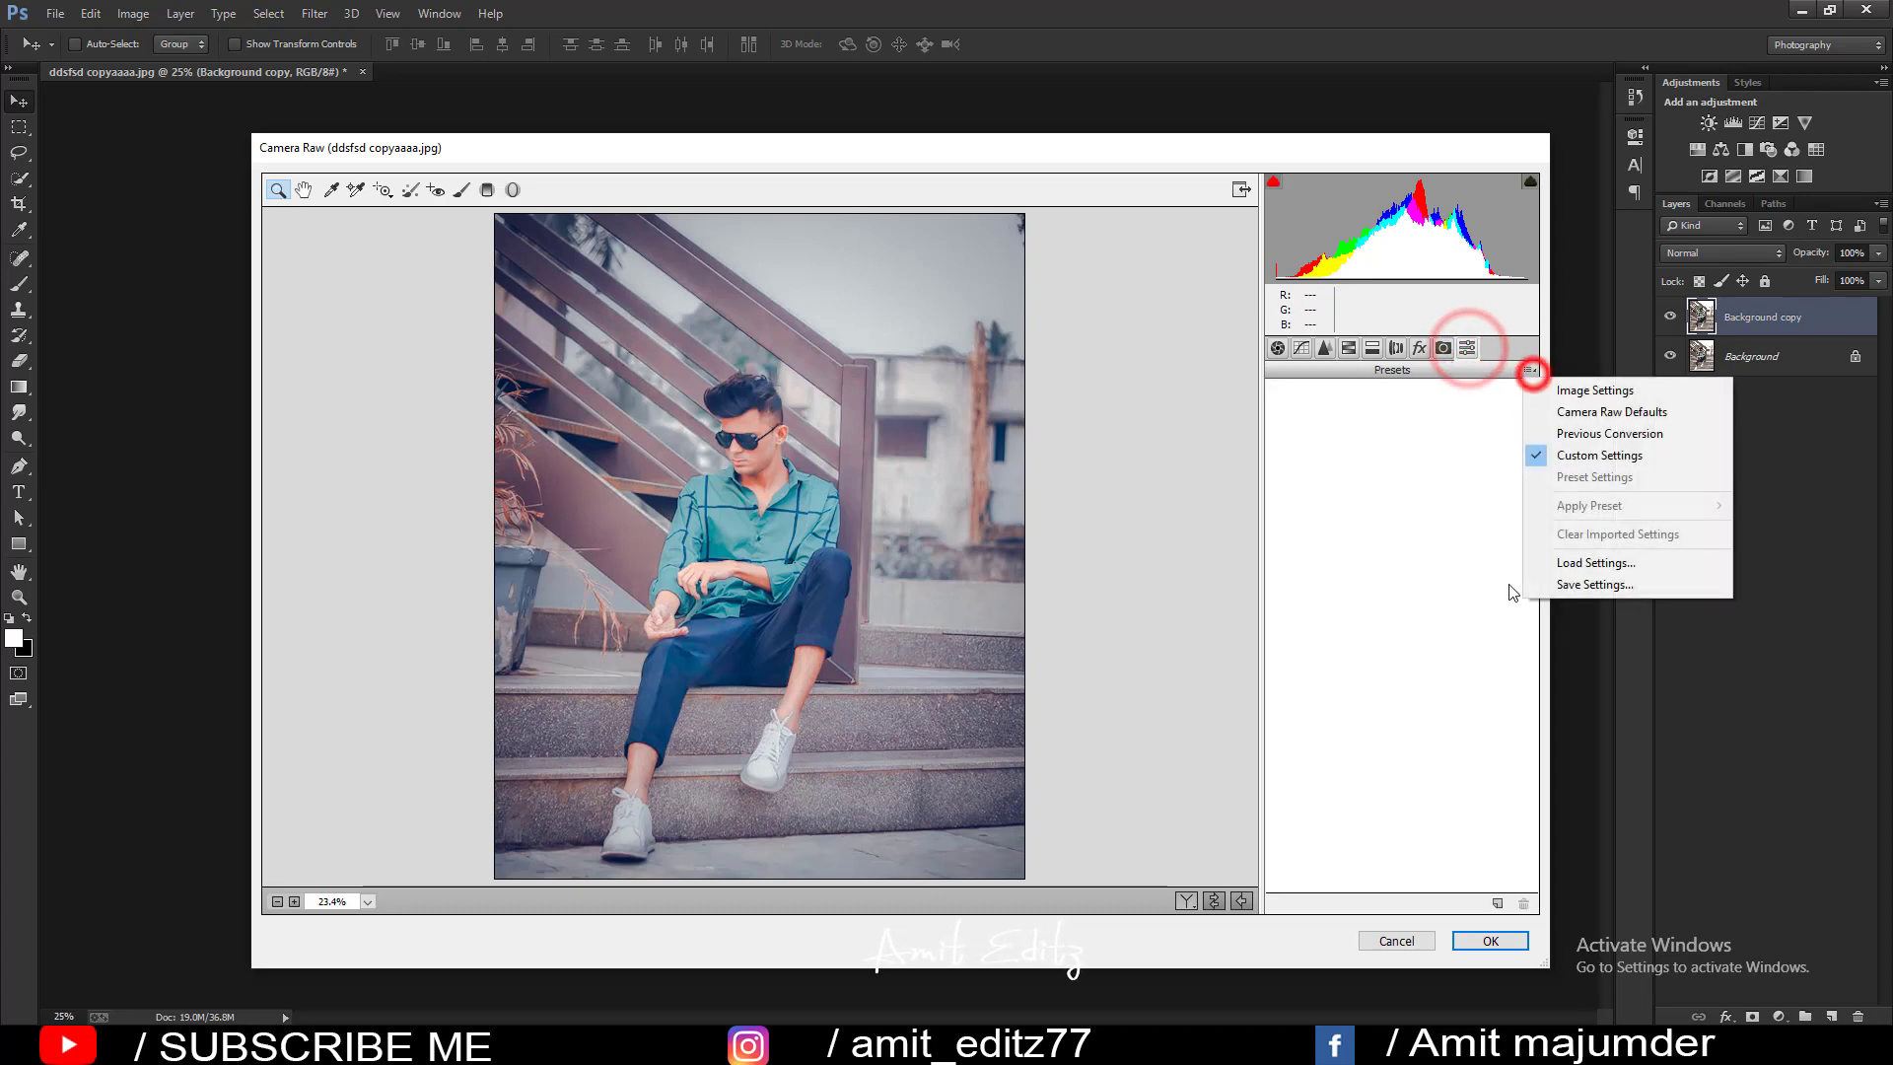
pyautogui.click(1575, 586)
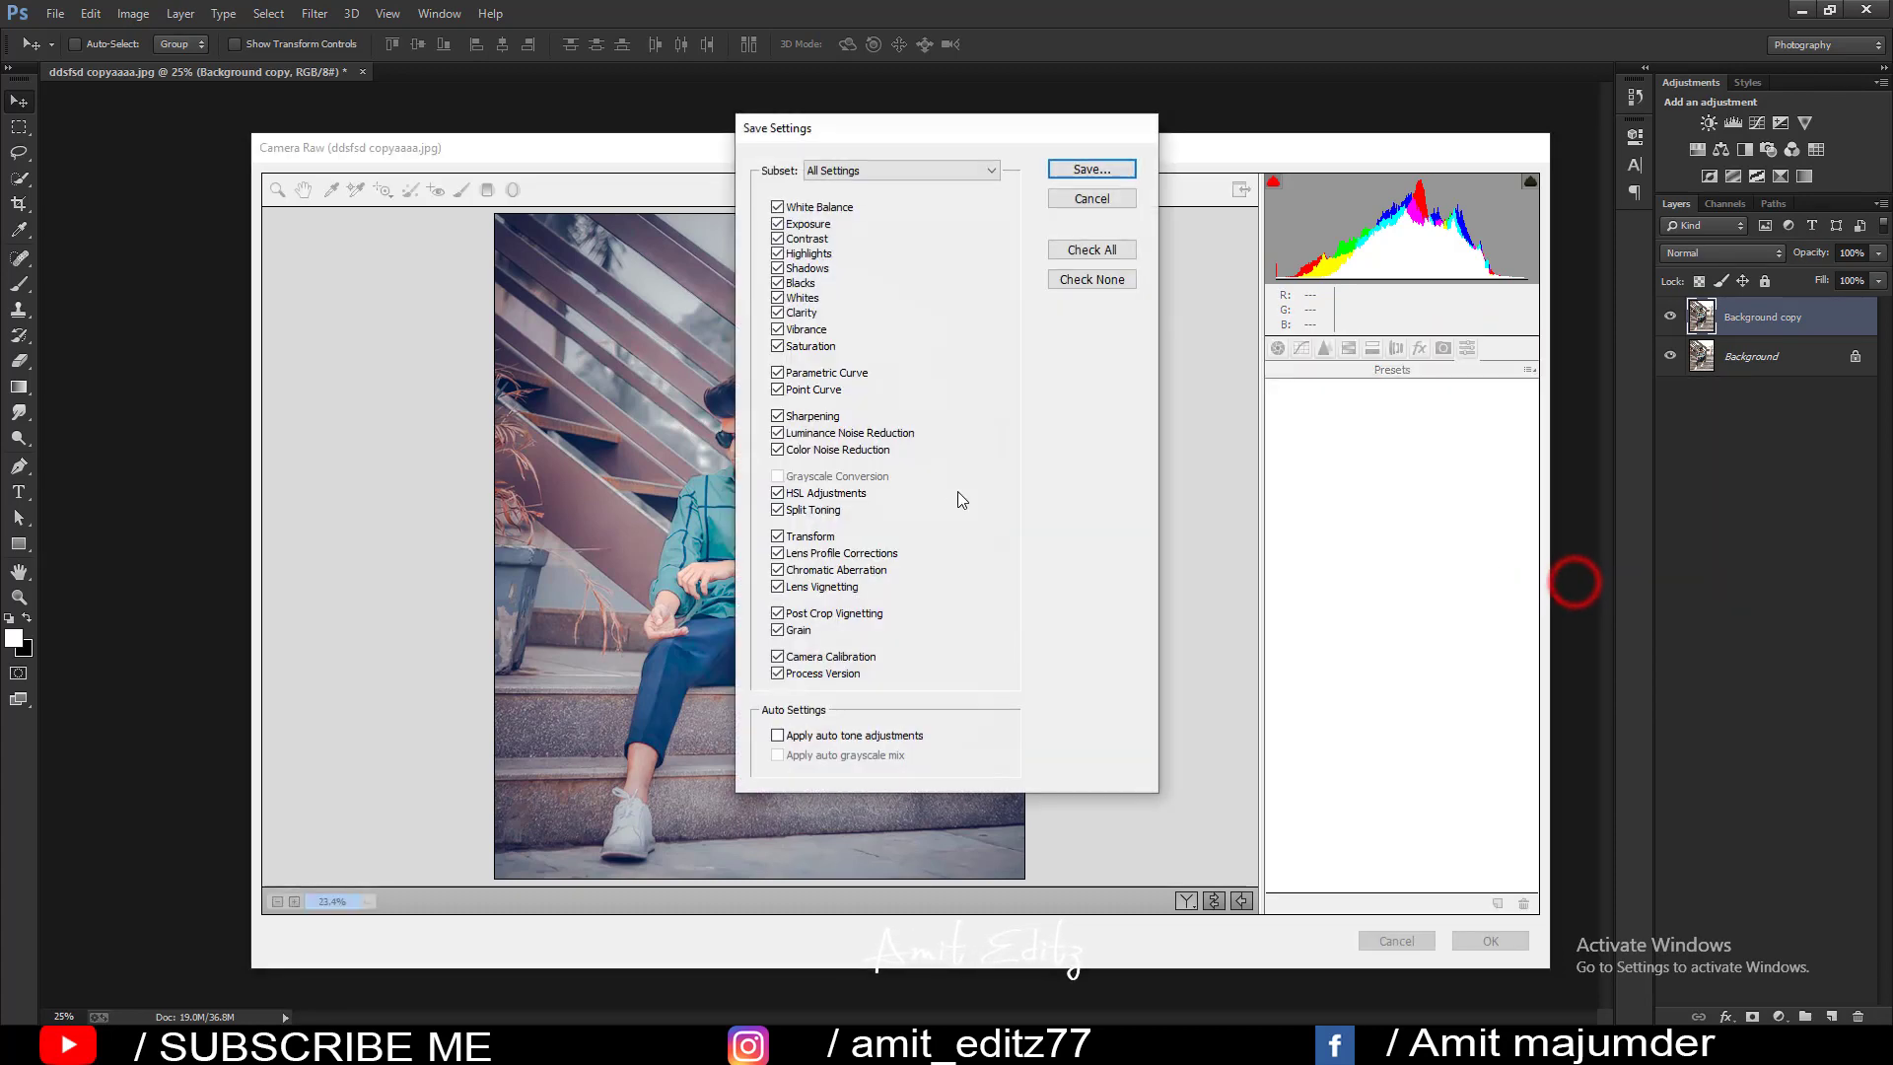
pyautogui.click(1082, 170)
pyautogui.write('ar')
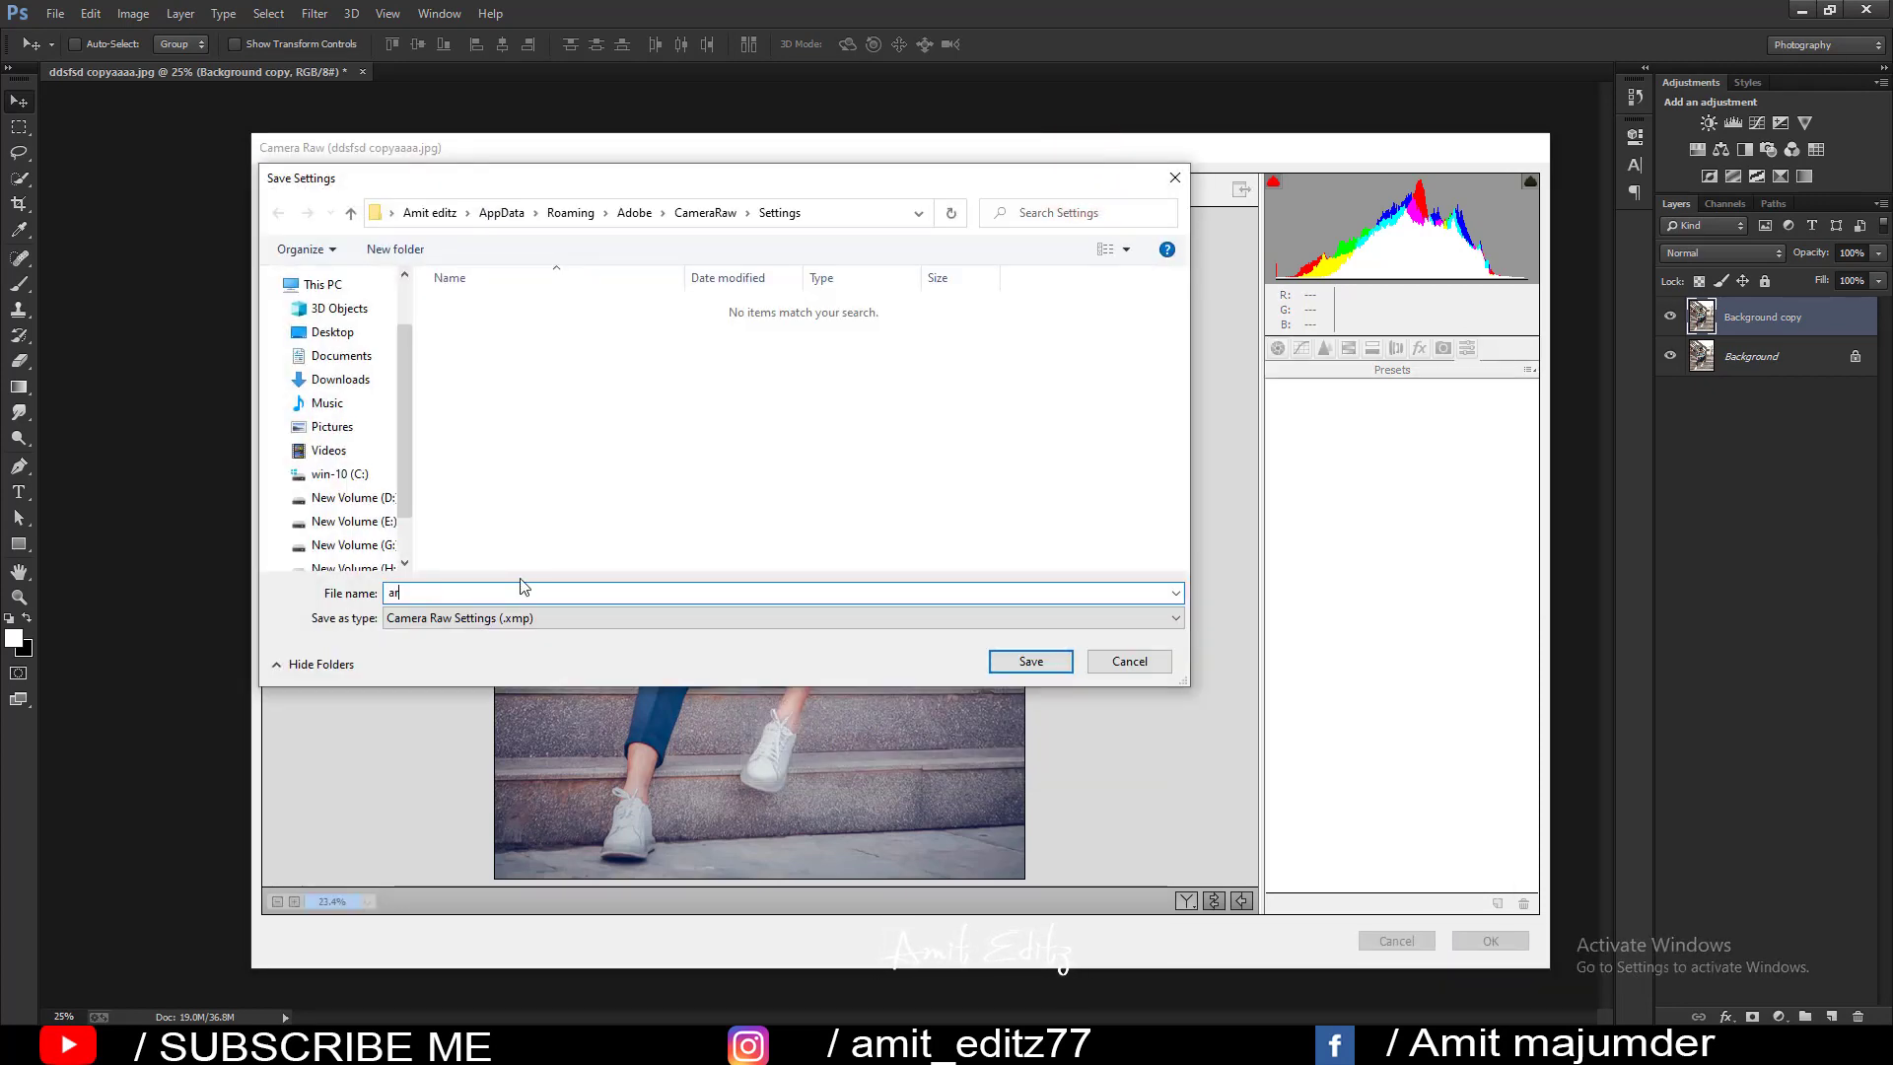
pyautogui.write('ban tone preset dark')
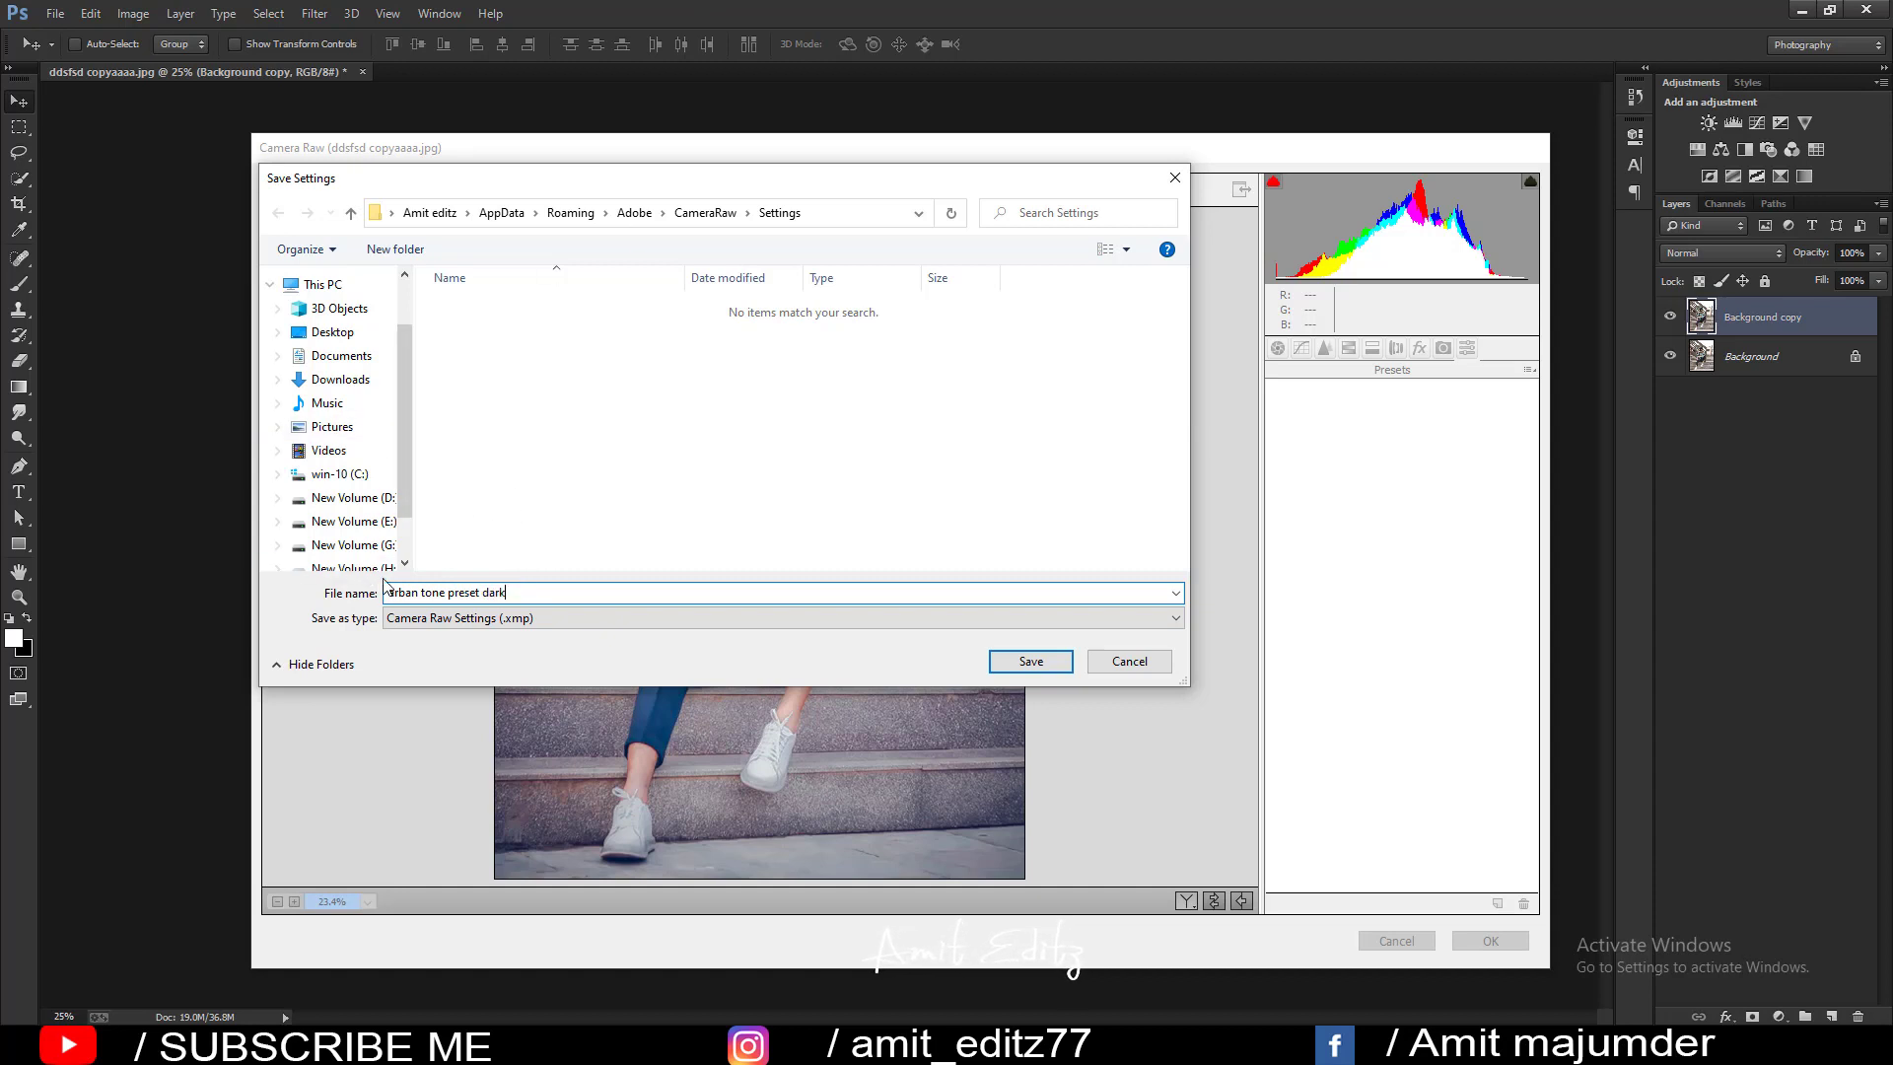
pyautogui.write('c')
pyautogui.write('t')
pyautogui.click(550, 593)
pyautogui.write('amit editz')
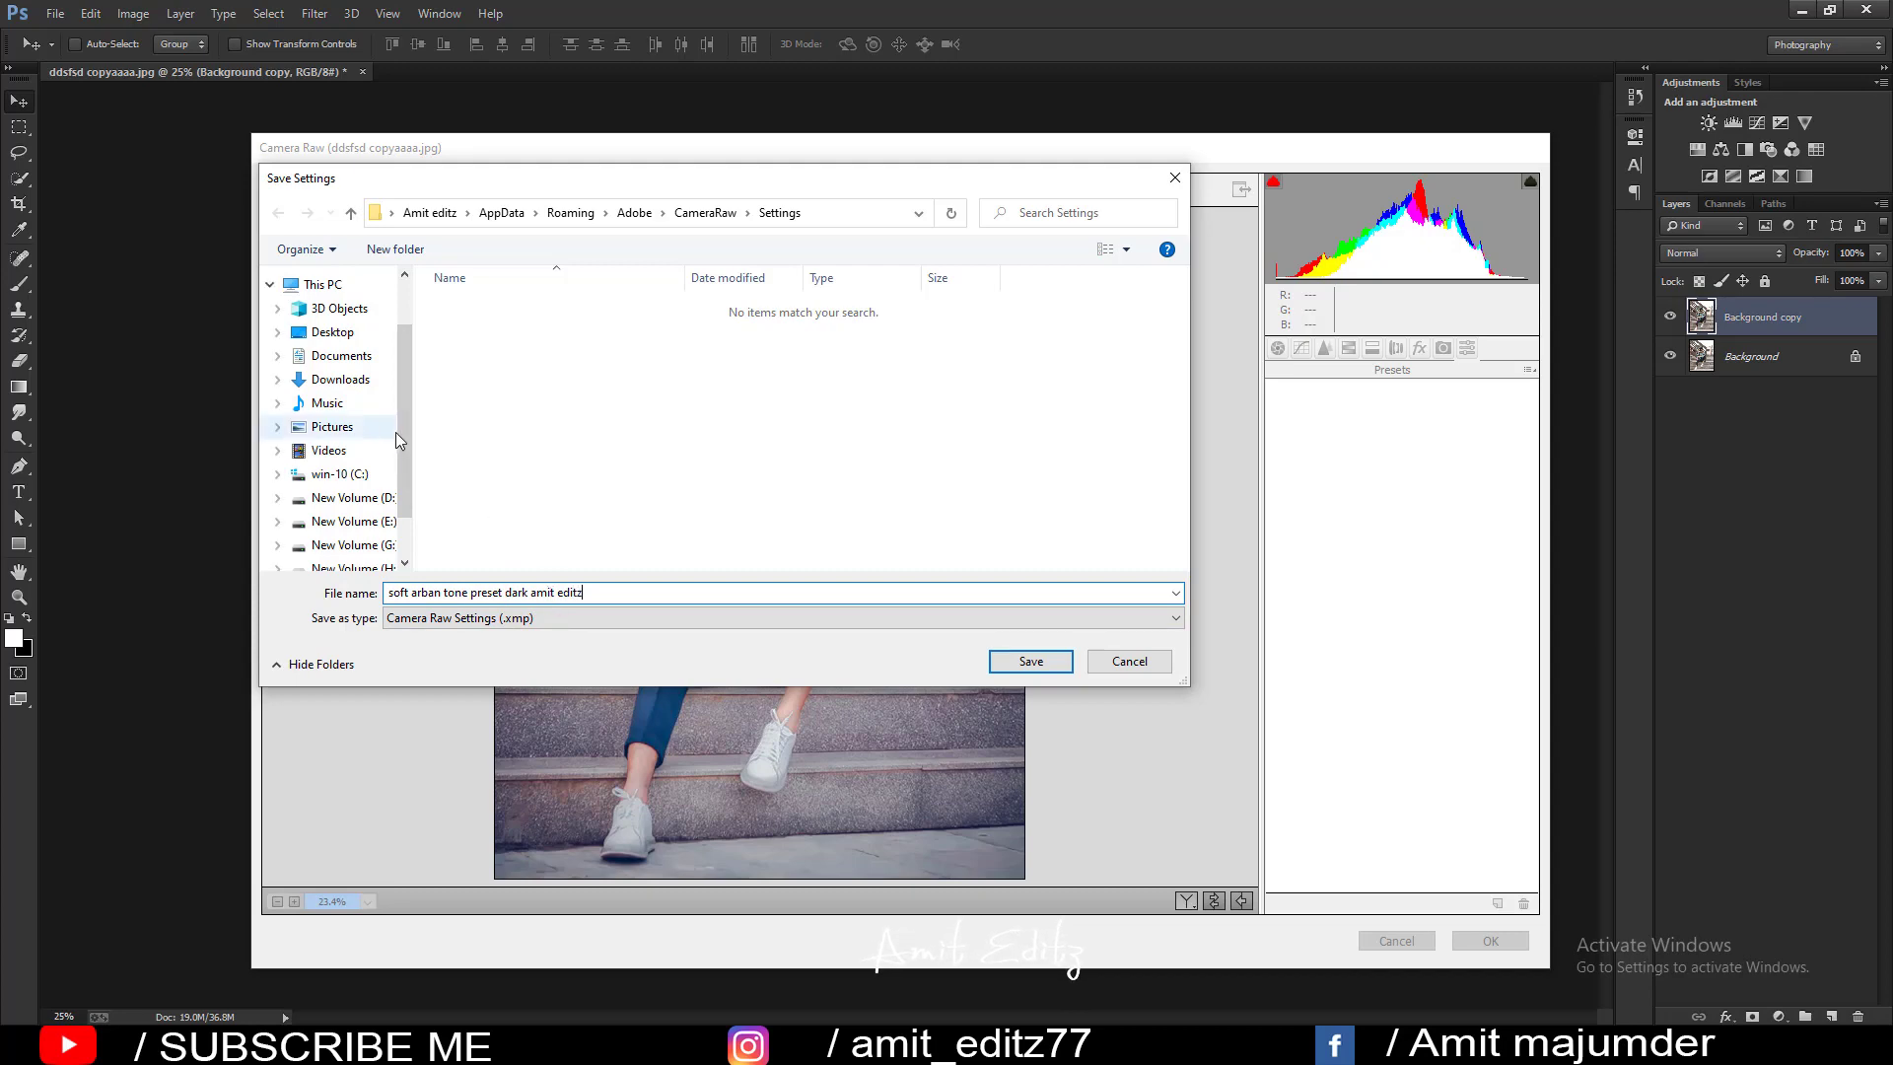
pyautogui.click(380, 331)
pyautogui.click(1011, 656)
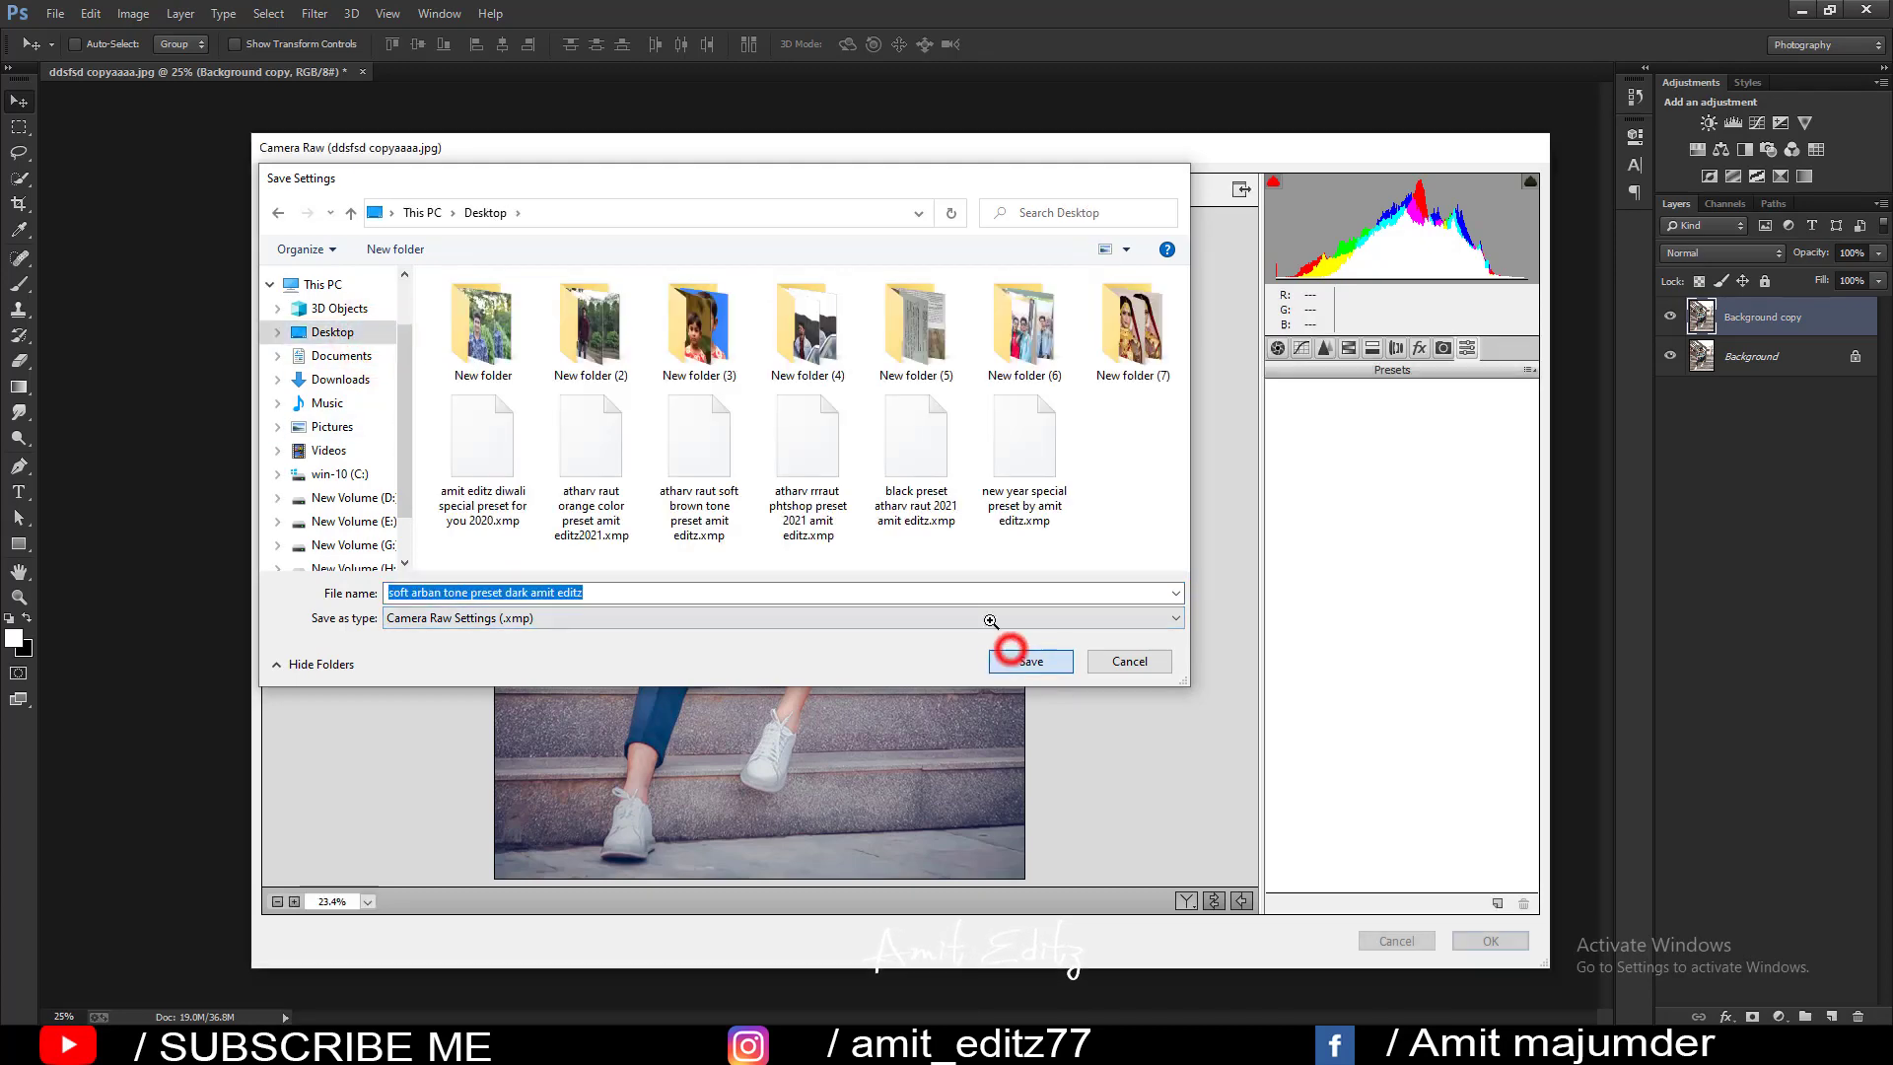
# Apply the Camera Raw grade to the Background copy layer.
pyautogui.click(1469, 938)
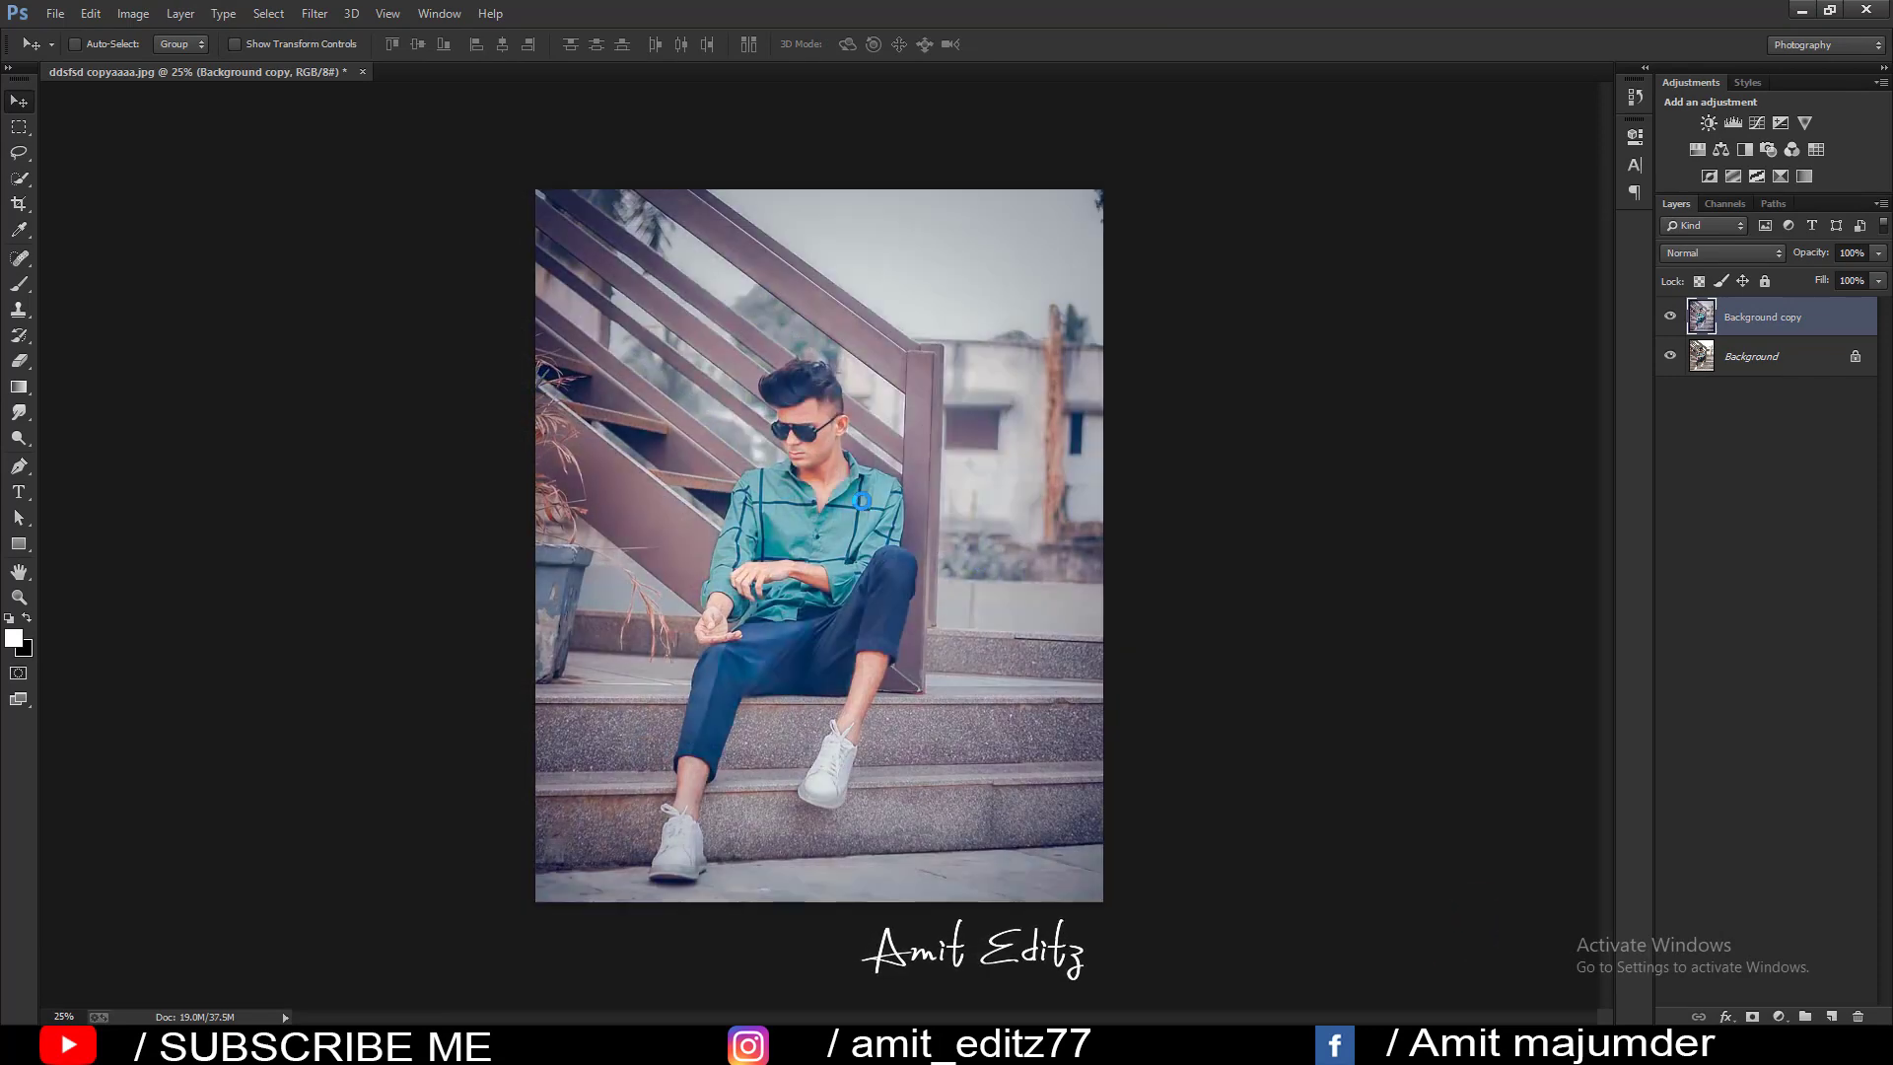
pyautogui.scroll(3, 831, 373)
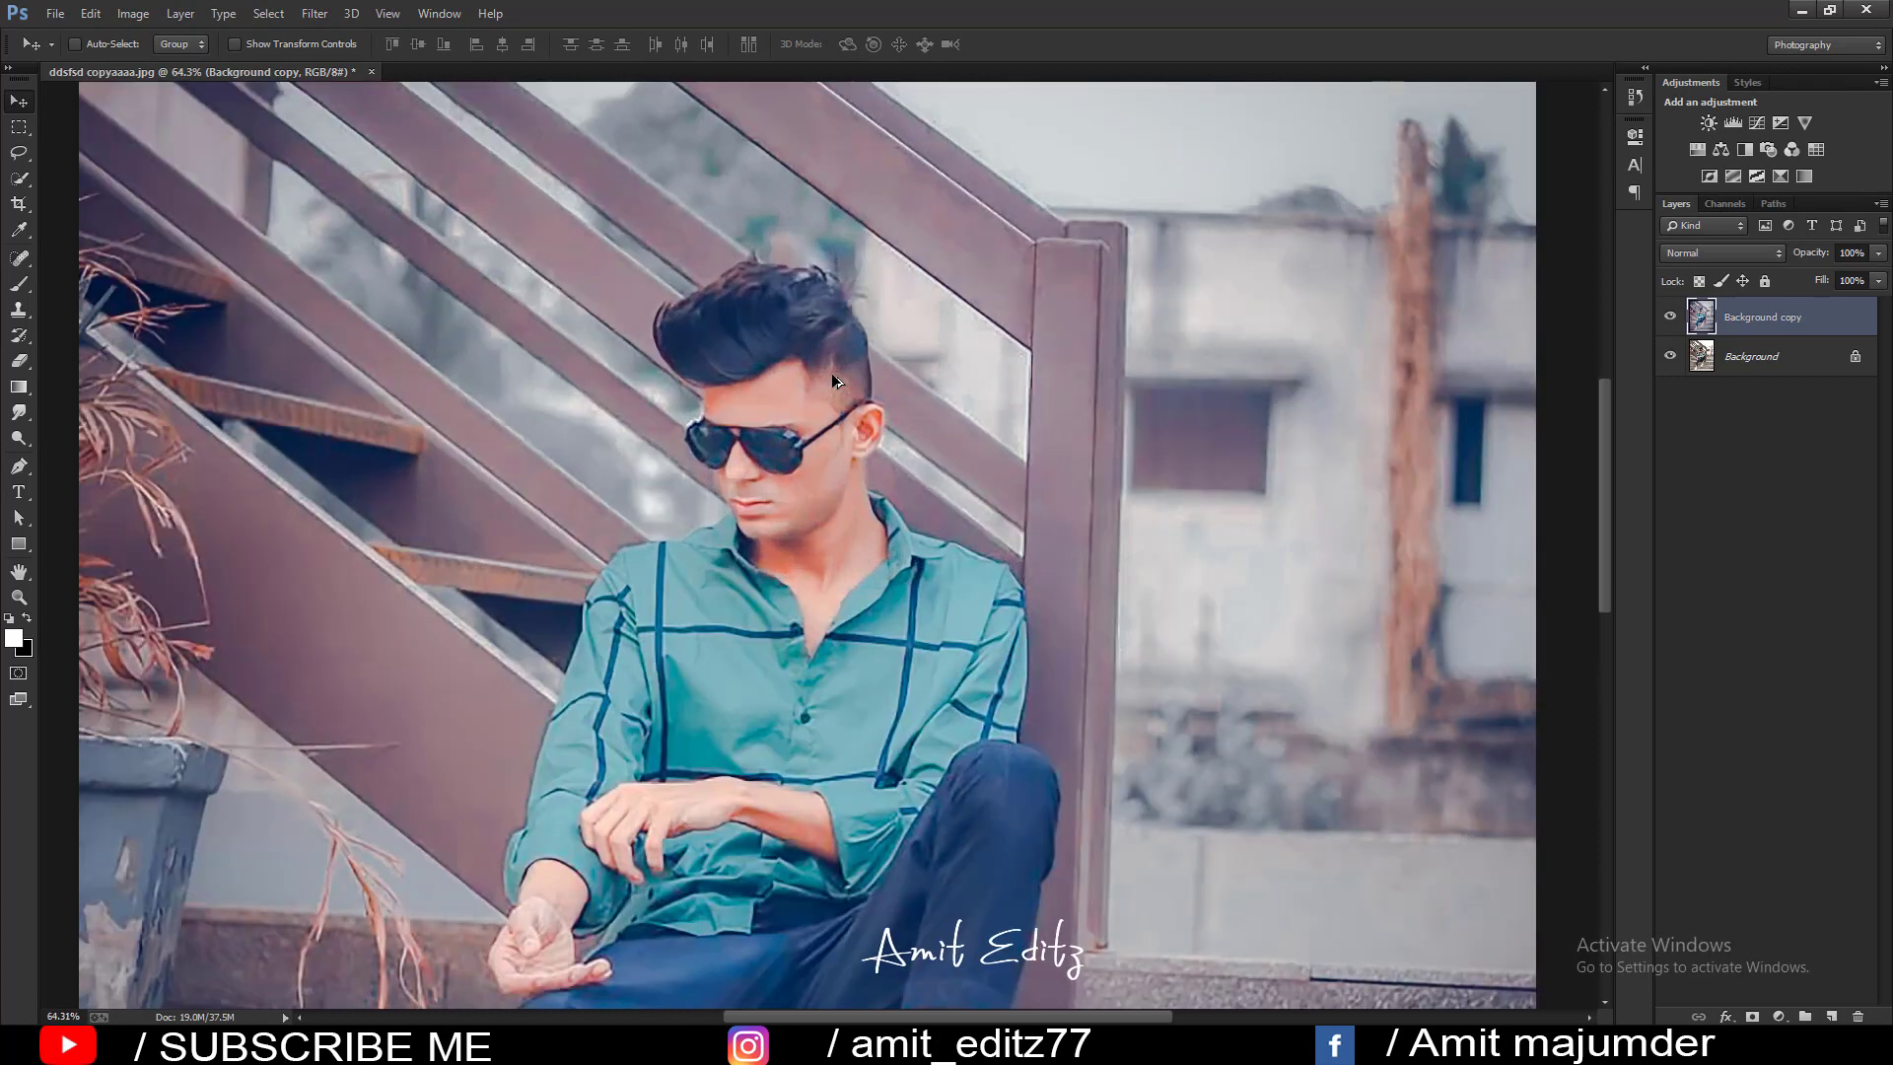
pyautogui.scroll(-3, 831, 372)
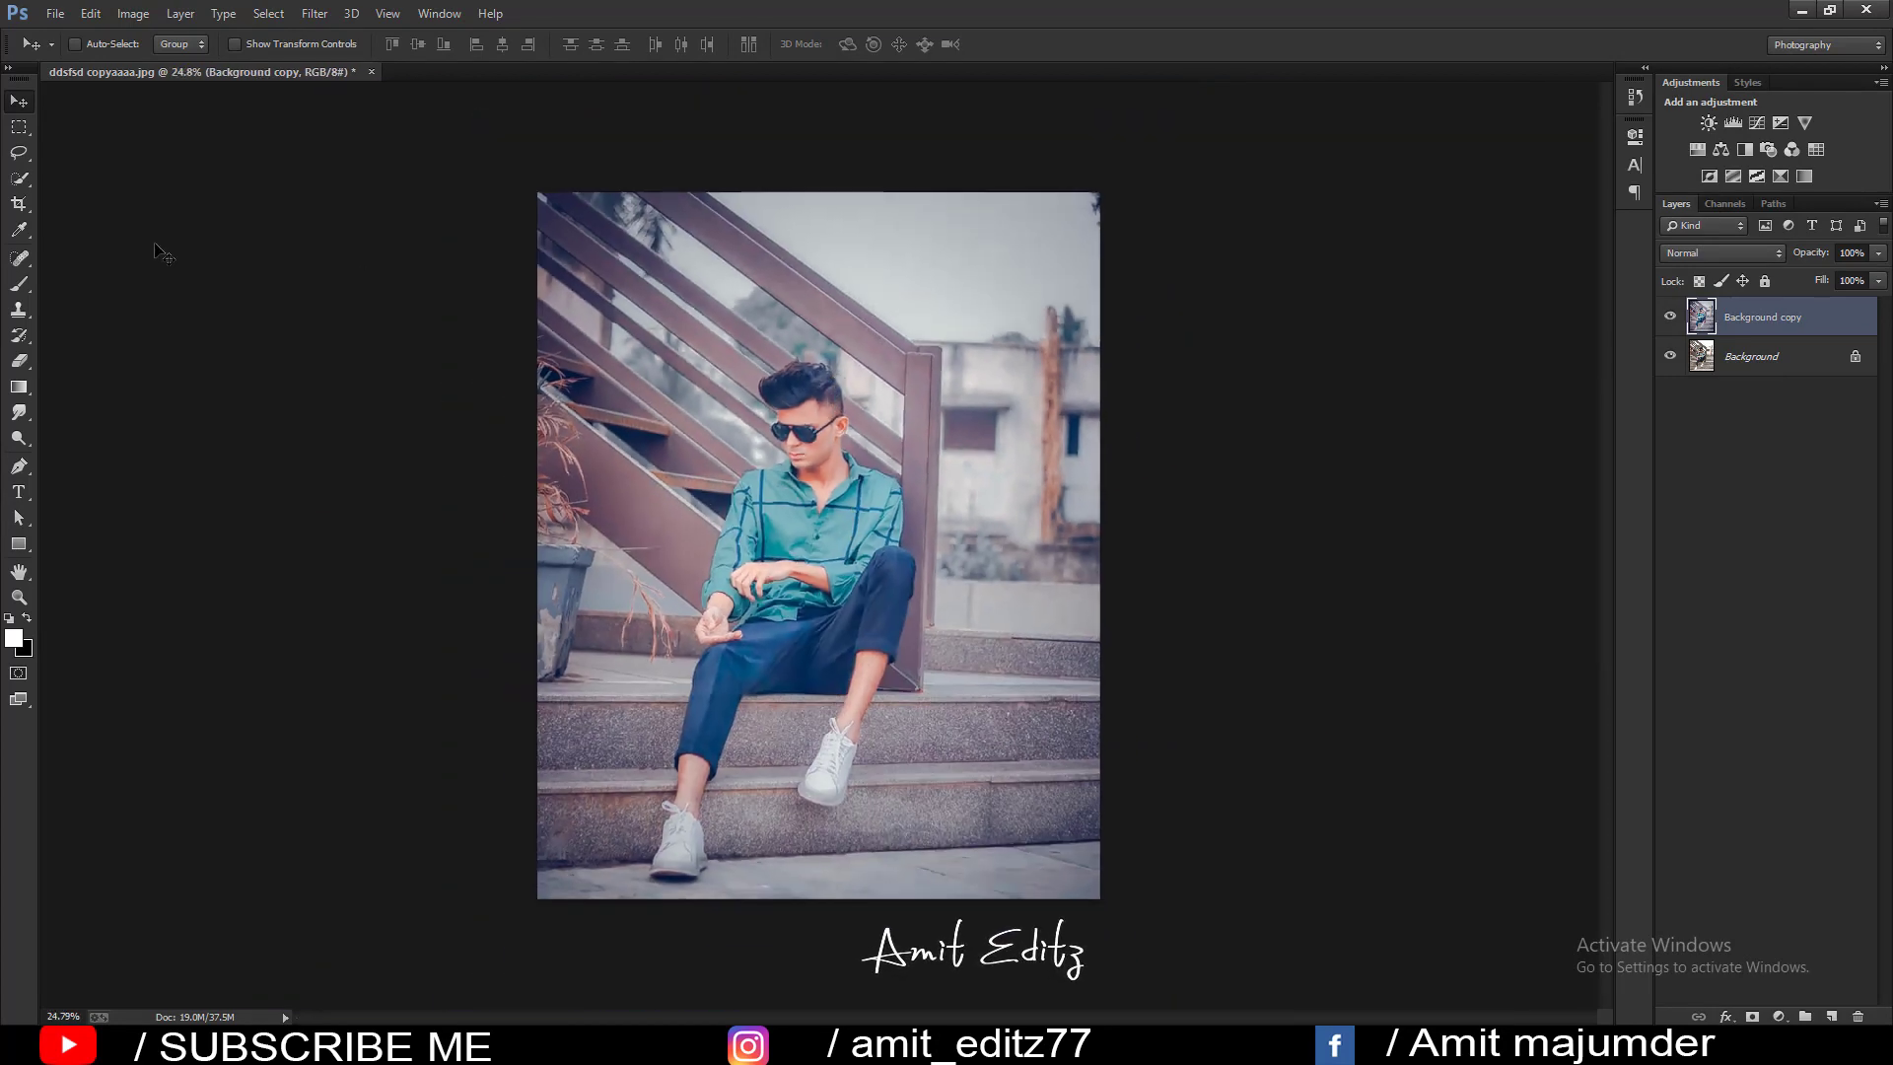
pyautogui.click(17, 100)
pyautogui.scroll(1, 808, 390)
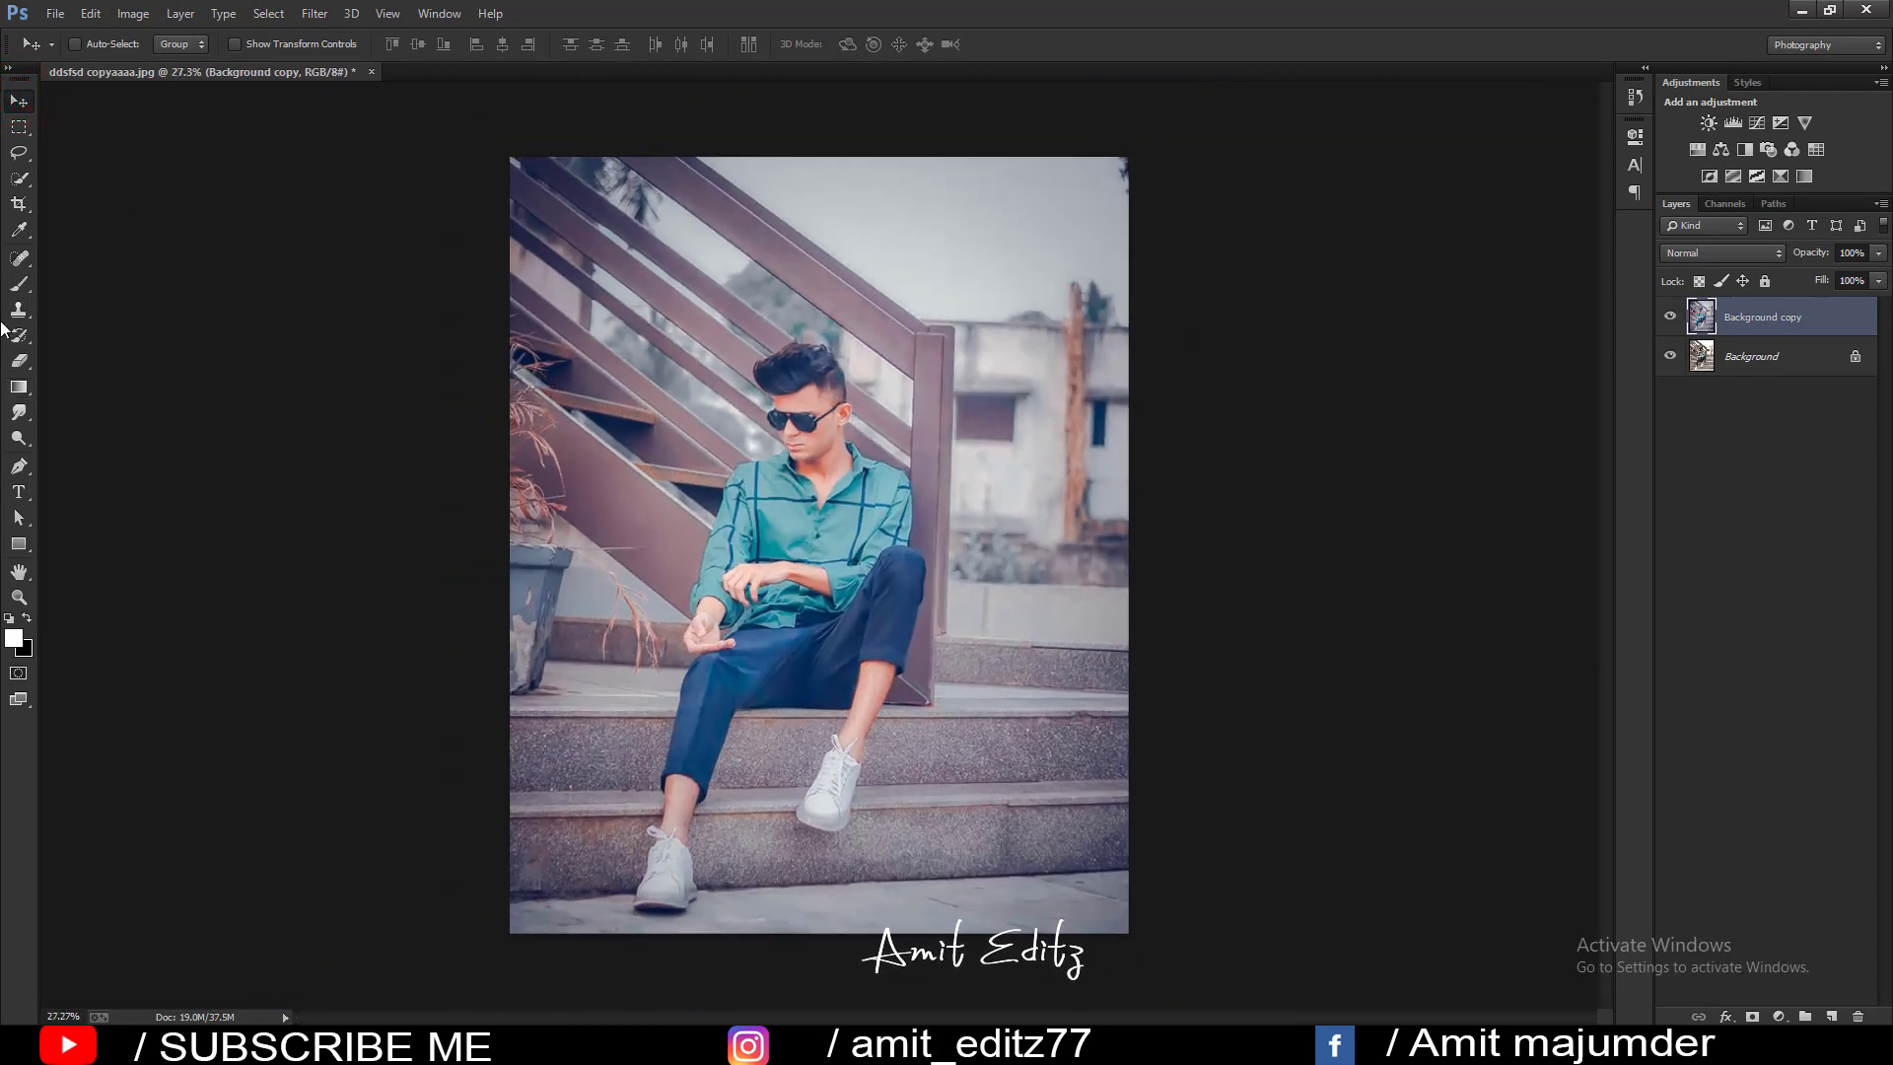
pyautogui.click(19, 284)
pyautogui.rightClick(19, 284)
pyautogui.click(79, 291)
pyautogui.rightClick(907, 509)
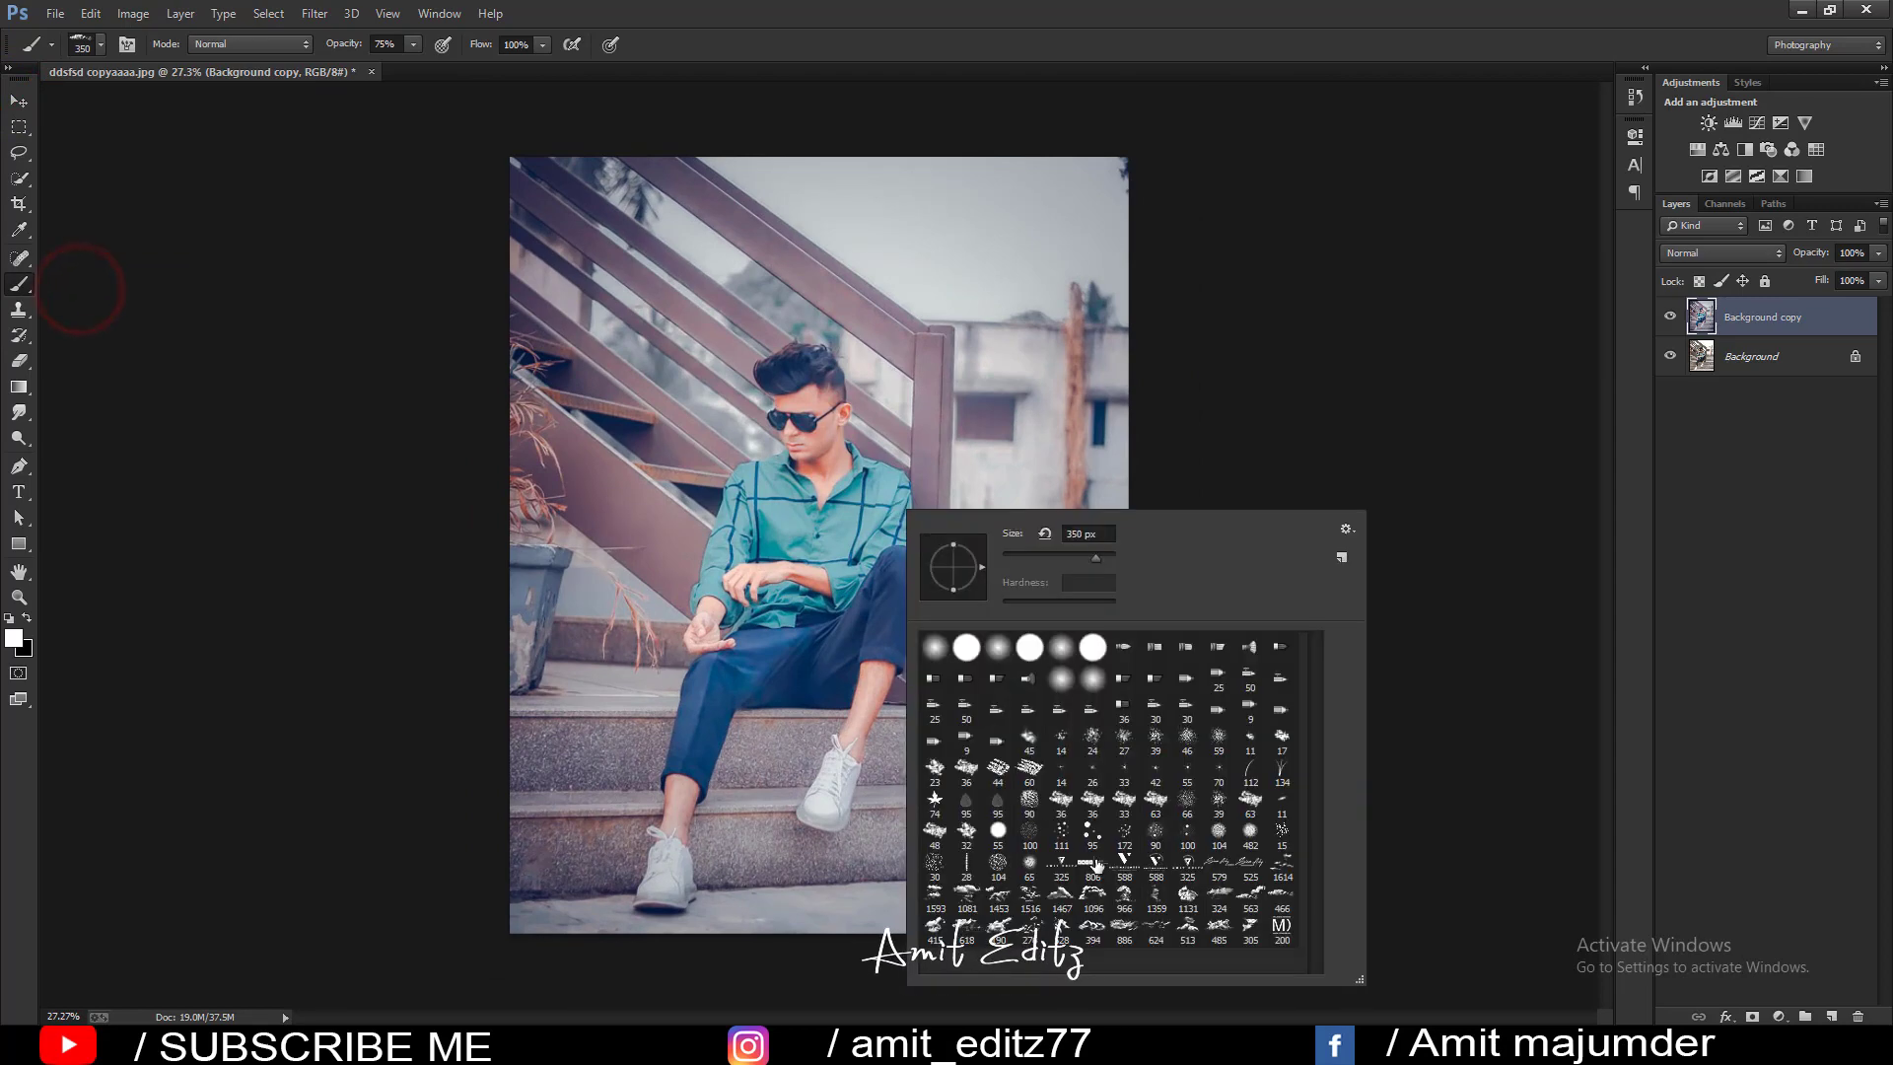
pyautogui.doubleClick(1114, 866)
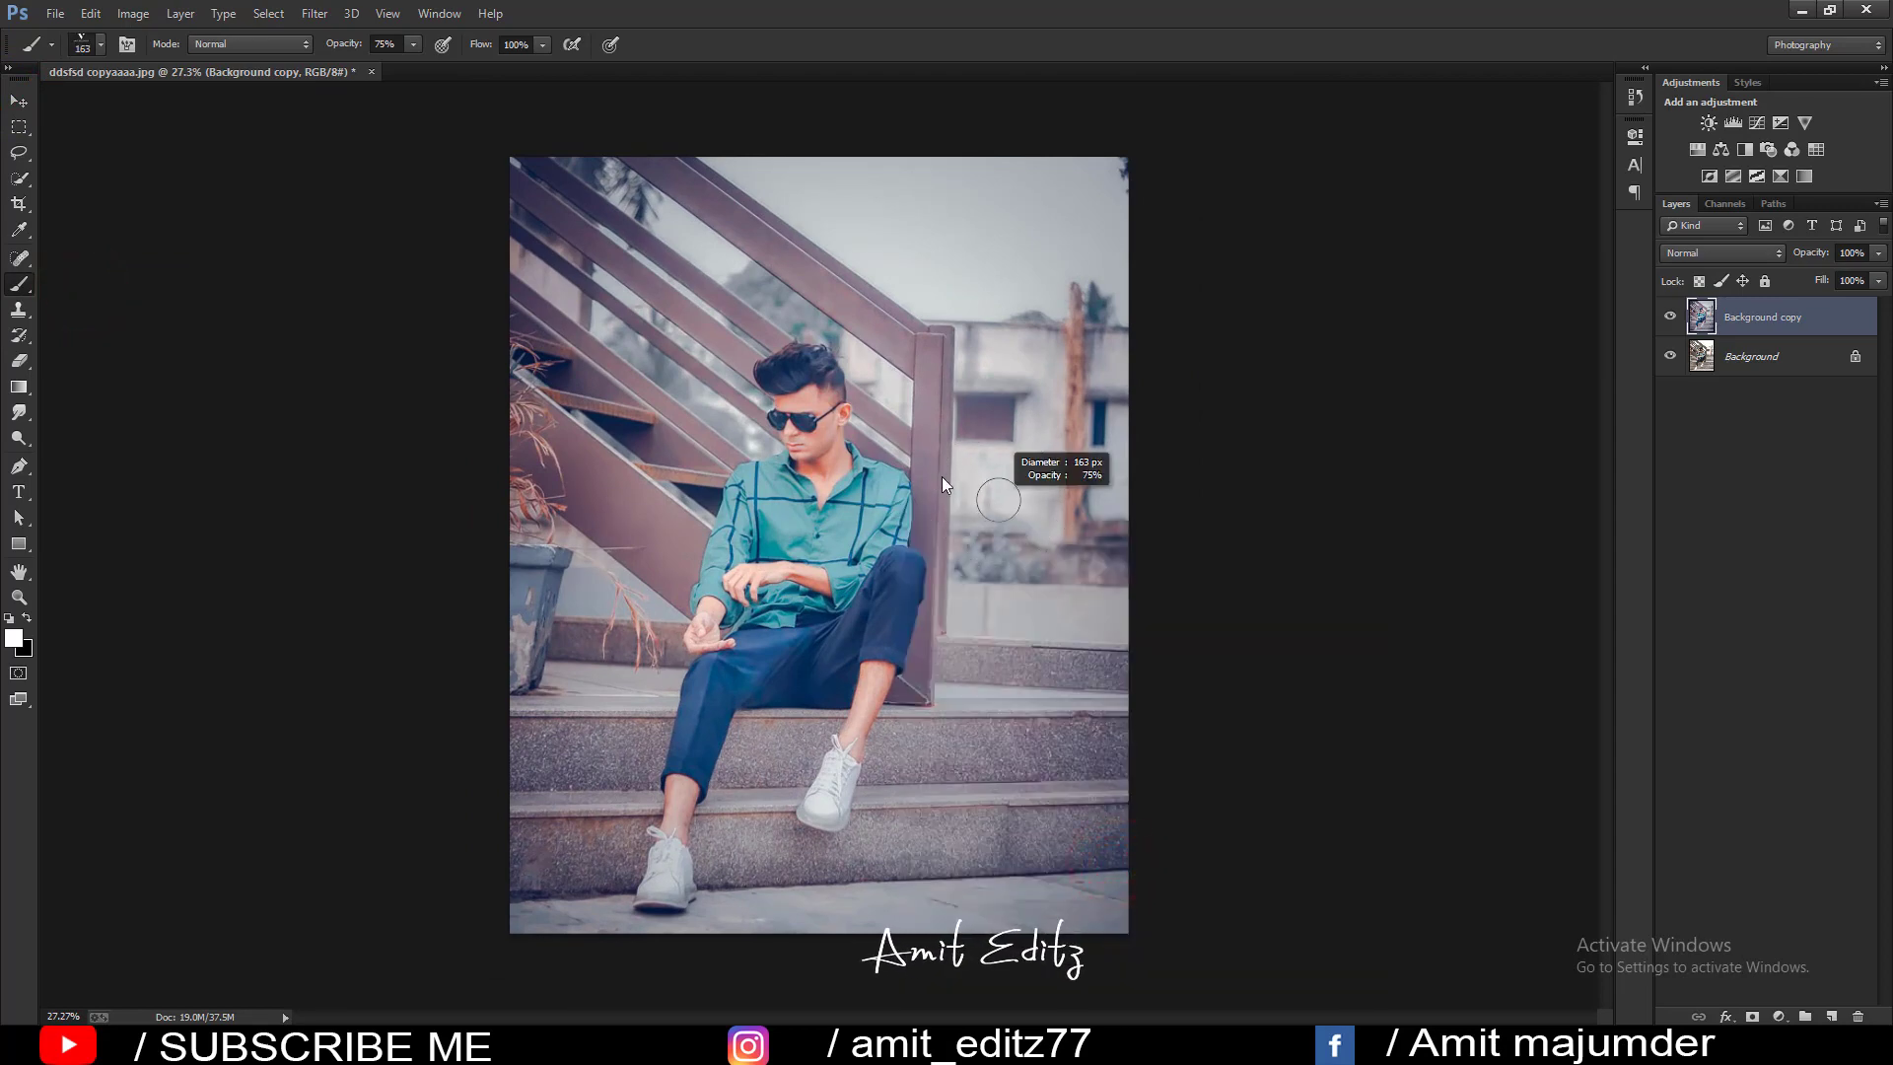
pyautogui.rightClick(866, 580)
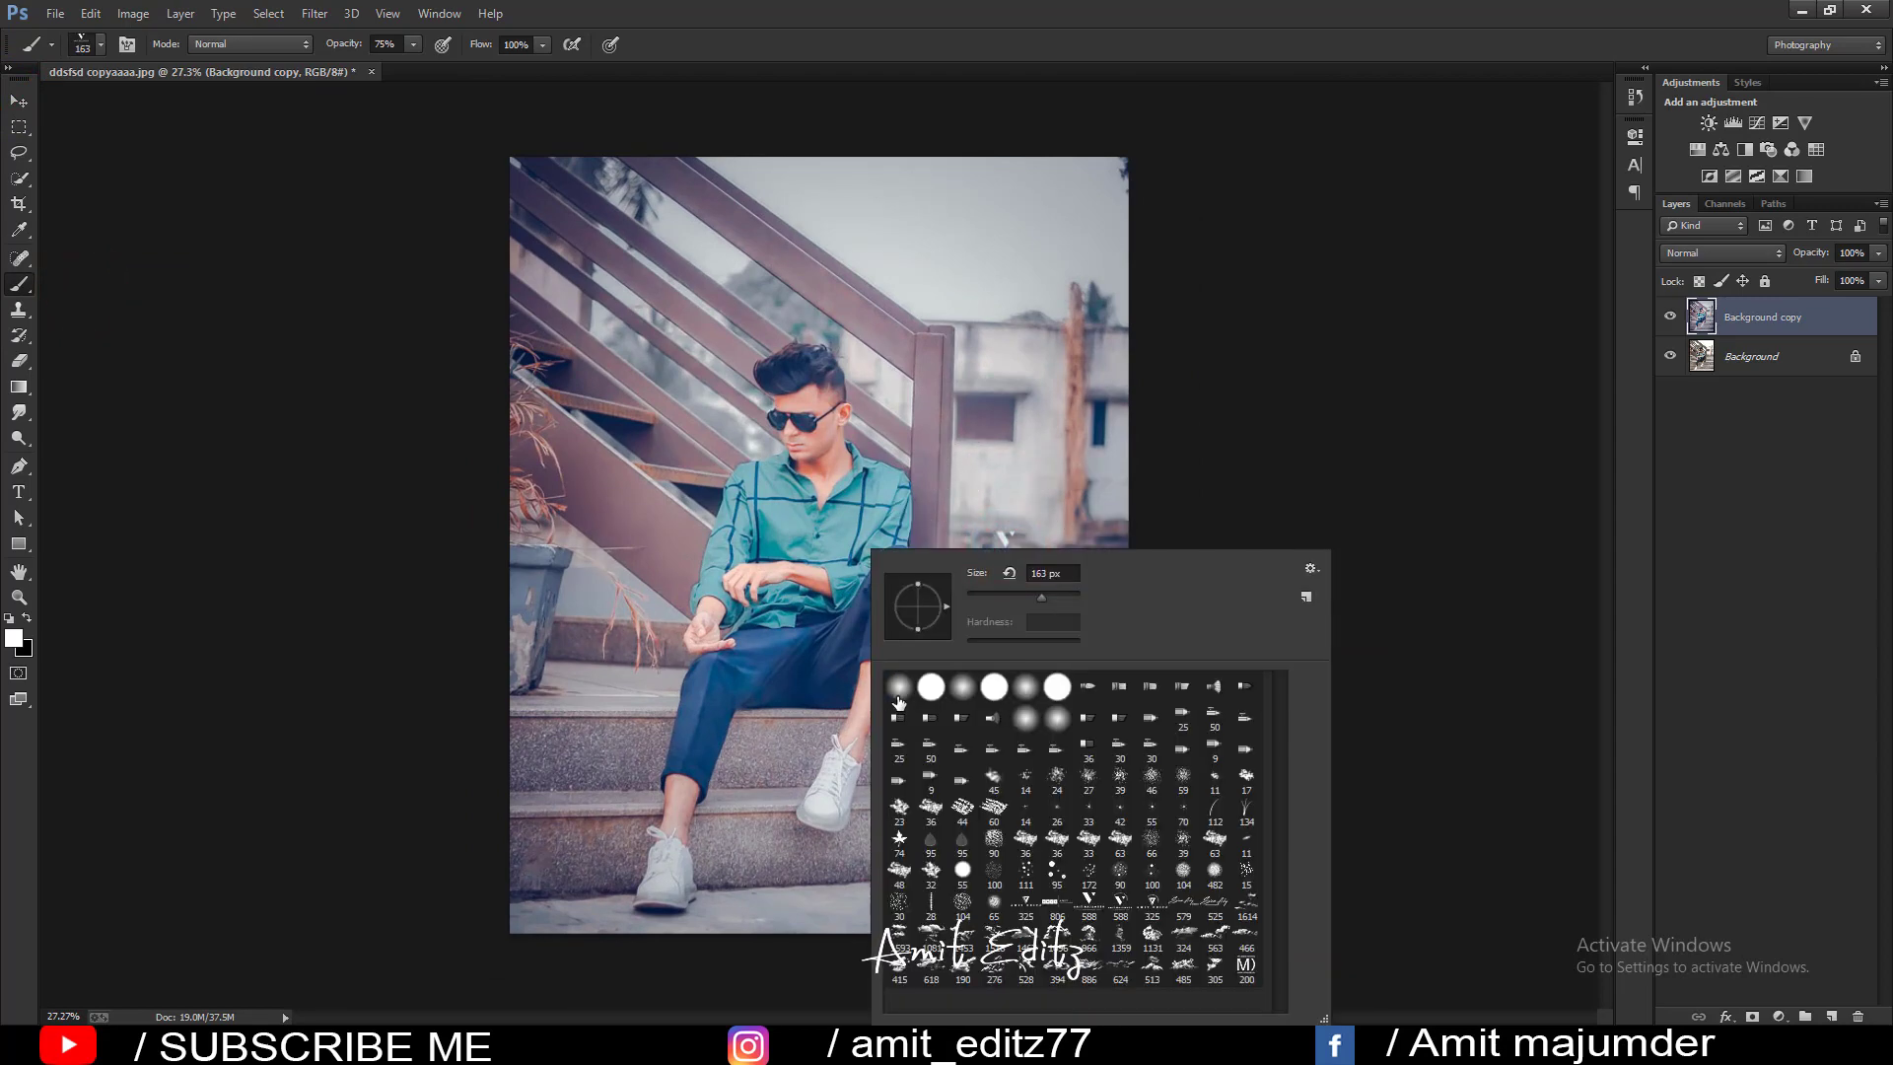
pyautogui.click(19, 100)
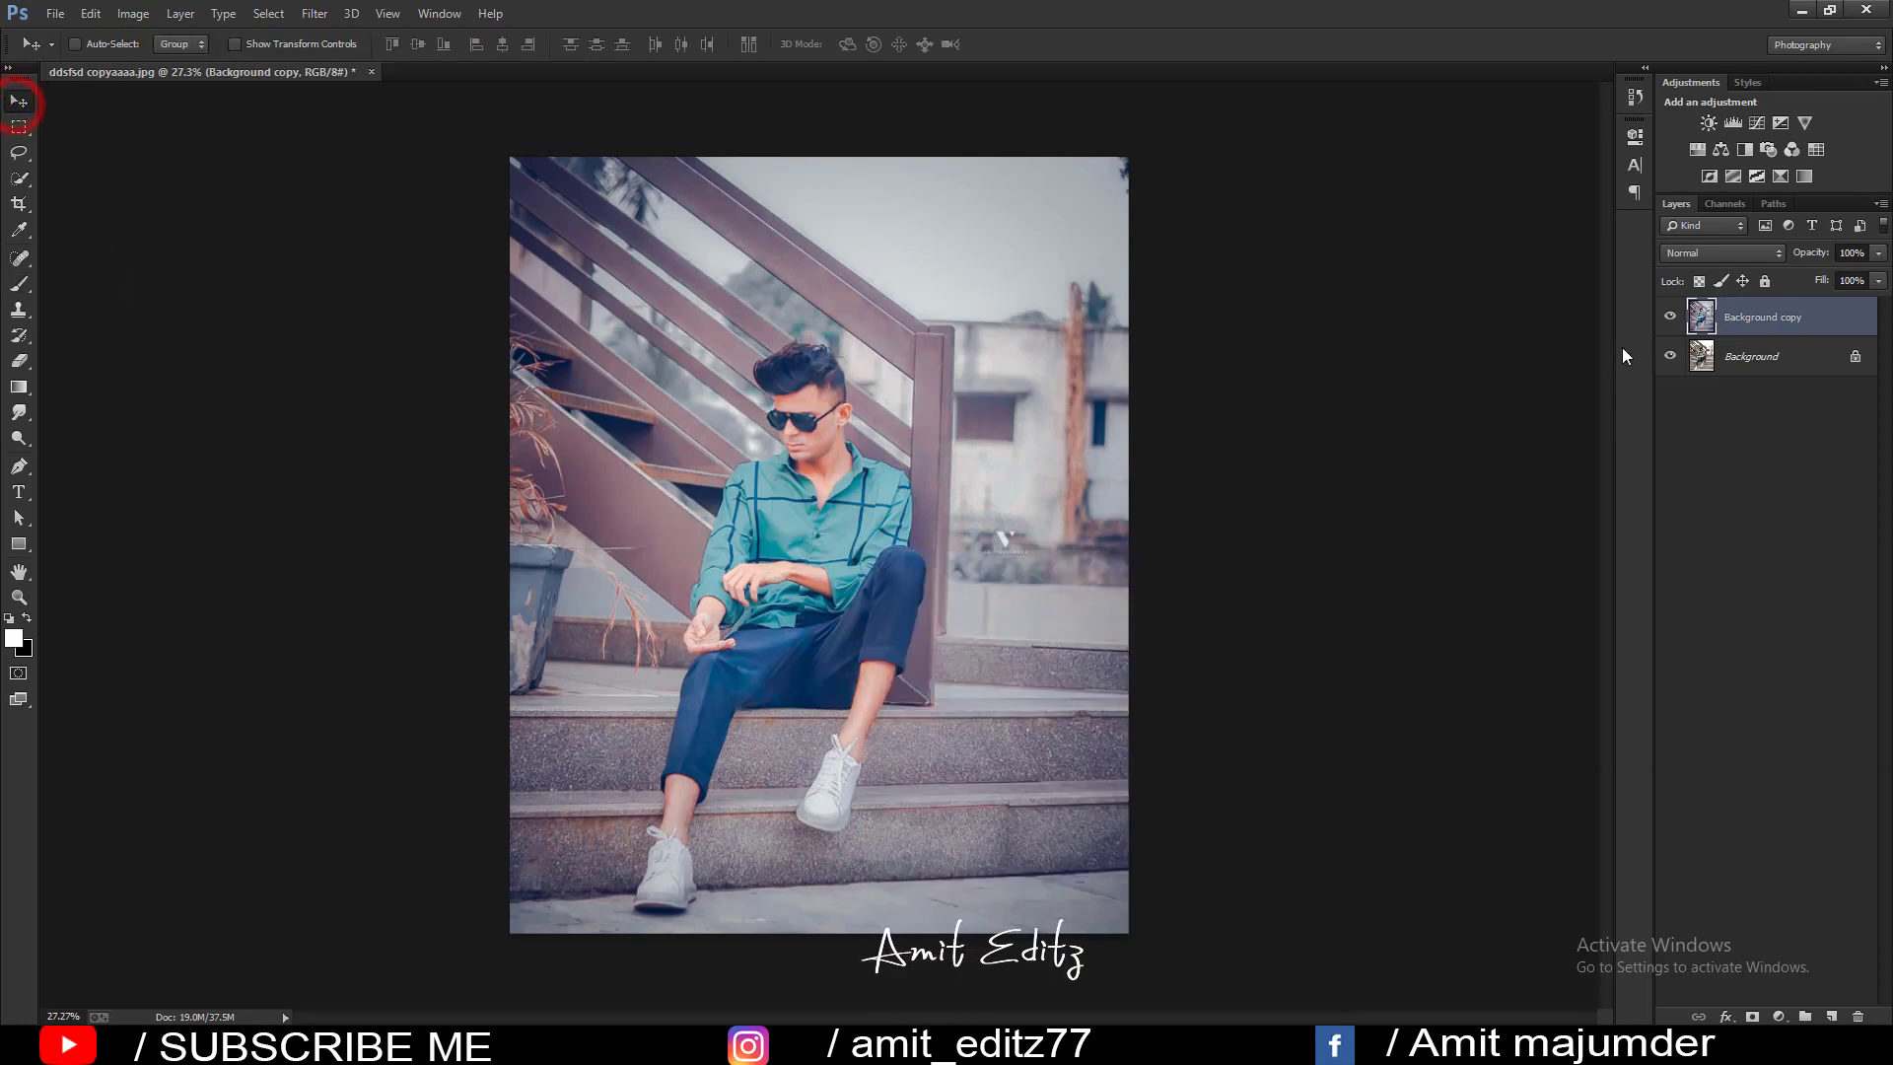
pyautogui.click(1670, 315)
pyautogui.click(1669, 315)
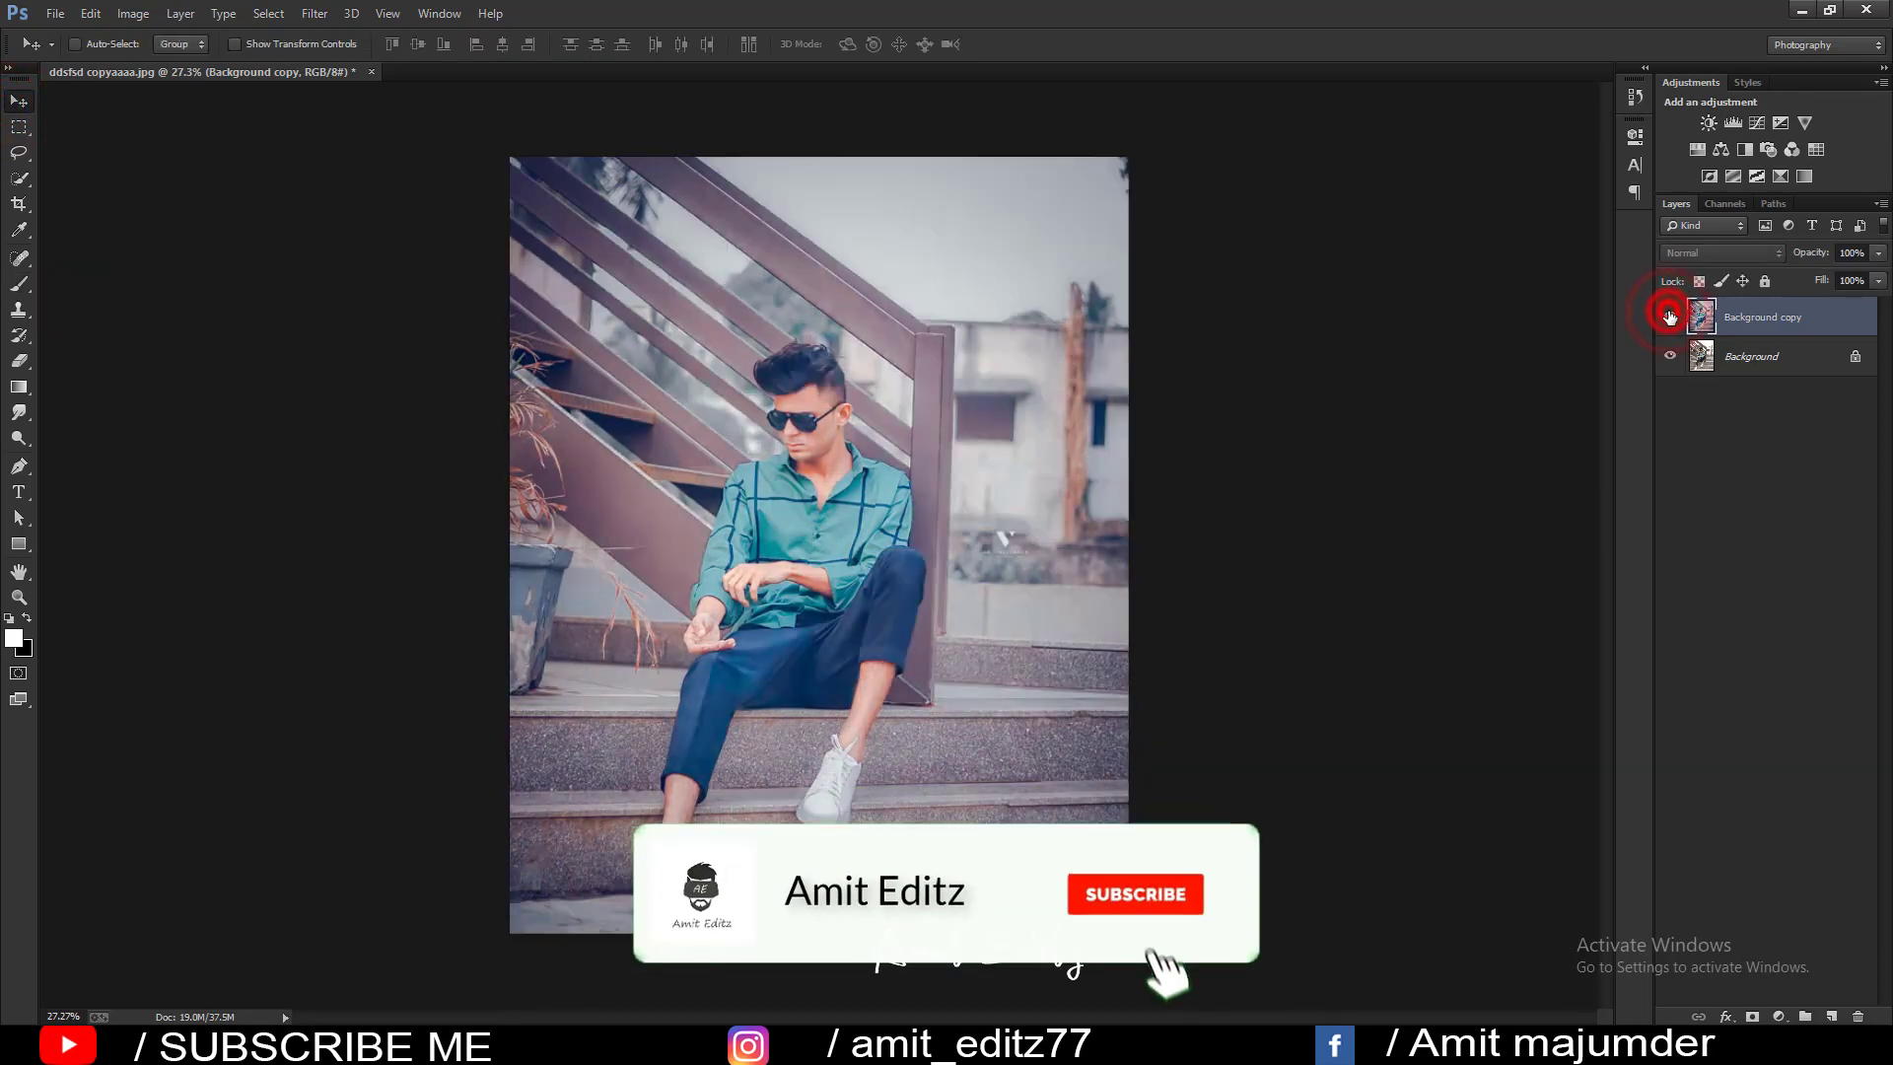
pyautogui.click(1669, 315)
pyautogui.click(1669, 316)
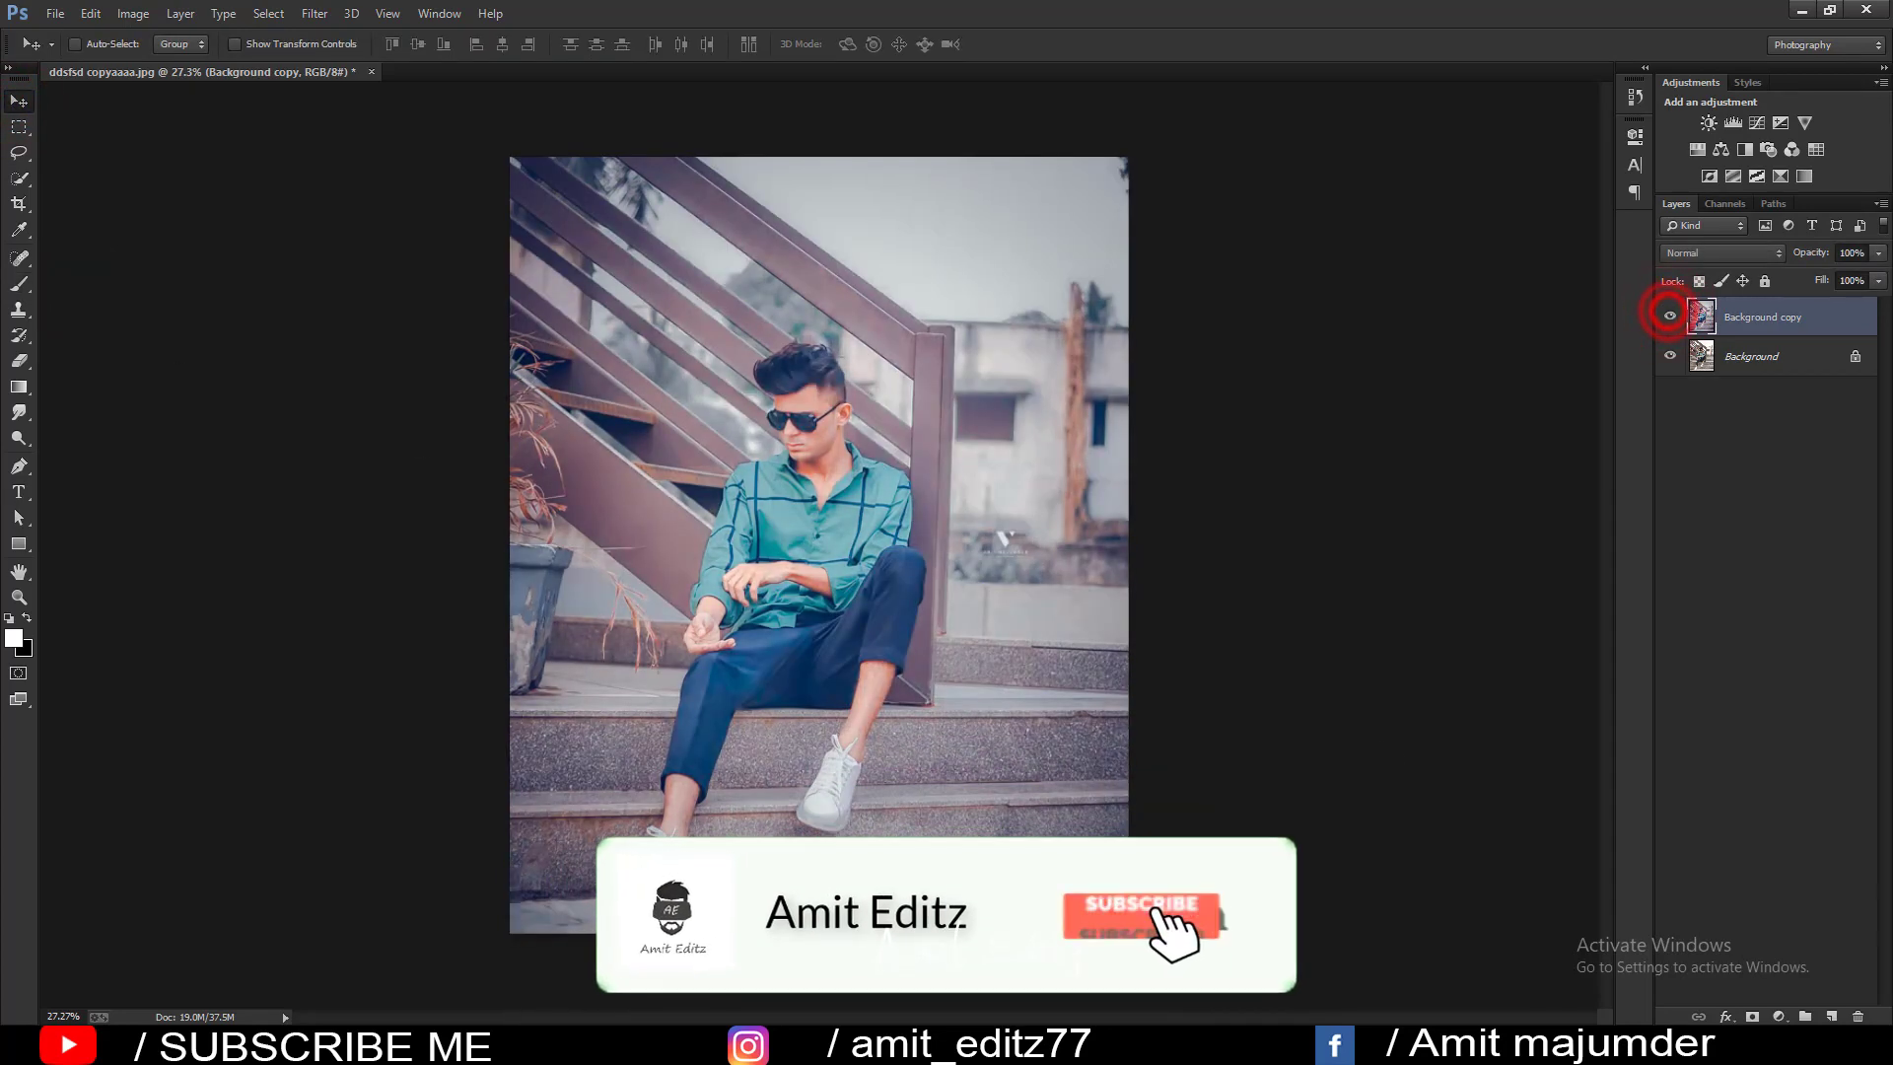
pyautogui.click(21, 99)
pyautogui.click(56, 14)
# Open the ghjghj copyaaa copyeee photo from New folder (4), then close it again.
pyautogui.click(84, 51)
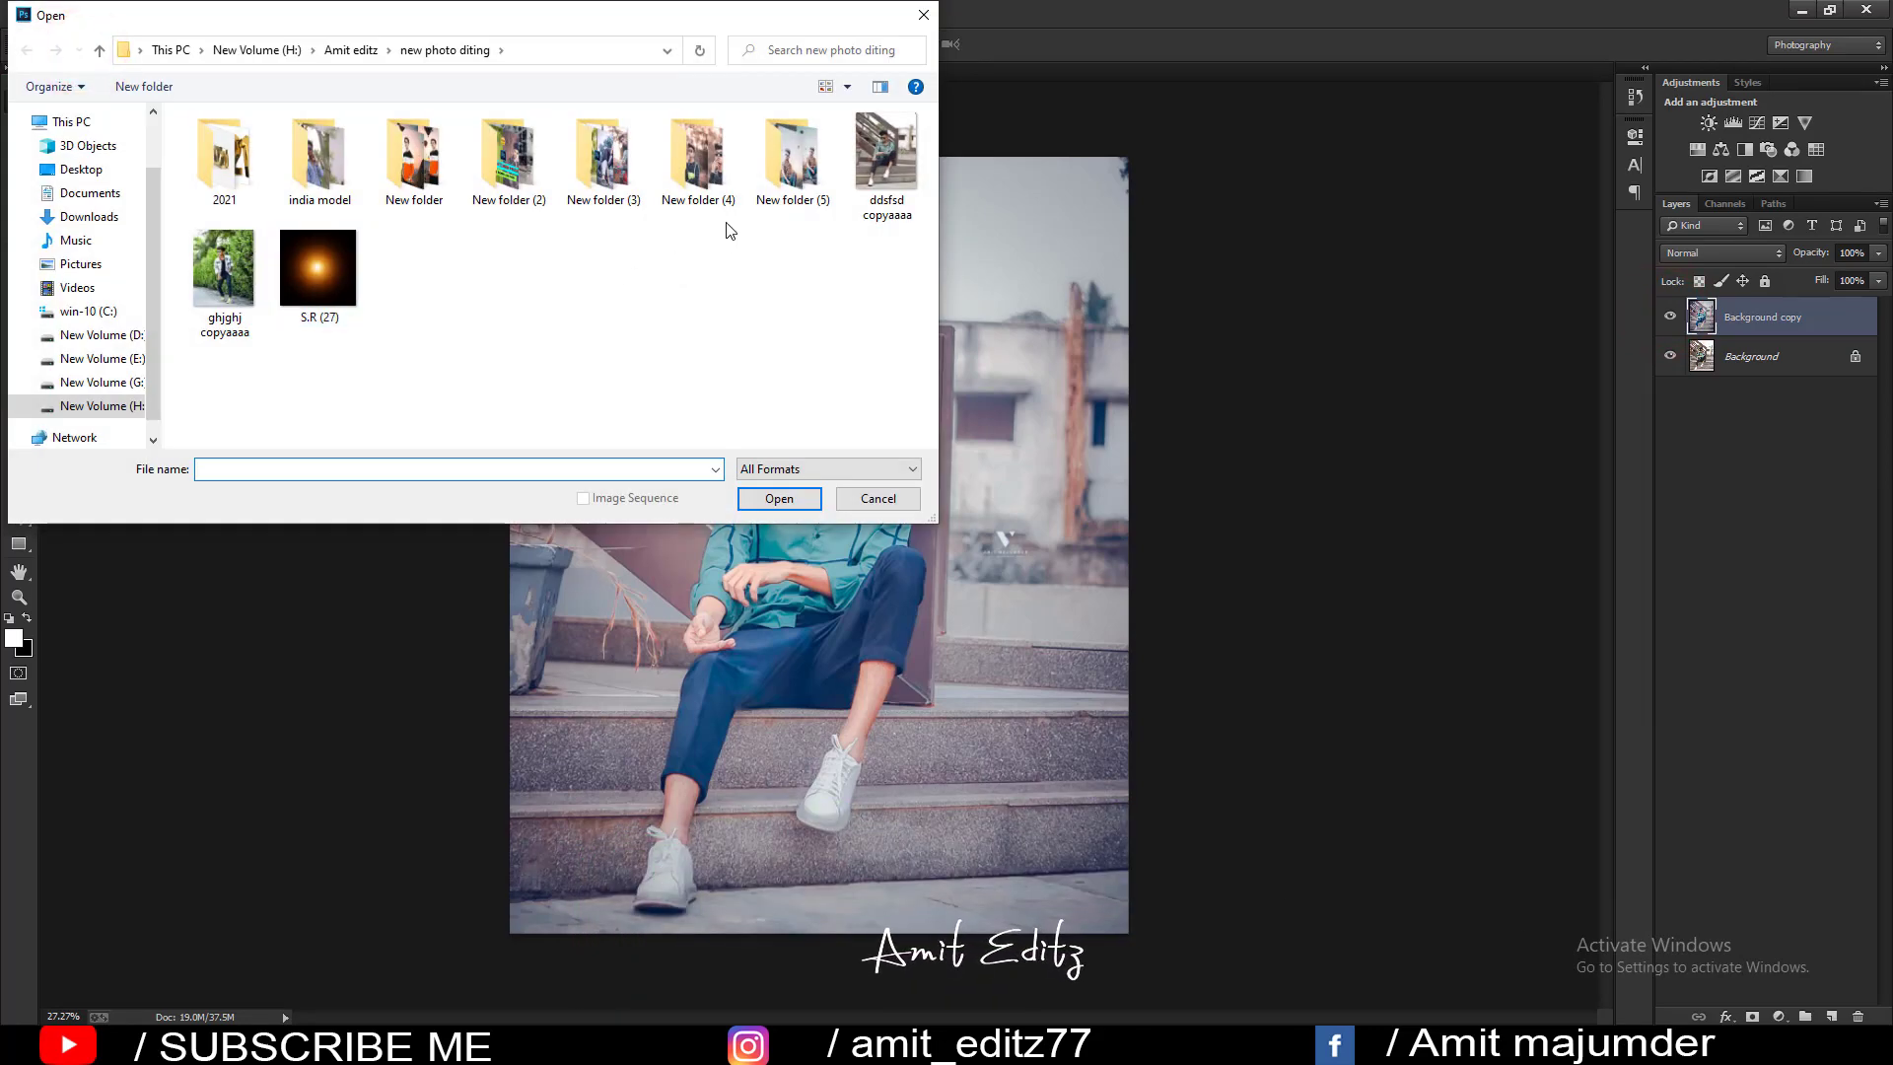
pyautogui.doubleClick(794, 157)
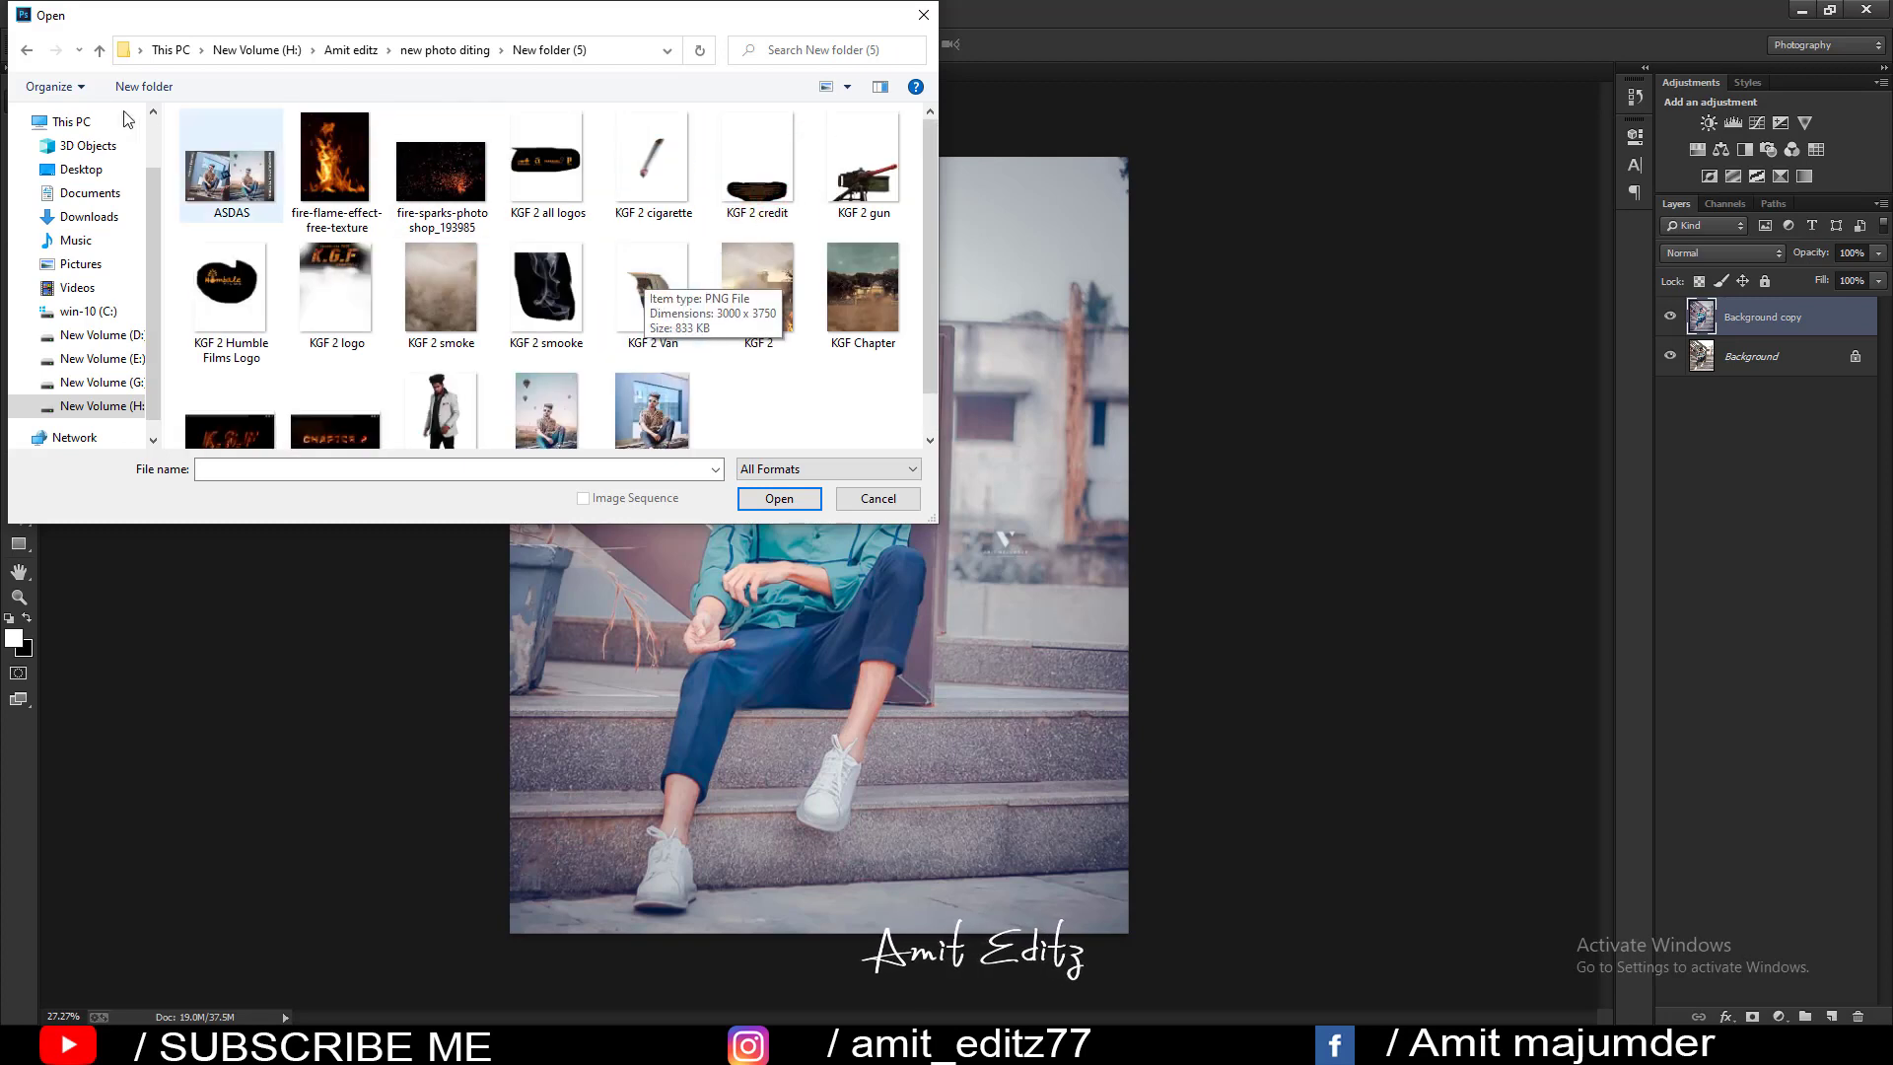
pyautogui.click(27, 49)
pyautogui.doubleClick(655, 163)
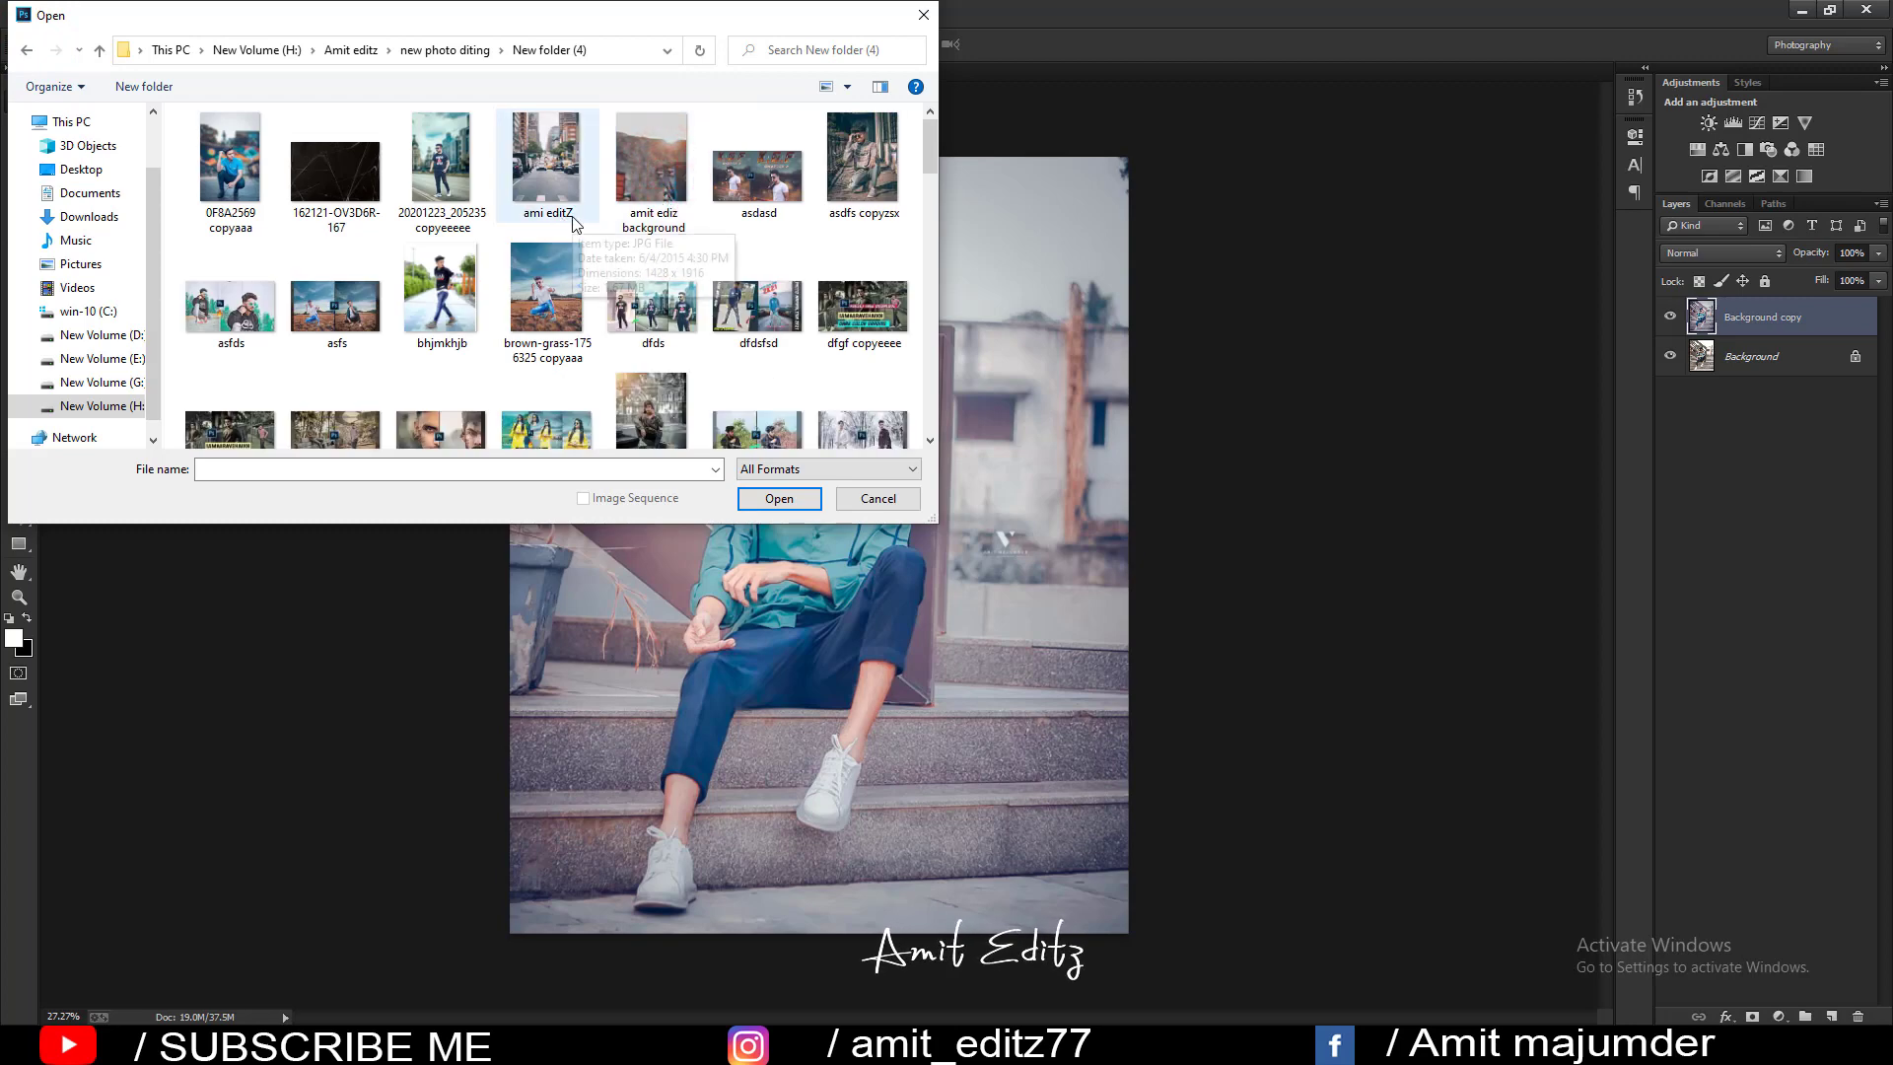
pyautogui.scroll(-1, 575, 223)
pyautogui.scroll(-3, 573, 219)
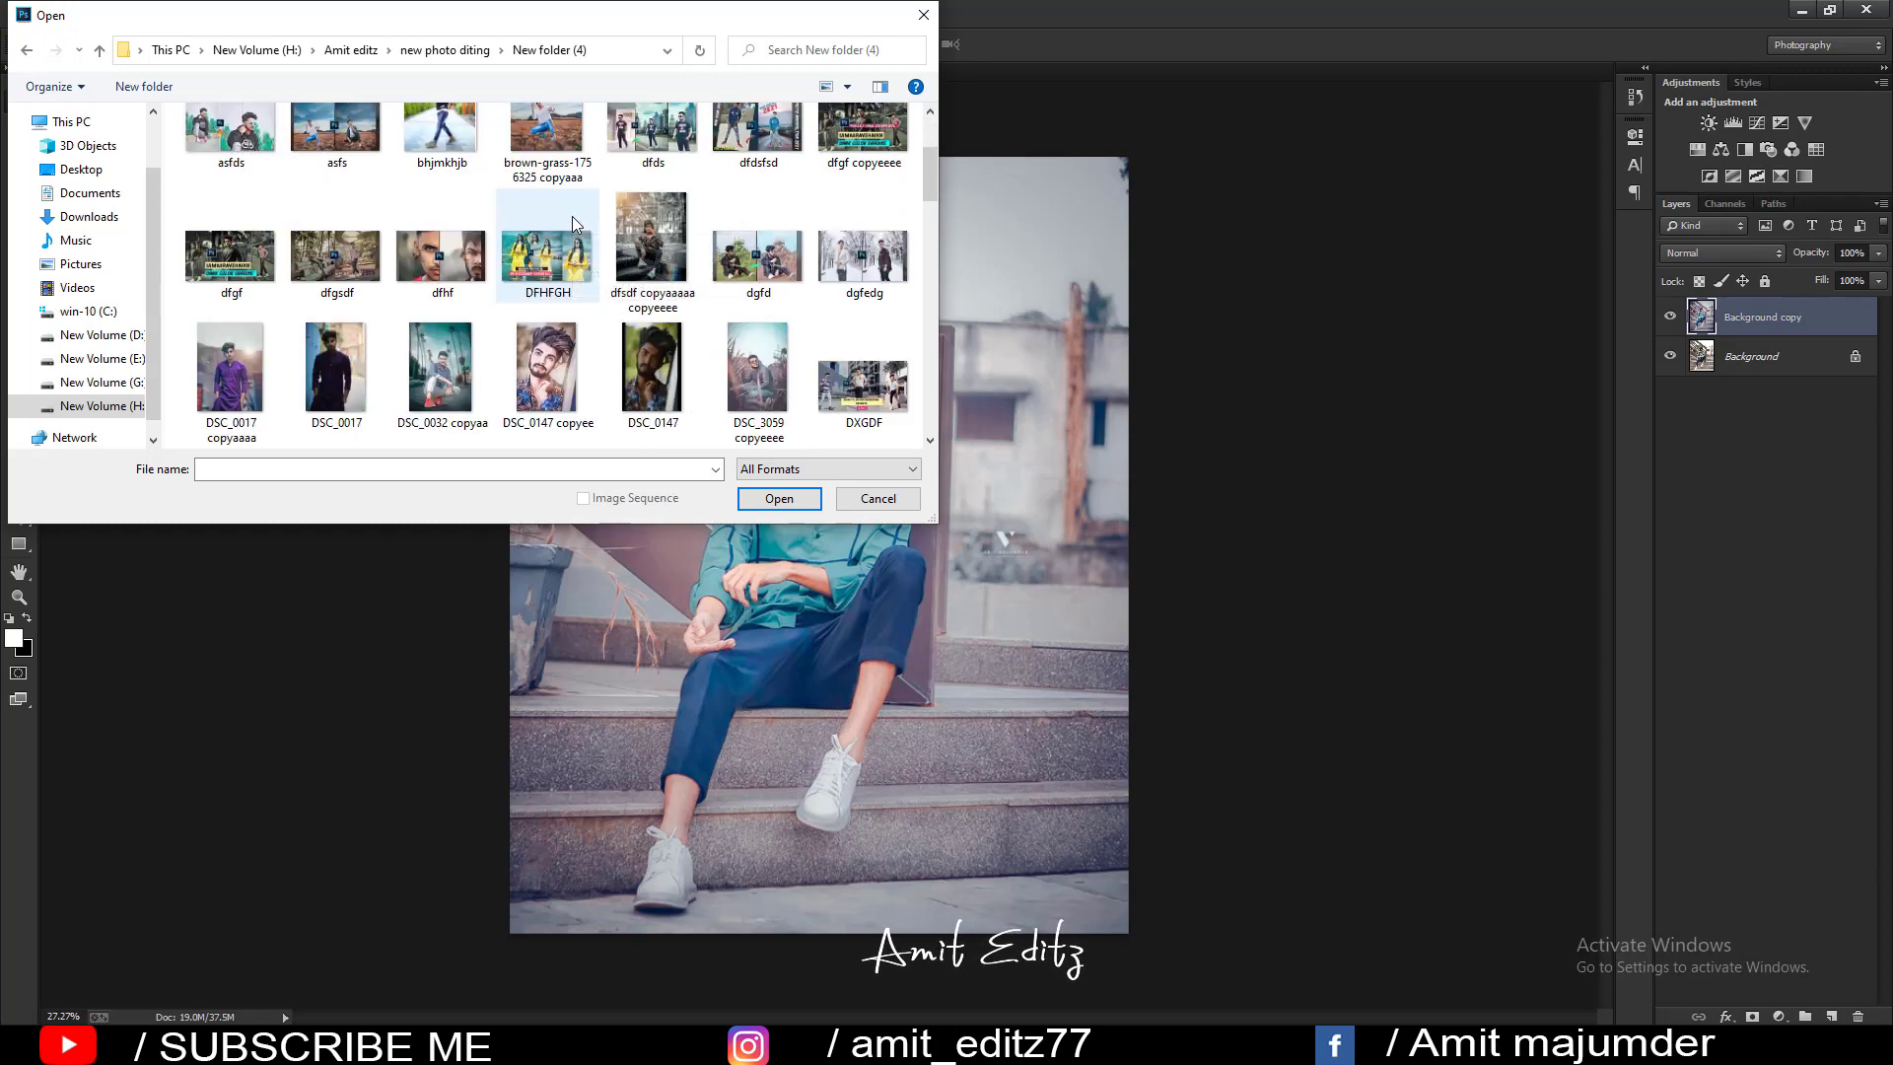
pyautogui.scroll(-5, 572, 216)
pyautogui.scroll(-3, 572, 215)
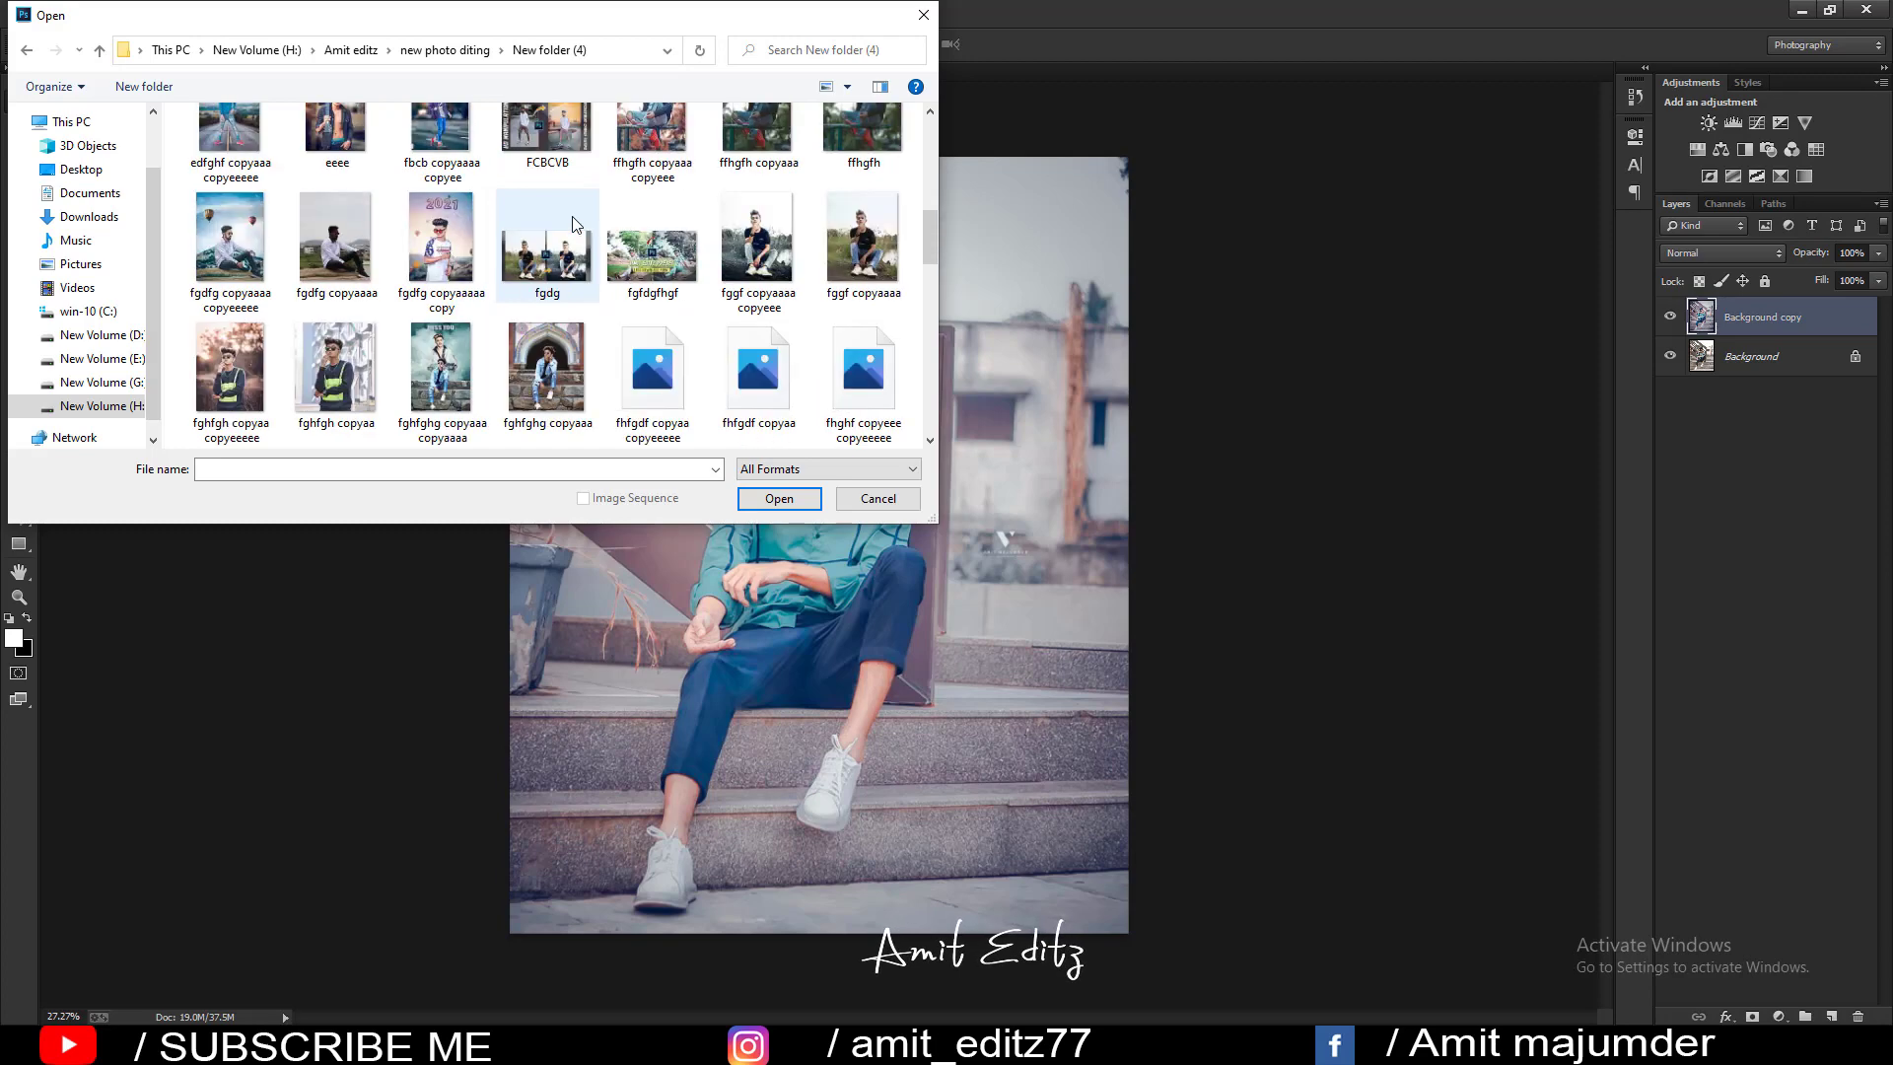
pyautogui.scroll(-3, 572, 223)
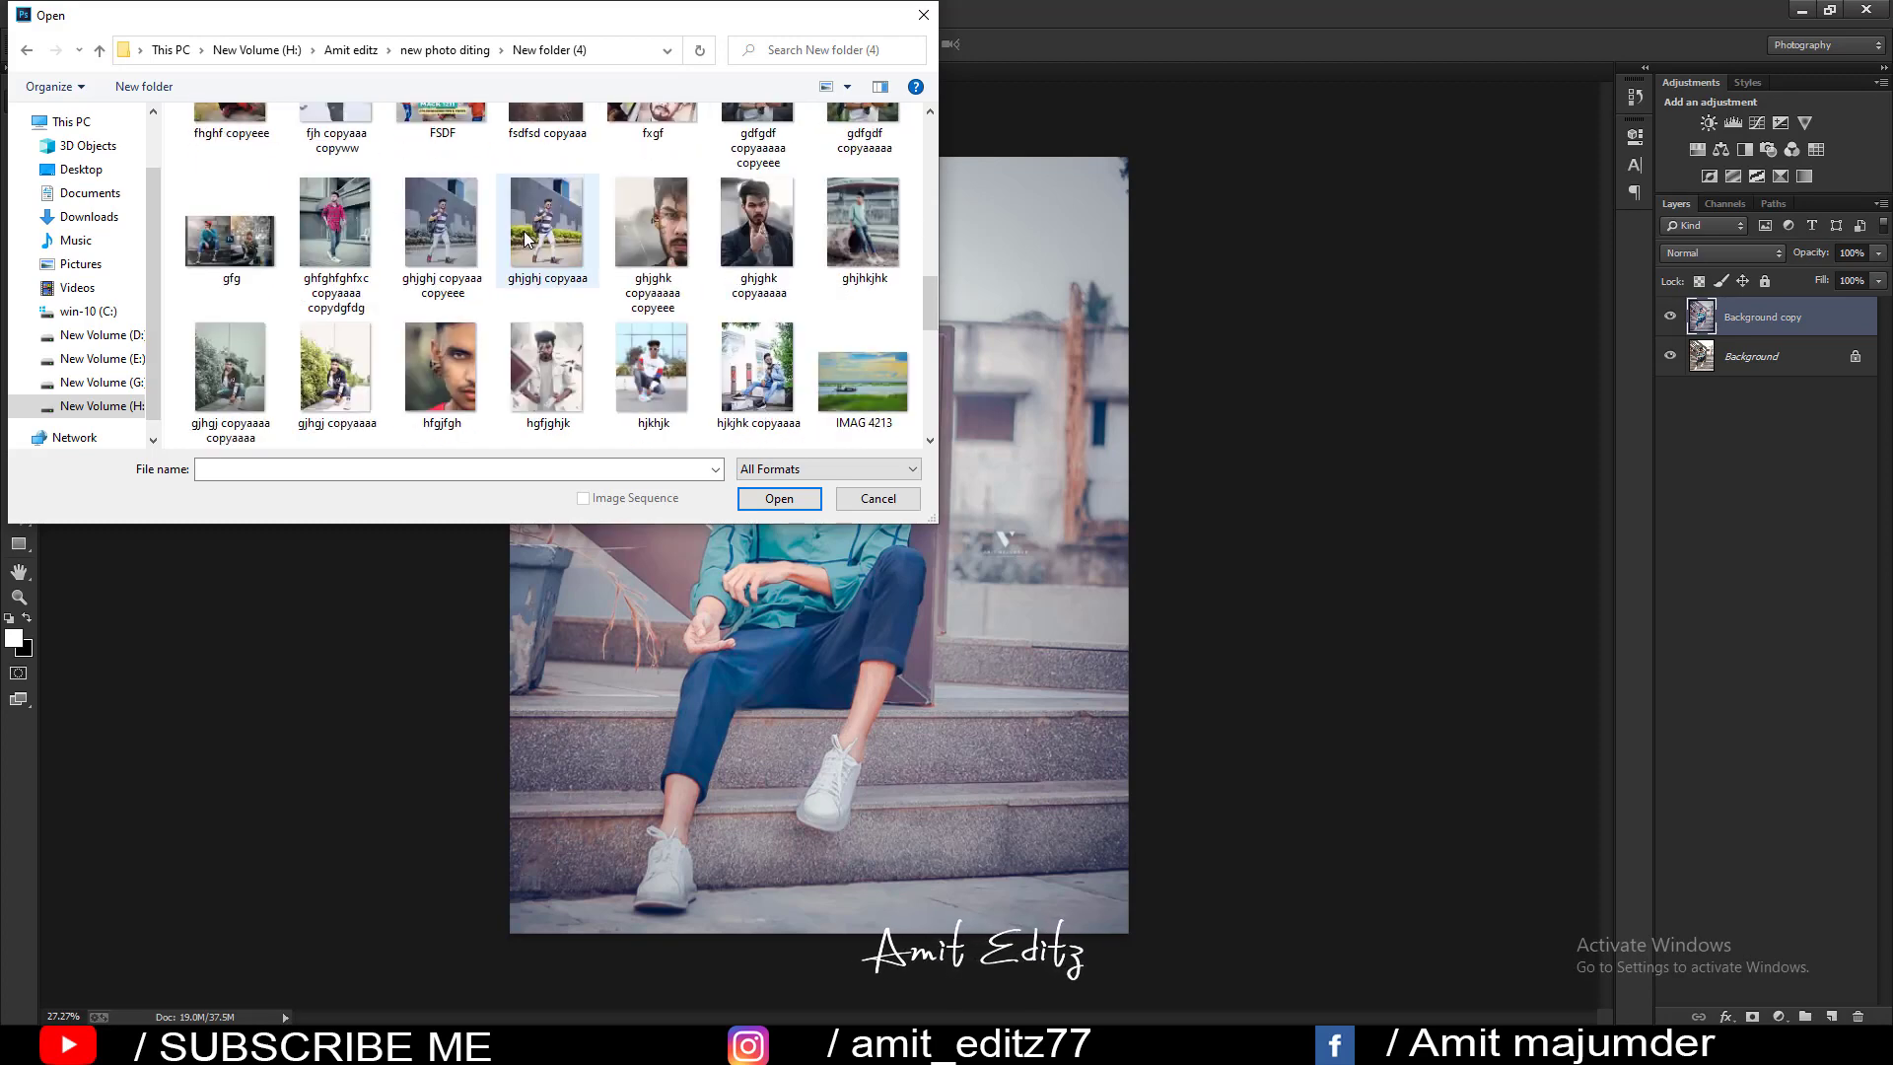
pyautogui.click(751, 379)
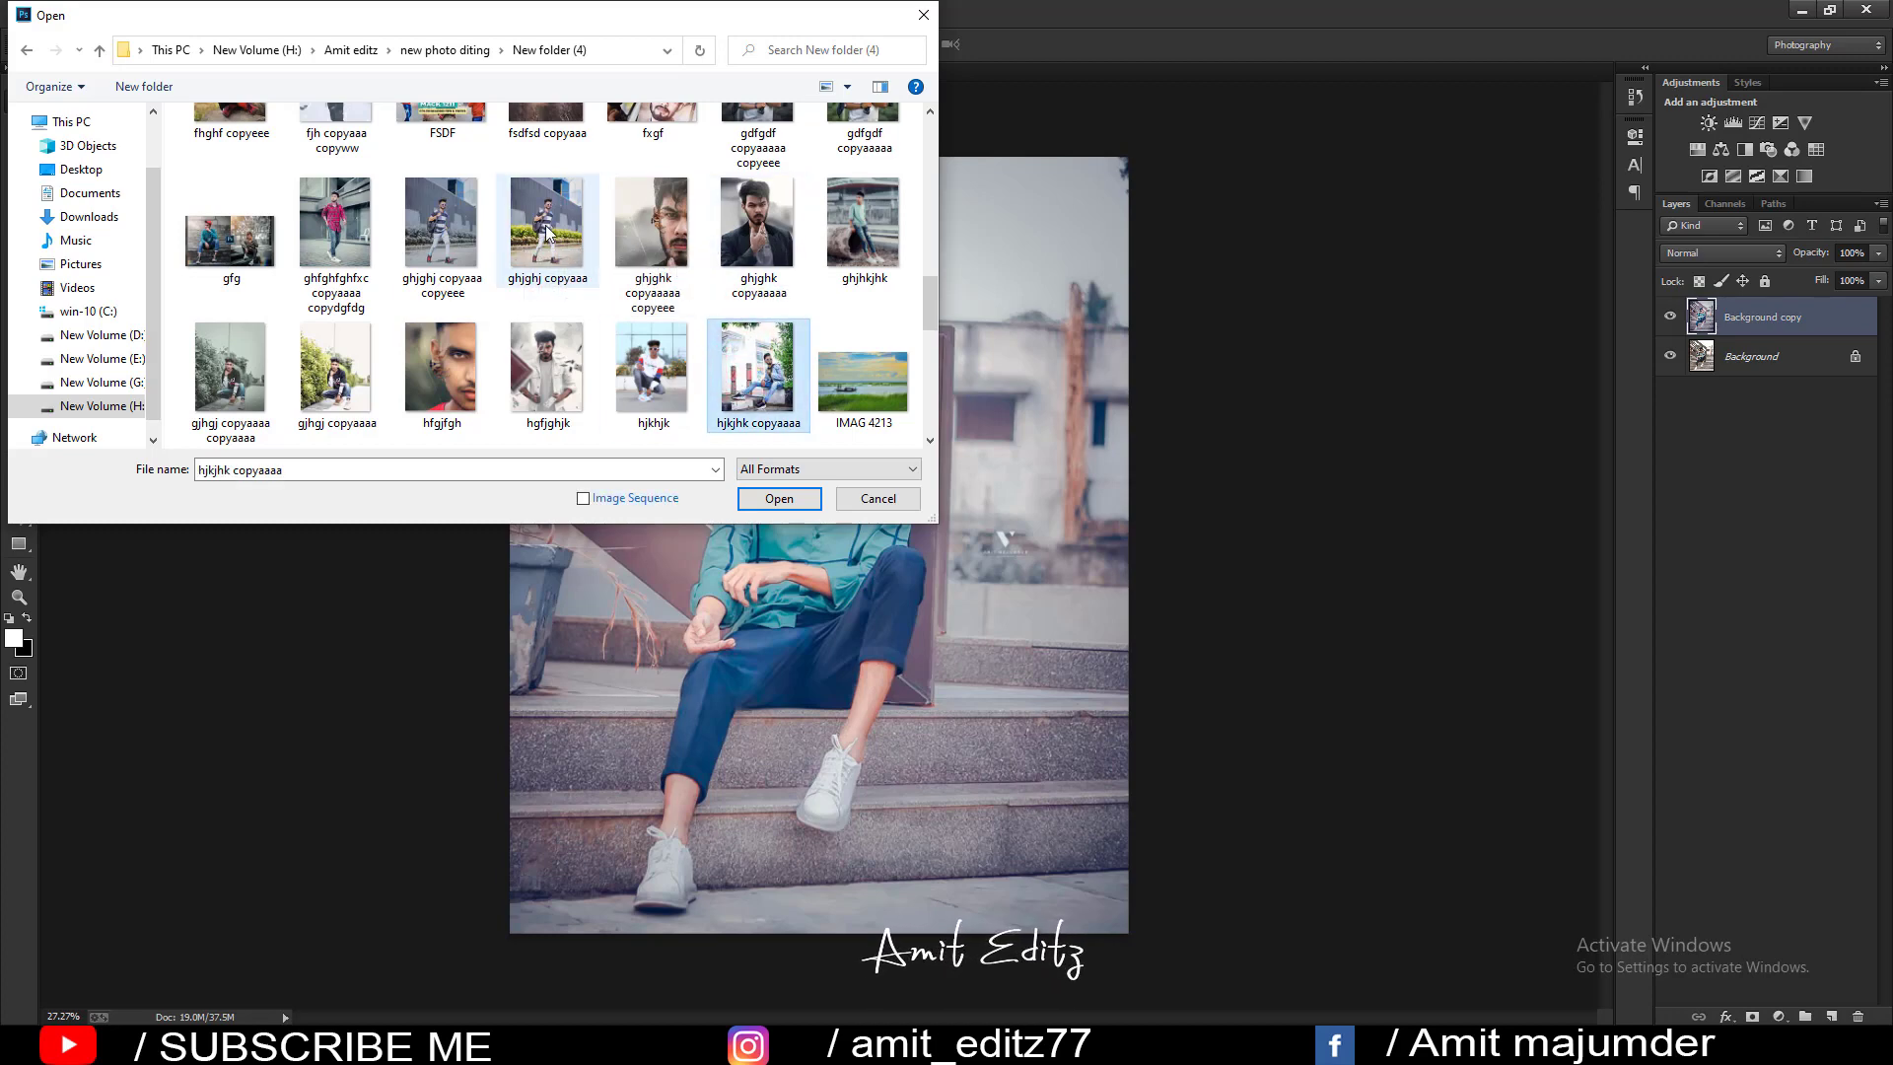
pyautogui.click(441, 227)
pyautogui.click(779, 499)
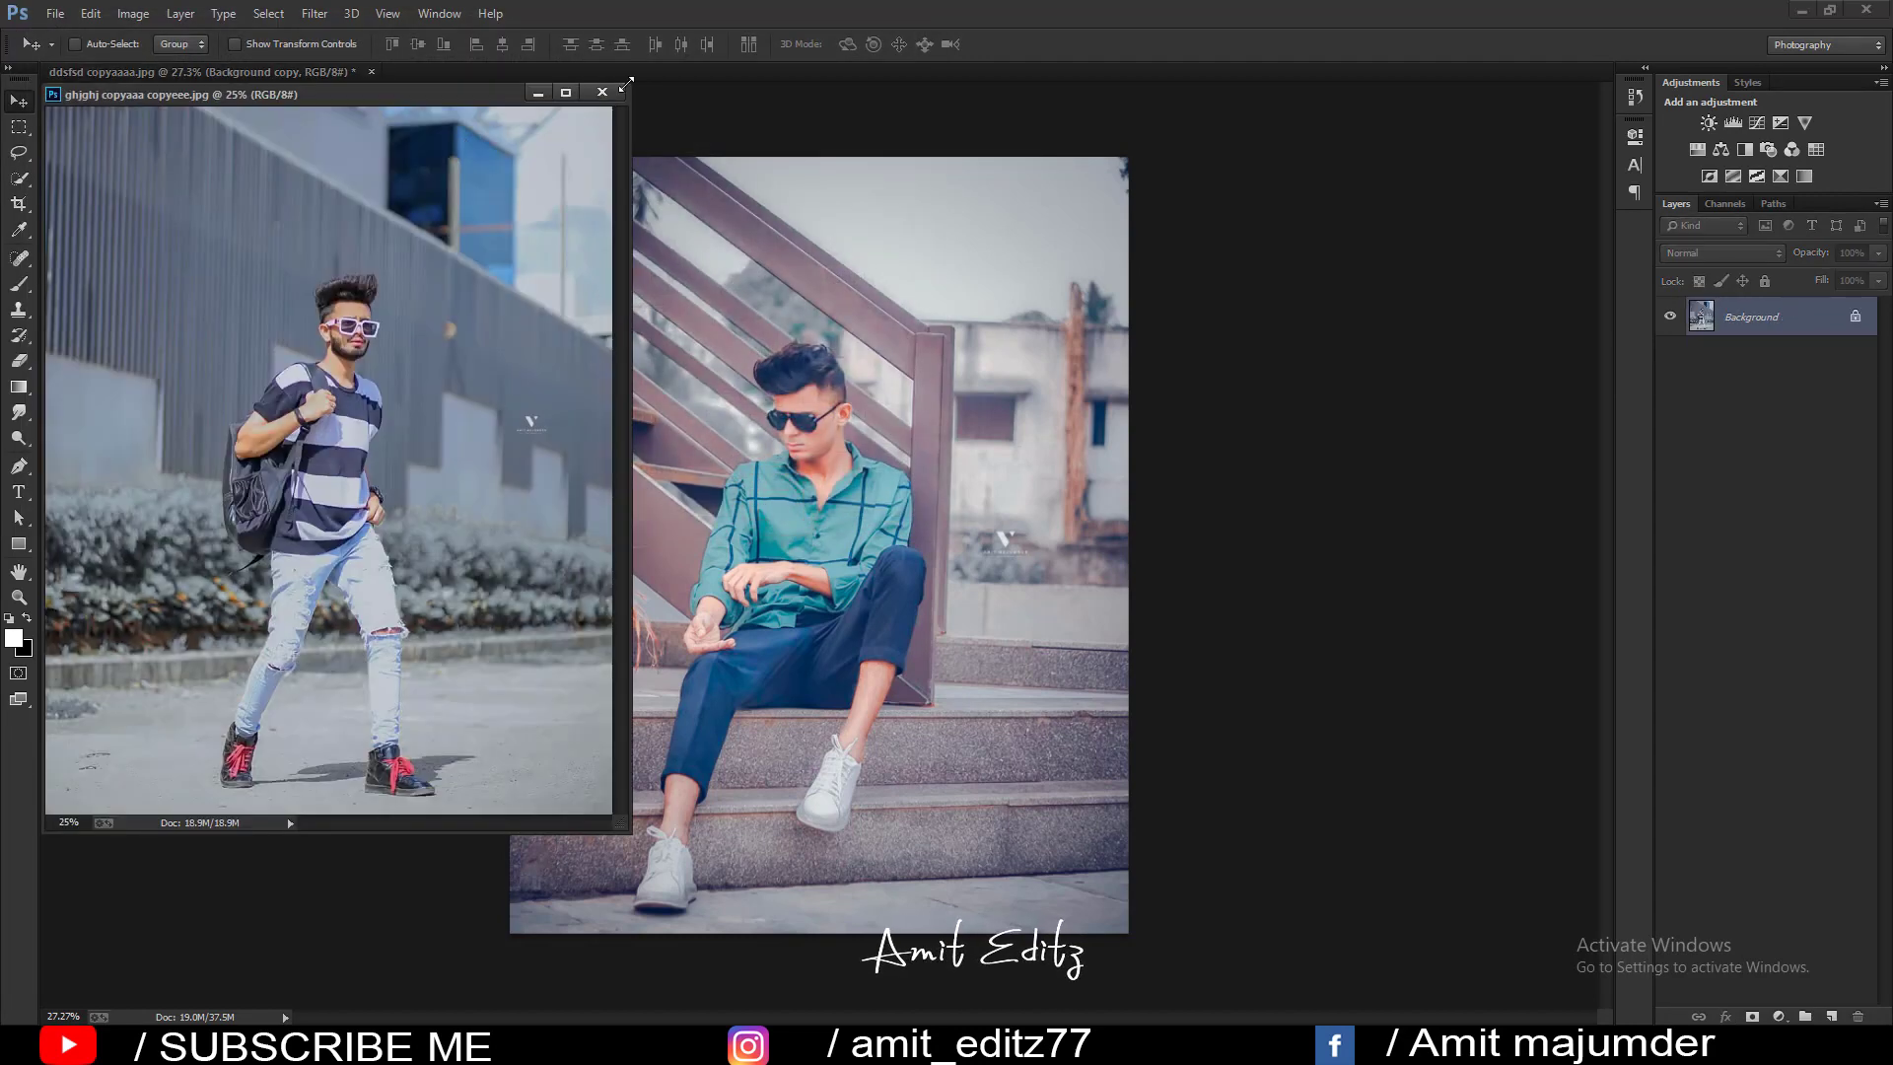
pyautogui.click(602, 90)
# Open ghjghj copyaaa.jpg and dock it as a new document tab.
pyautogui.click(54, 14)
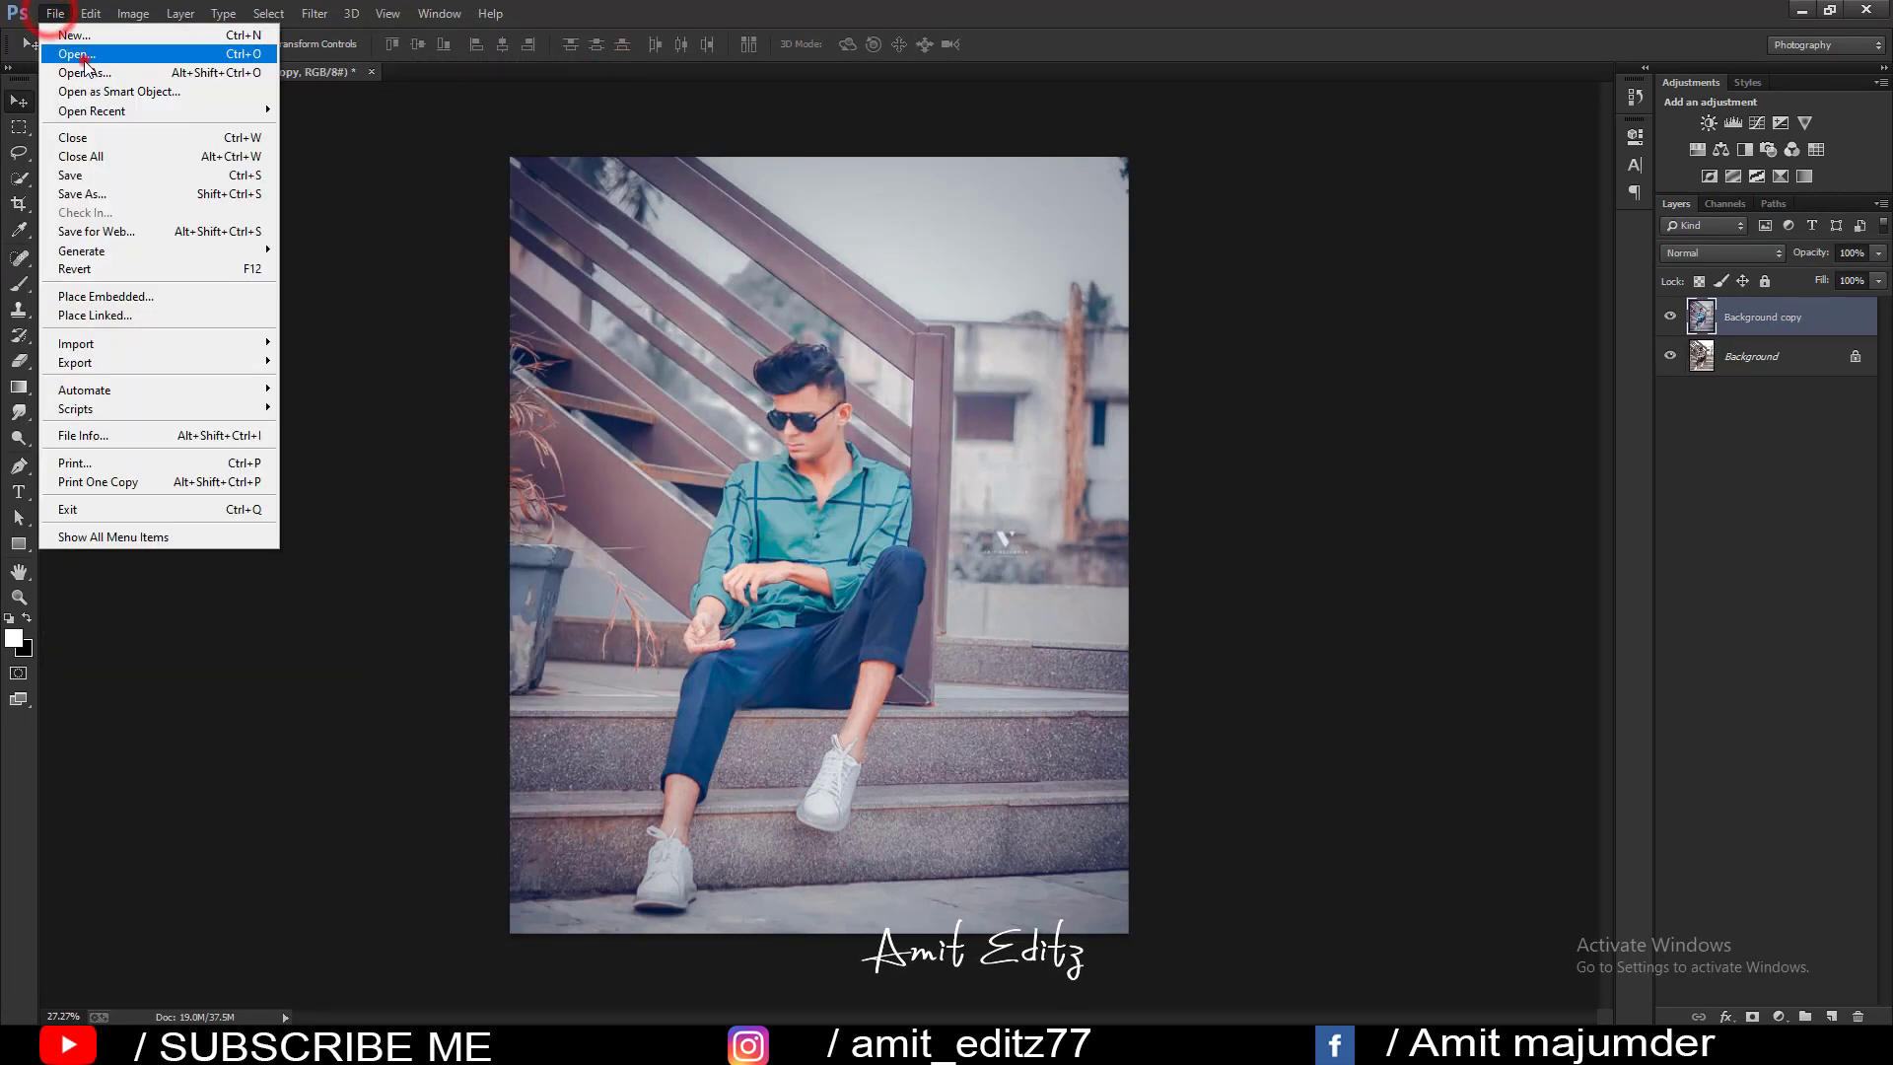
pyautogui.click(73, 54)
pyautogui.click(635, 382)
pyautogui.scroll(-1, 635, 382)
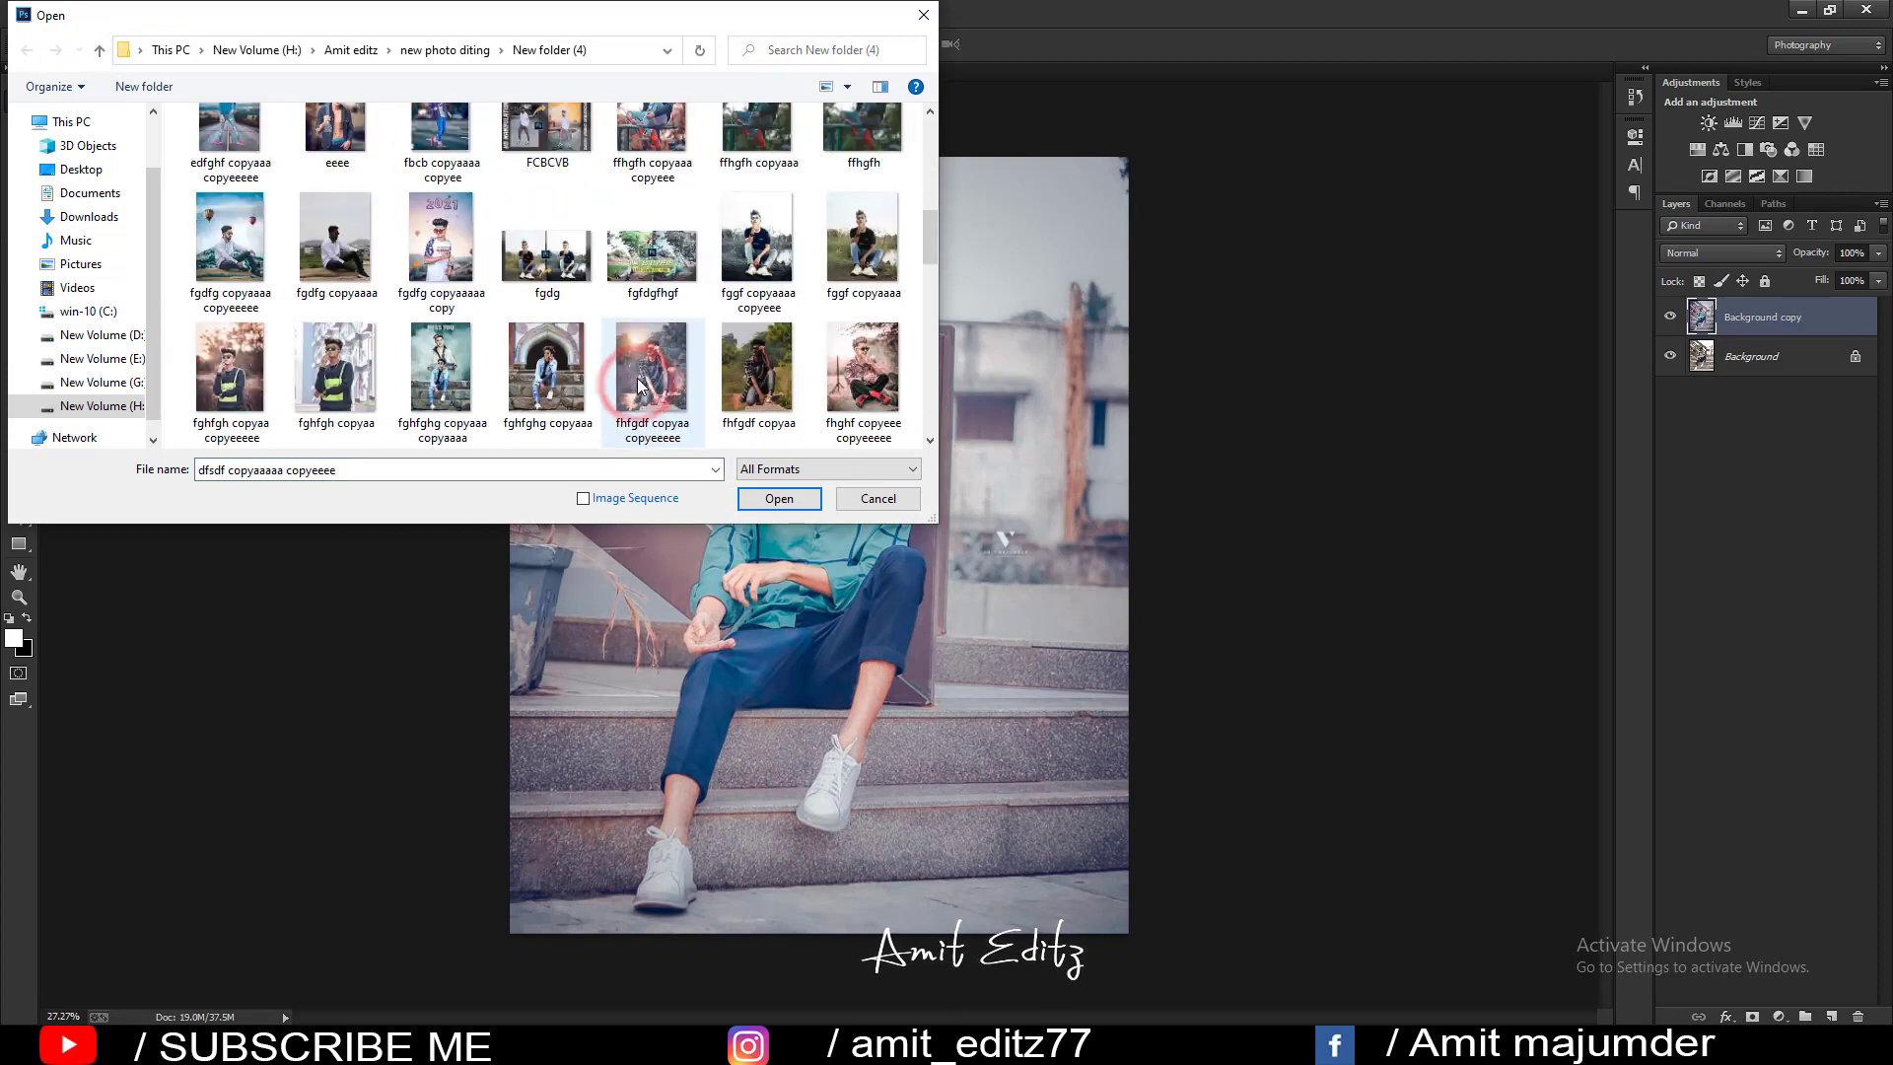
pyautogui.scroll(-3, 639, 384)
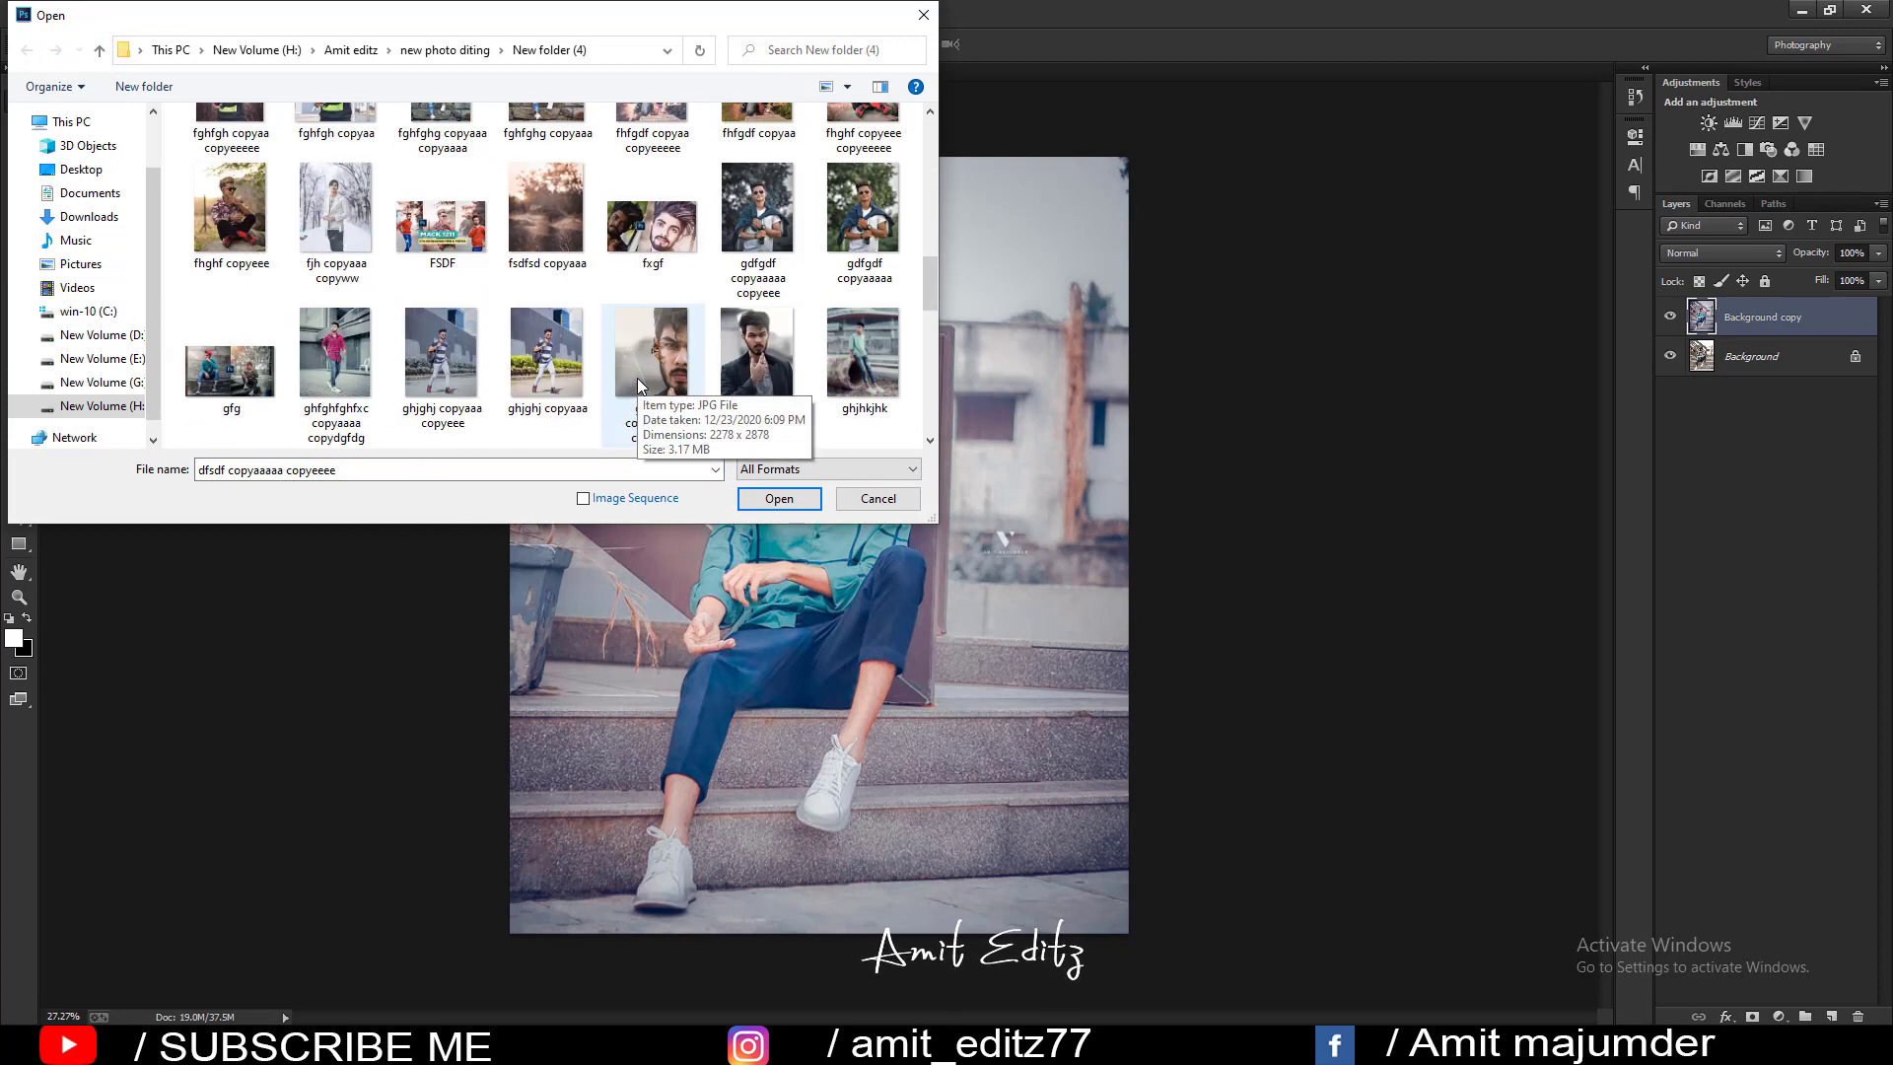
pyautogui.click(572, 357)
pyautogui.click(784, 505)
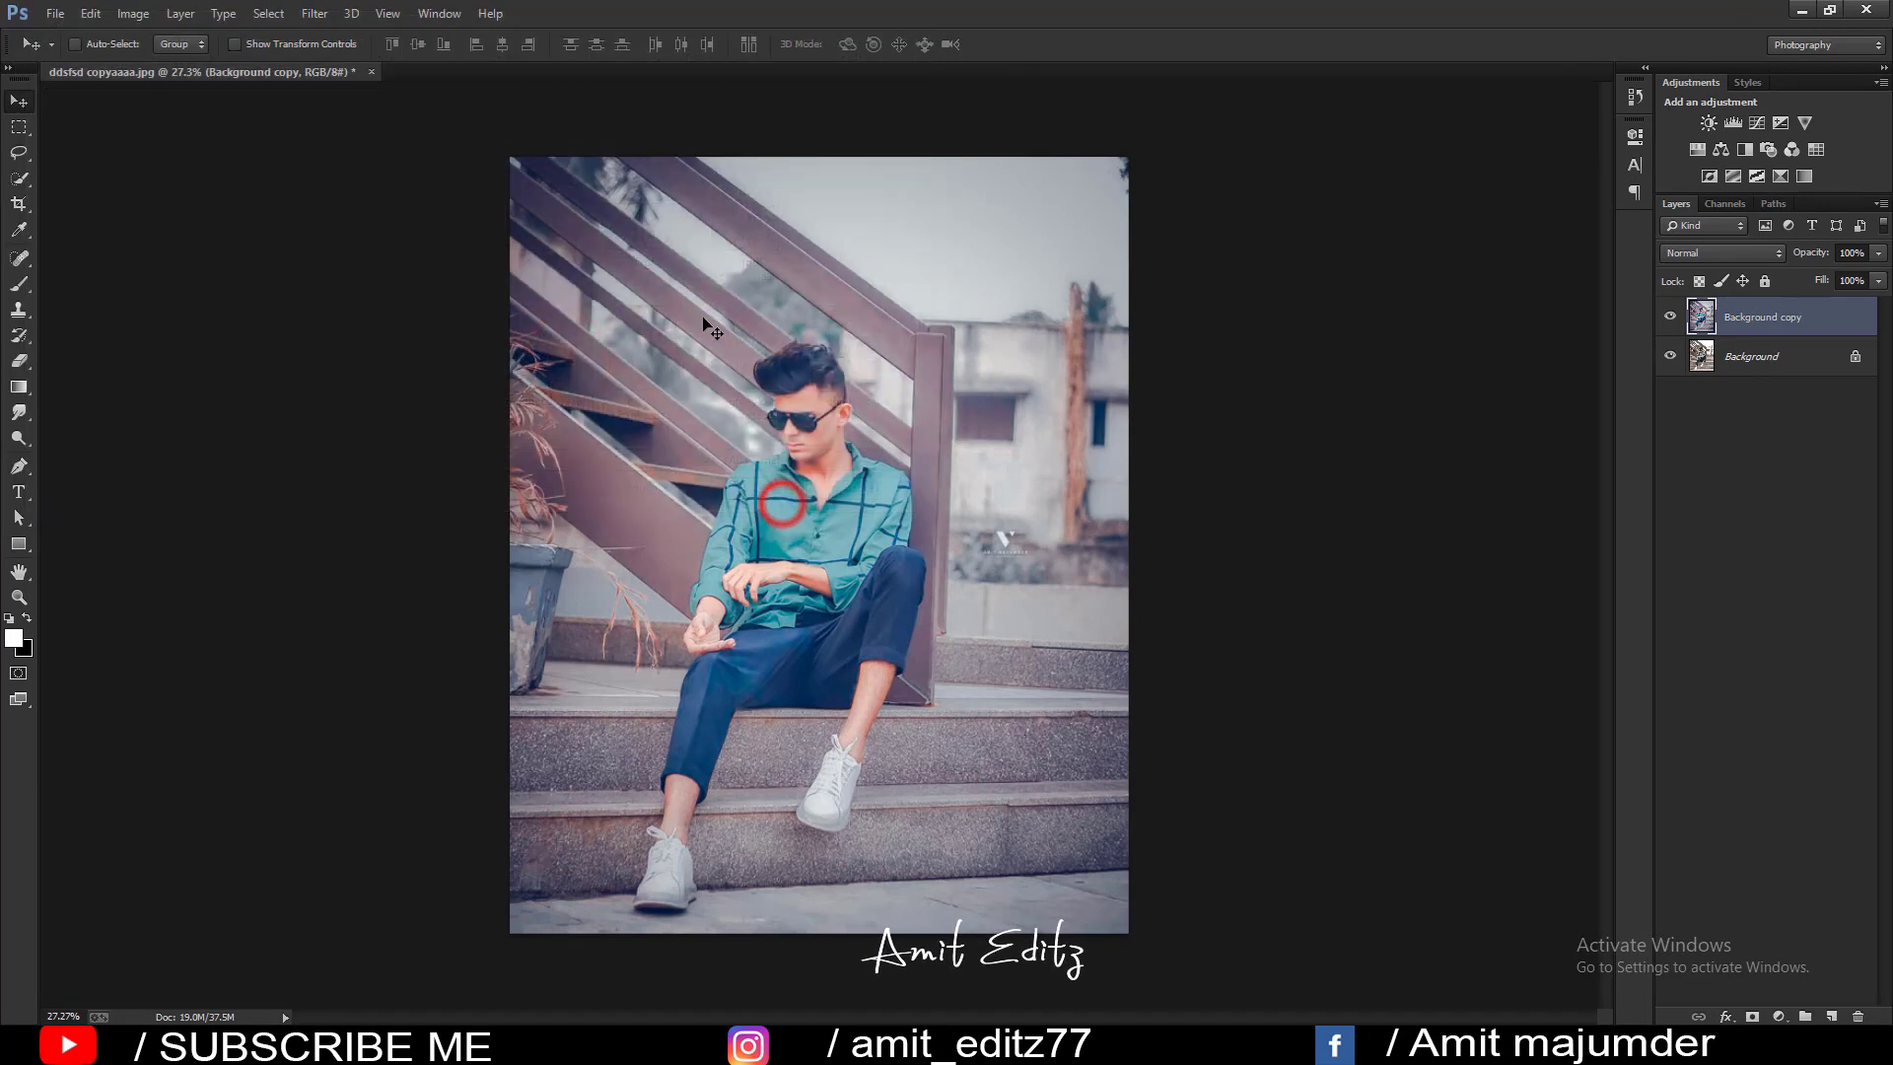
pyautogui.moveTo(487, 86); pyautogui.dragTo(602, 71)
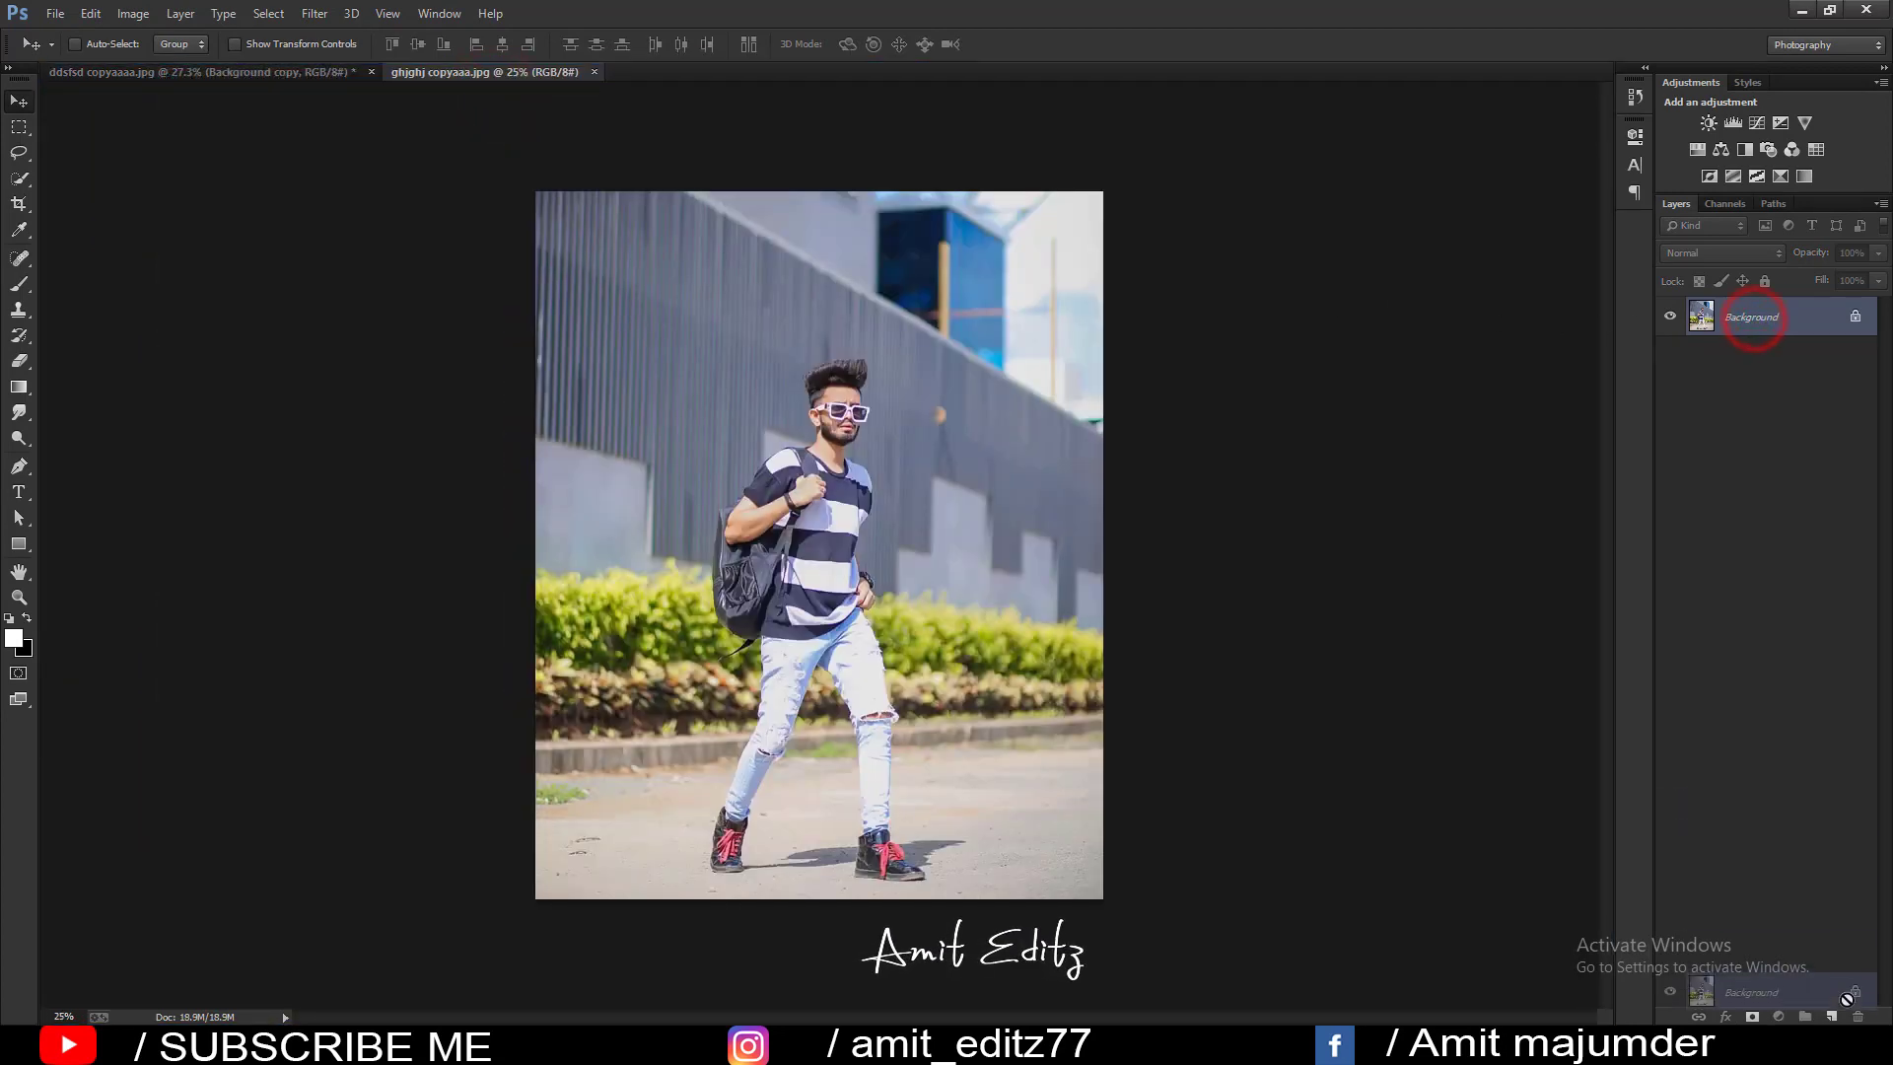
# Duplicate the Background layer and load the soft arban tone preset into Camera Raw Filter.
pyautogui.moveTo(1819, 754); pyautogui.dragTo(1831, 1016)
pyautogui.click(327, 14)
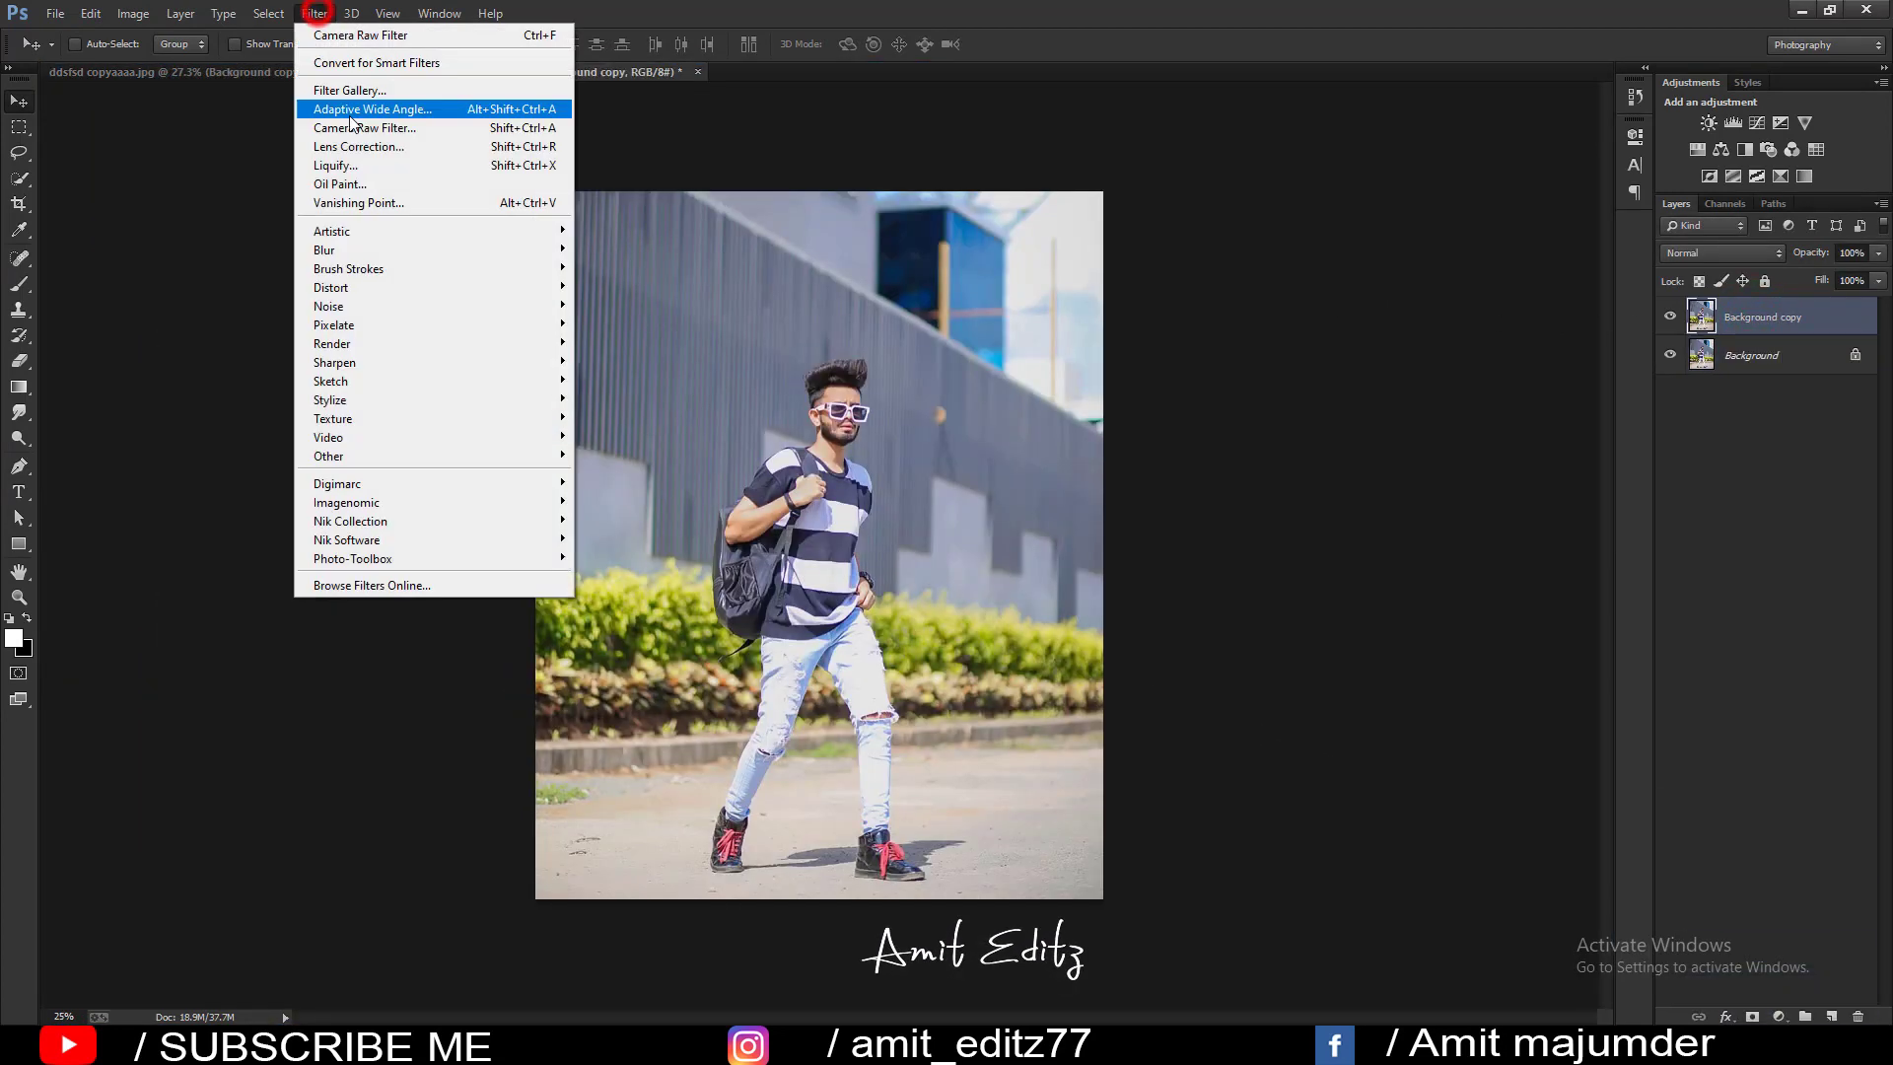
pyautogui.click(355, 129)
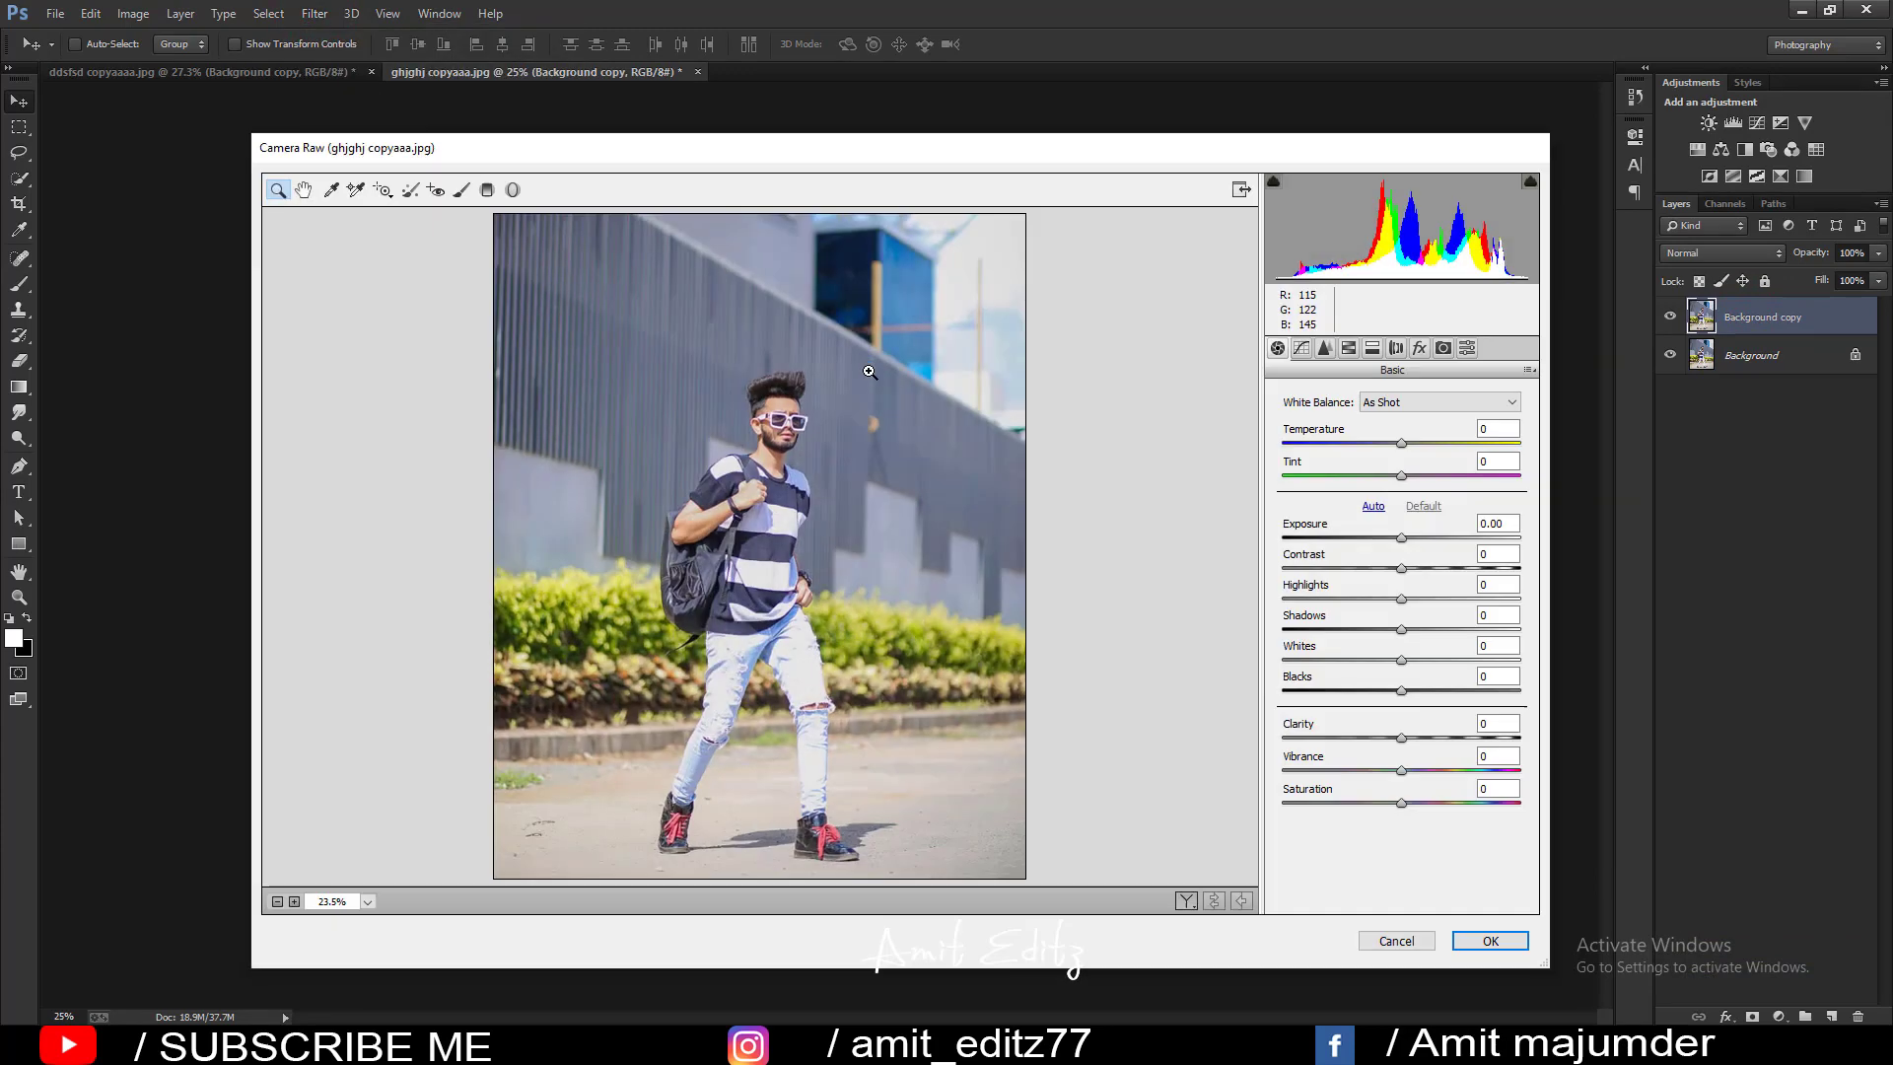
pyautogui.click(1467, 348)
pyautogui.click(1529, 370)
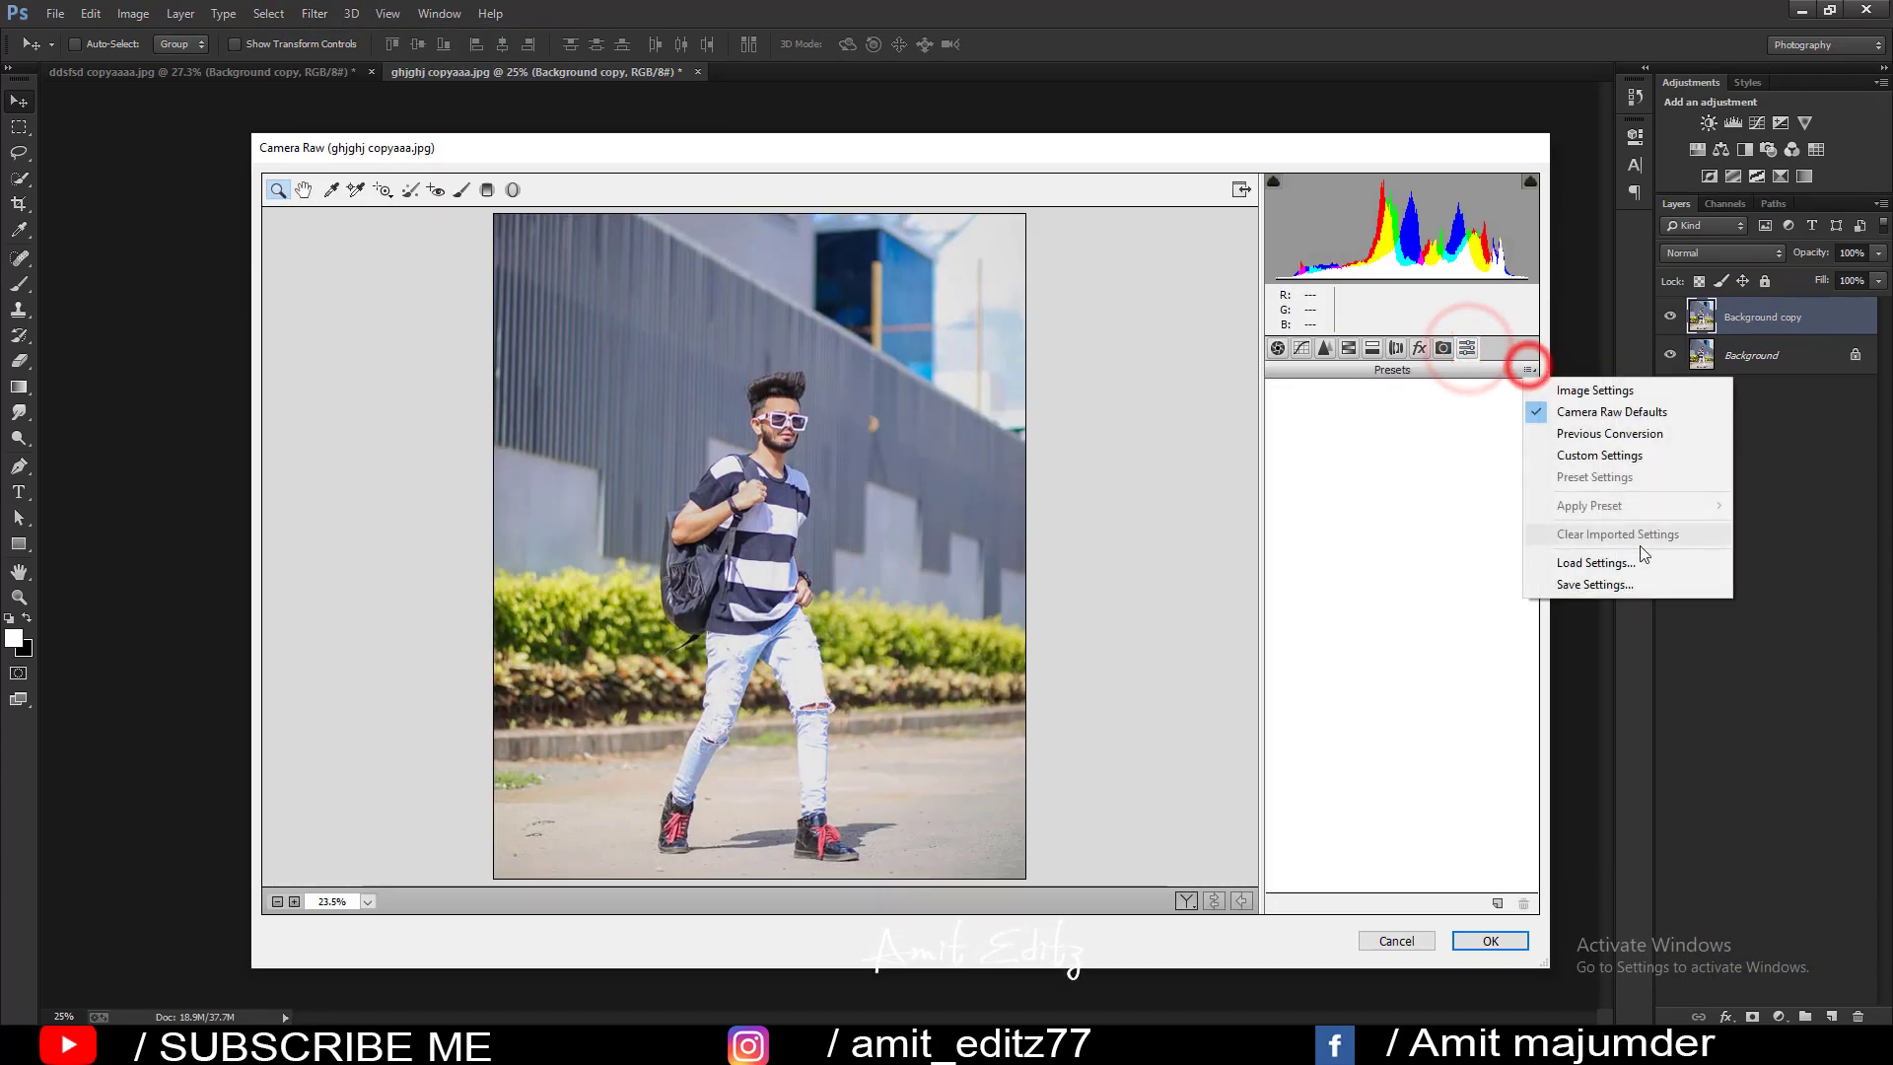
pyautogui.click(1556, 559)
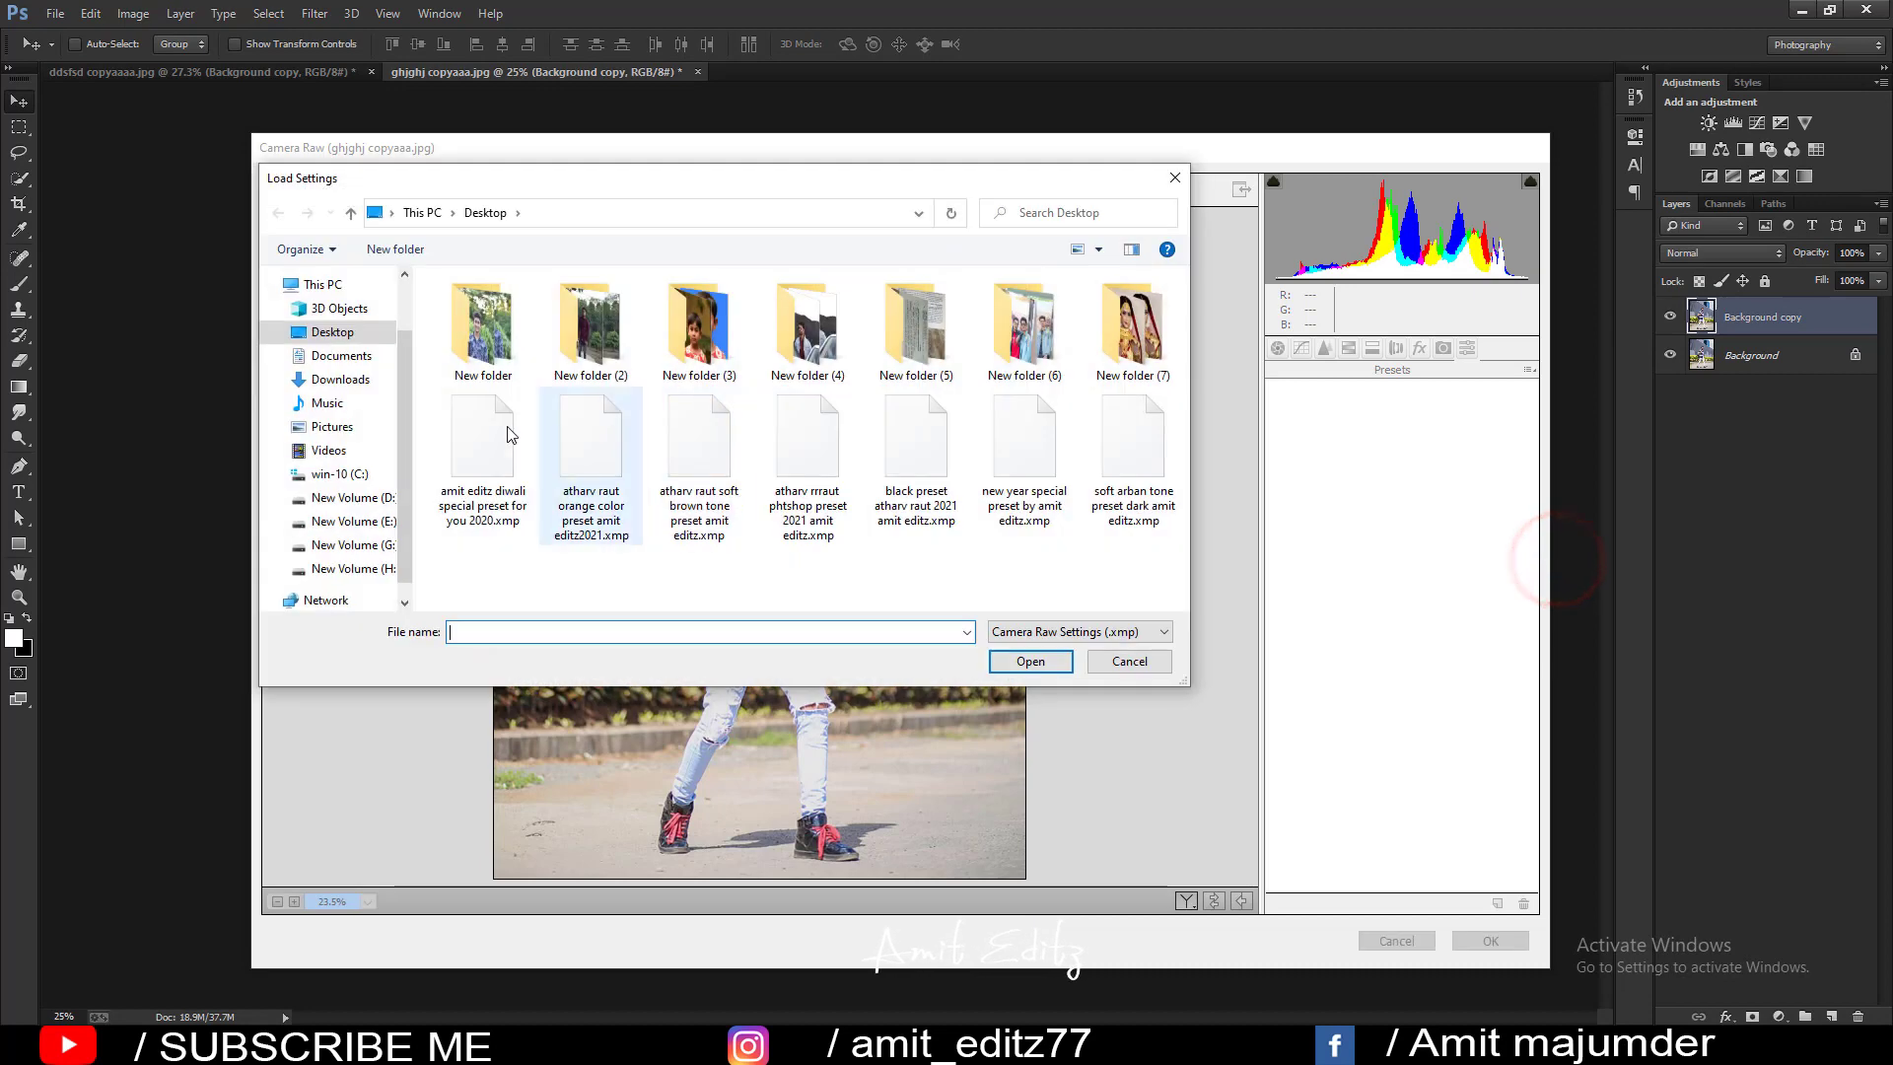
pyautogui.click(328, 333)
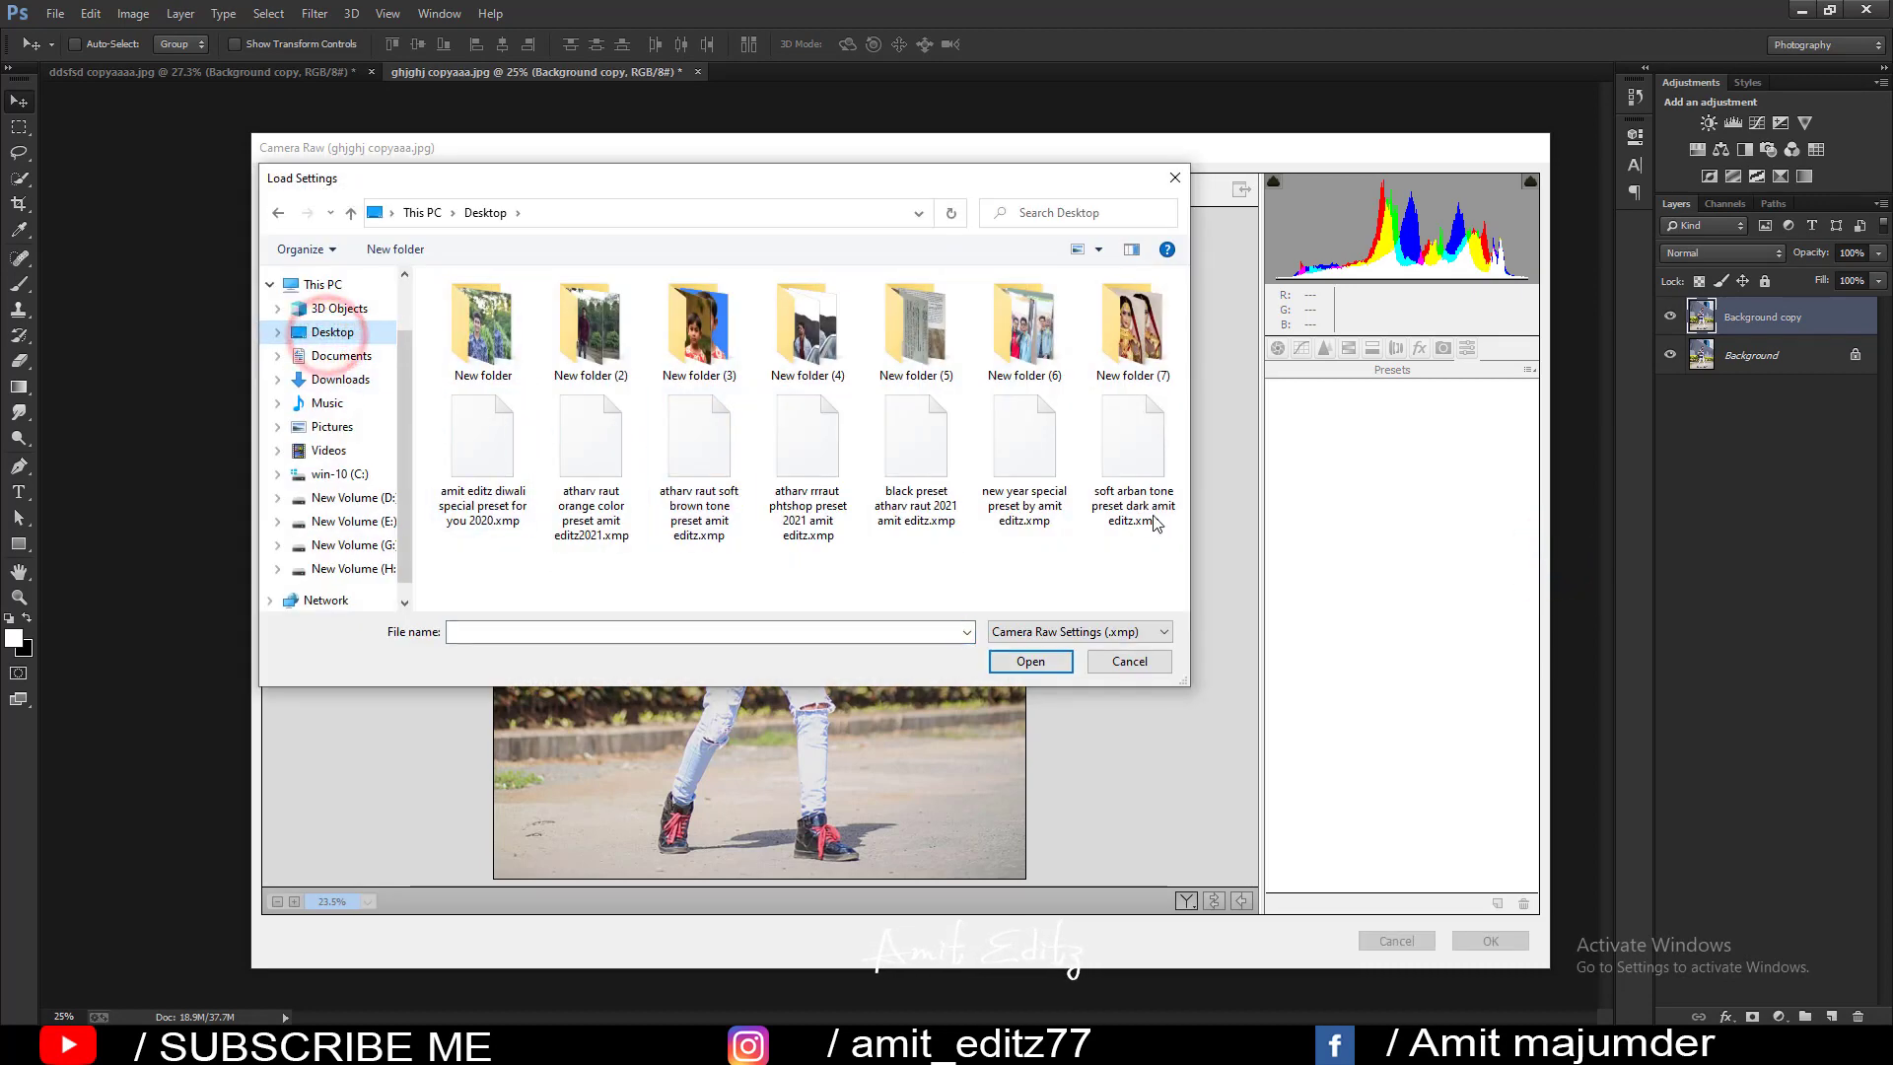
pyautogui.click(1134, 443)
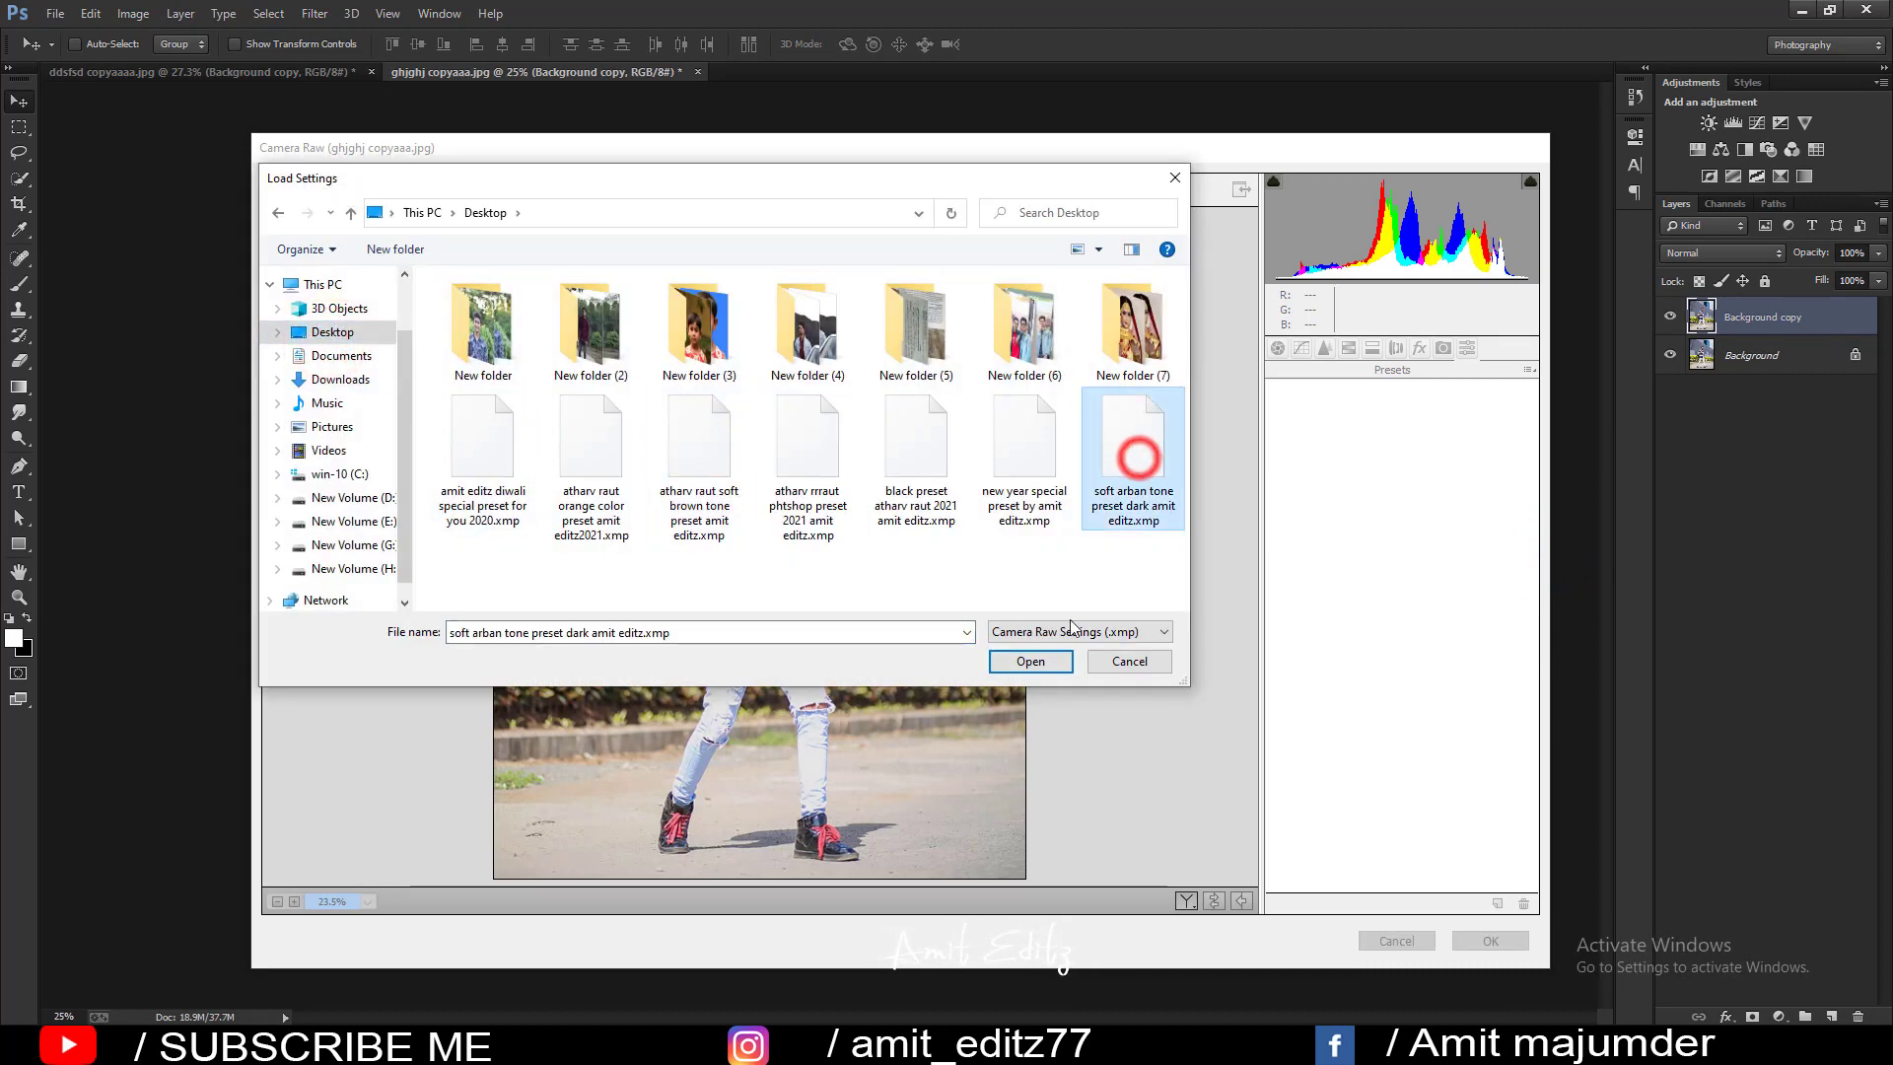
pyautogui.click(1030, 659)
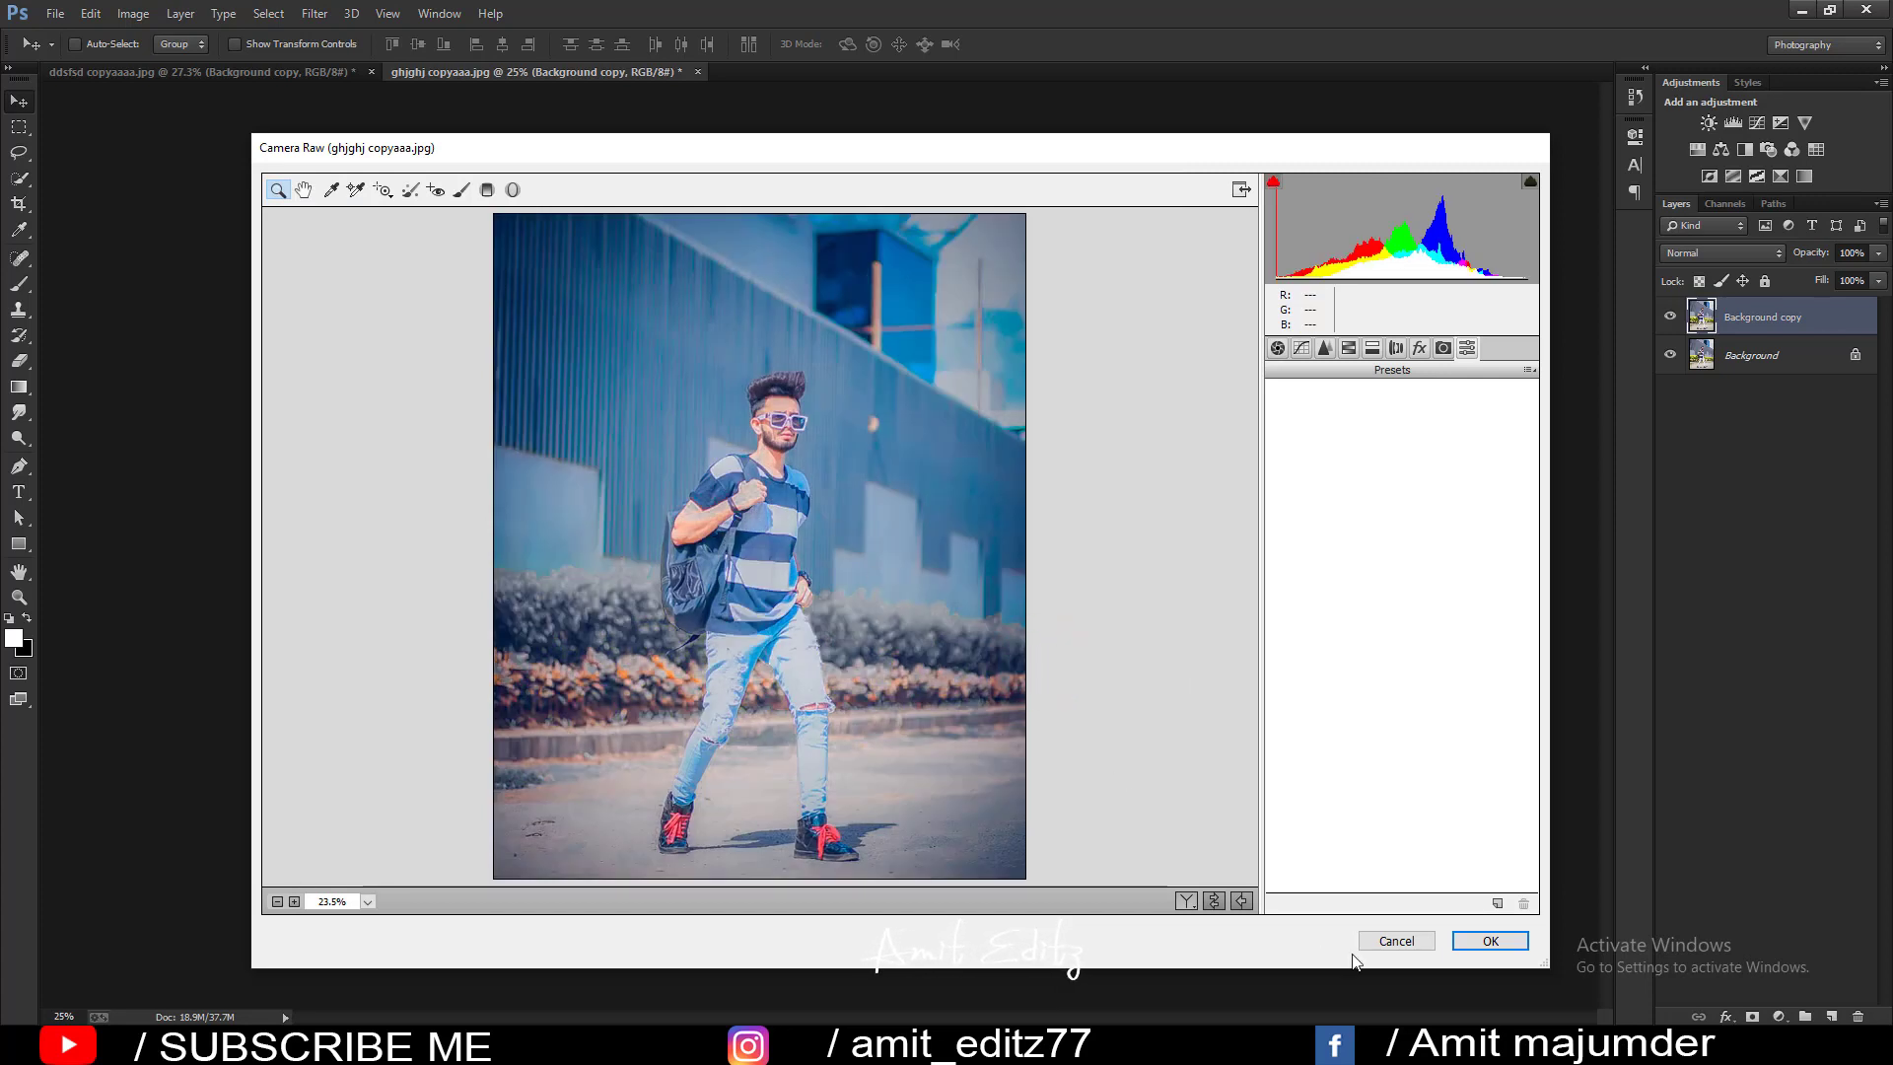
# Compare before/after, apply the filter, and hide the layer to view the original.
pyautogui.click(1185, 901)
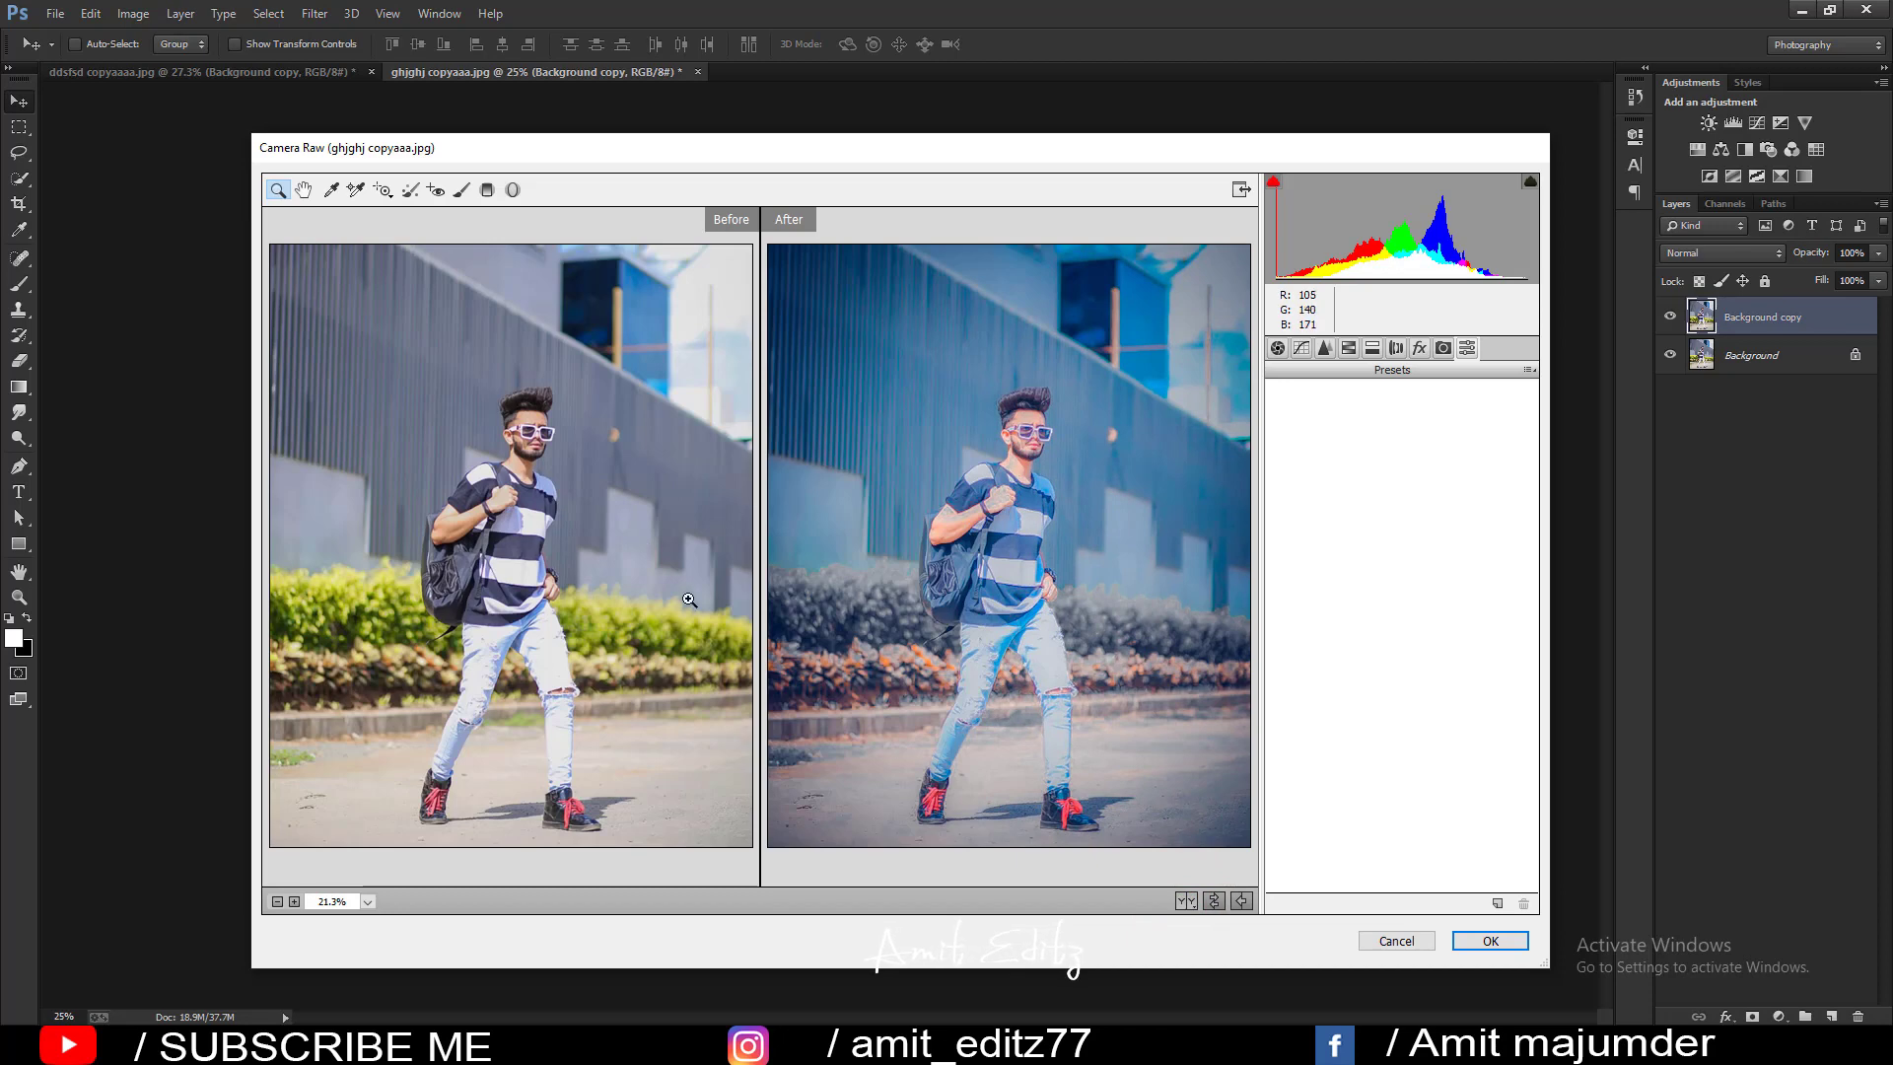
pyautogui.click(1489, 941)
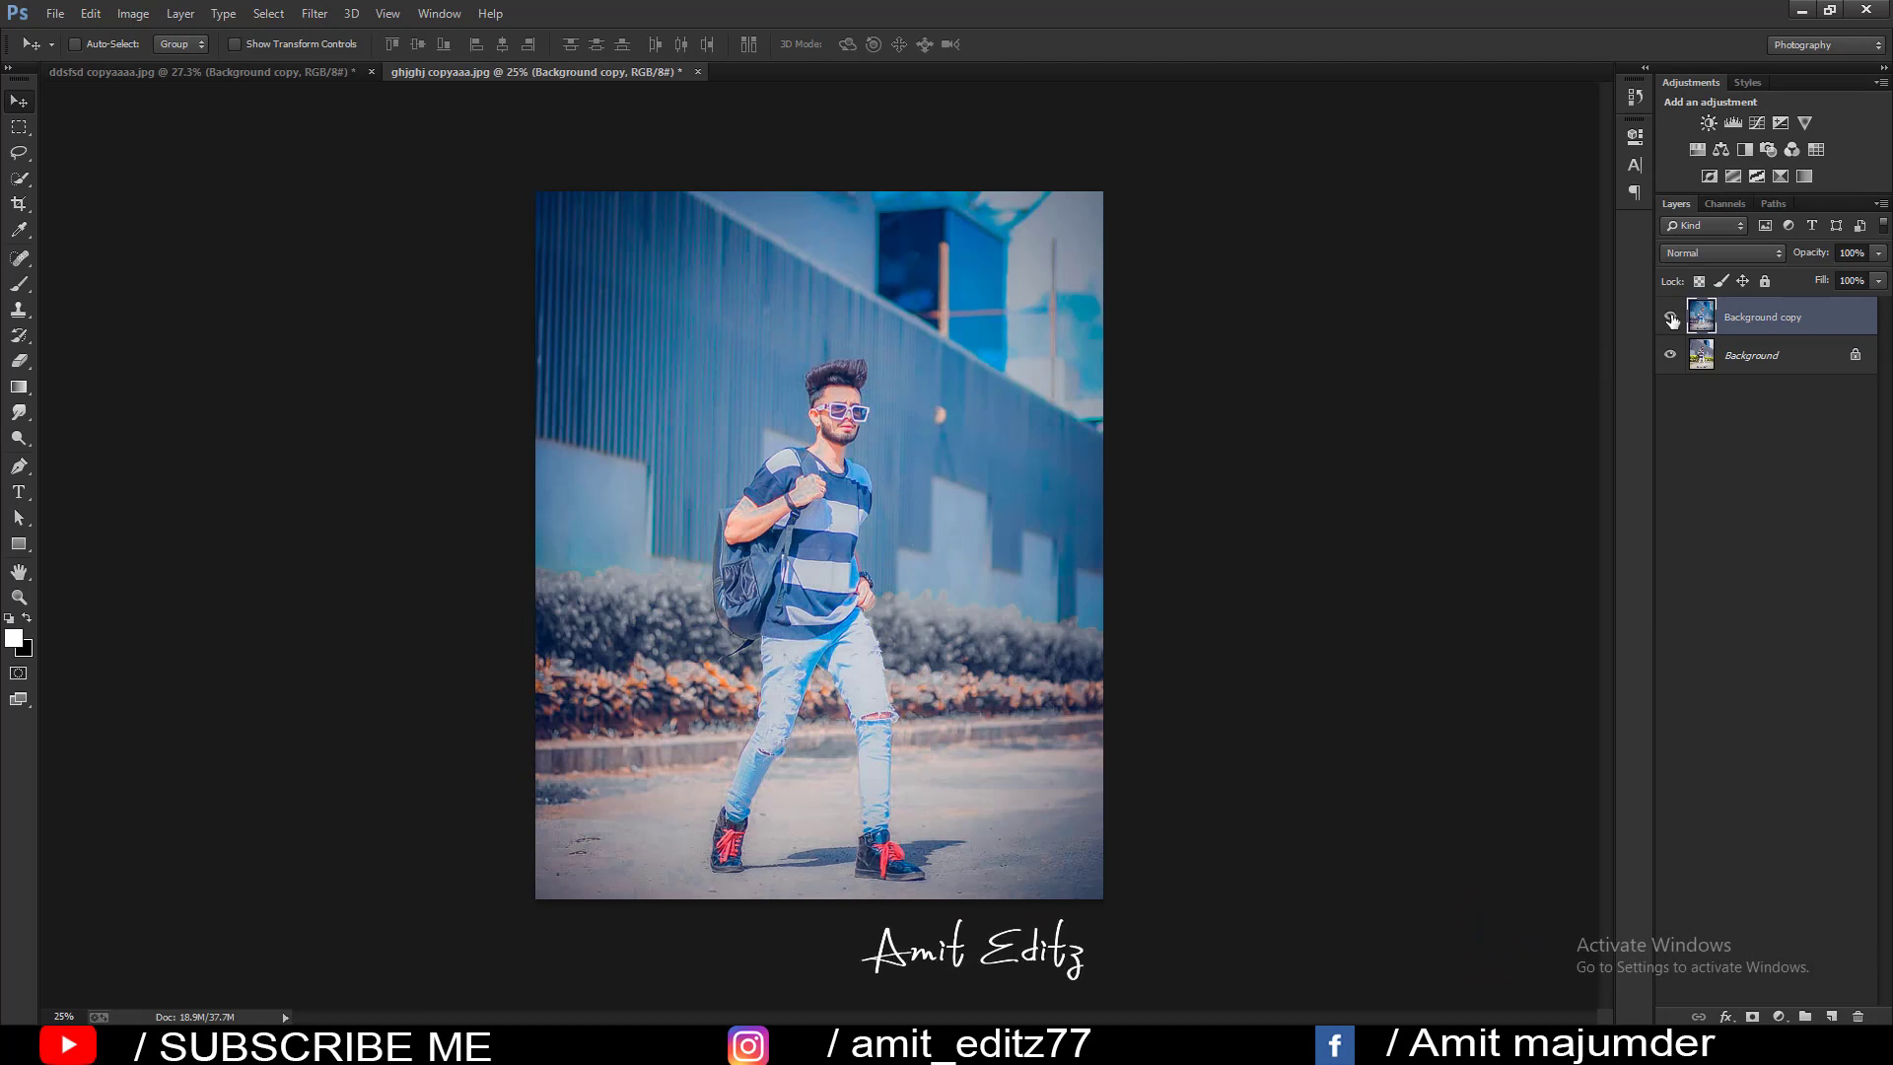
pyautogui.click(1671, 318)
# Re-show the edited layer, then open gjhgj copyaaaa.jpg and dock it as a third tab.
pyautogui.click(1670, 317)
pyautogui.click(53, 13)
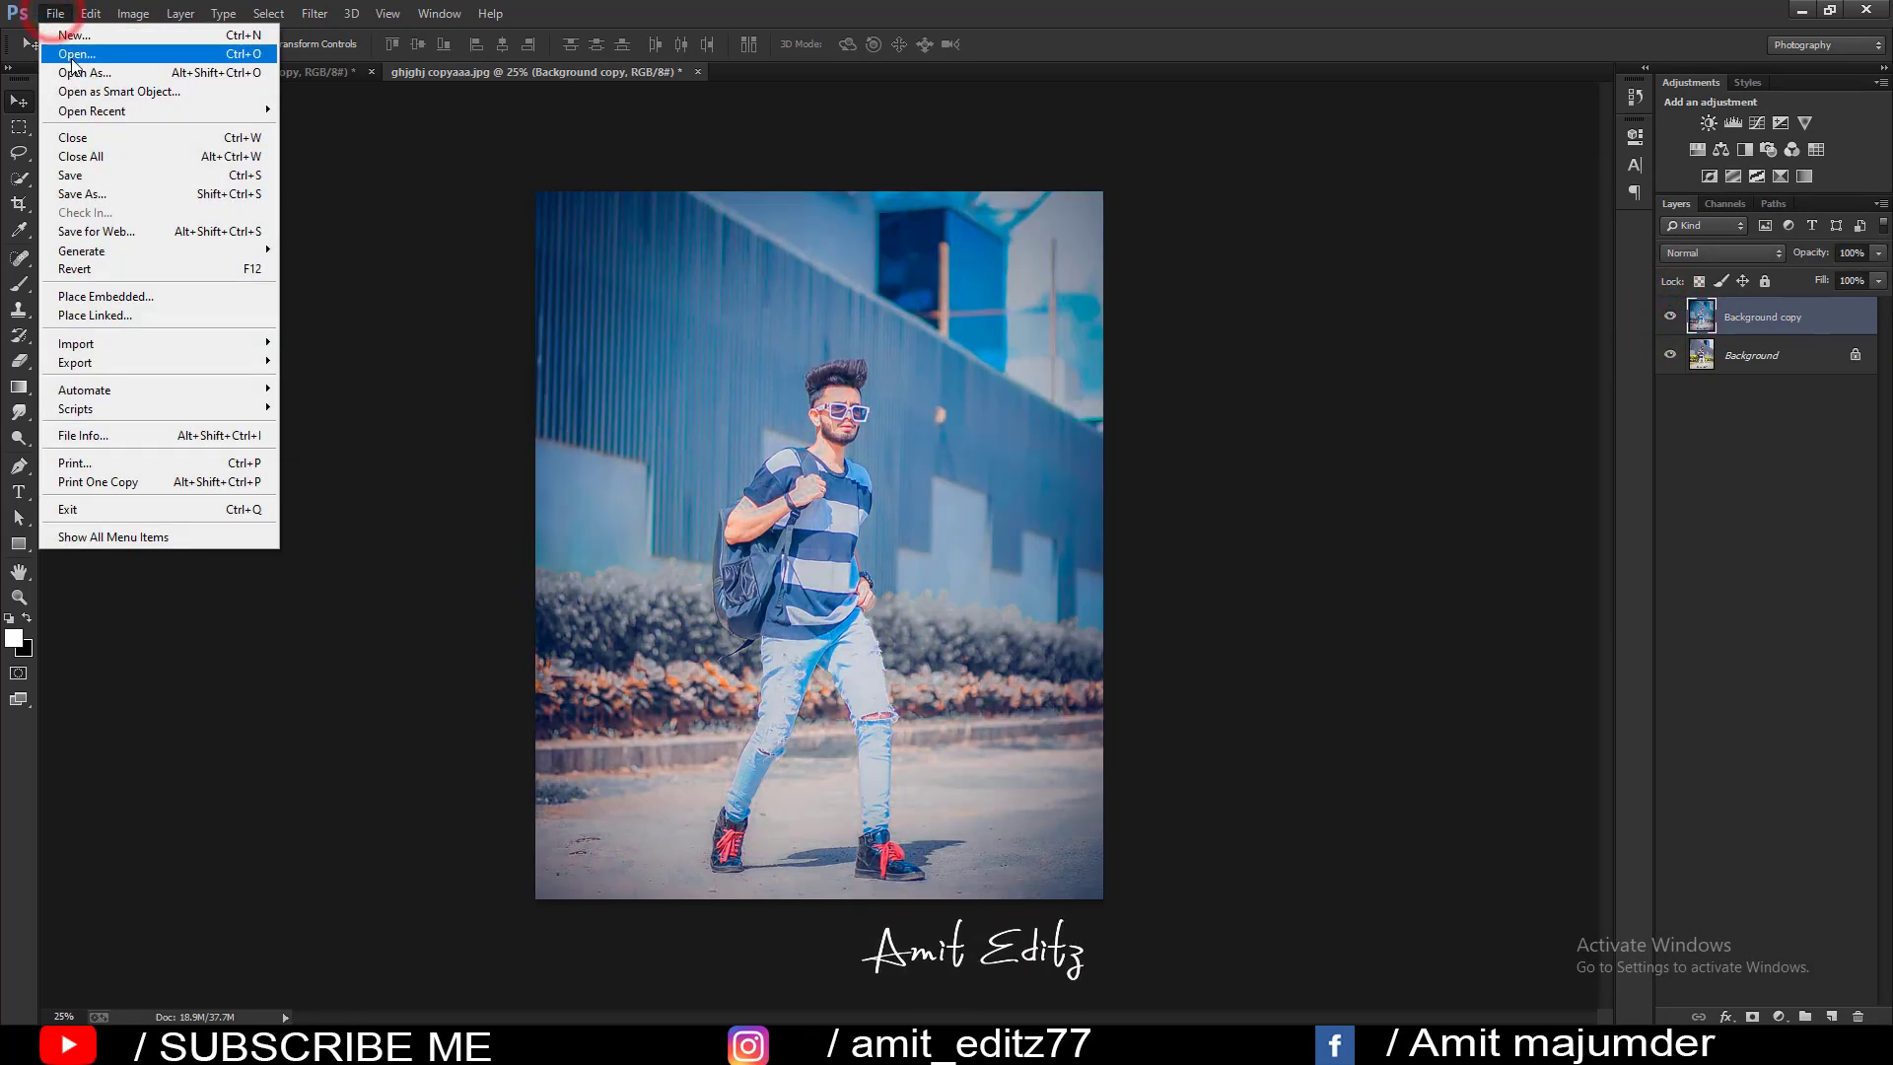
pyautogui.click(73, 57)
pyautogui.scroll(-3, 552, 296)
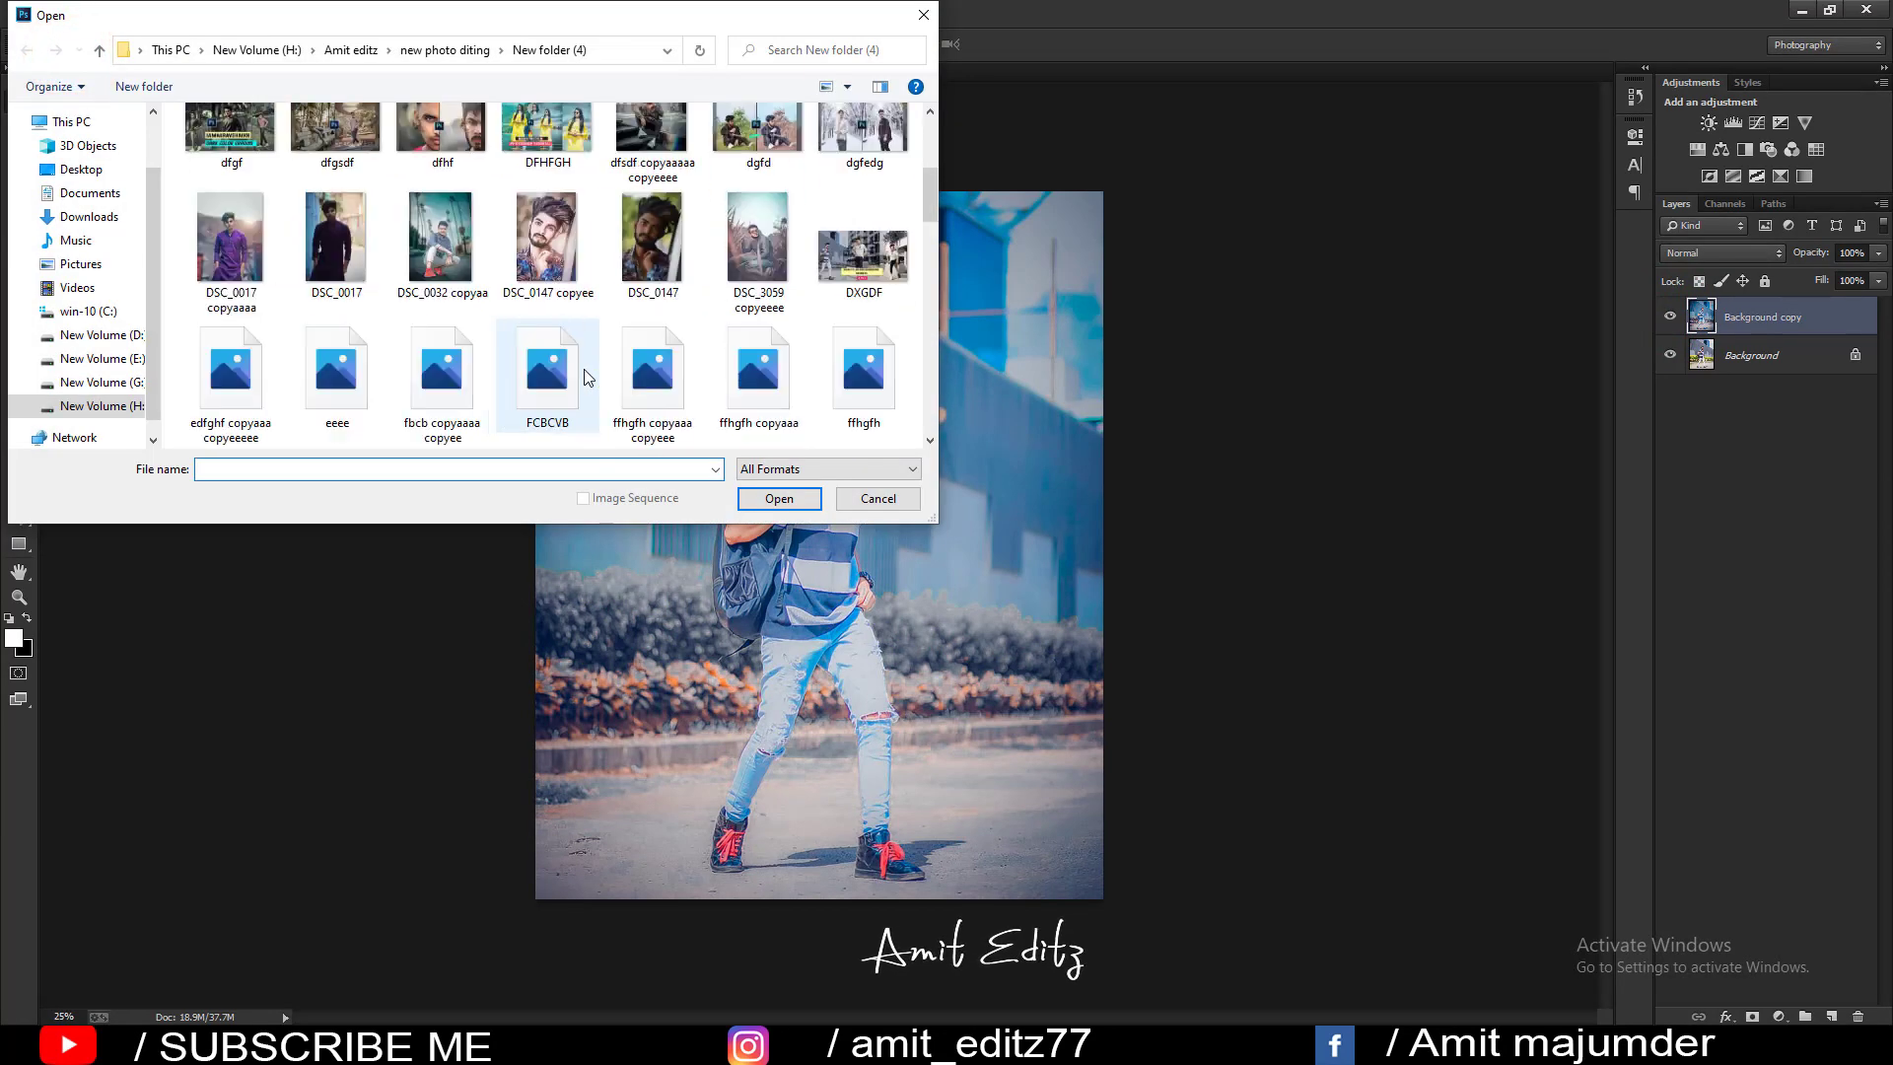
pyautogui.scroll(-5, 589, 377)
pyautogui.scroll(-5, 589, 378)
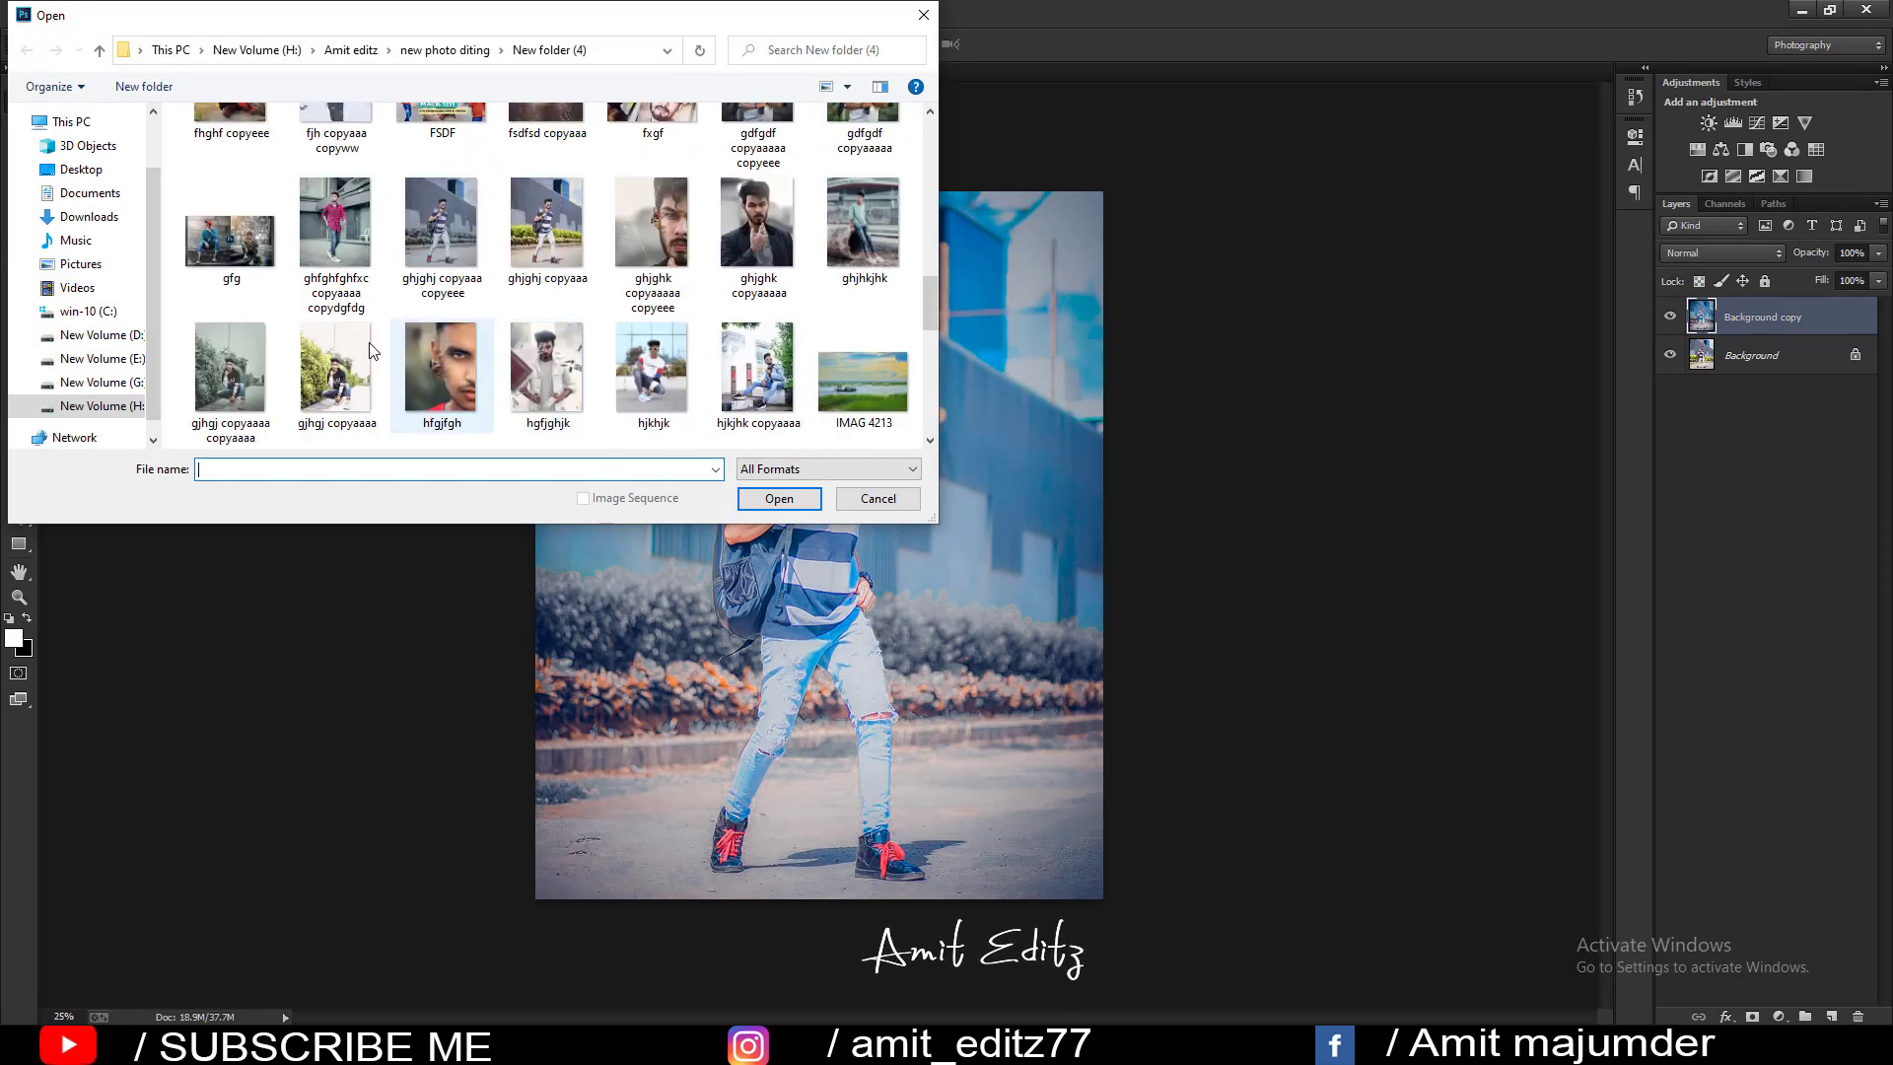
pyautogui.click(357, 379)
pyautogui.click(784, 498)
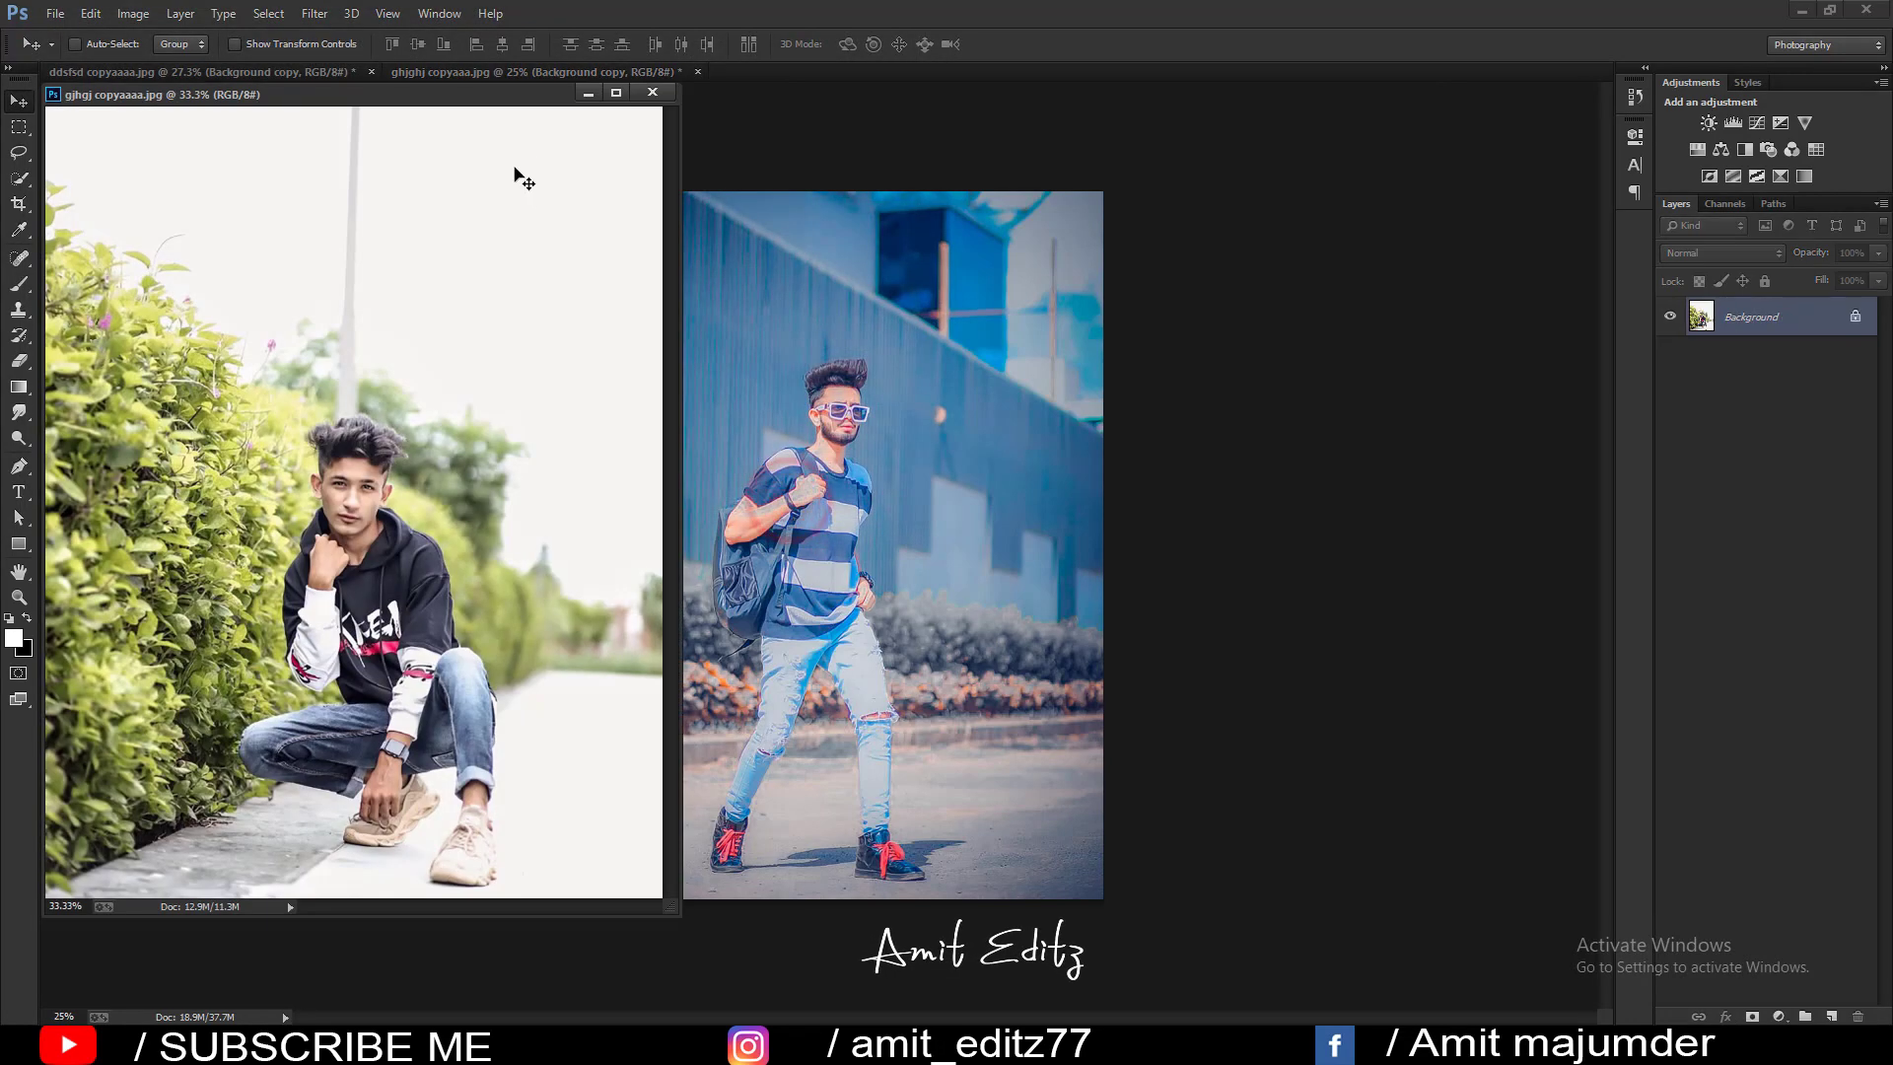
pyautogui.moveTo(510, 99); pyautogui.dragTo(854, 77)
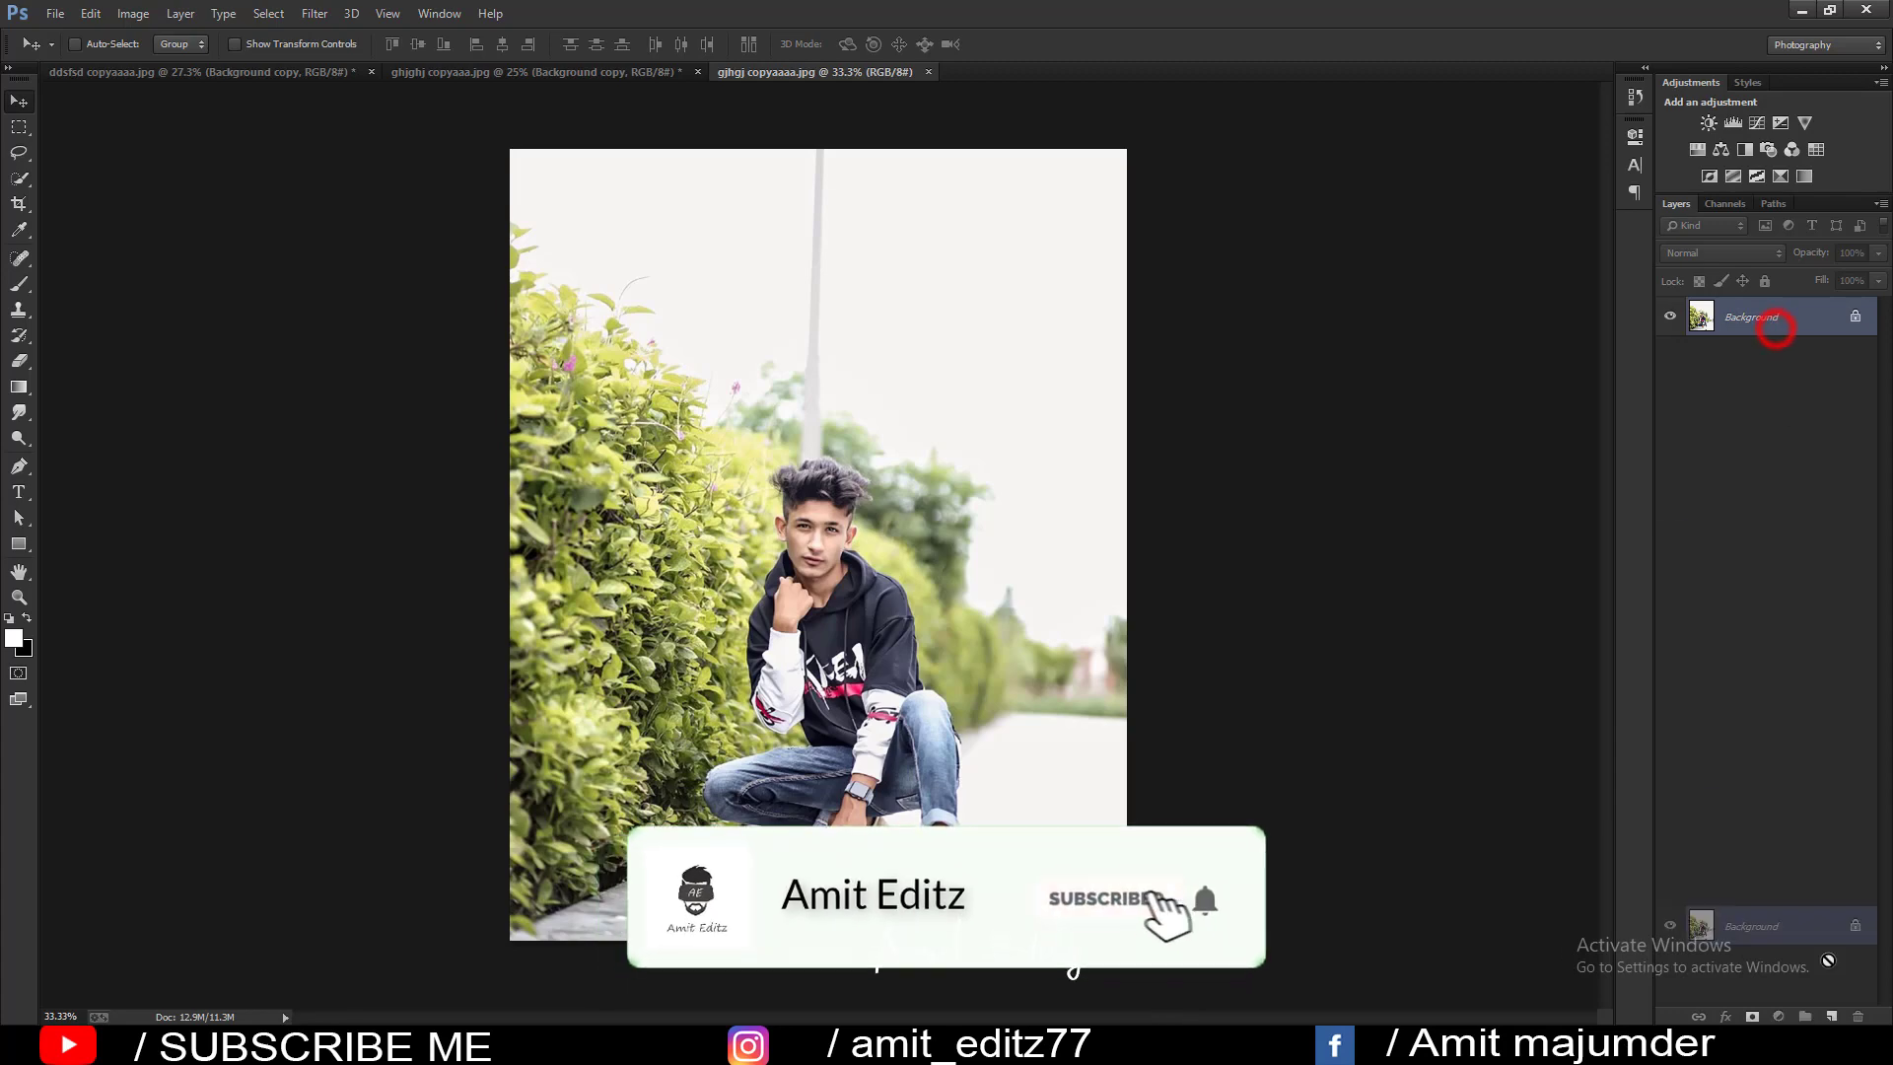
# Duplicate the Background layer and apply the loaded soft arban tone .xmp preset via Camera Raw.
pyautogui.moveTo(1775, 319); pyautogui.dragTo(1831, 1015)
pyautogui.click(314, 13)
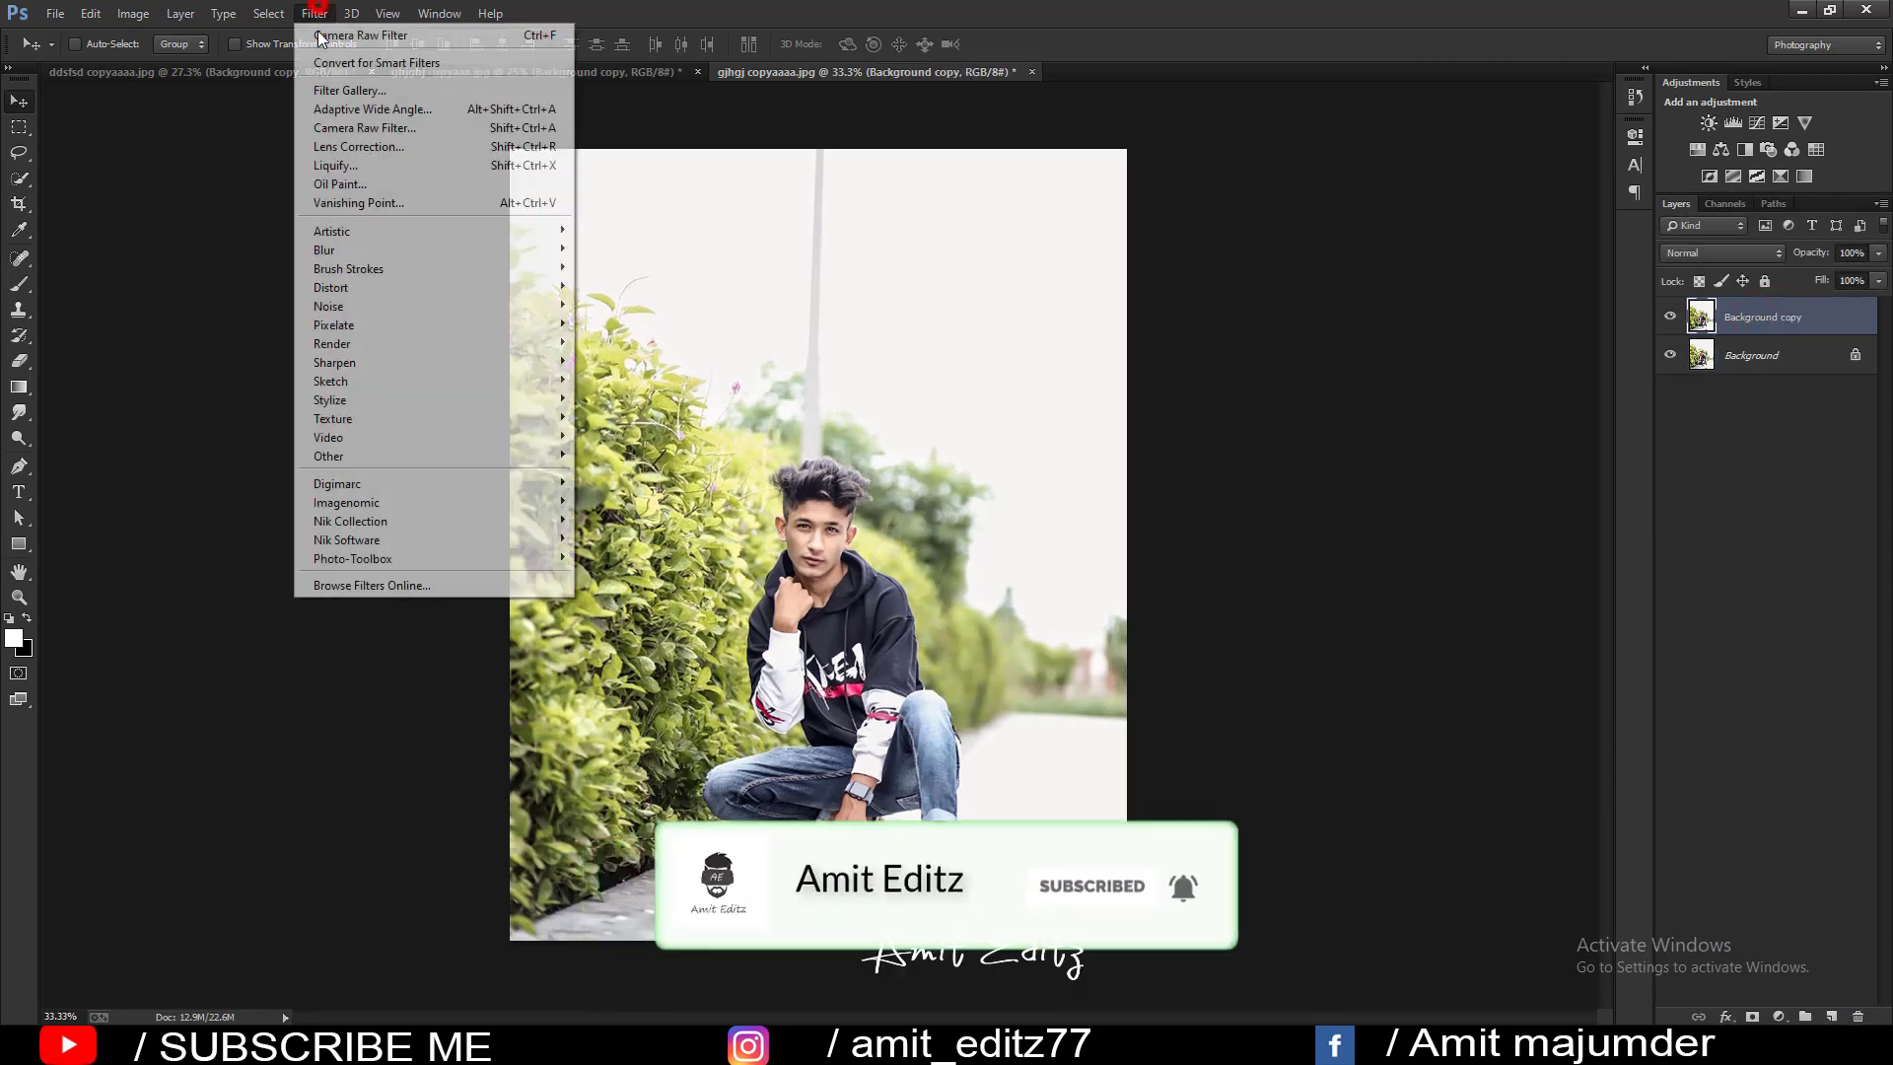
pyautogui.click(351, 128)
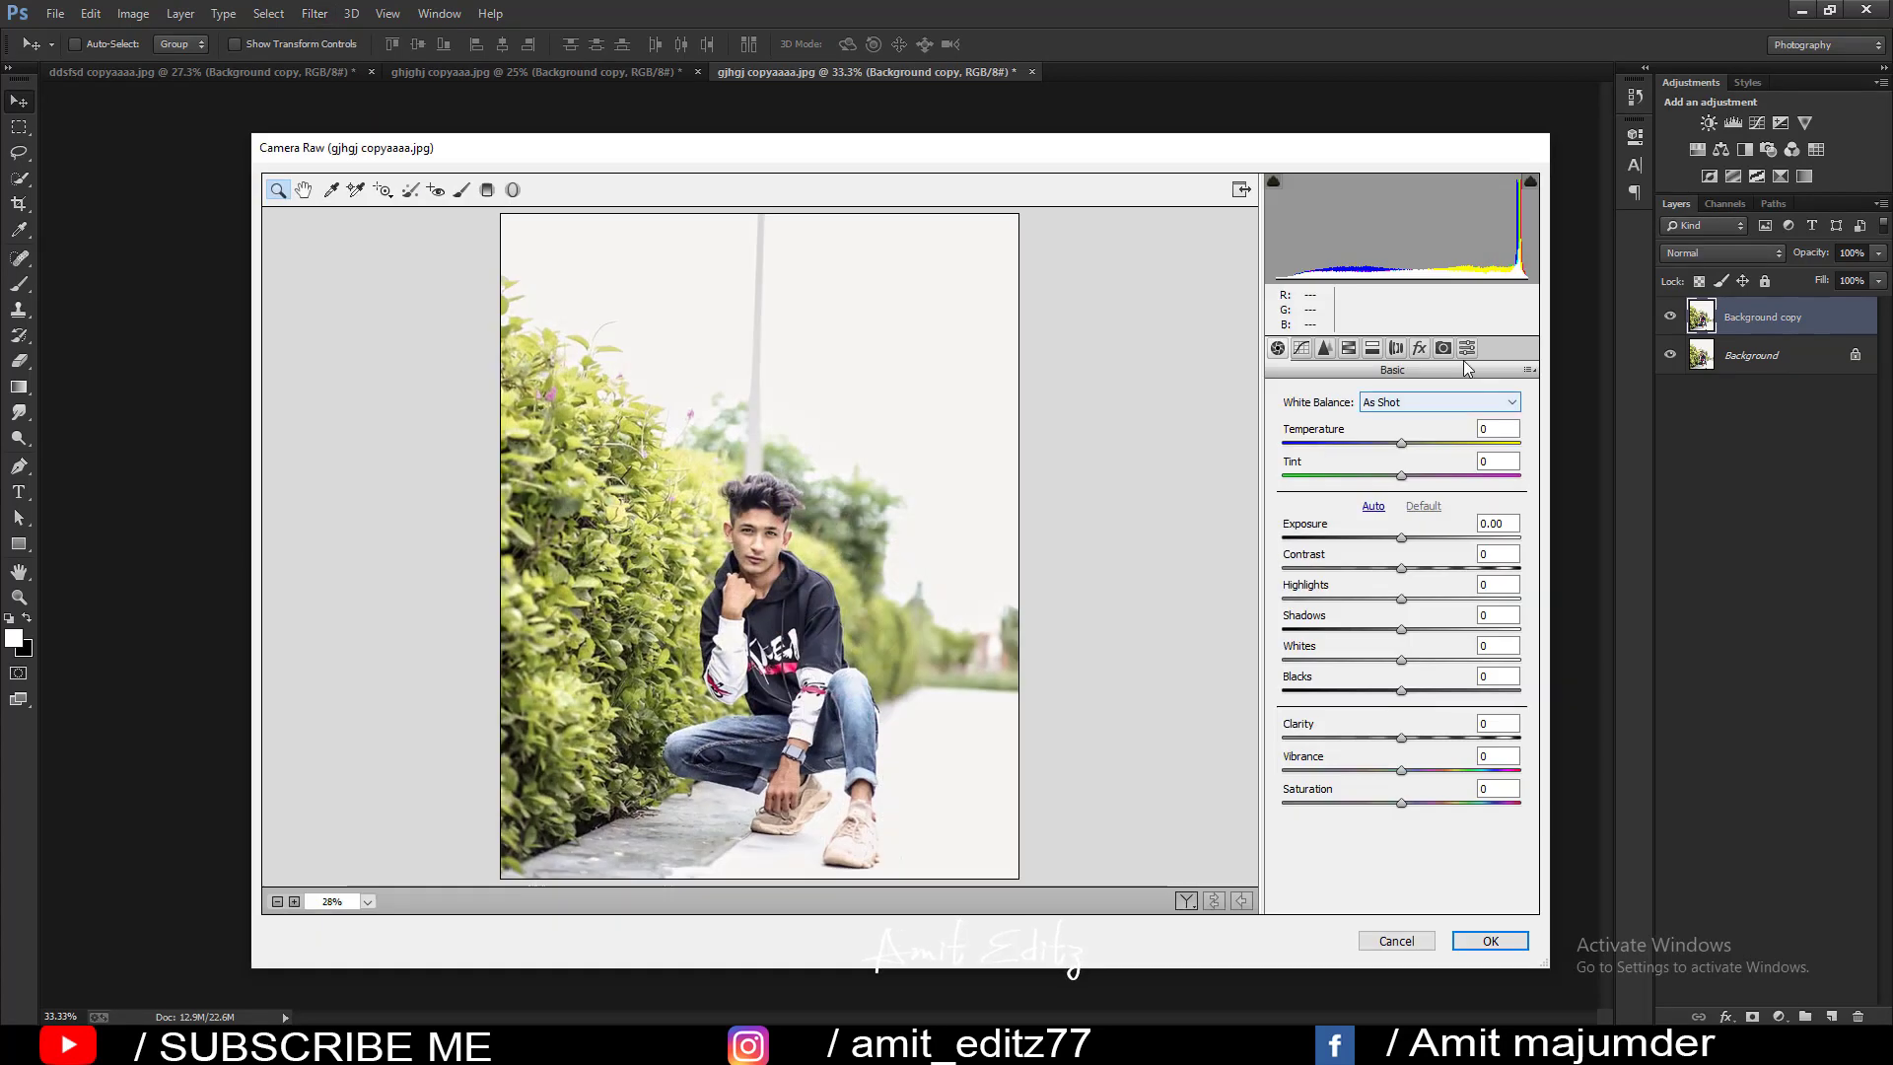
pyautogui.click(1466, 348)
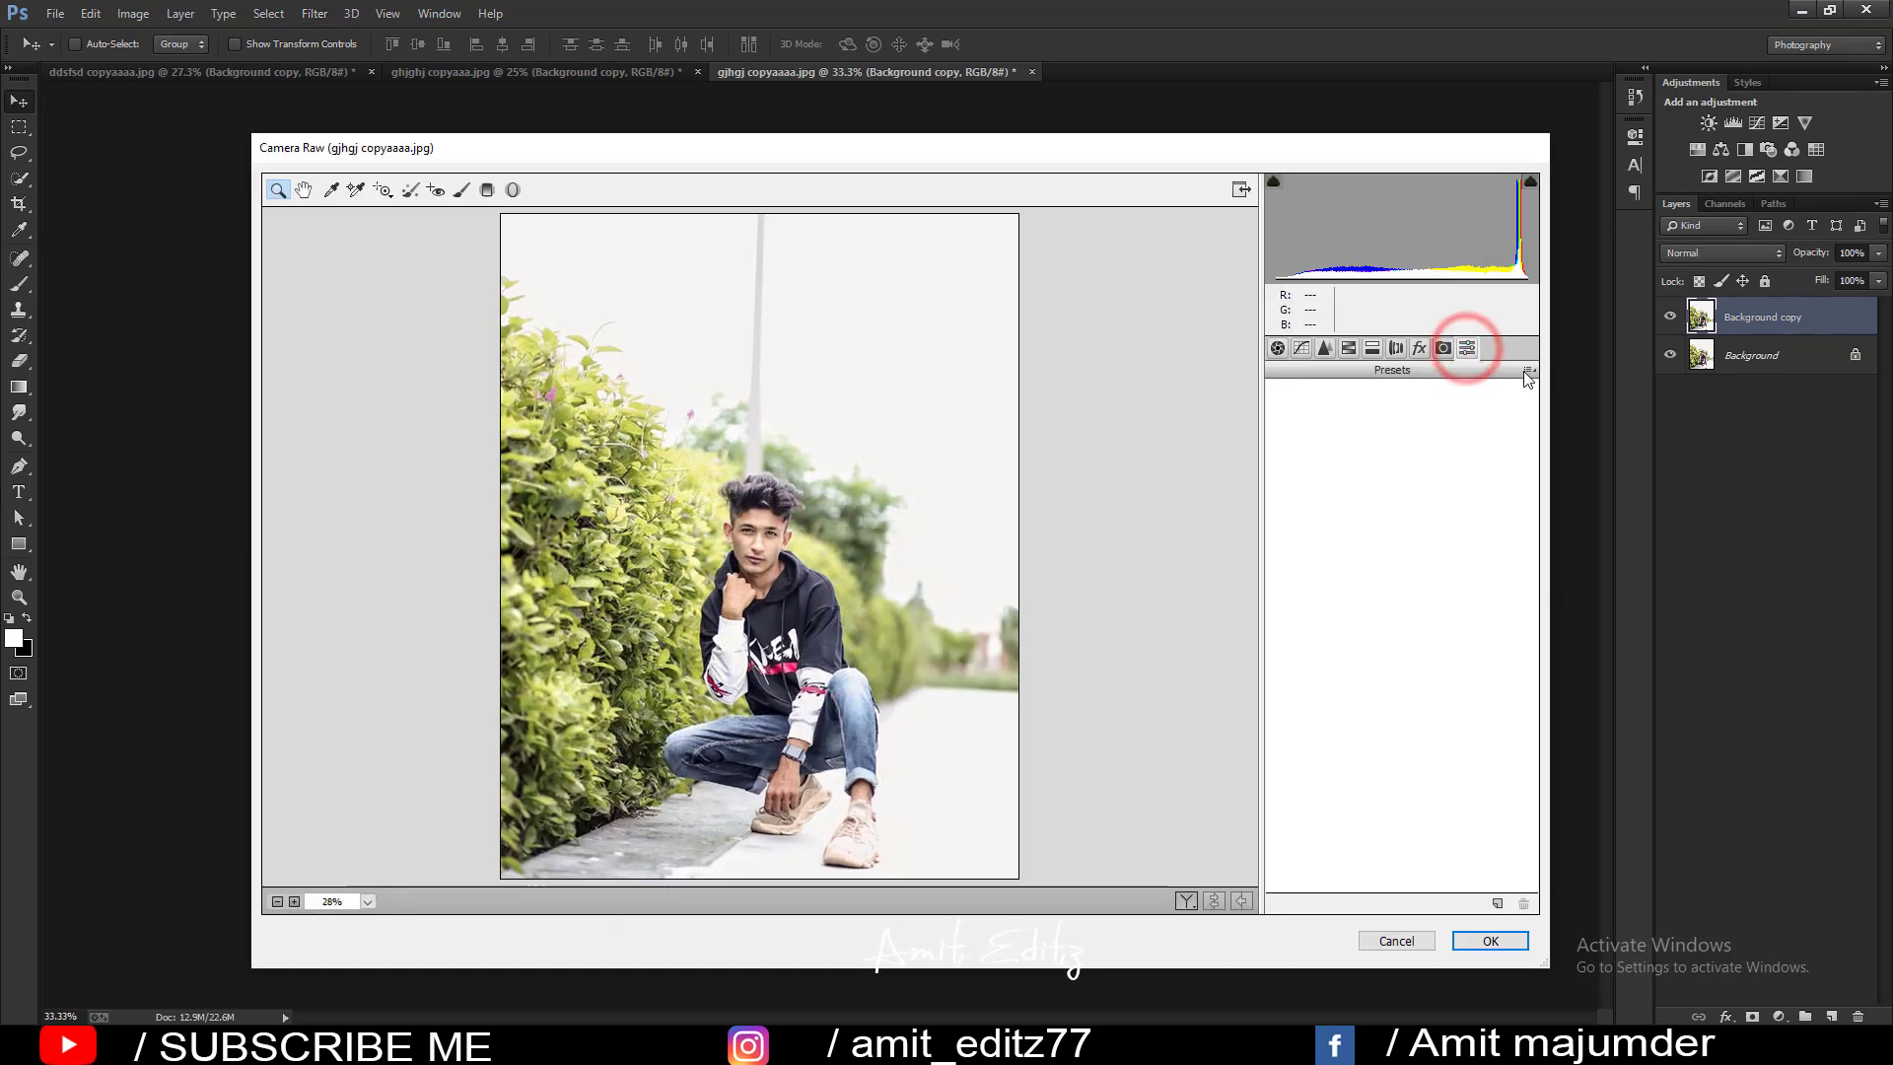
pyautogui.click(1529, 370)
pyautogui.click(1594, 563)
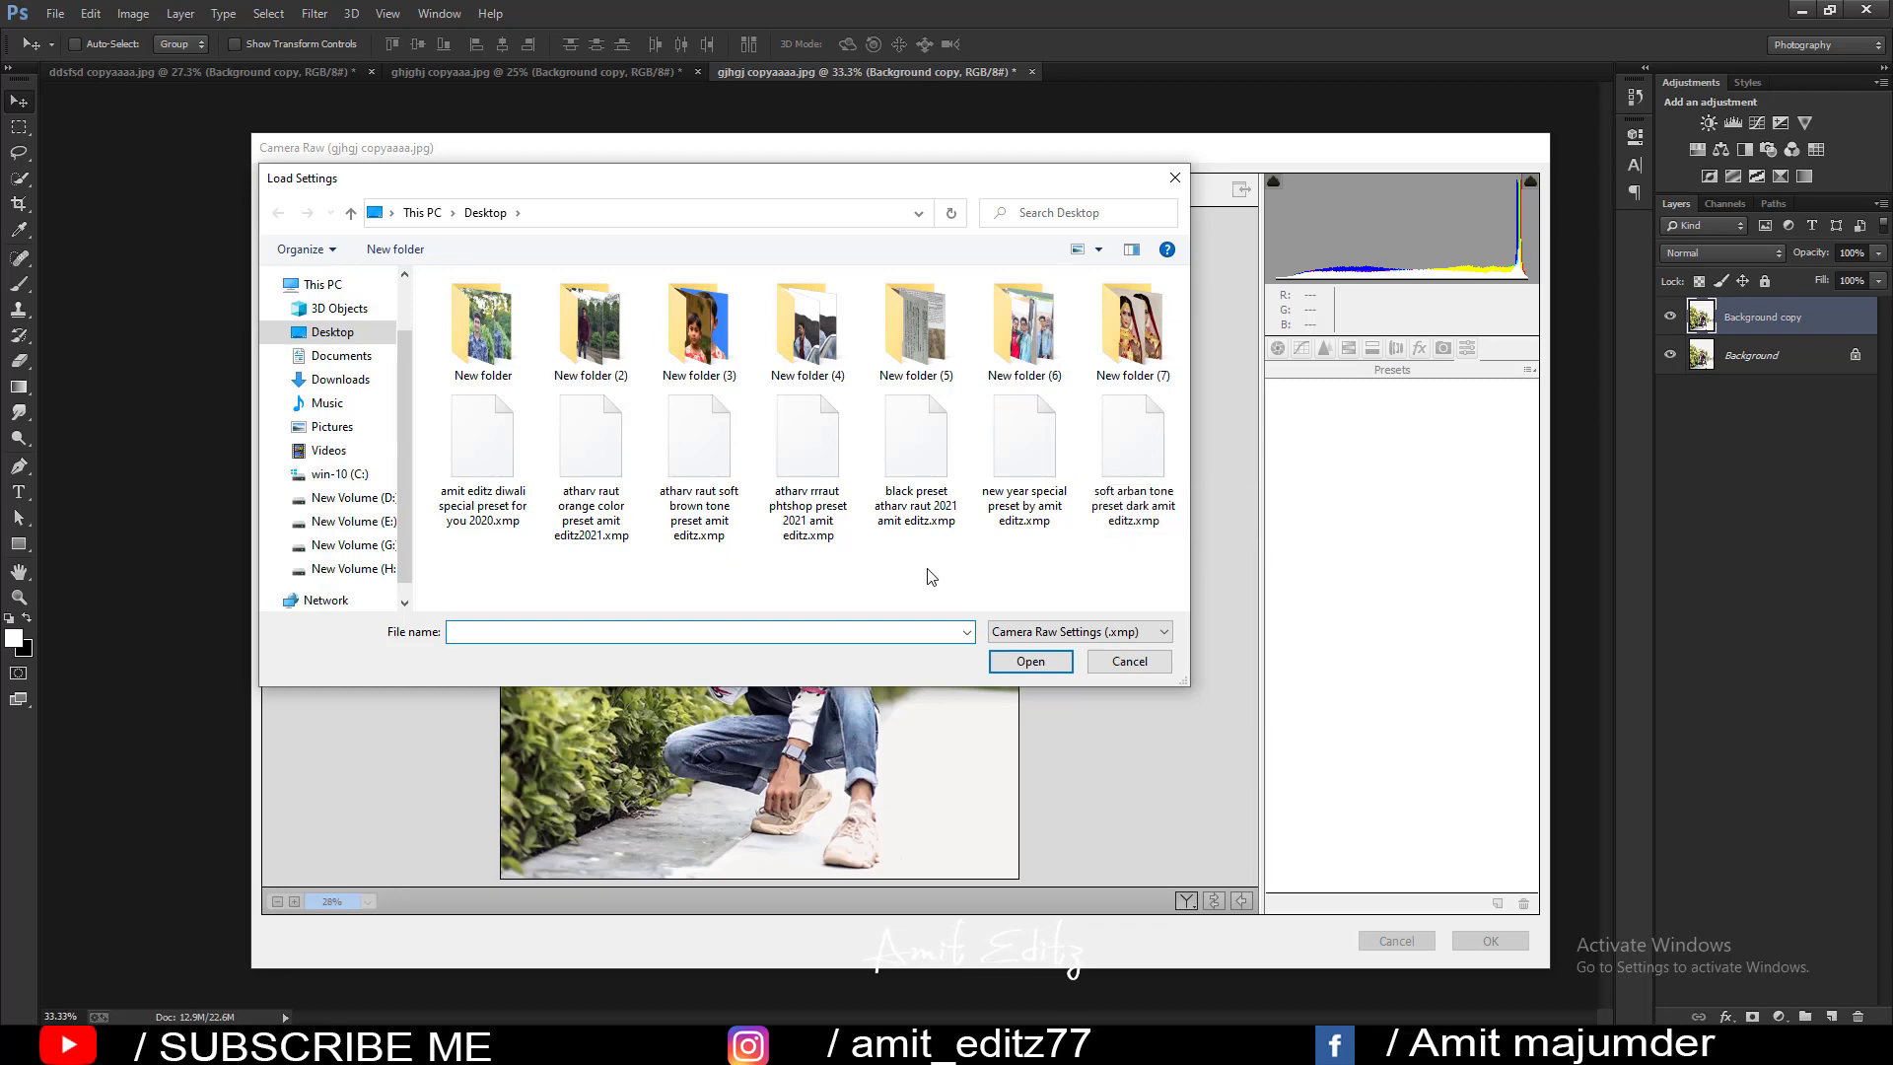
pyautogui.click(1132, 449)
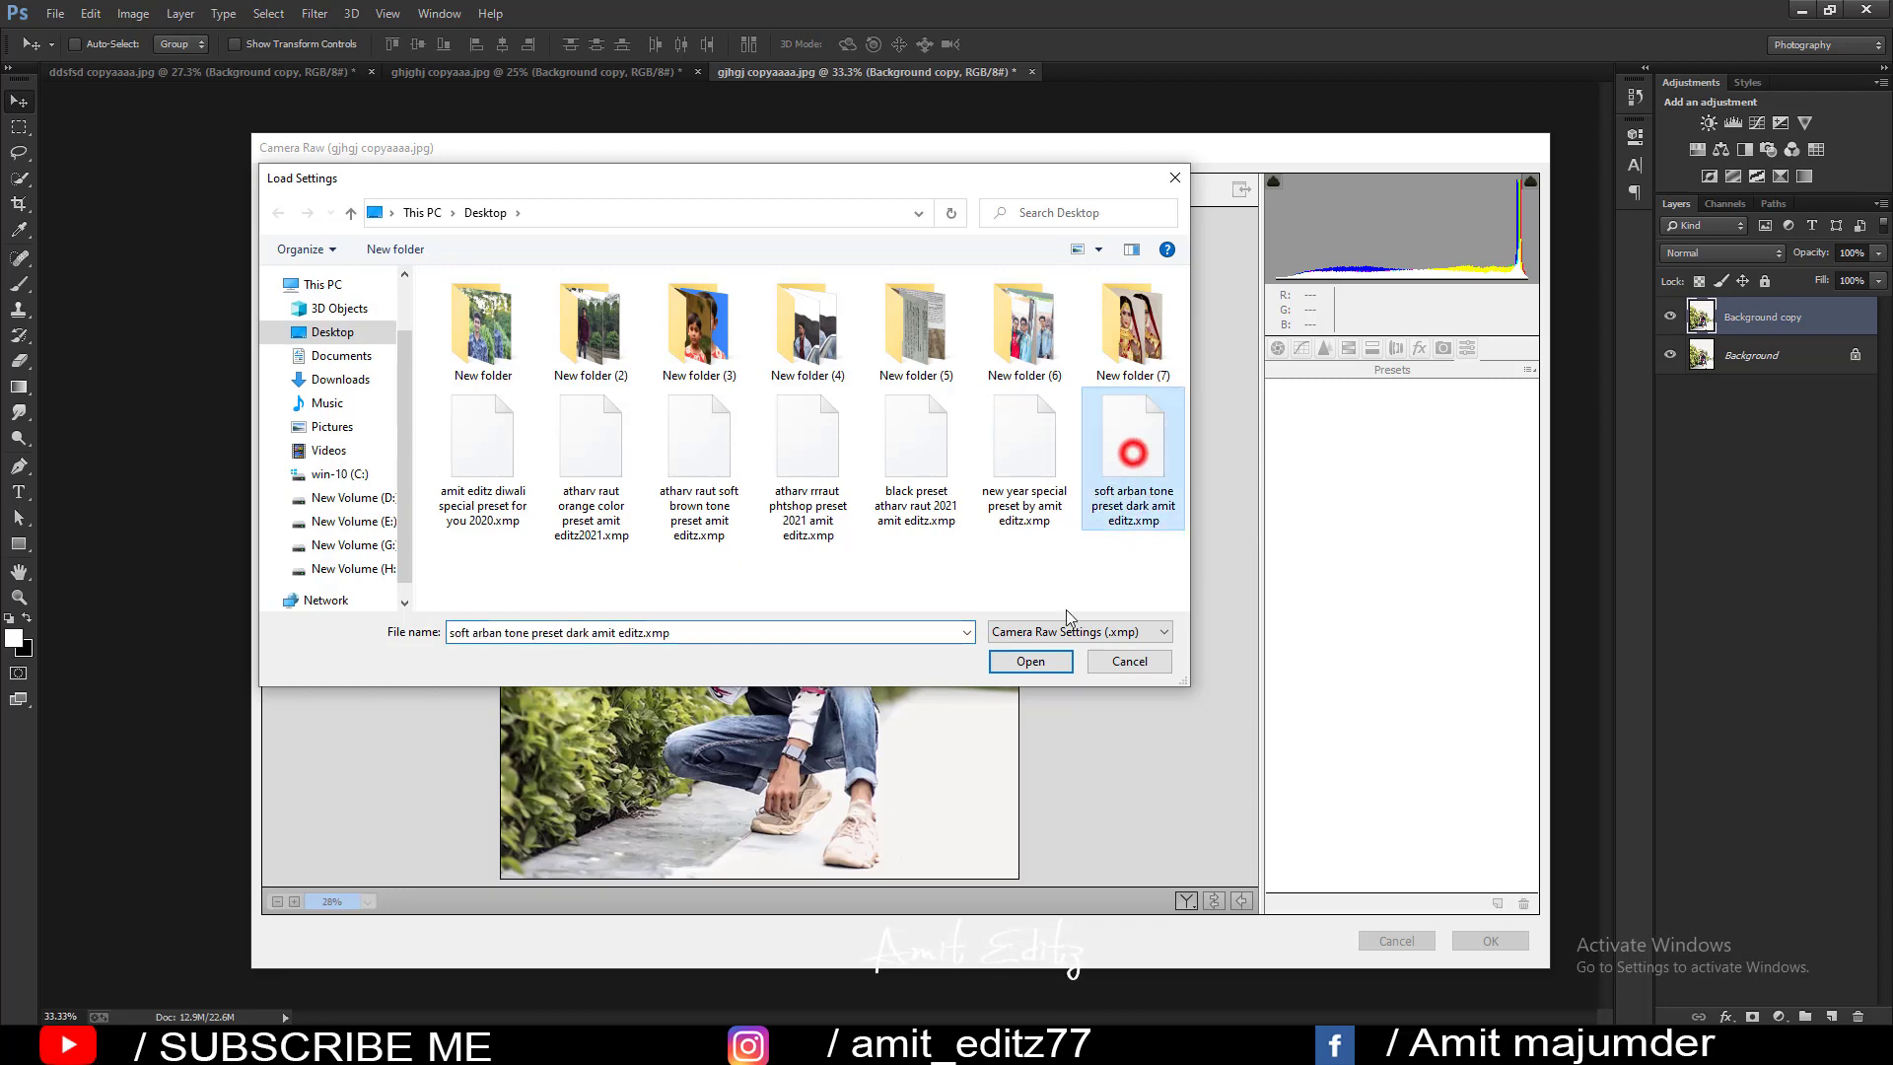
pyautogui.click(1032, 664)
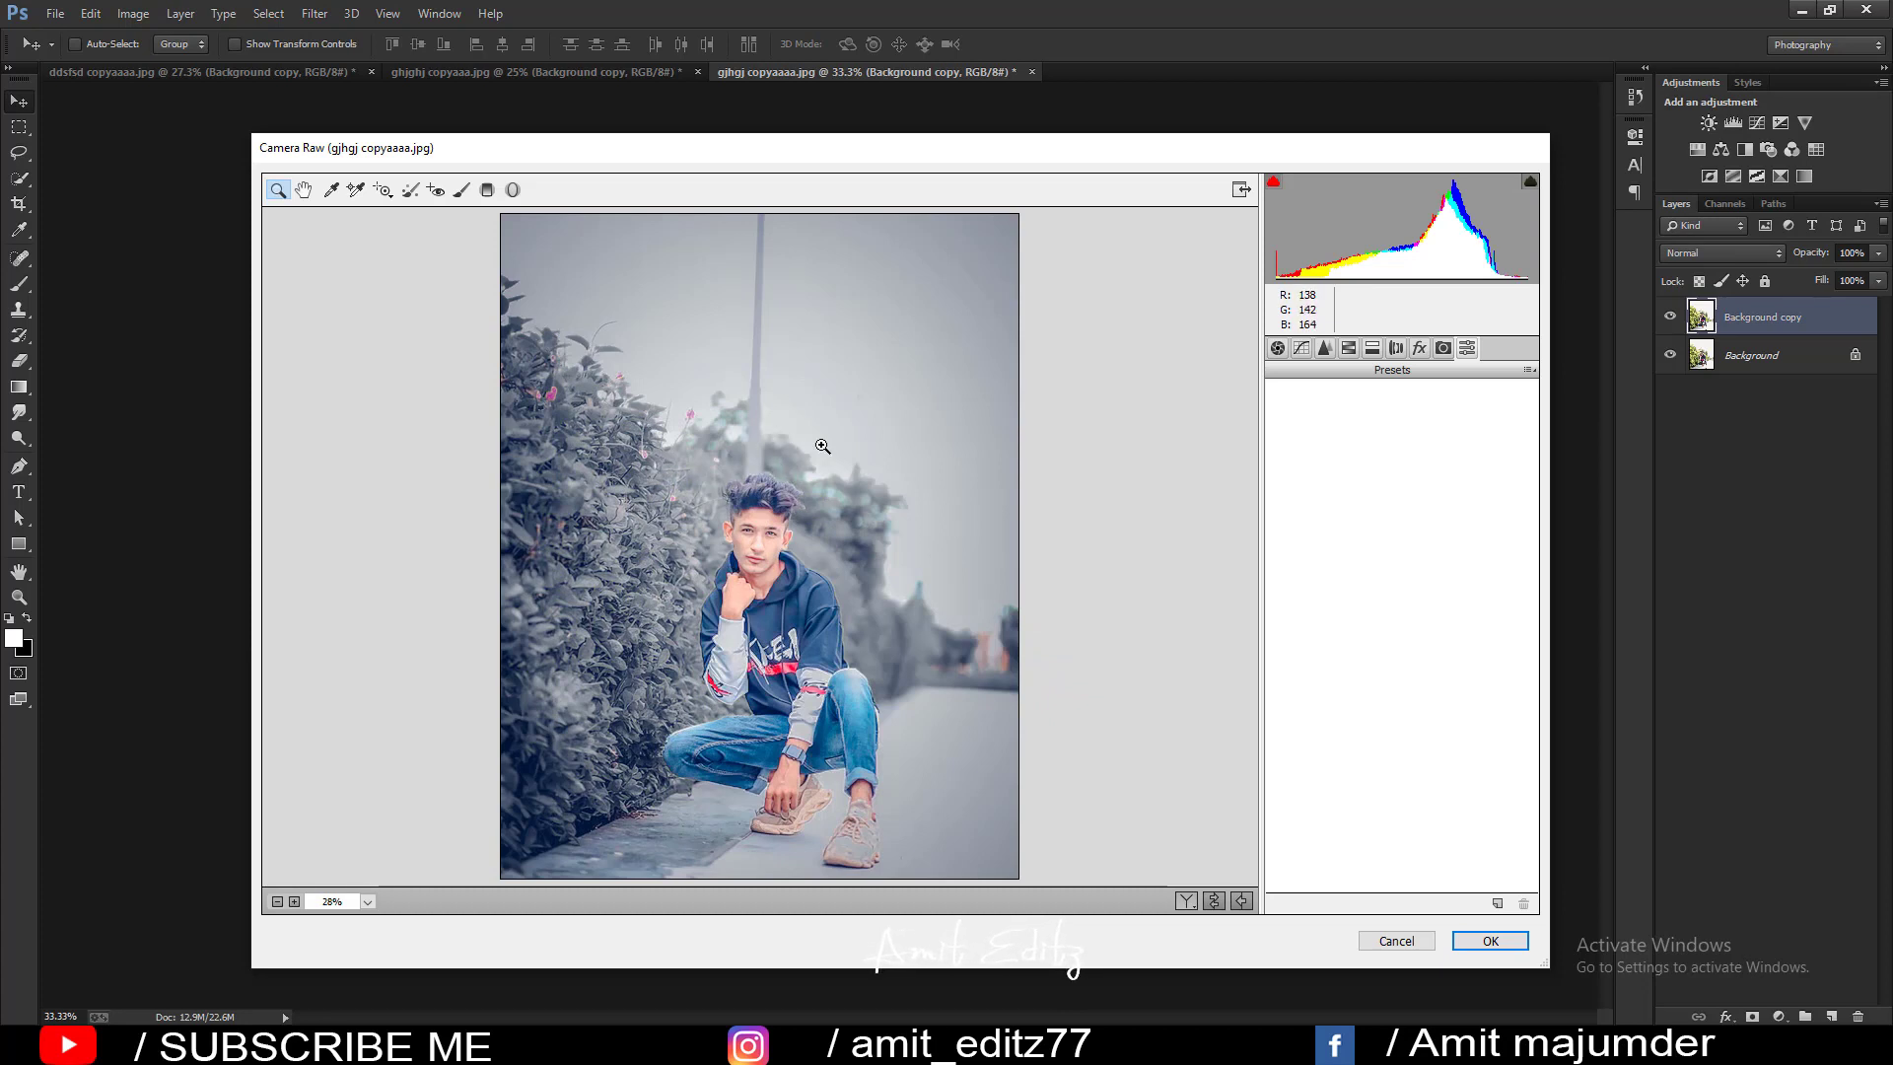
pyautogui.click(1476, 944)
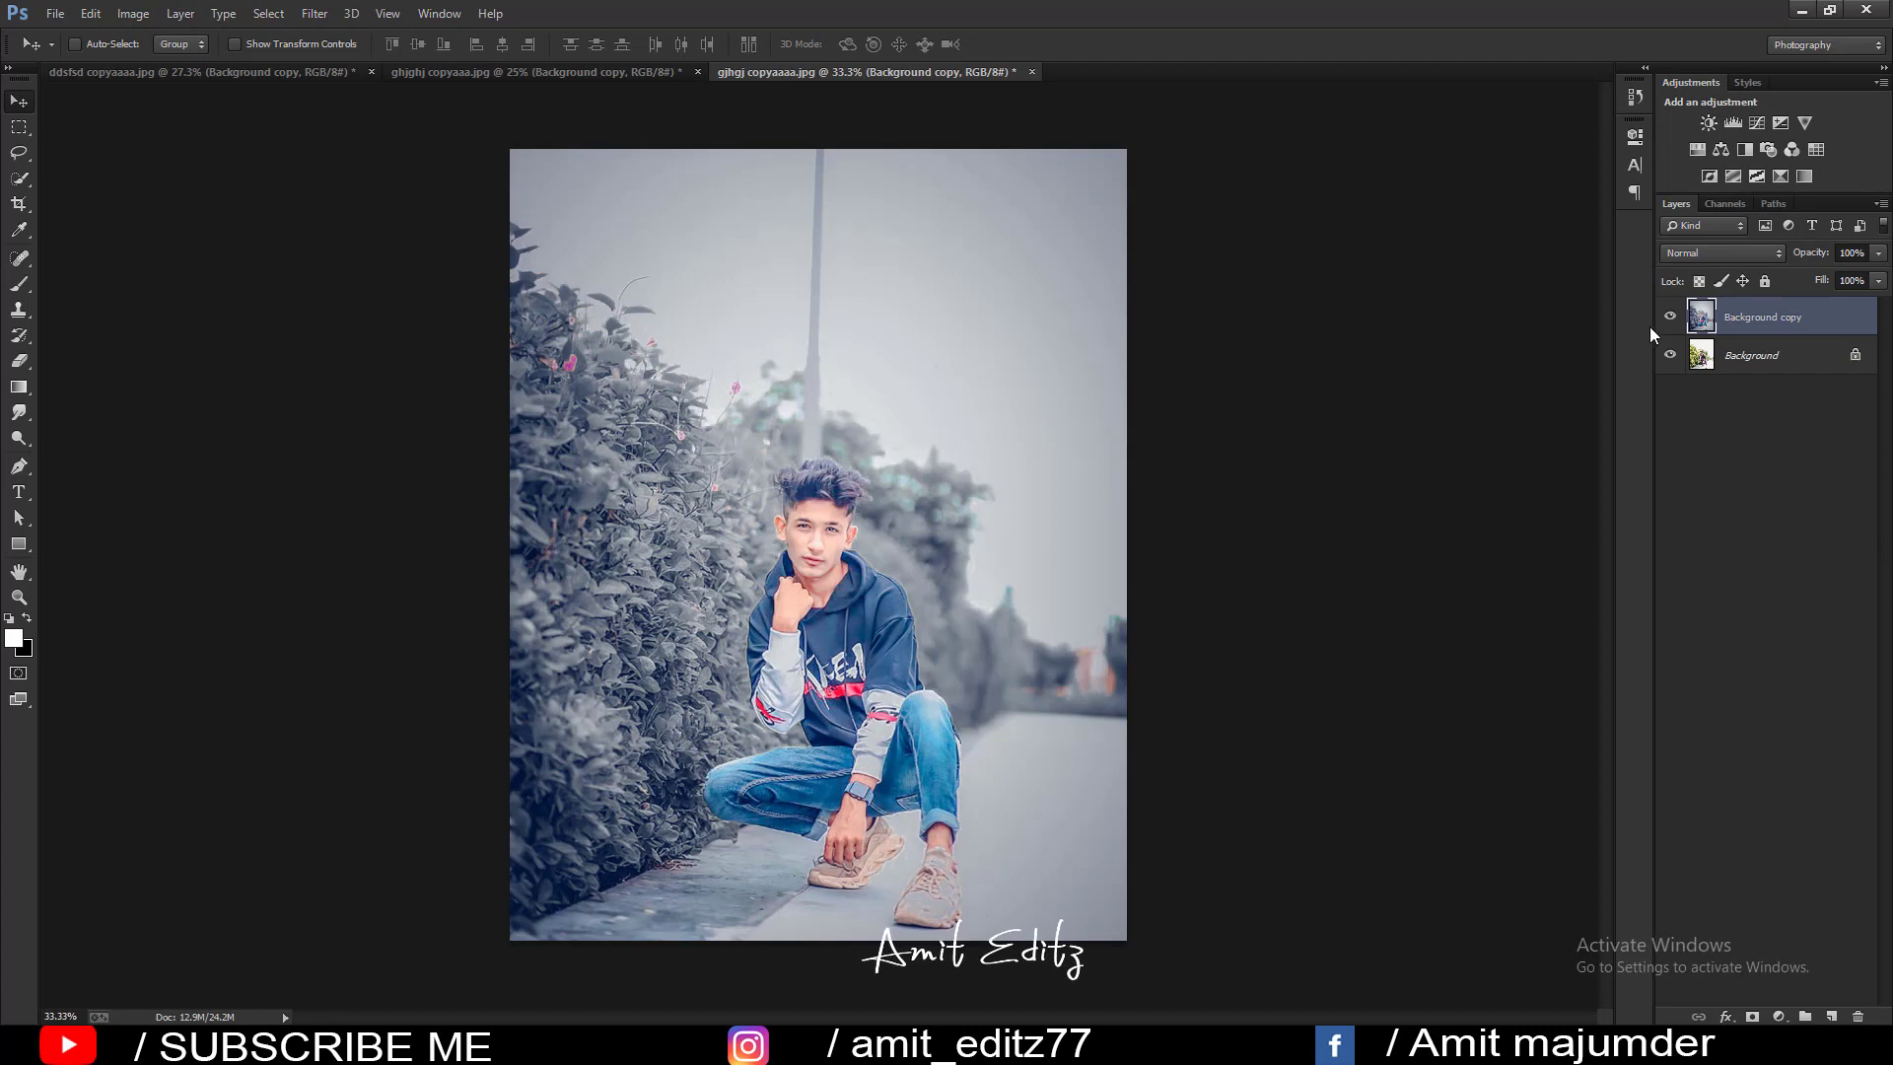
pyautogui.click(1669, 317)
pyautogui.click(1669, 318)
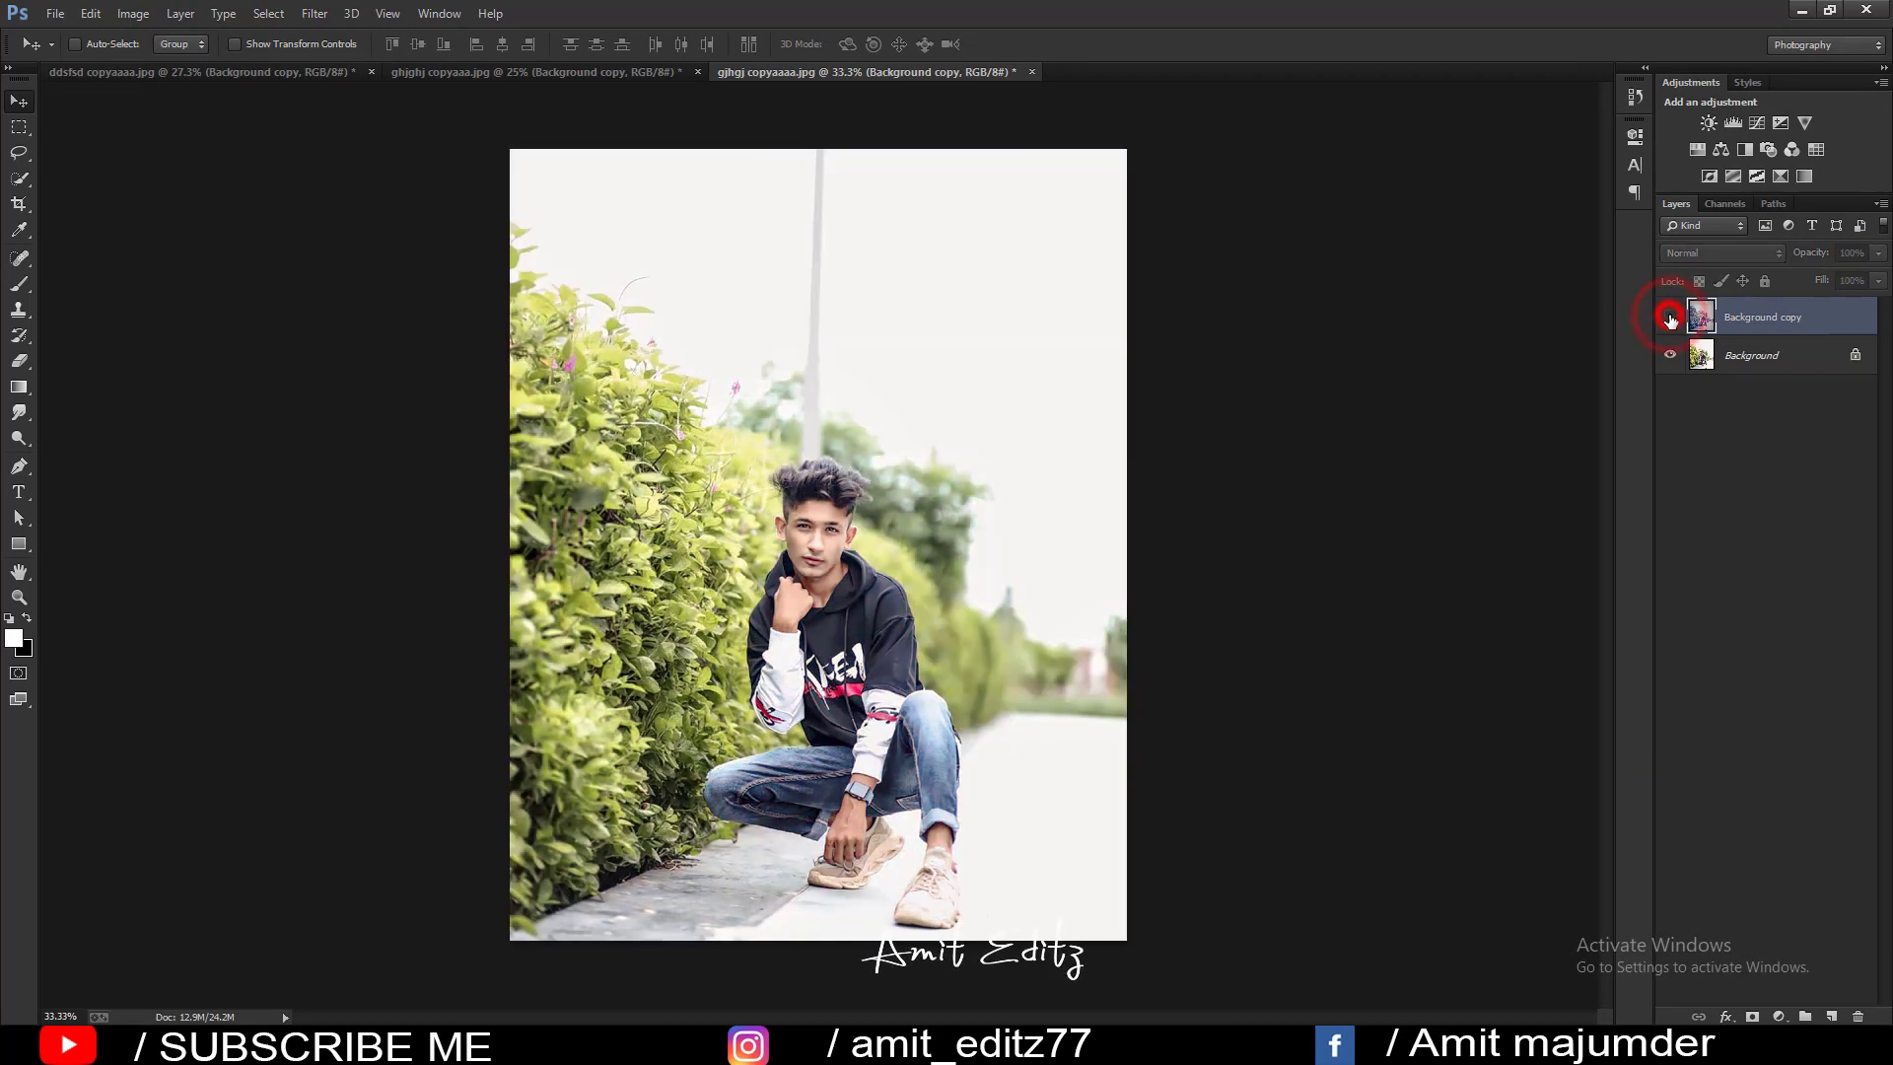
pyautogui.click(1669, 318)
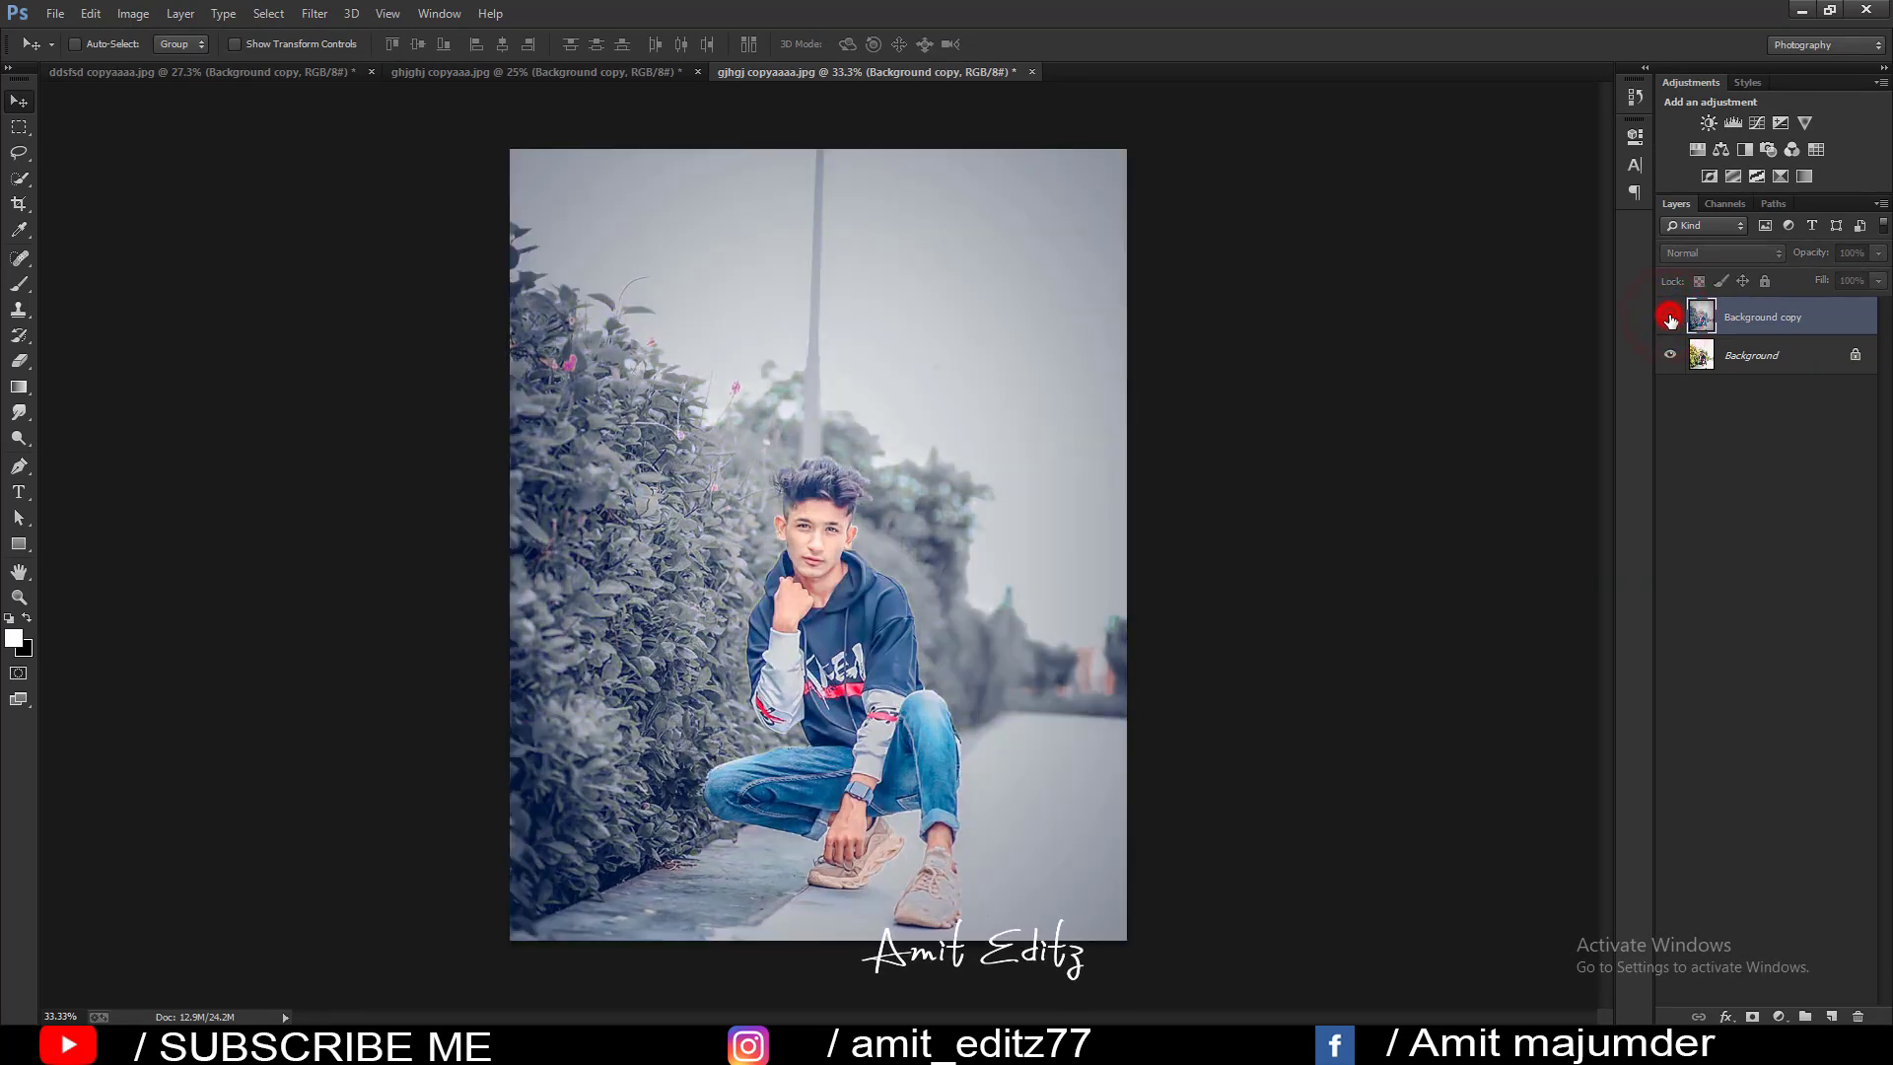
pyautogui.click(1669, 318)
pyautogui.click(1670, 318)
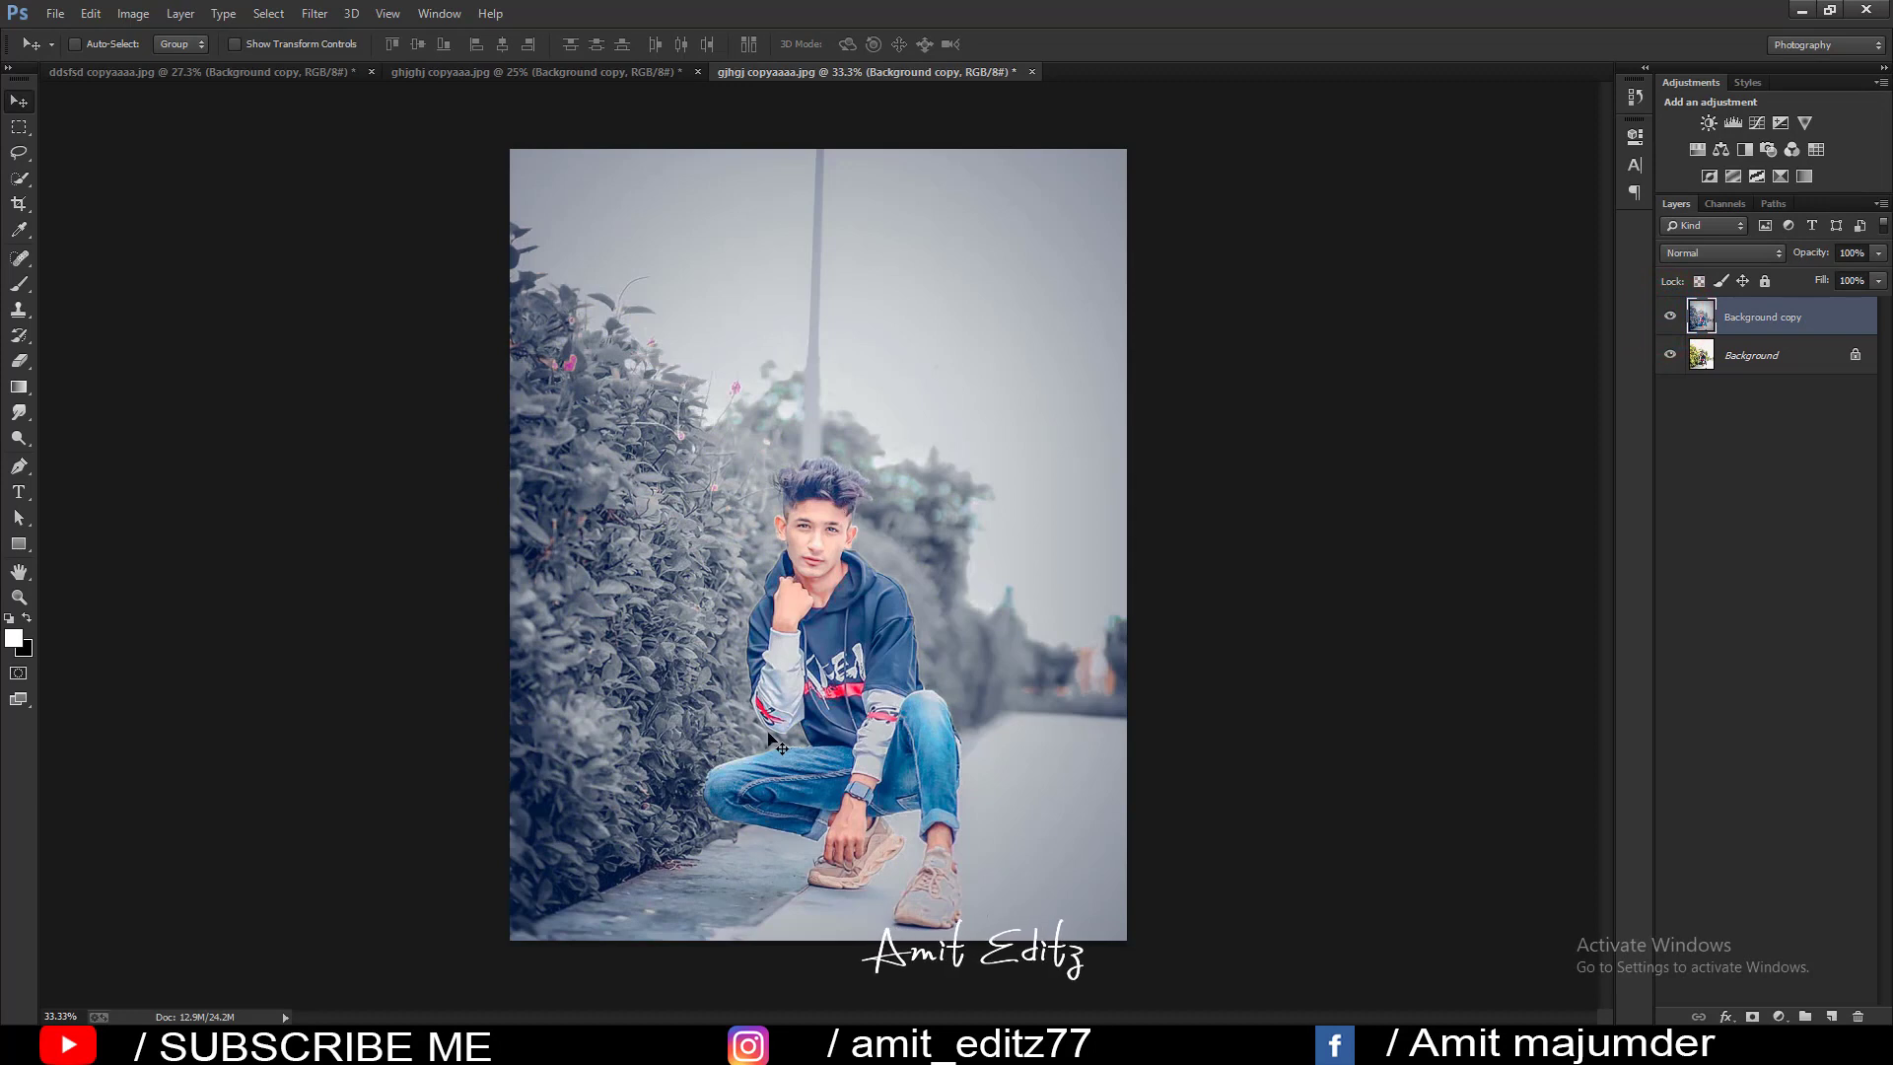